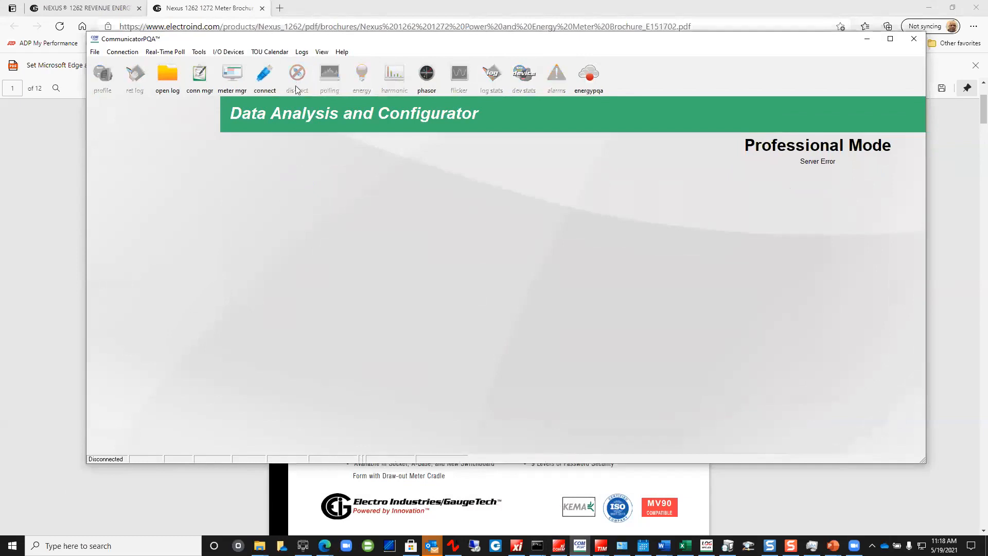
Enlarge the application window and connect to the Training Nexus 1272 meter location, acknowledging its device status
drag(241, 465, 167, 516)
drag(87, 333, 32, 329)
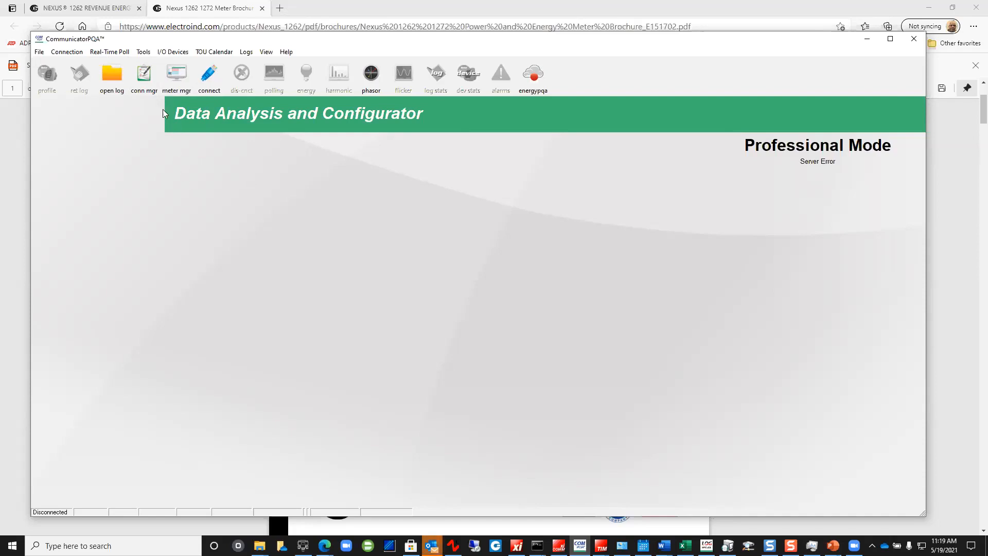
click(144, 77)
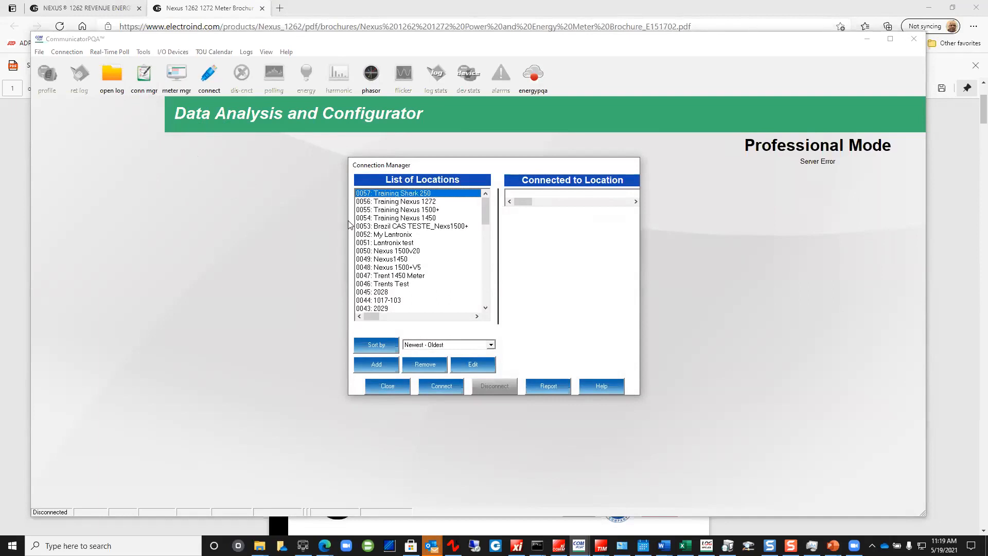
click(401, 219)
click(404, 202)
double_click(403, 206)
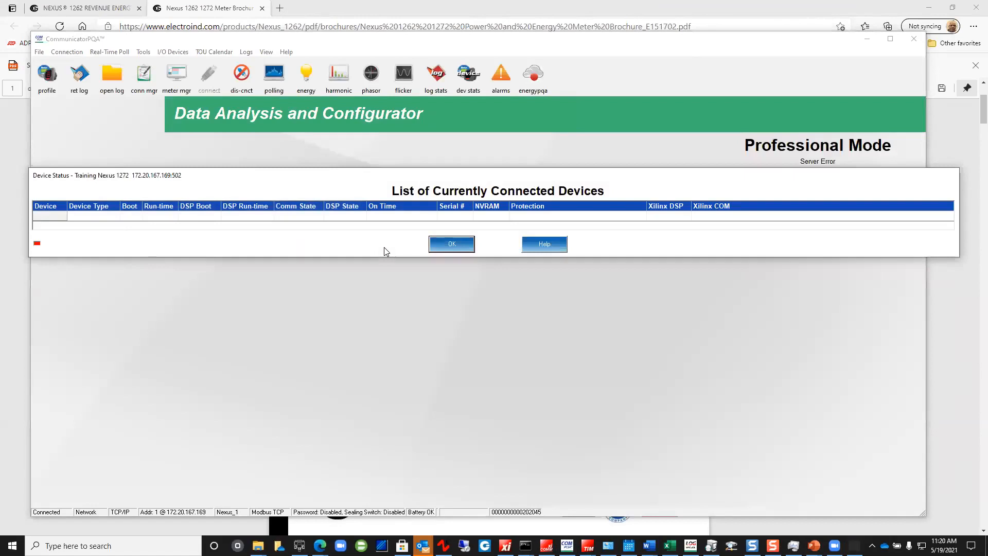
click(449, 244)
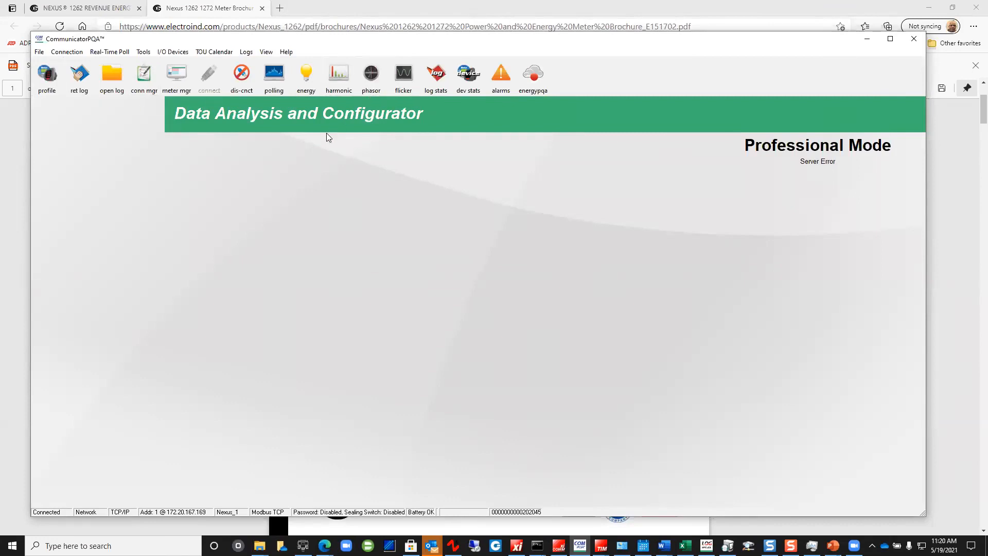
Retrieve the meter's device profile and open the CT and PT ratio settings under General Settings
click(54, 95)
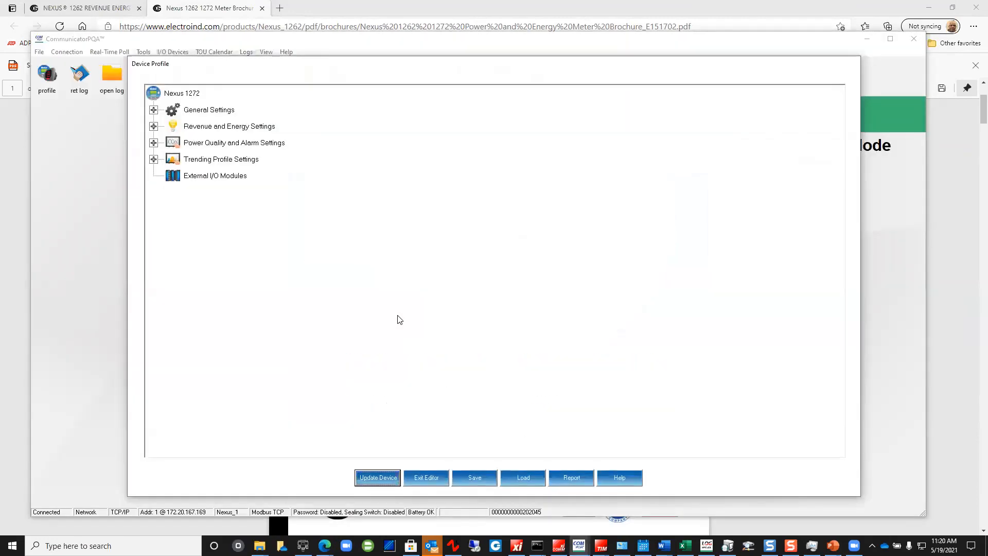
click(153, 110)
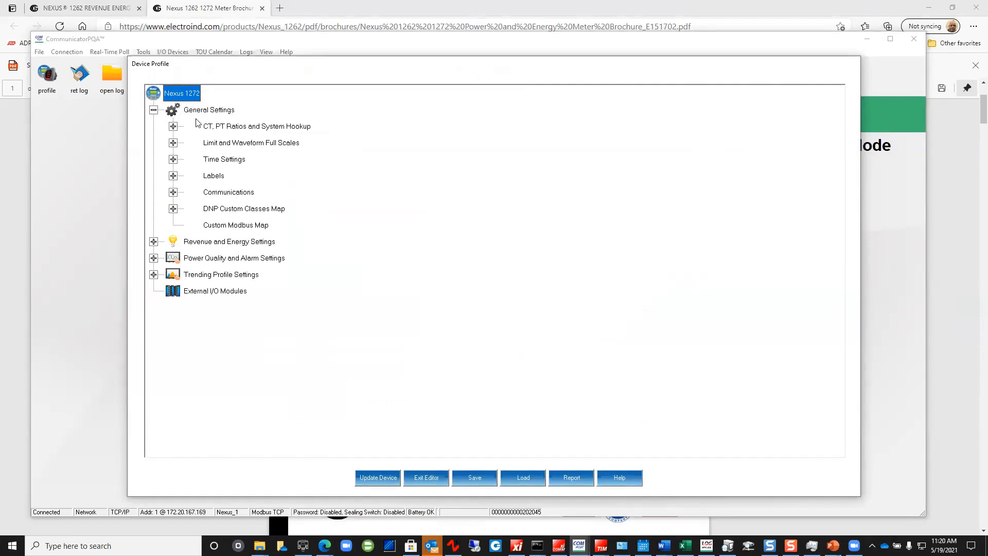
click(174, 126)
double_click(240, 148)
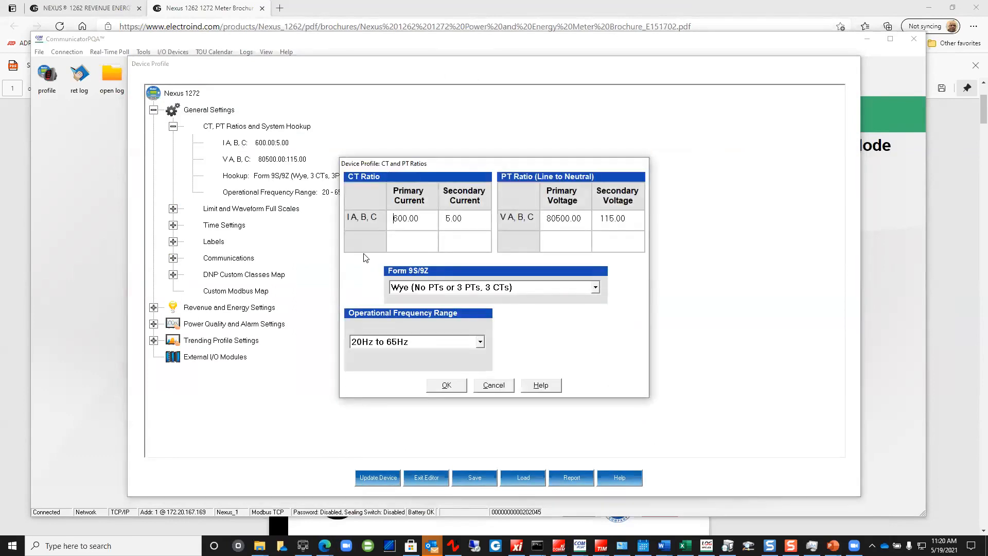
Review the Form 9S/9Z hookup choices and operational frequency ranges, and close the CT and PT ratio settings
click(596, 287)
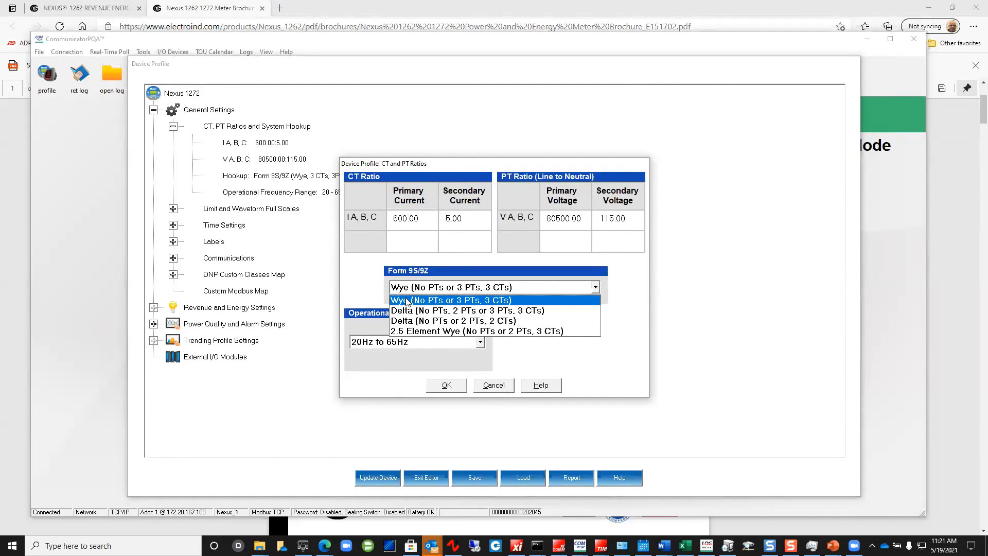
click(461, 258)
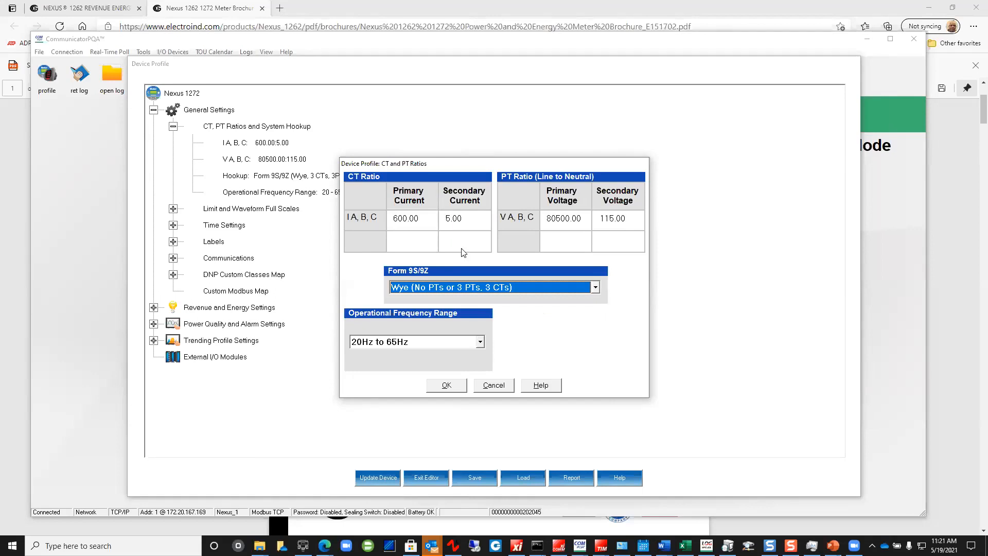
click(479, 343)
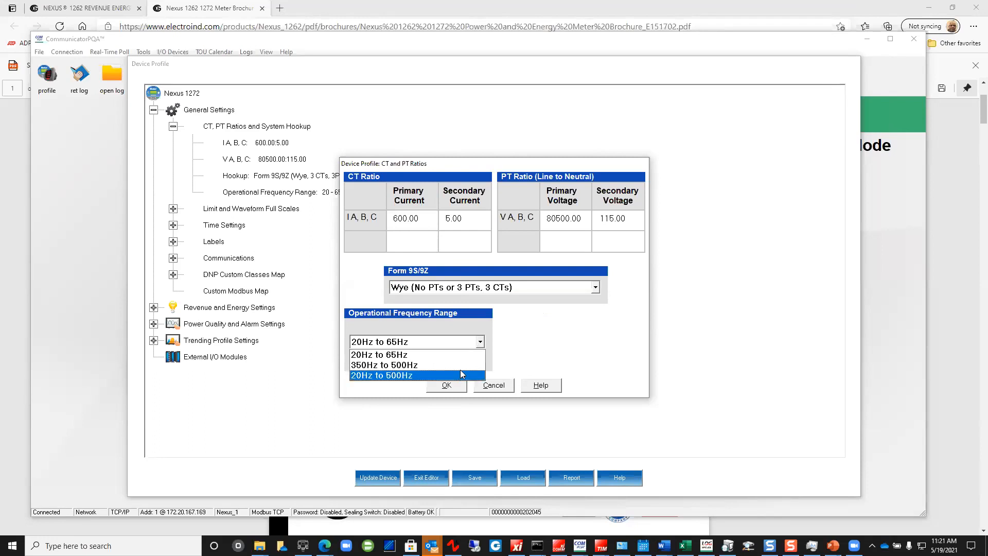
click(533, 344)
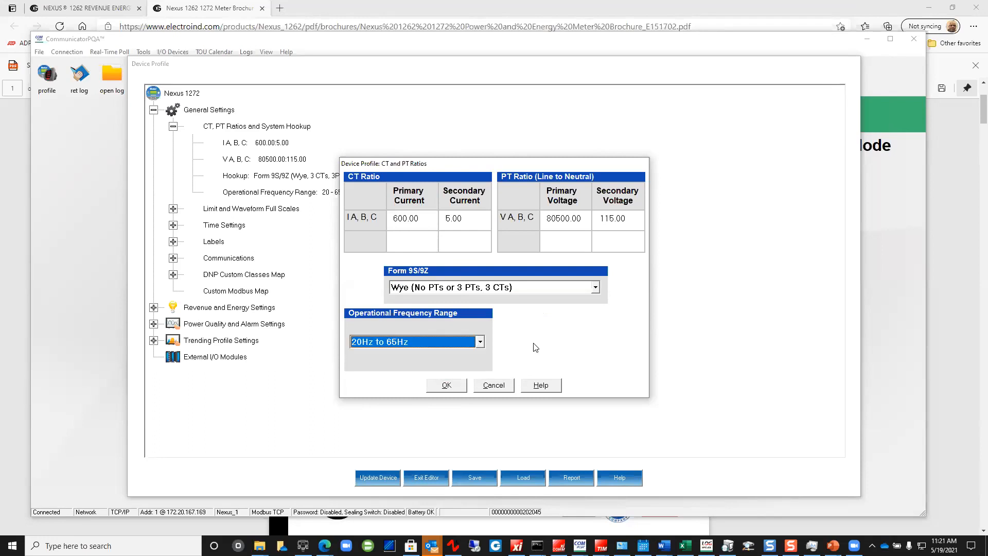
click(491, 383)
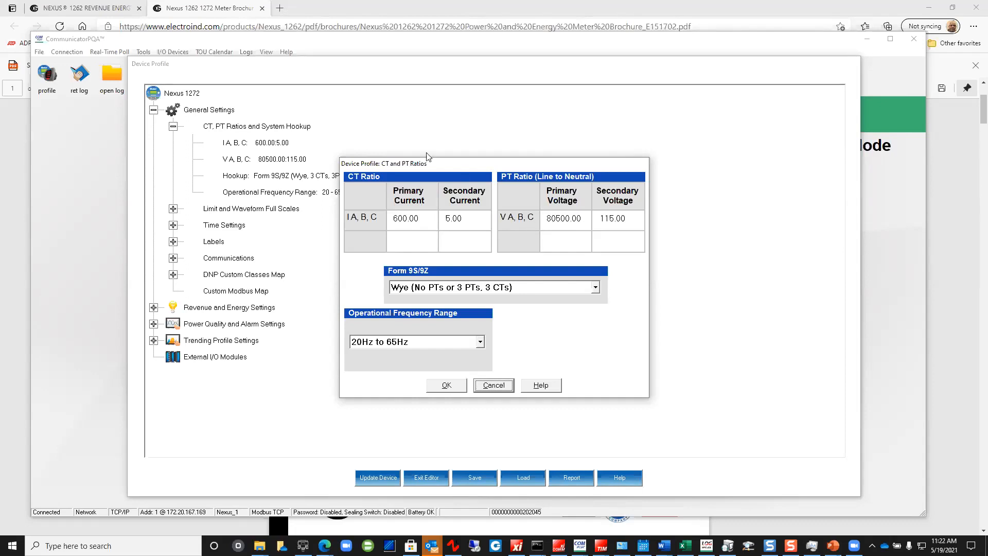
click(445, 385)
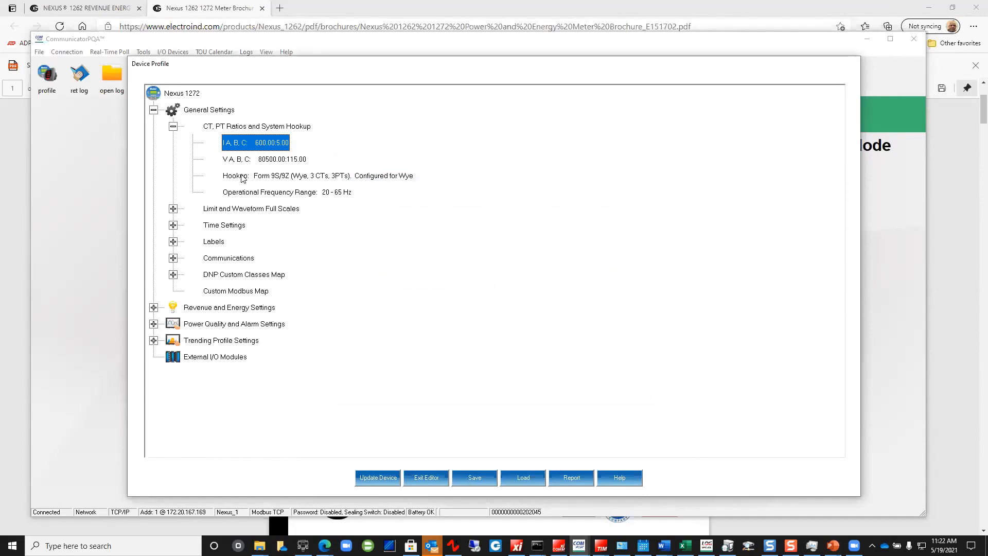
Try a full scale of 100.00 for I A, B, C, Nc in the Limit and Waveform Full Scales settings, discarding the change
click(175, 208)
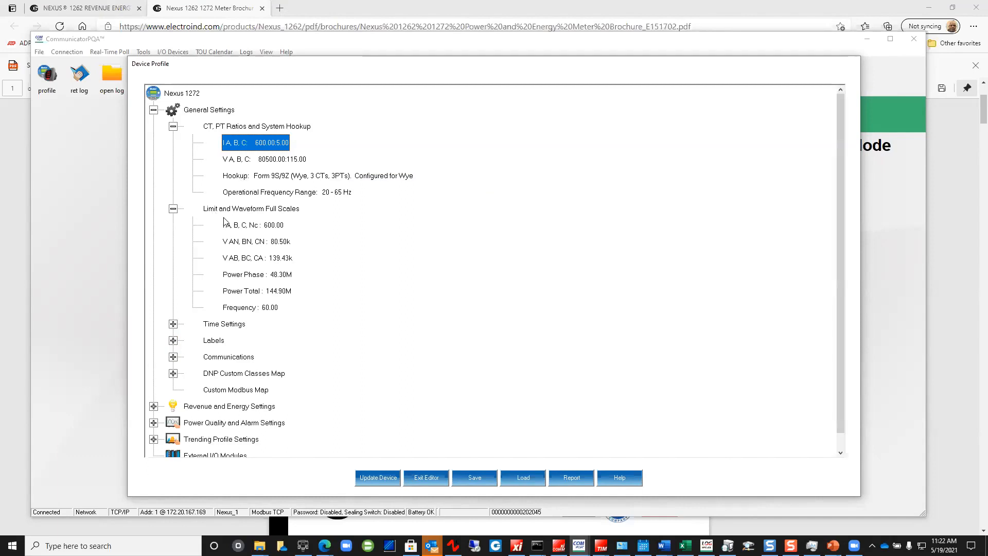
click(232, 229)
double_click(233, 229)
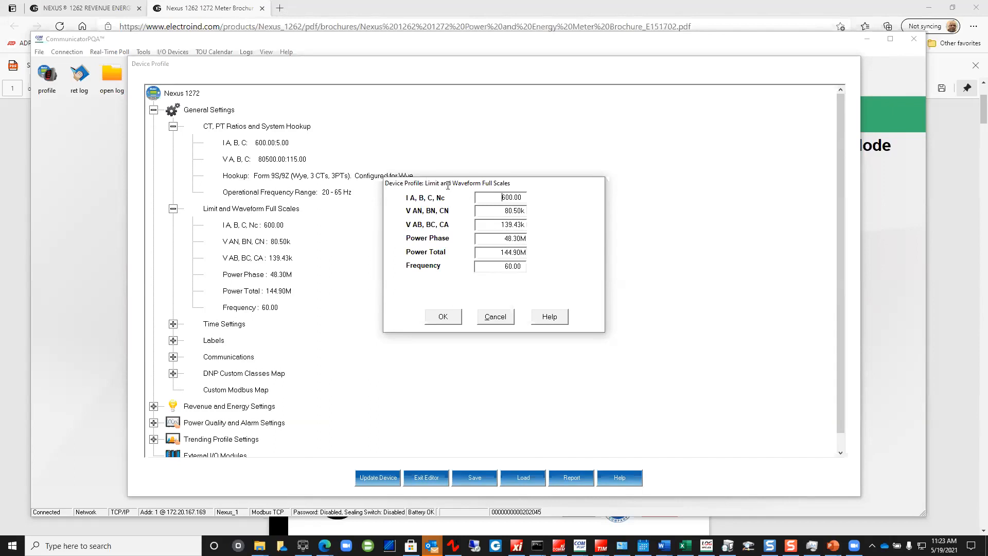
double_click(501, 196)
text(100.00)
key(BackSpace)
double_click(511, 197)
click(506, 321)
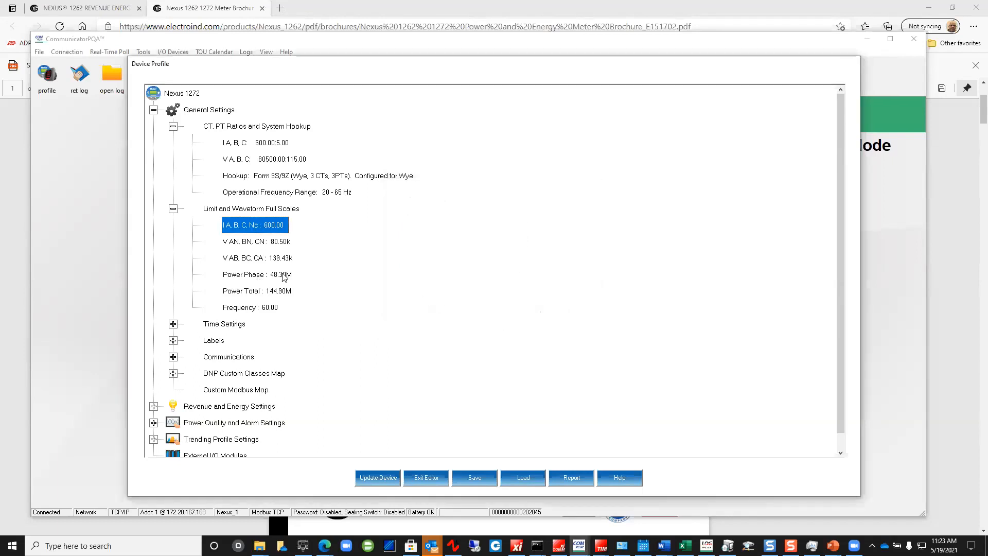
Open the Time Settings and try the User Defined and Auto DST U.S. EPA 2005 daylight savings modes
click(172, 324)
scroll(266, 337, down, 2)
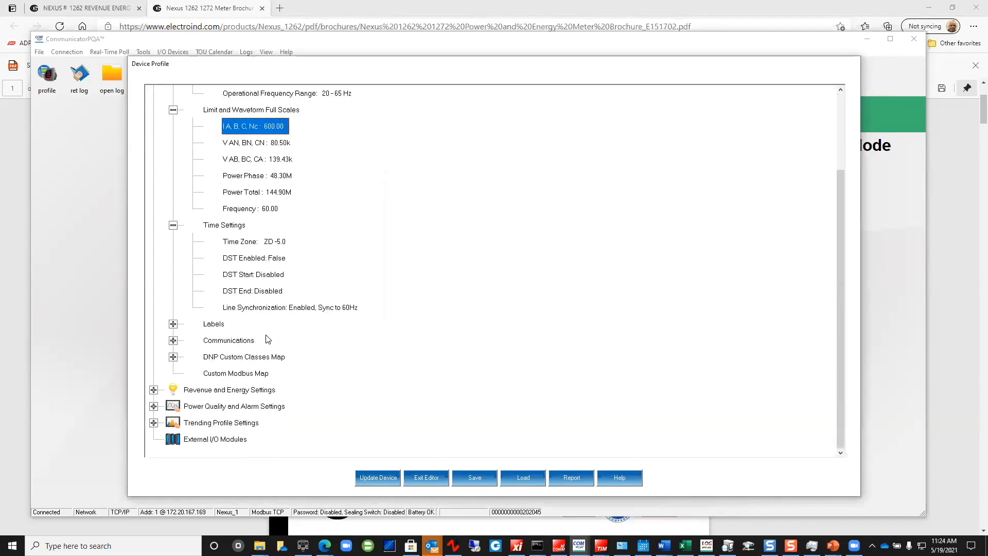
double_click(267, 243)
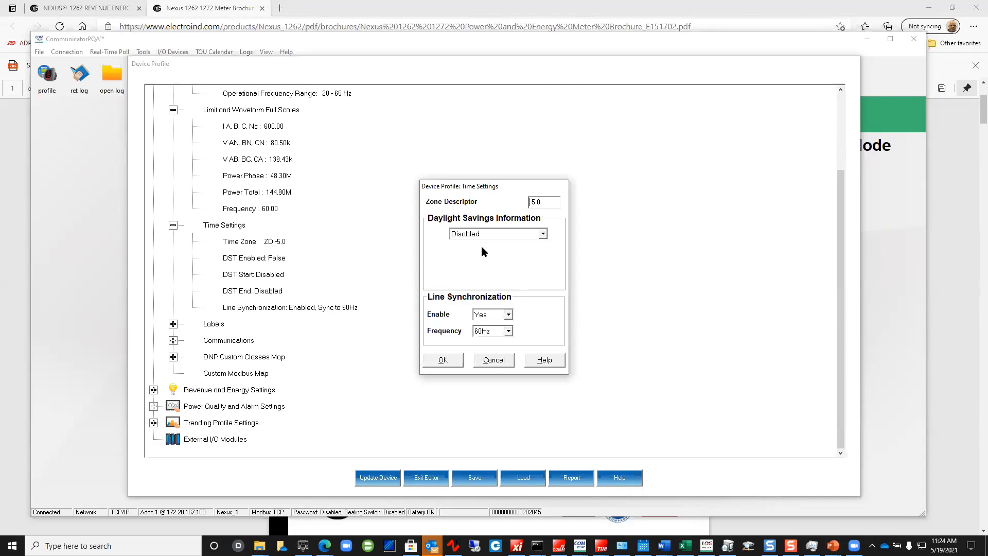
click(543, 235)
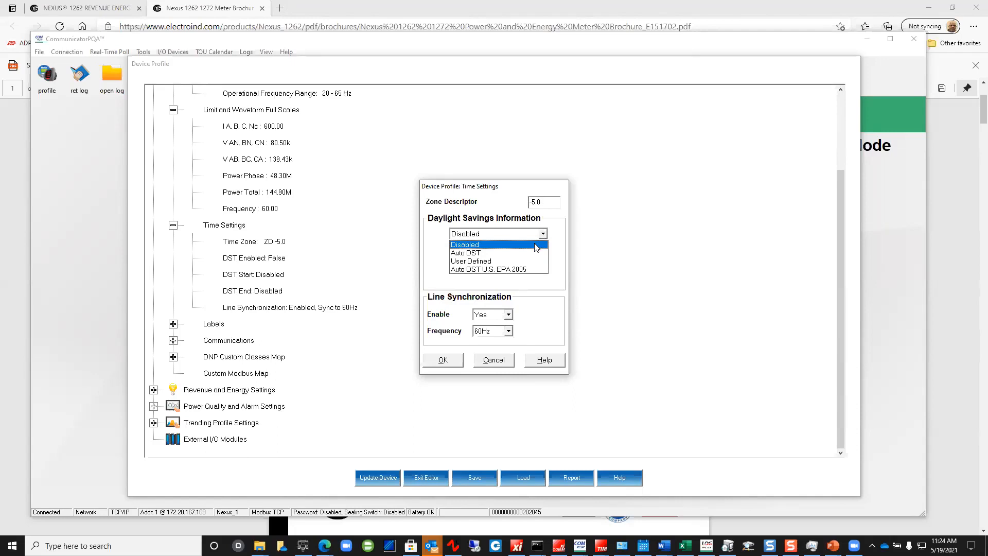
click(515, 261)
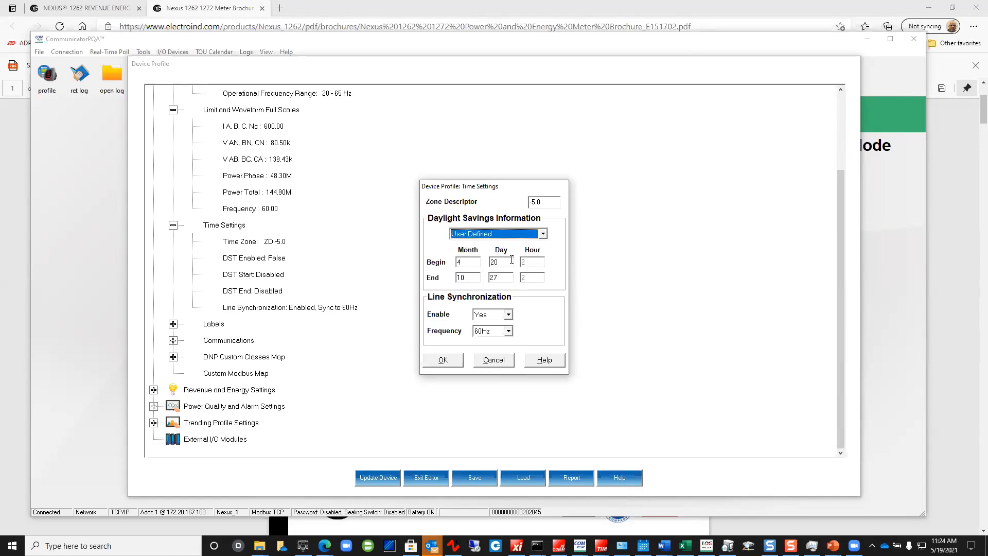
click(540, 235)
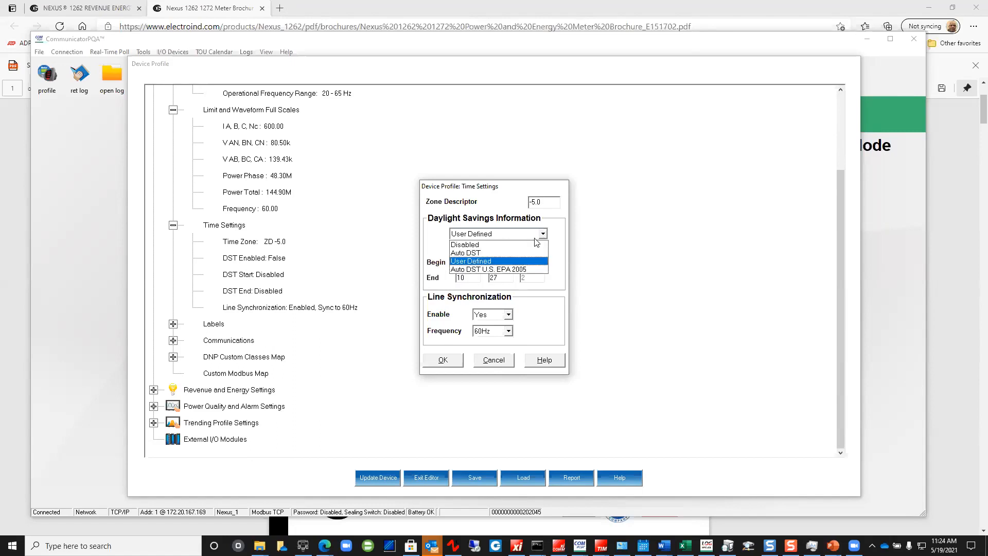
click(513, 269)
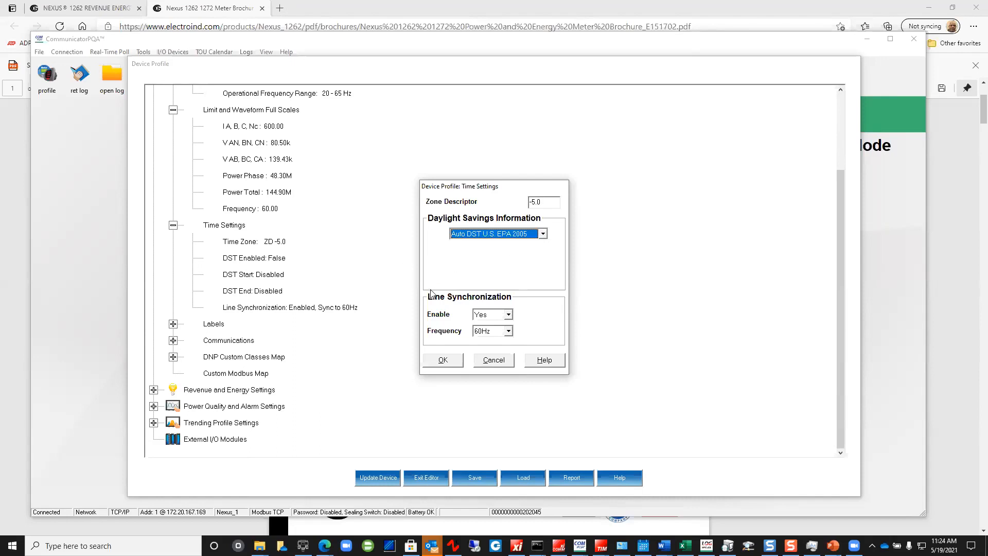
Review the line synchronization enable and frequency choices, and close the Time Settings without saving the daylight savings change
click(507, 315)
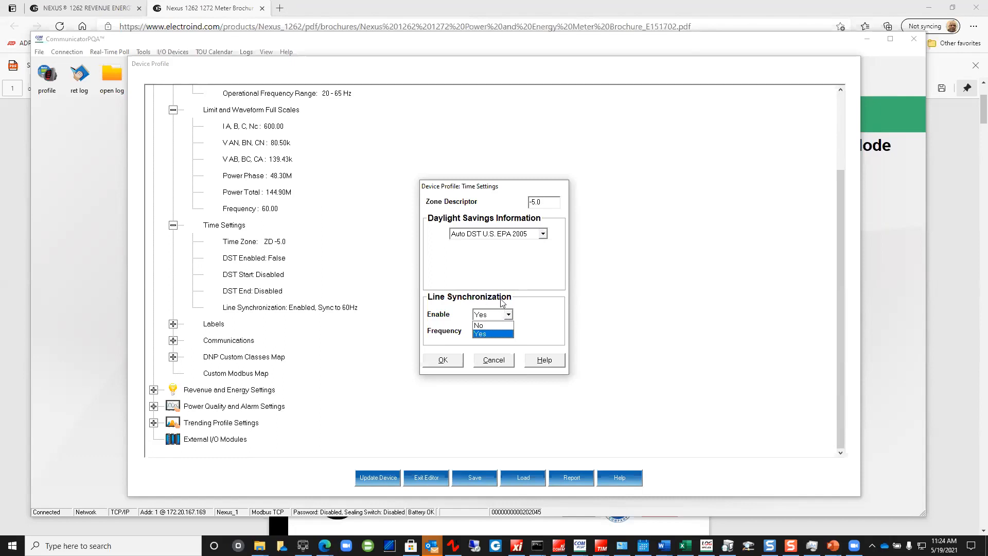
click(507, 286)
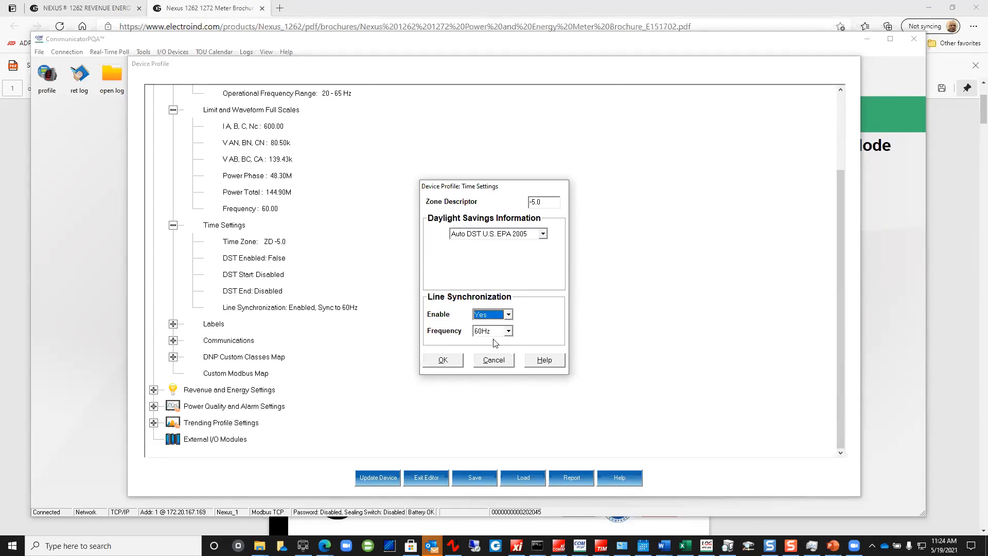
click(507, 332)
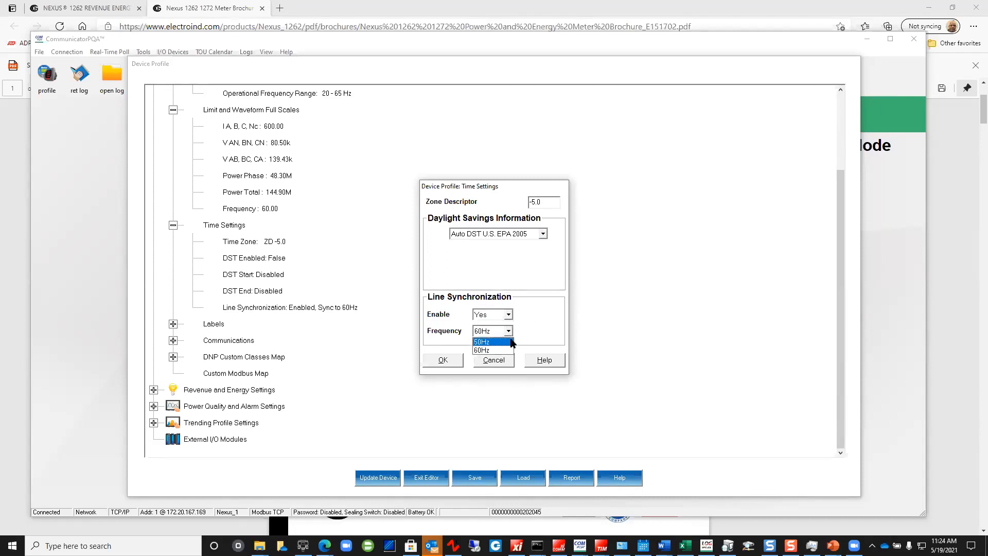
click(504, 348)
click(498, 362)
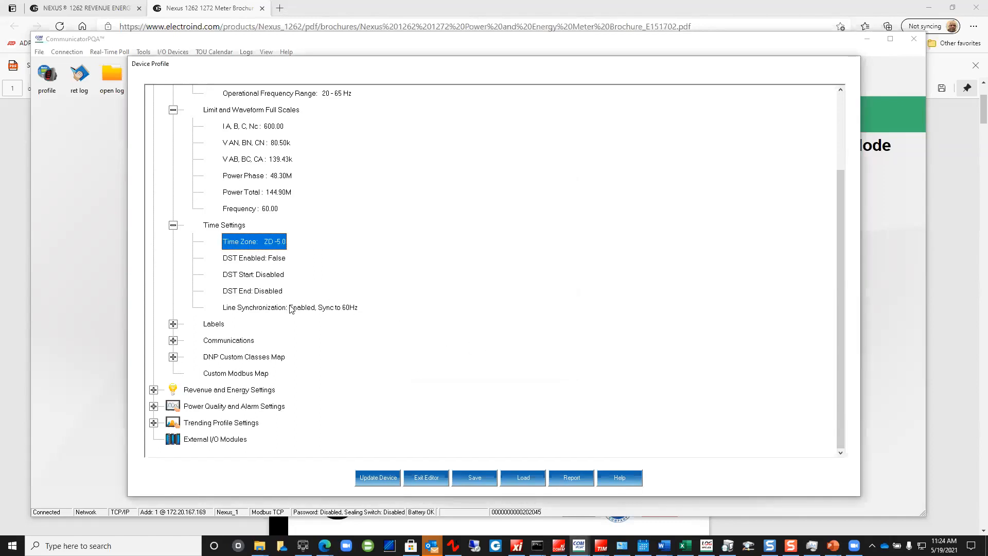
Reopen the Time Settings to recheck the line synchronization frequency and enable options, and cancel without changes
double_click(258, 241)
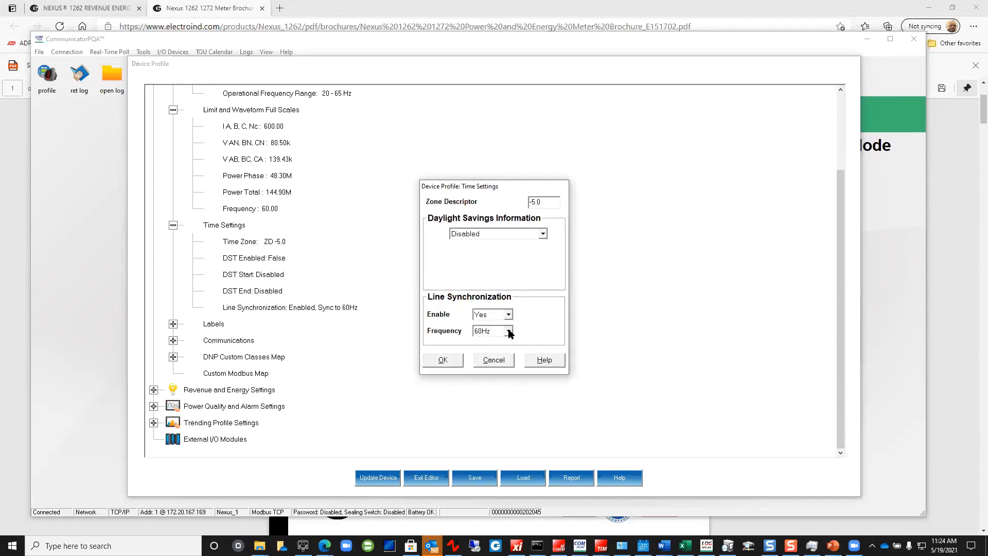
click(509, 333)
click(509, 333)
click(507, 314)
click(507, 314)
click(493, 363)
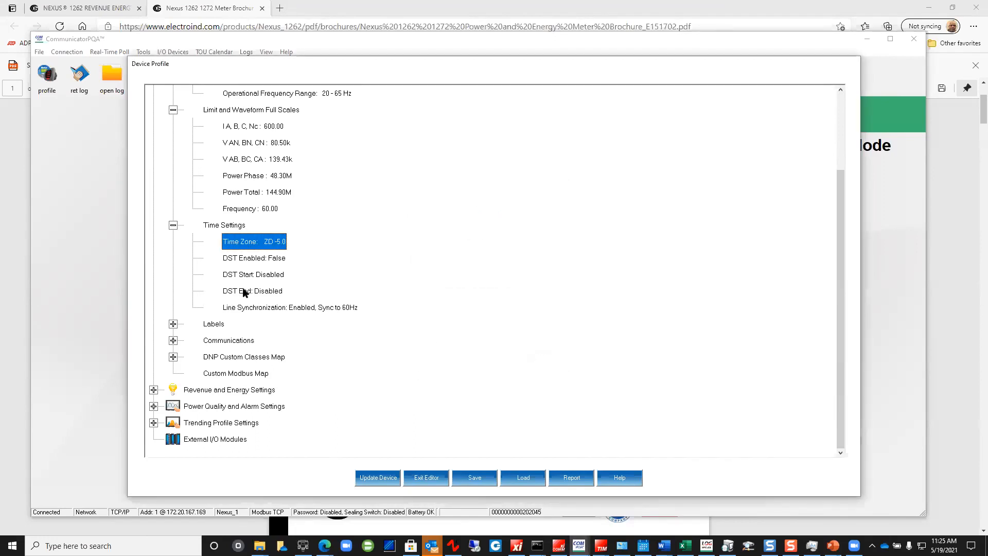
Examine the Labels settings, including the meter designation and memo field, and cancel without changes
double_click(206, 325)
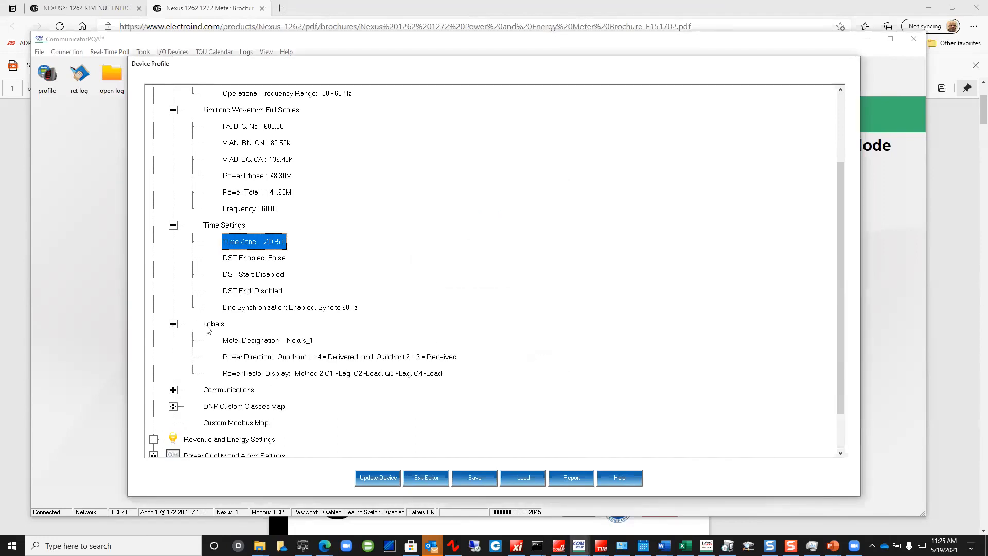
double_click(239, 341)
drag(491, 182, 435, 180)
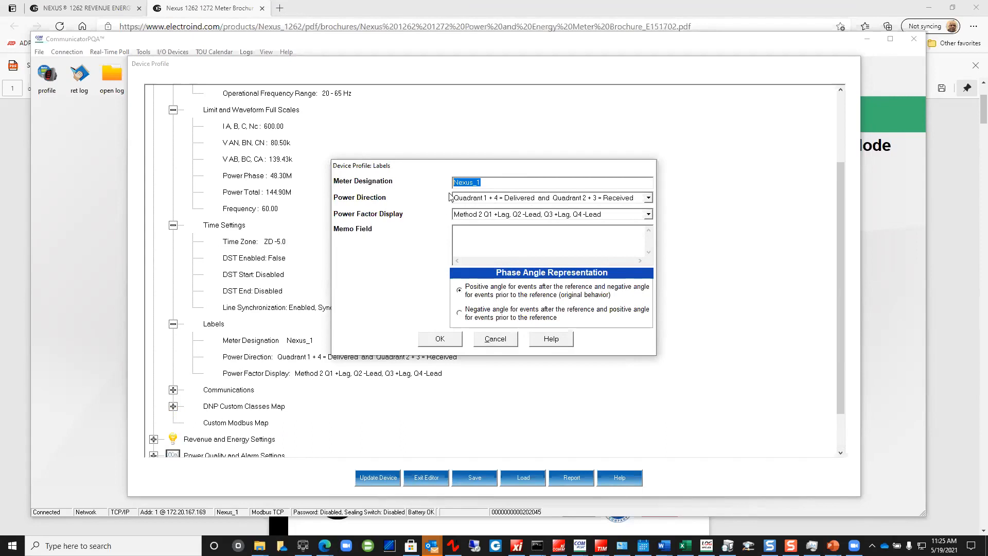
click(473, 237)
click(494, 343)
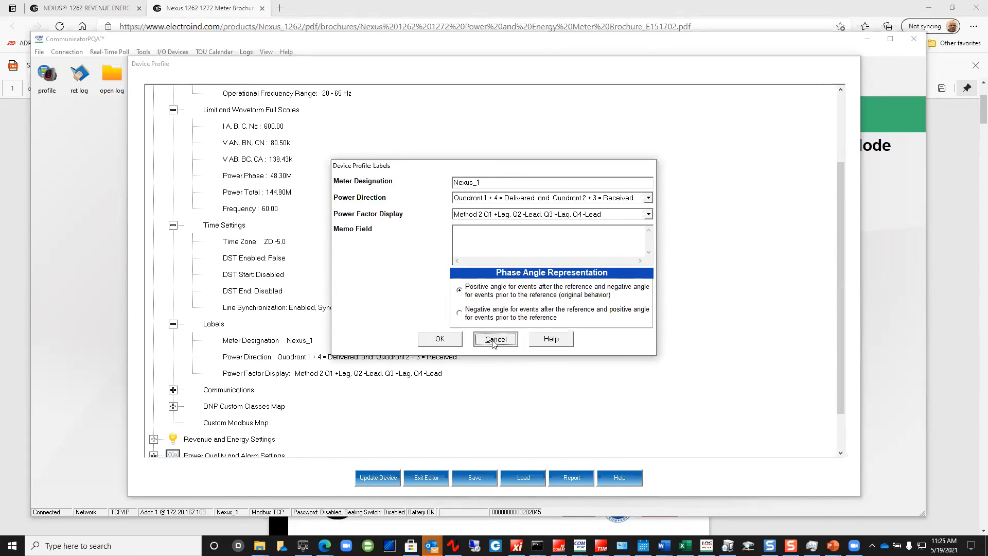
Open the Communications settings and review the Port 1 baud rate choices, selecting 9600
scroll(273, 374, down, 1)
click(174, 340)
click(251, 362)
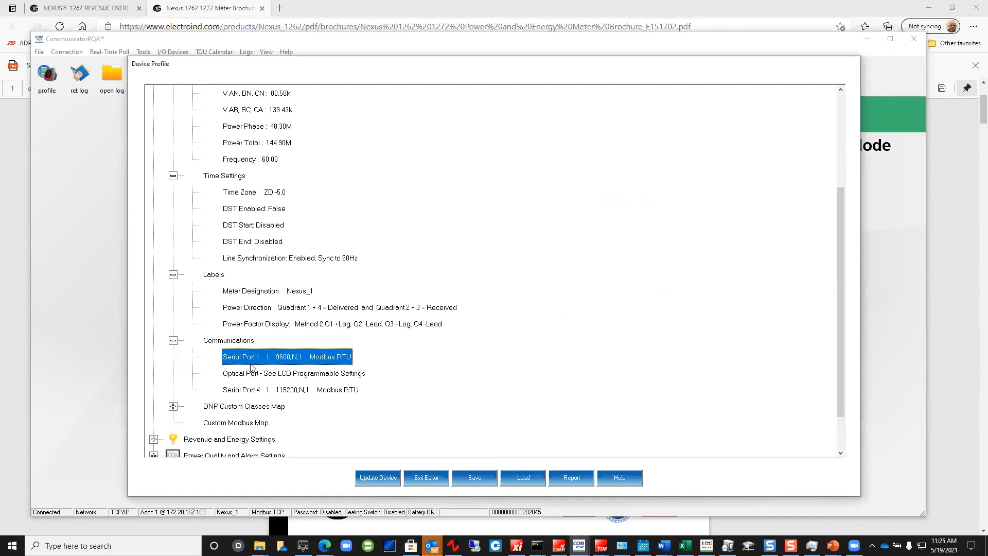
double_click(251, 367)
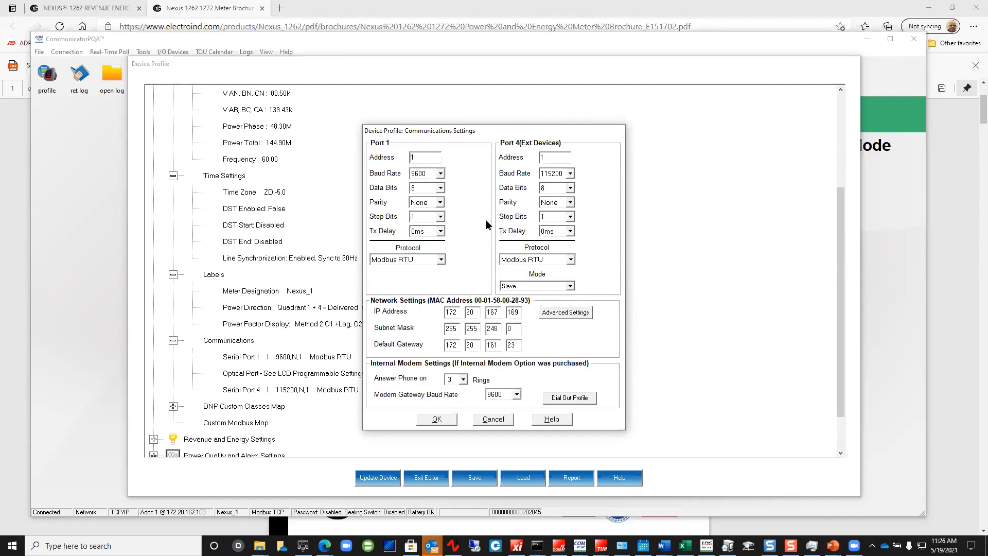
click(436, 175)
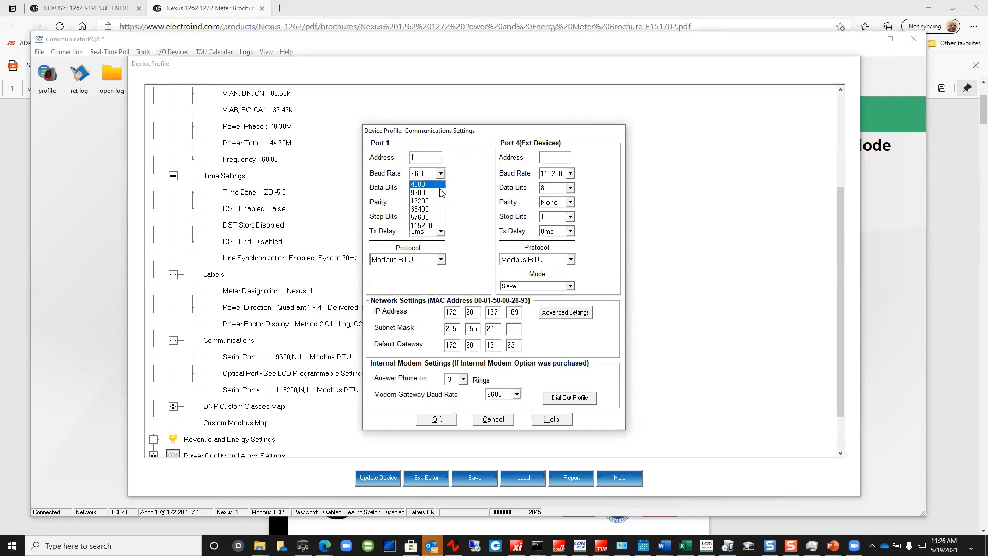
click(441, 192)
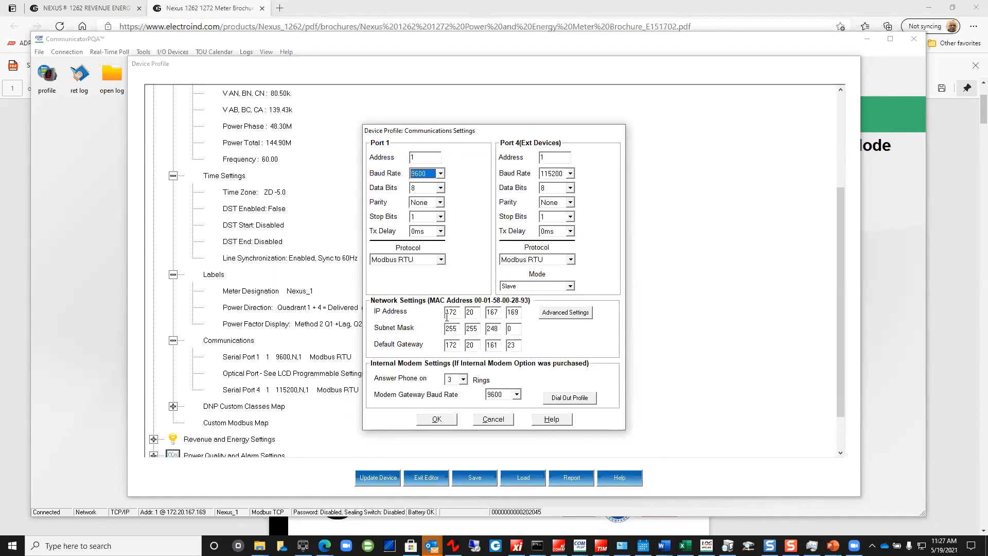
Examine the Advanced Network services and security options and the DNP for LAN/WAN mode choices, selecting Standard mode
click(563, 316)
click(556, 315)
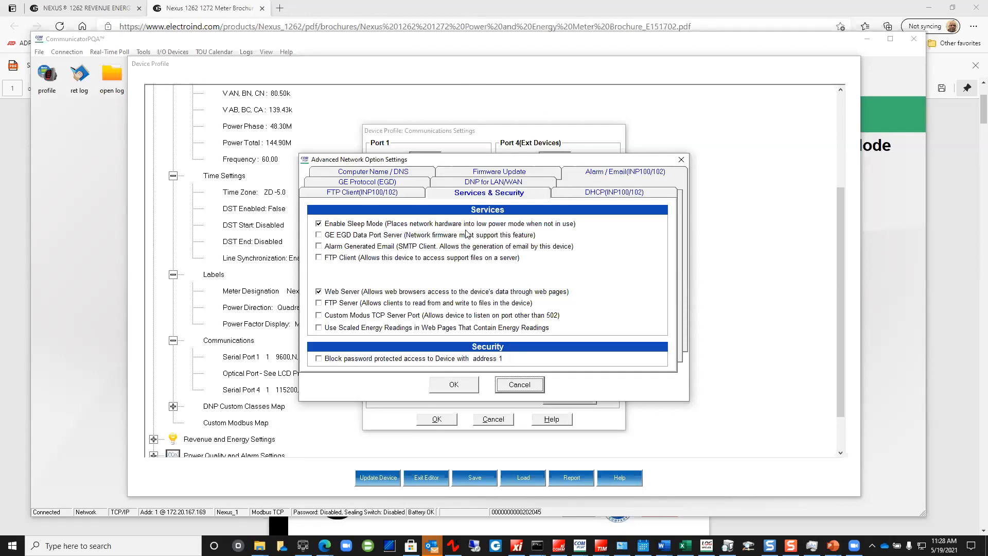
click(480, 184)
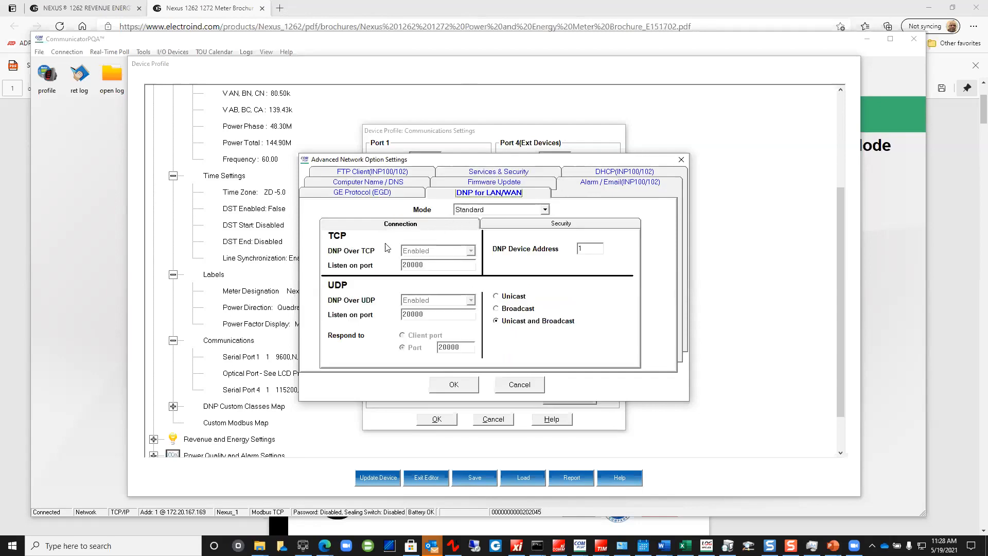
click(545, 211)
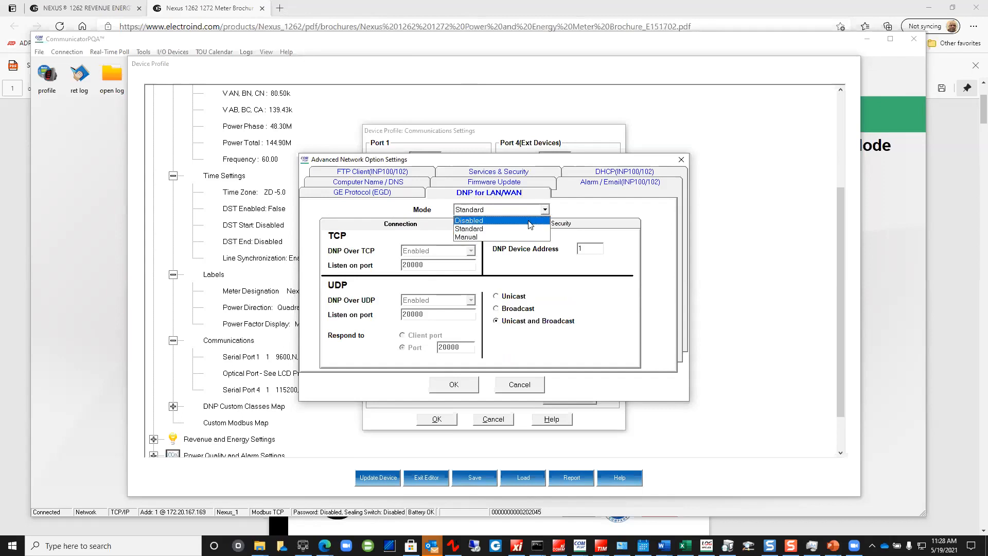
click(519, 229)
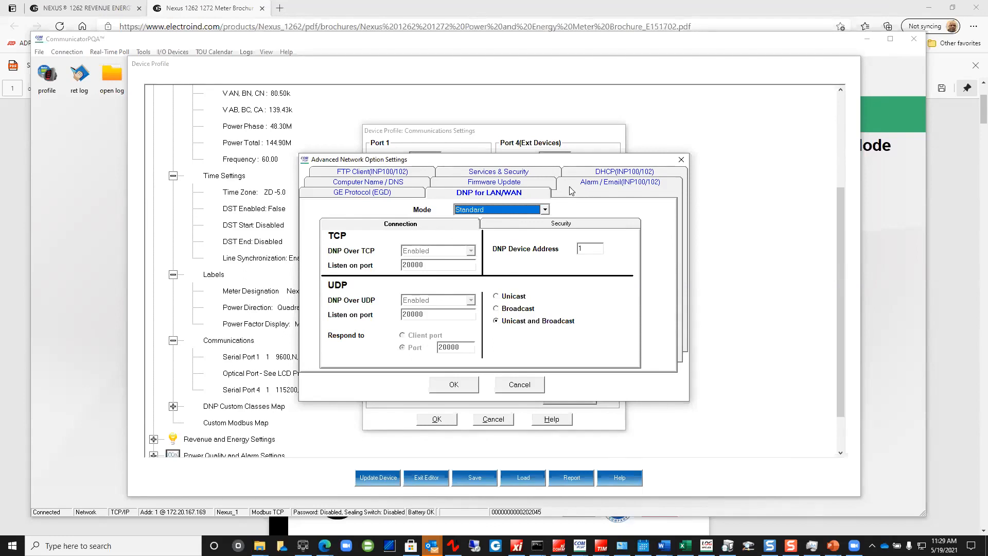
Examine the Alarm/Email, DHCP, Firmware Update and Computer Name/DNS network options, and cancel the advanced settings without changes
click(587, 184)
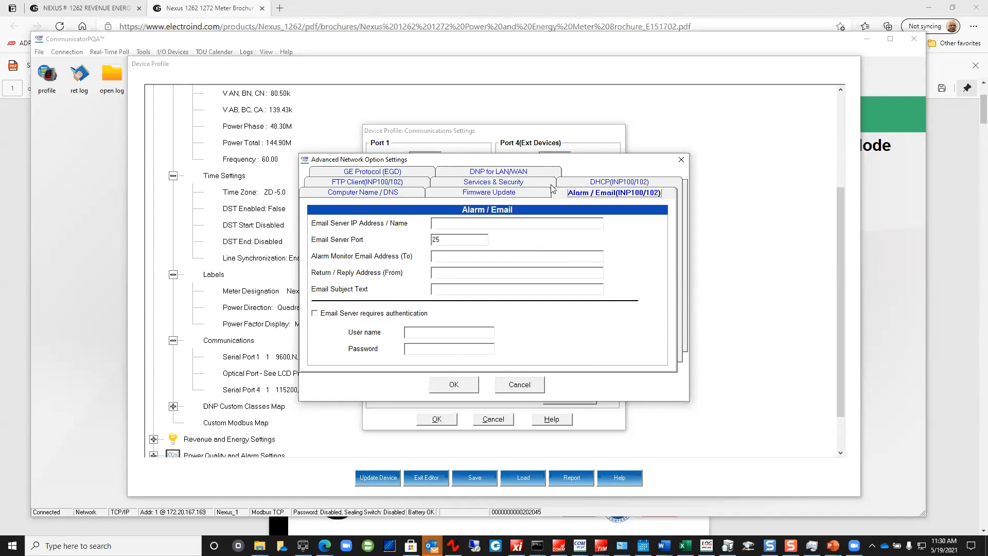
click(591, 184)
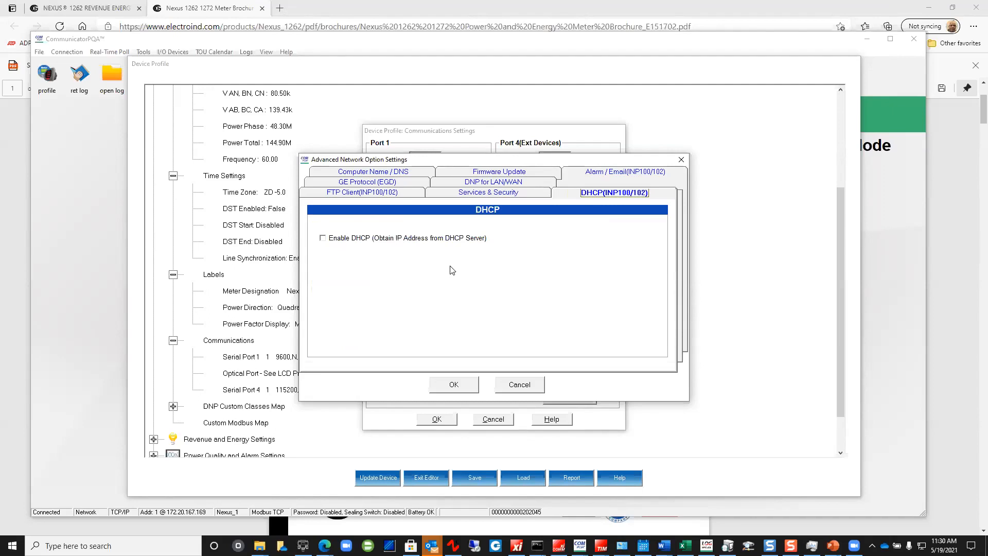
click(496, 175)
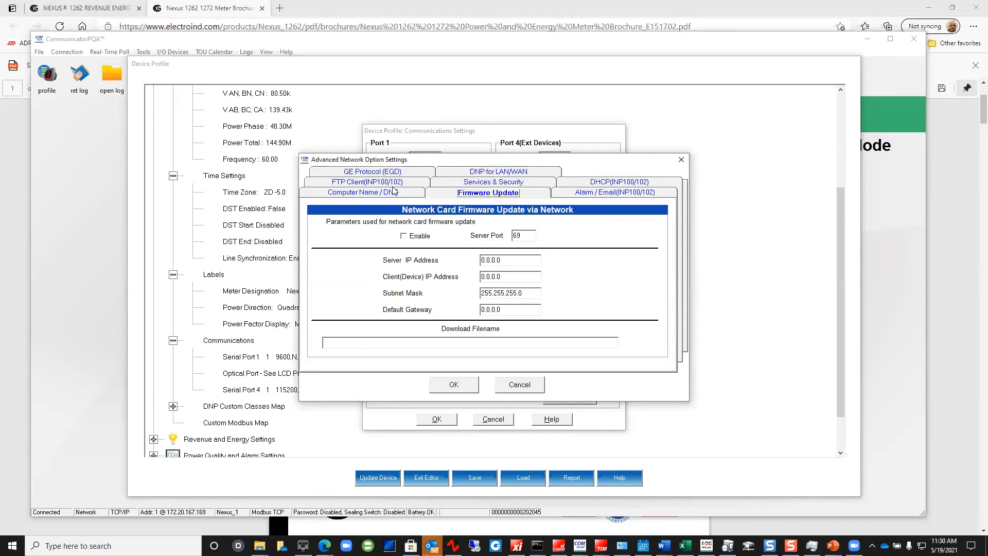
click(373, 194)
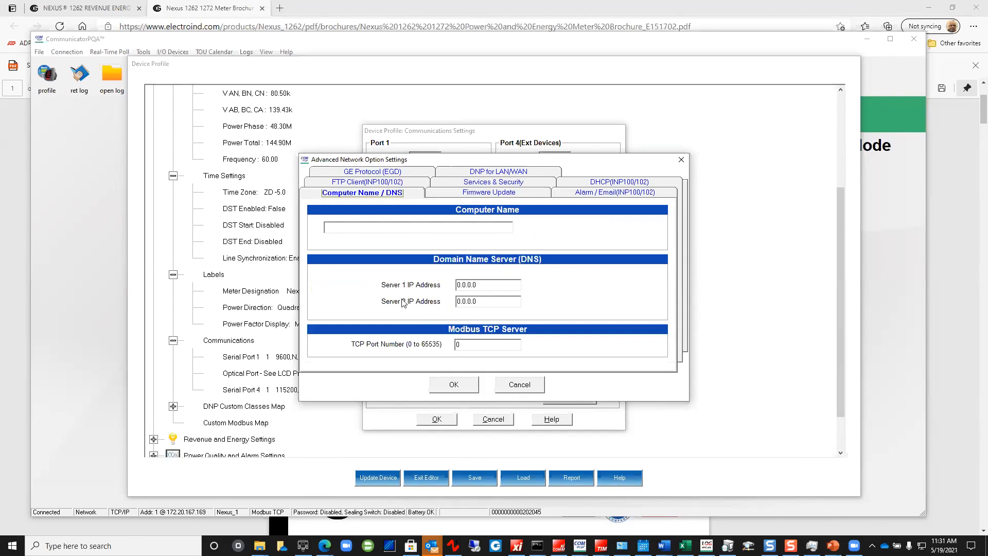
click(520, 386)
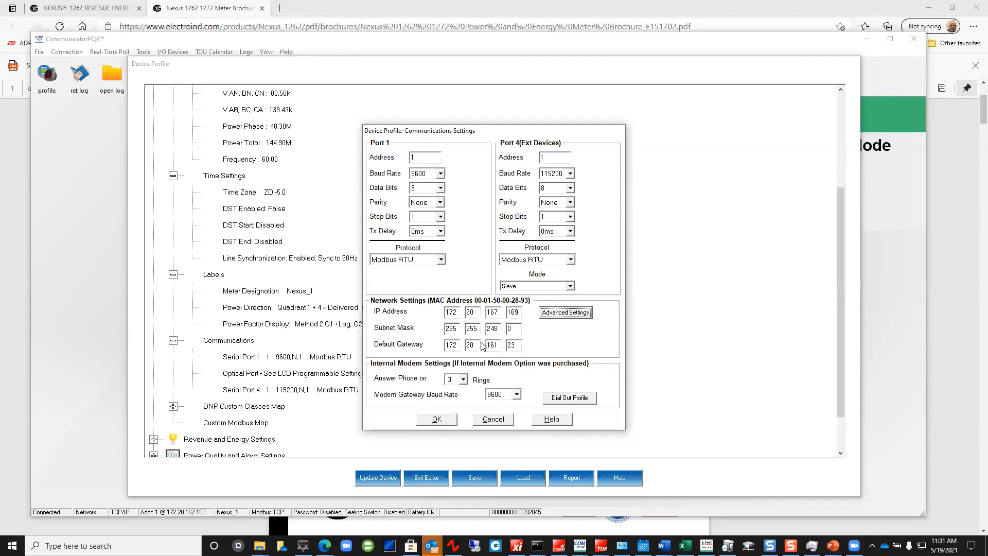
Review the internal modem's answer setting of 3 rings, and cancel the Communications settings without changes
click(447, 377)
text(3)
click(495, 419)
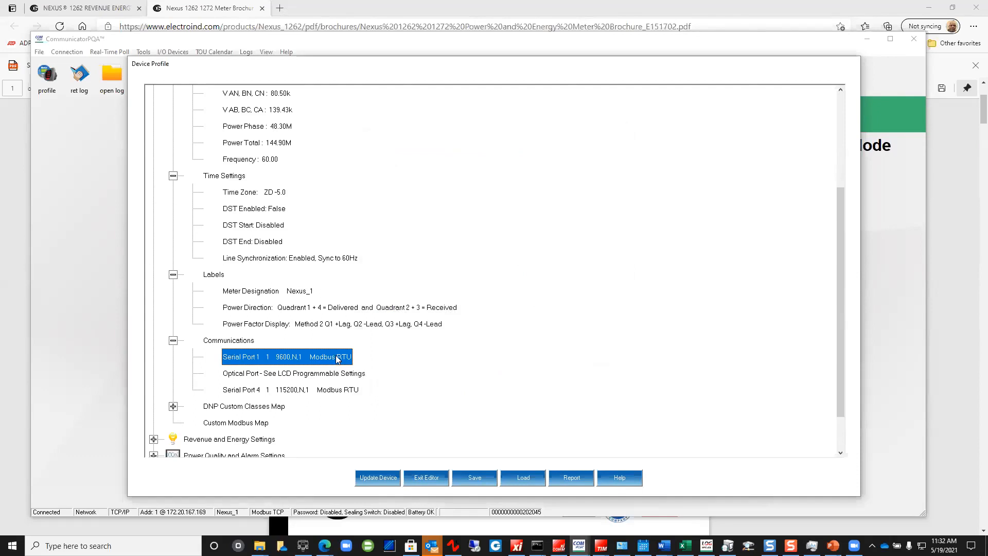
Open the communications settings from the Optical Port entry, and cancel without changes
scroll(332, 355, down, 1)
click(250, 328)
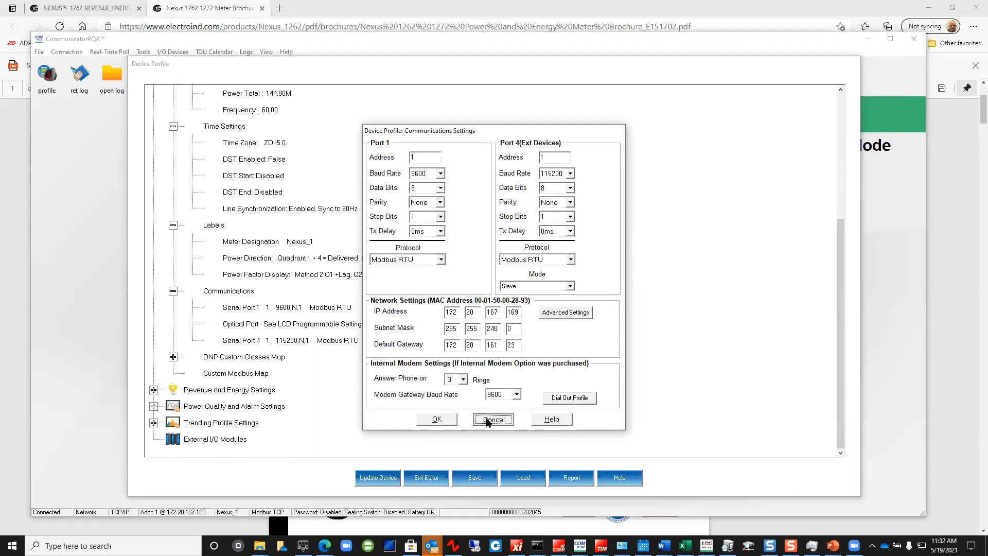
click(495, 419)
Open DNP Level 2 in the DNP Custom Classes Map and check the type and channel selection for analog input point 0, cancelling the selection
click(174, 357)
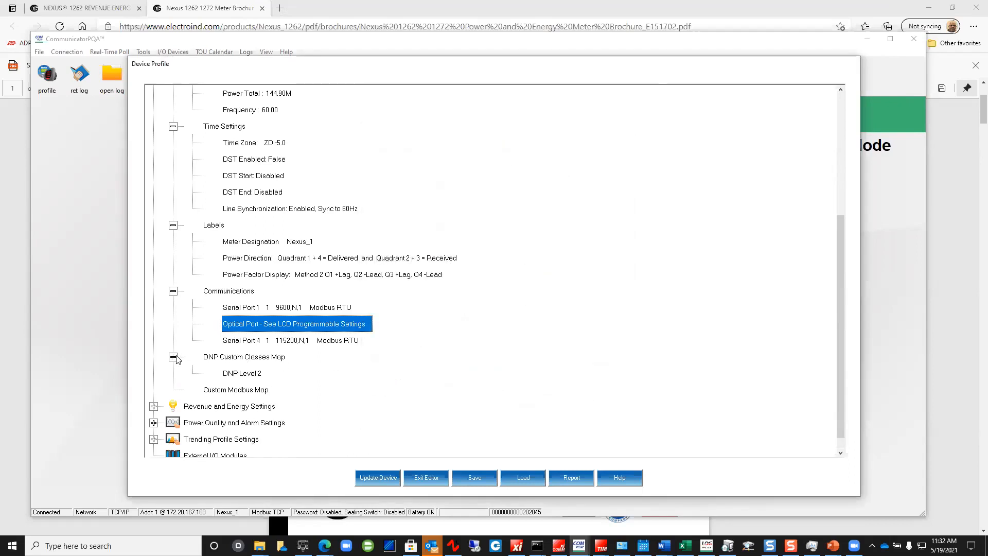
click(234, 375)
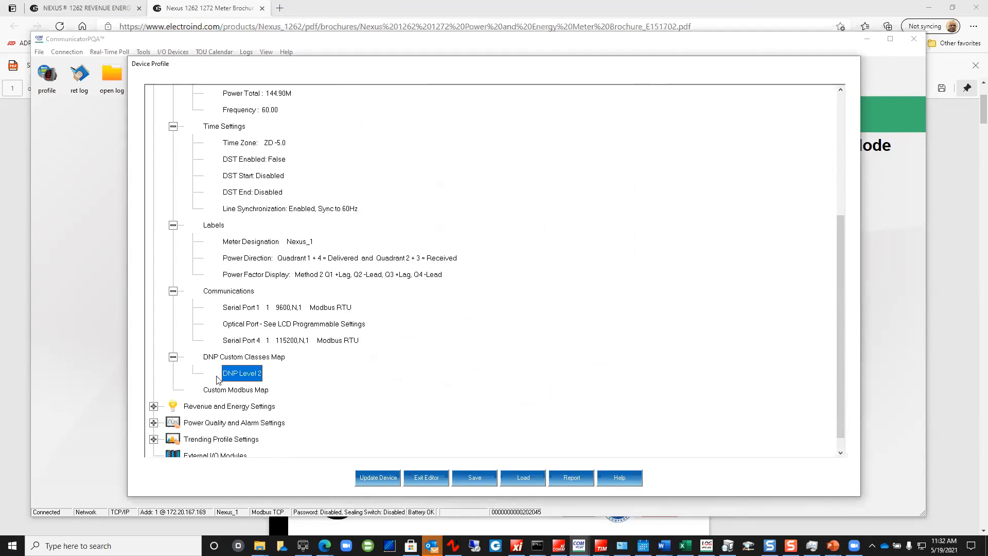
double_click(242, 374)
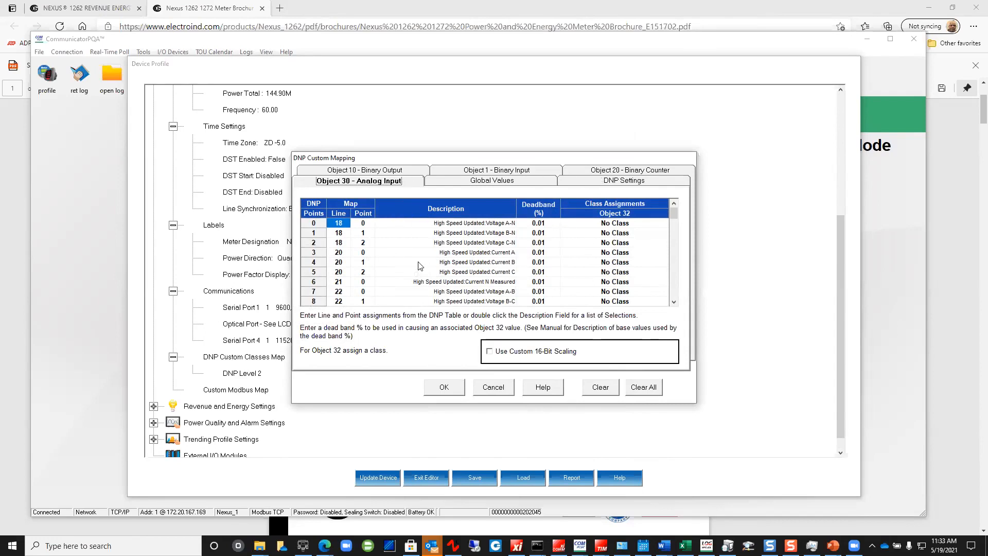
click(476, 223)
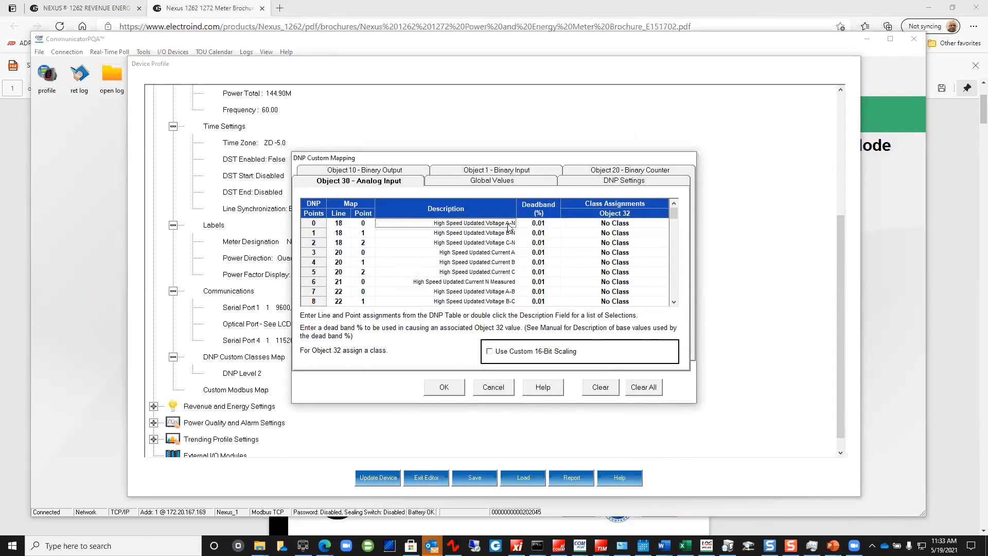
double_click(357, 225)
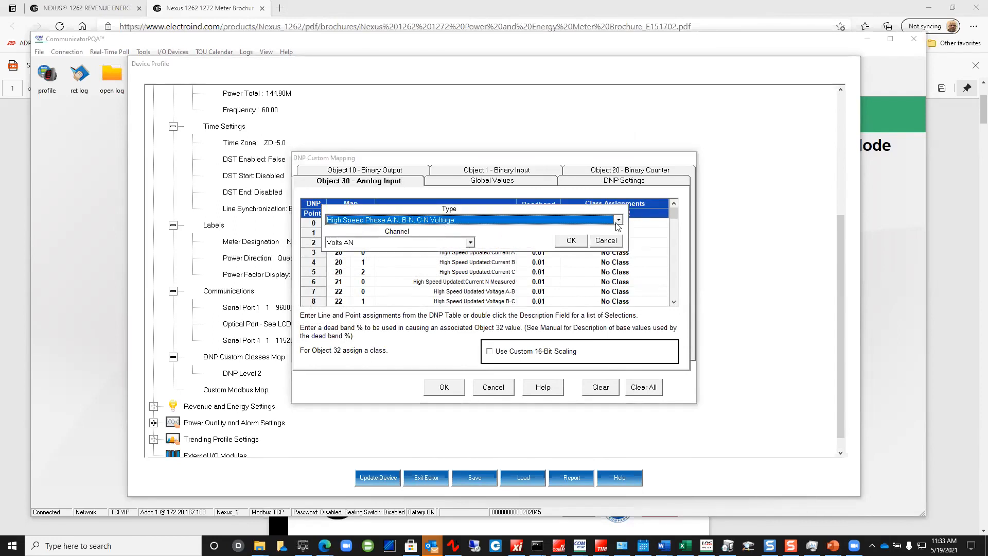
click(604, 241)
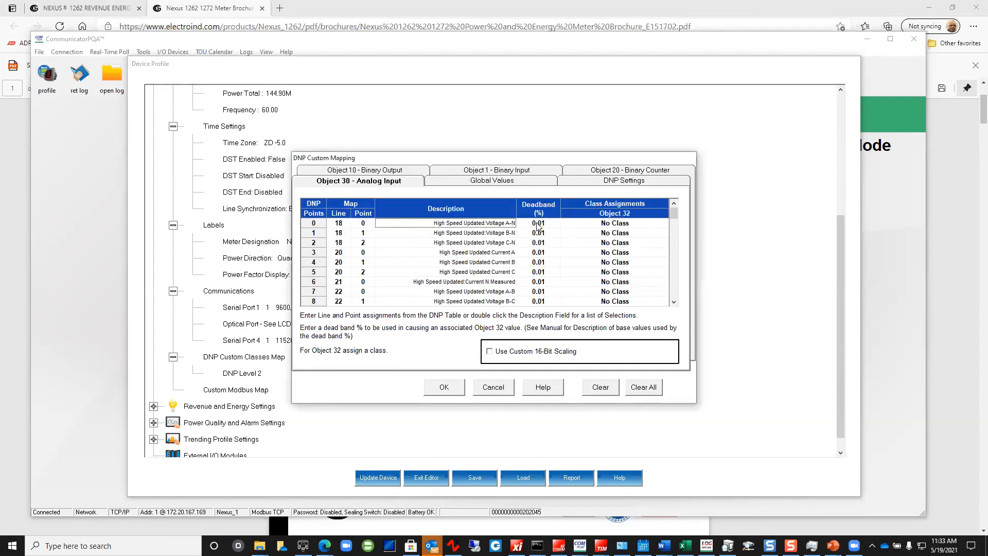
Examine the DNP binary counter, binary output and binary input mappings, and cancel the custom mapping without changes
click(606, 171)
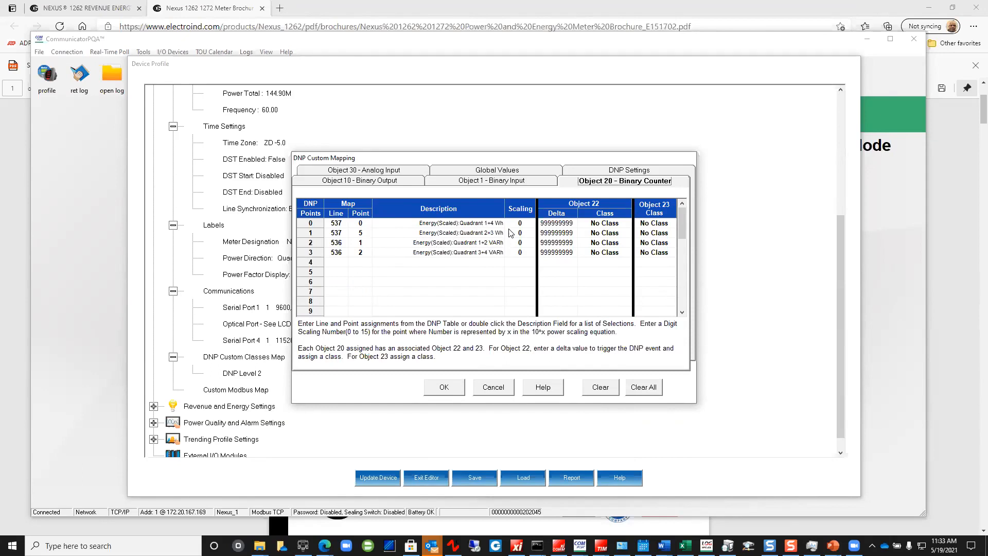
click(420, 226)
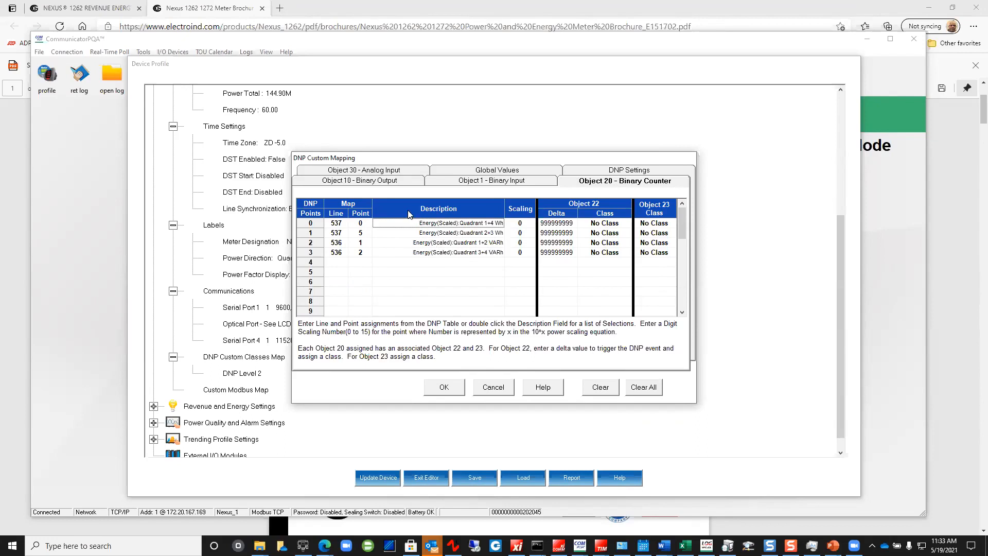
click(389, 184)
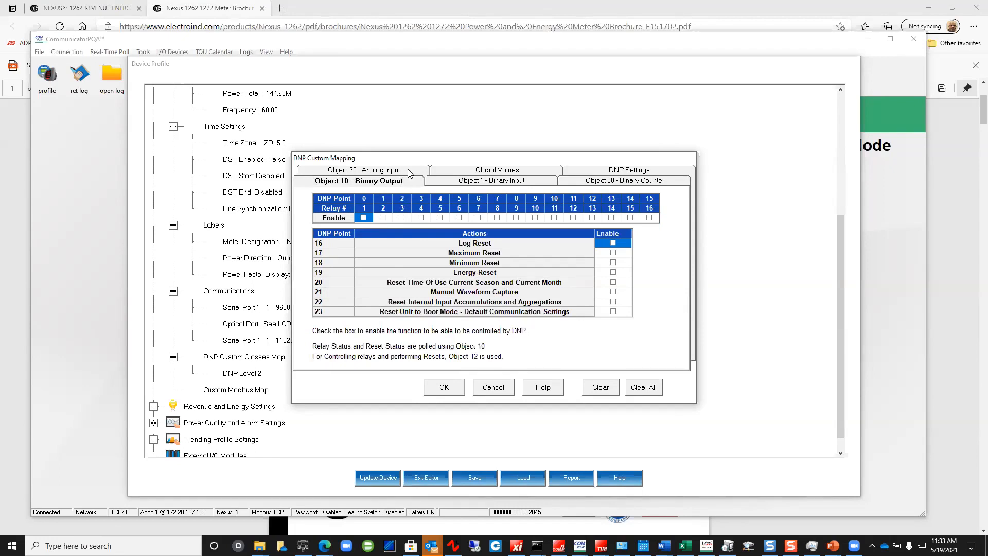
click(449, 184)
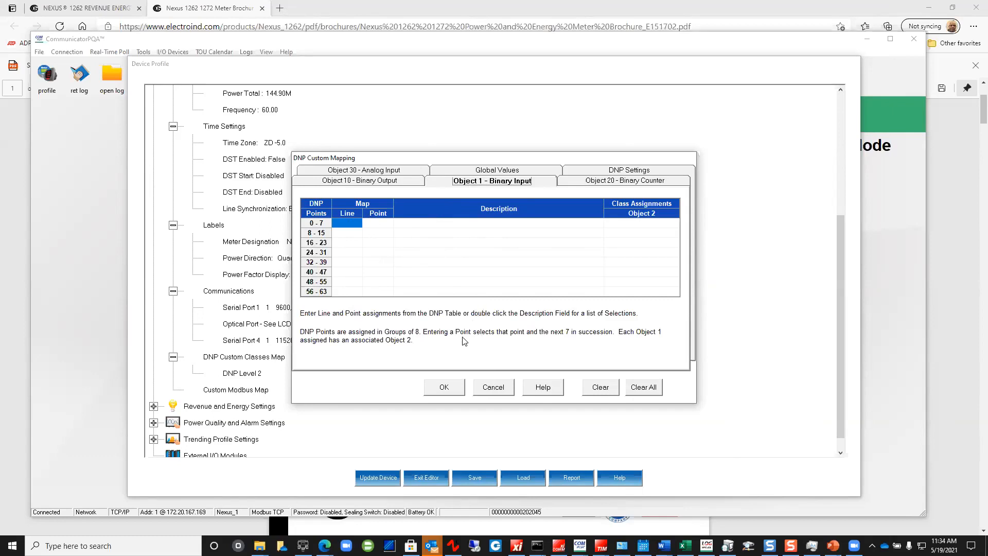
click(495, 388)
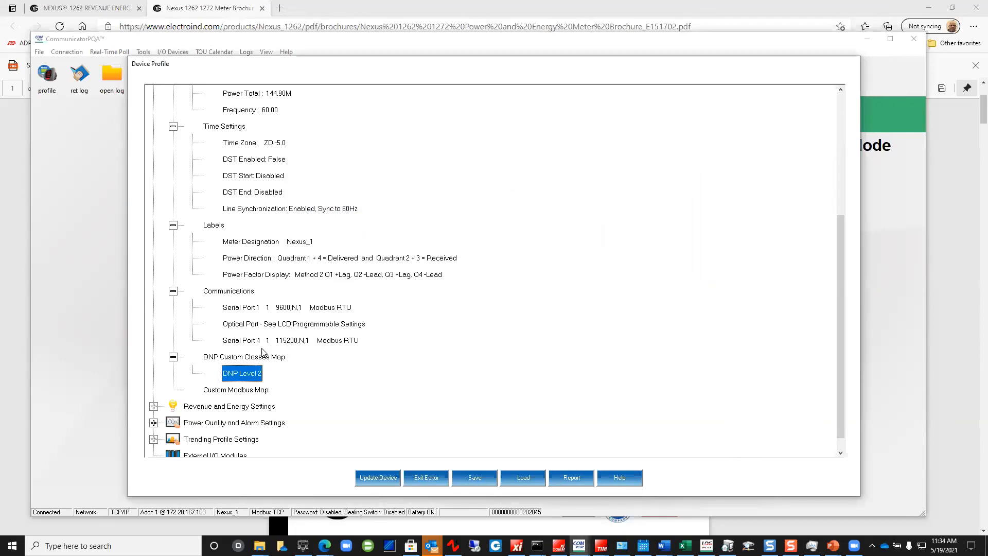
Examine the register assignments in the Custom Modbus Map, and cancel without changes
scroll(264, 352, down, 1)
double_click(230, 375)
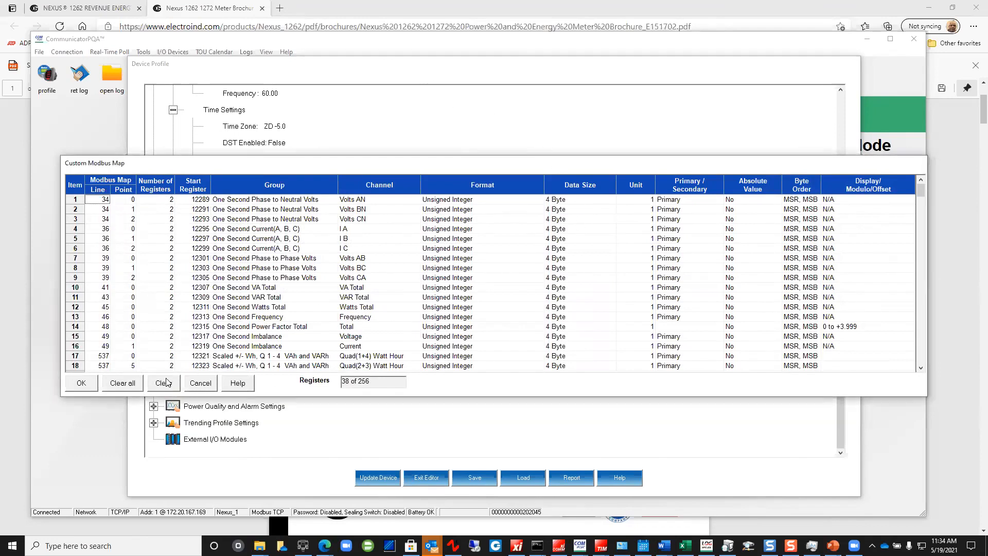
click(201, 385)
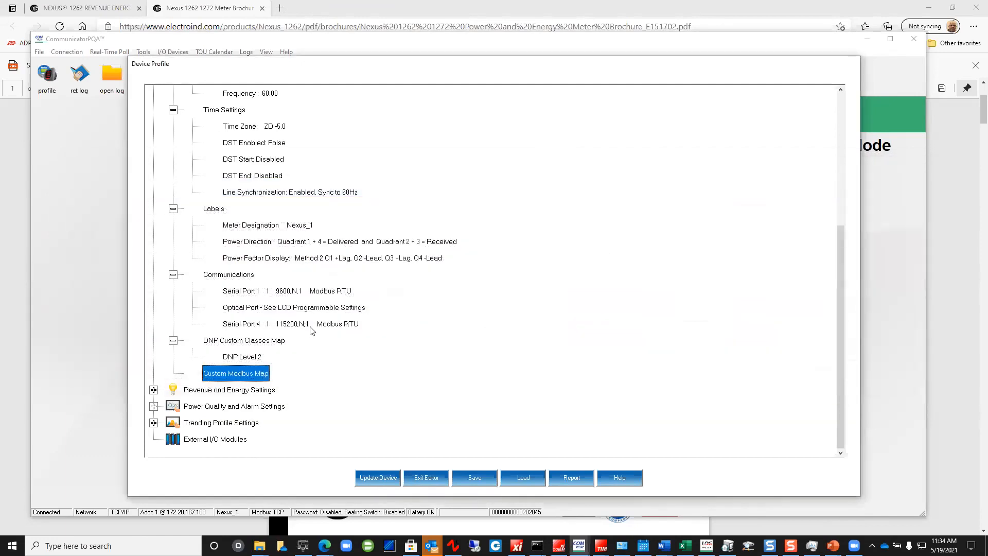
Open Energy Scaling under Revenue and Energy Settings and review the decimal places, units and digits choices for Quadrant 1 Wh
click(154, 390)
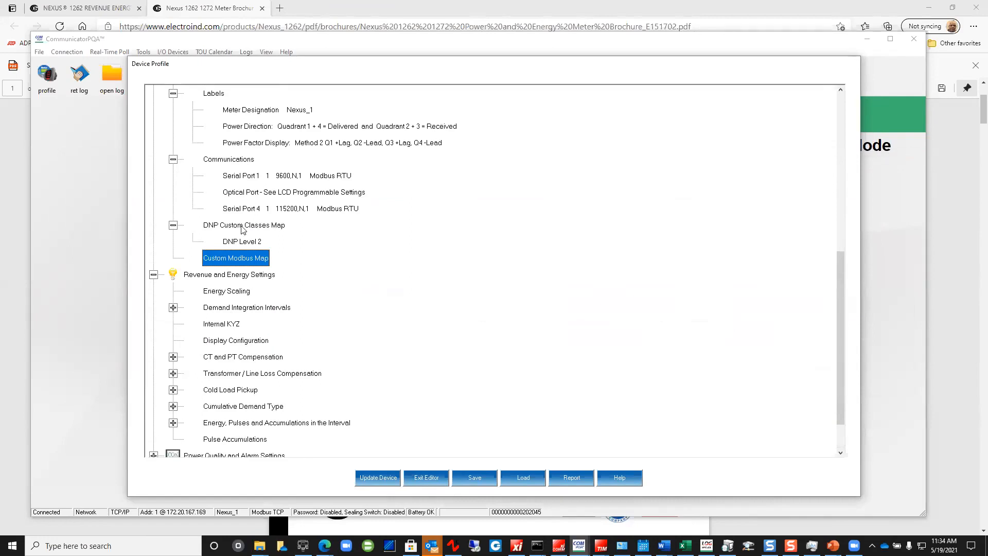
double_click(224, 296)
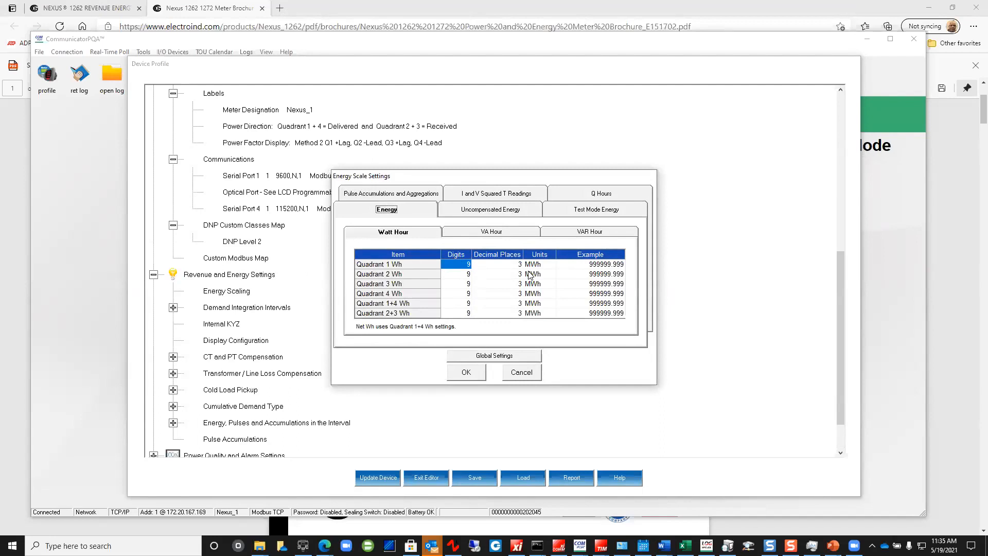
click(510, 264)
click(518, 264)
click(523, 272)
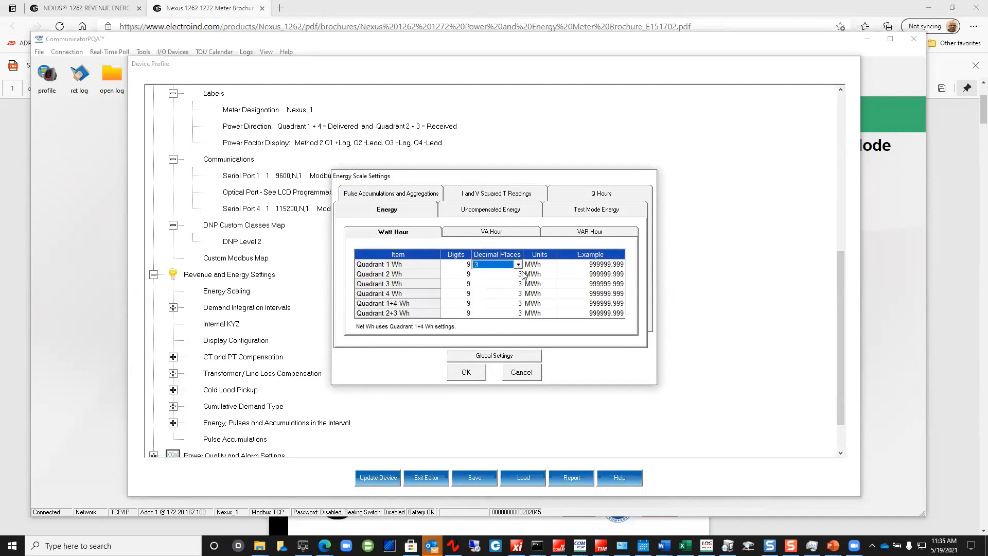
click(551, 264)
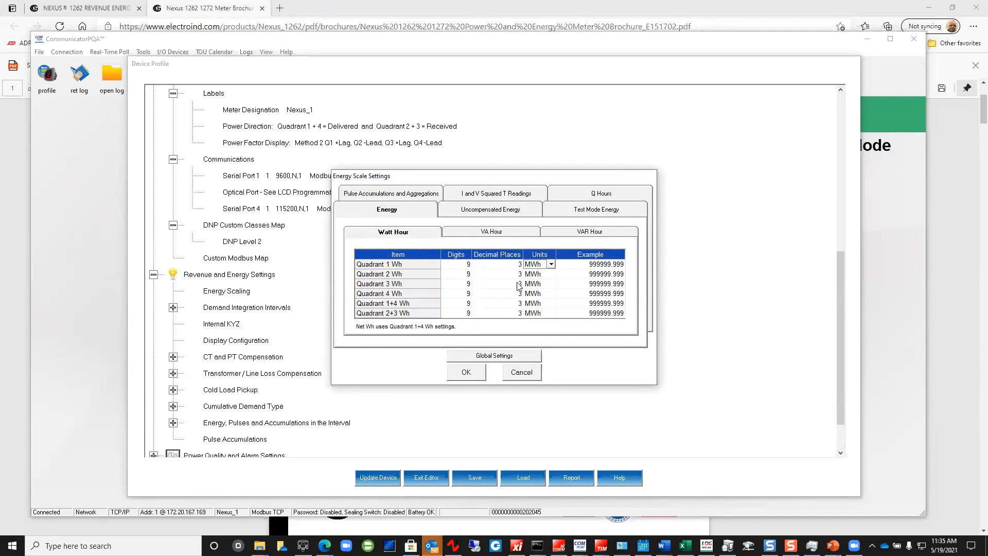
click(539, 265)
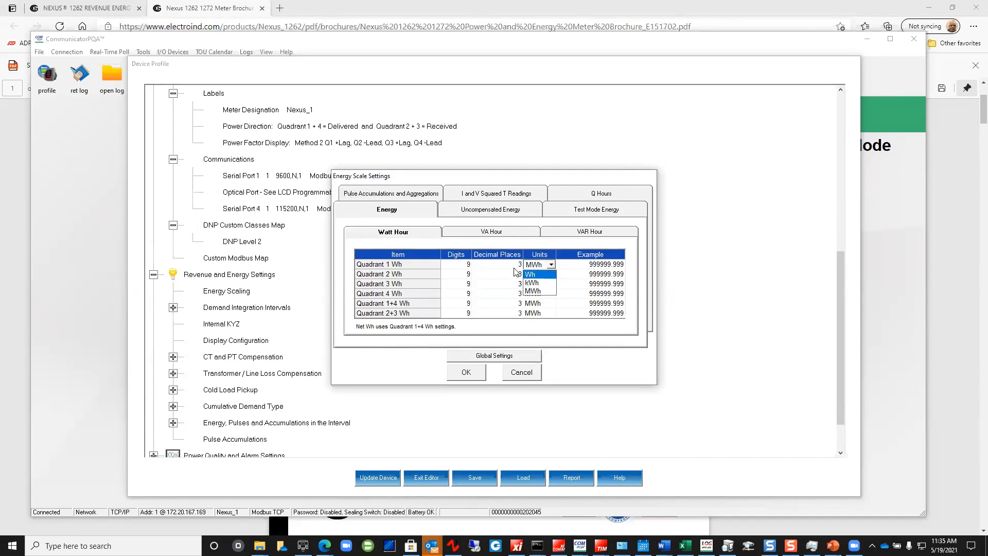
click(469, 266)
click(469, 266)
click(466, 265)
click(457, 332)
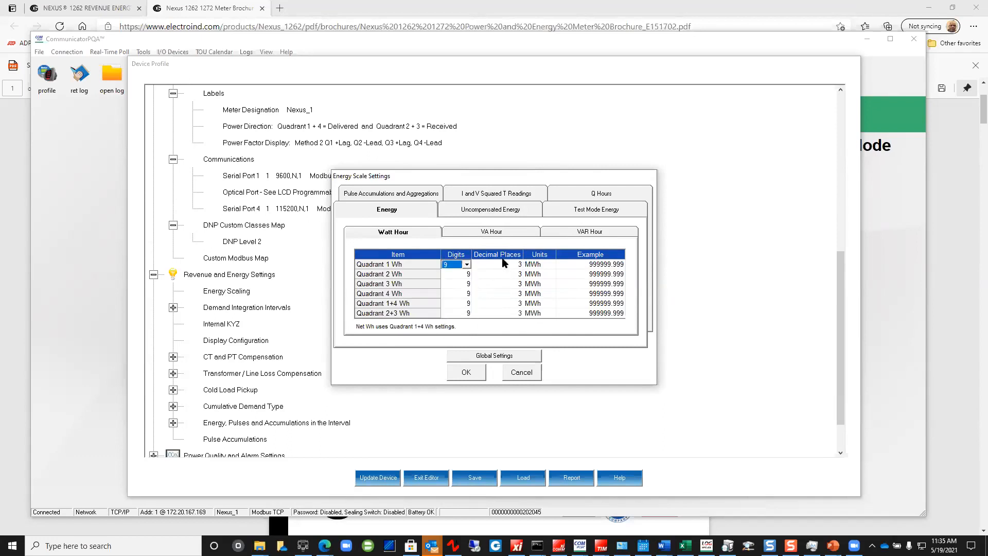
Examine the VA Hour scaling and the Test Mode Energy scaling
click(419, 232)
click(478, 233)
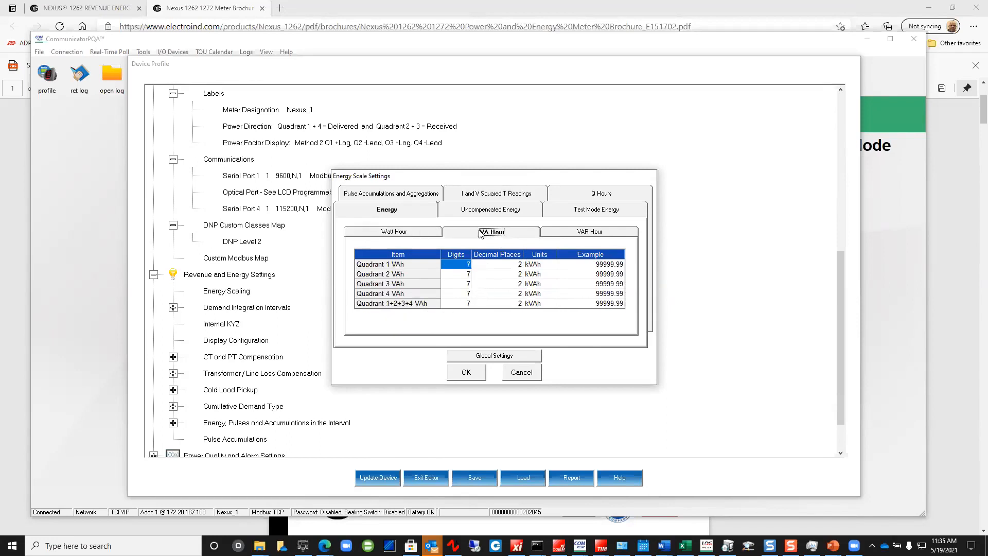
click(576, 238)
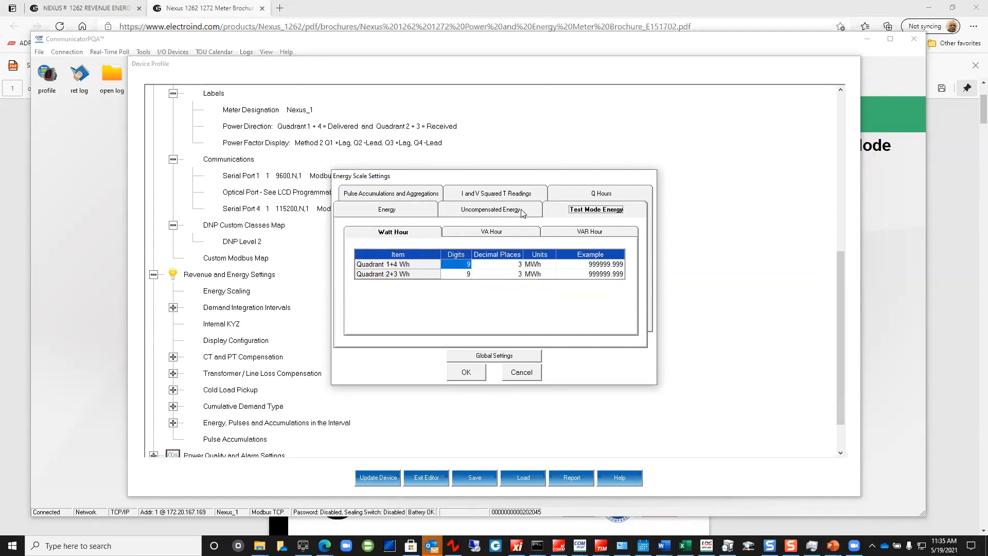
Review the digits choices for Quadrant 1+4 Wh in the global energy scale settings, and cancel both the global and Energy Scale settings
click(495, 355)
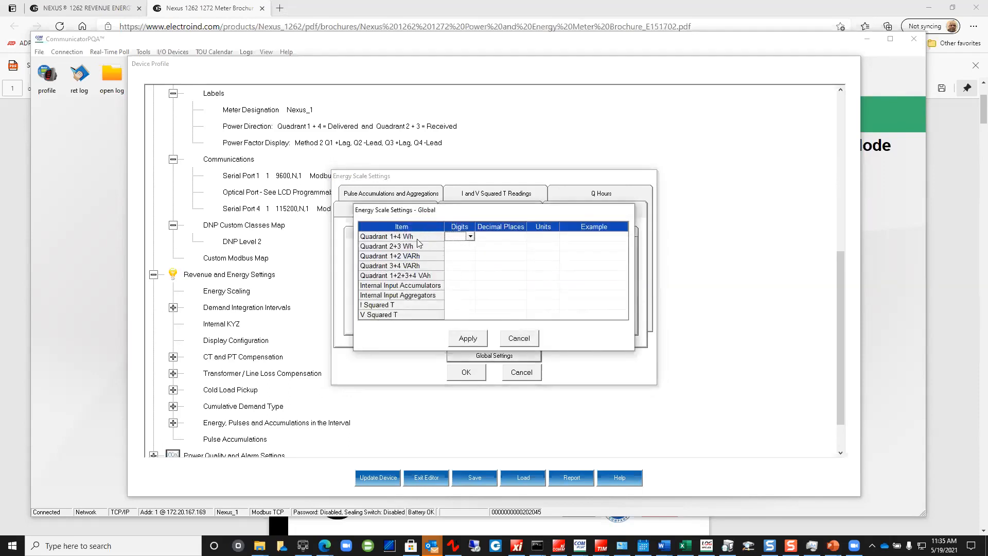
click(470, 237)
click(470, 236)
click(519, 339)
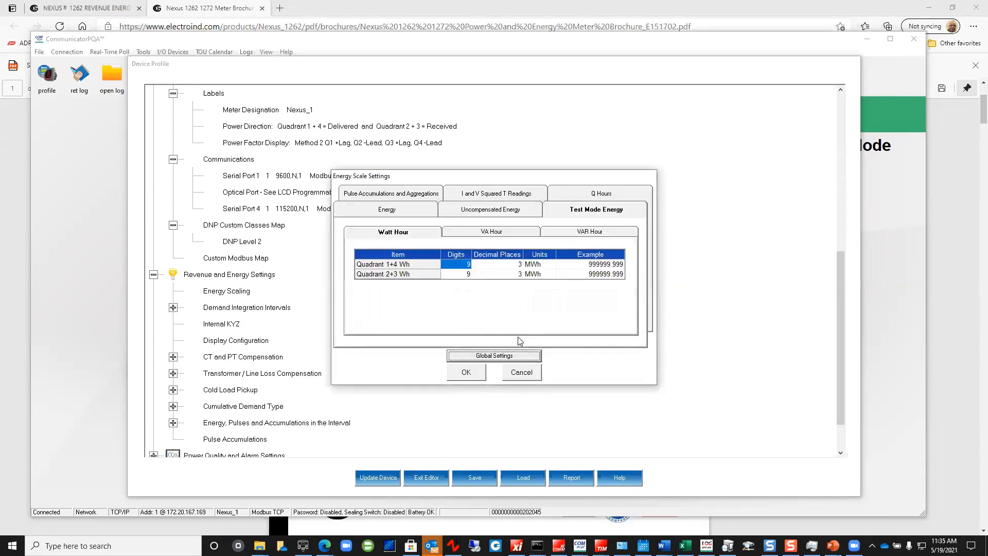
click(523, 373)
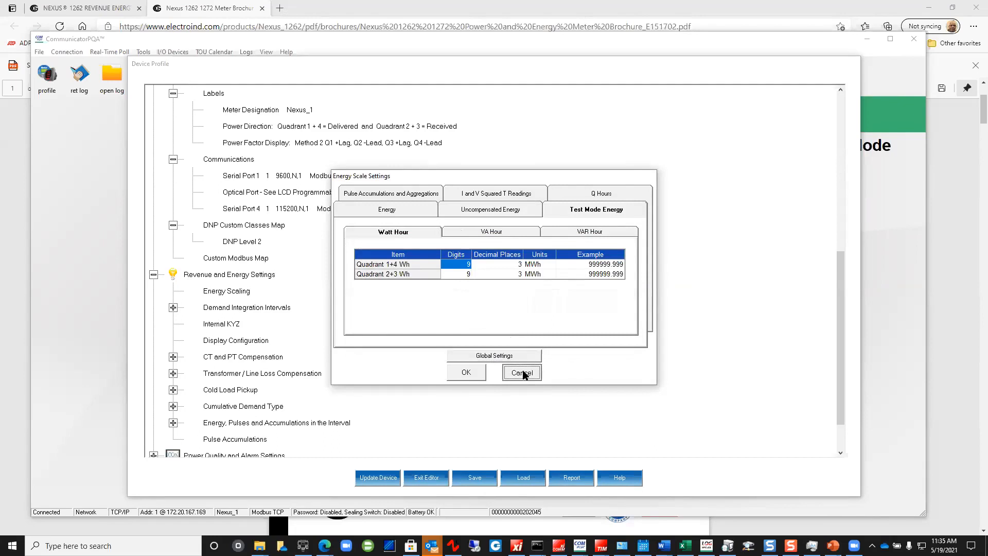
Expand Demand Integration Intervals, review the thermal, block and rolling averaging settings and the reset option, and accept the settings
click(173, 308)
double_click(247, 325)
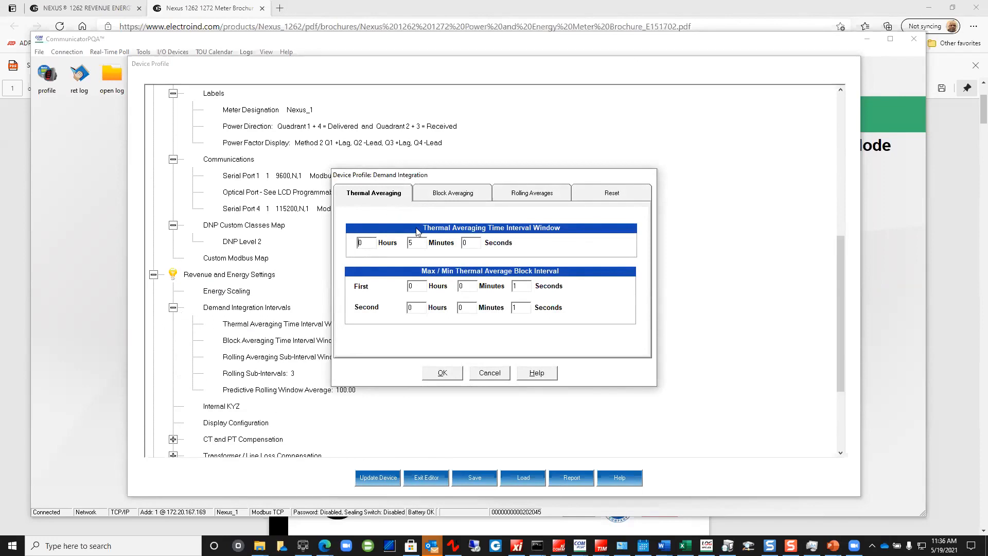
click(432, 200)
click(508, 195)
click(386, 196)
double_click(410, 243)
click(584, 195)
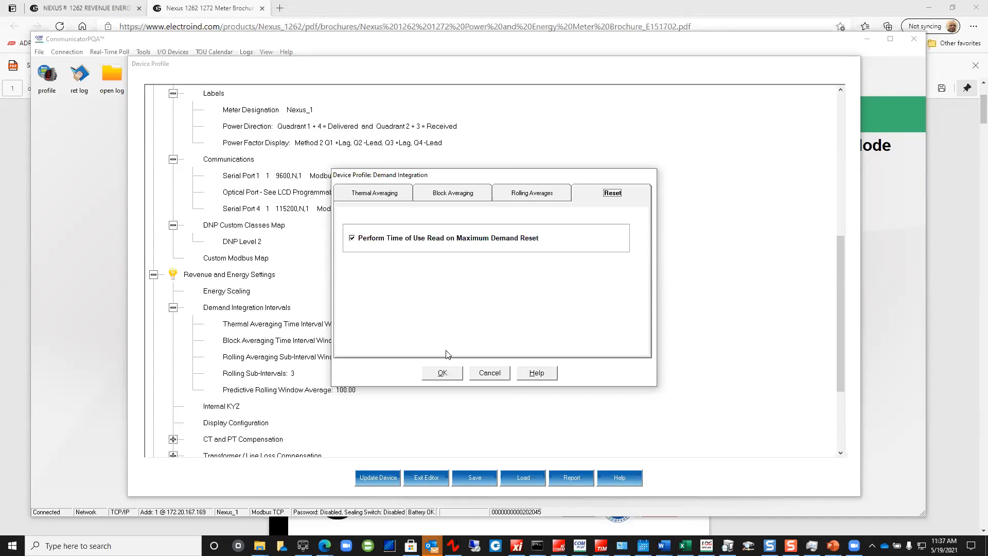
click(449, 372)
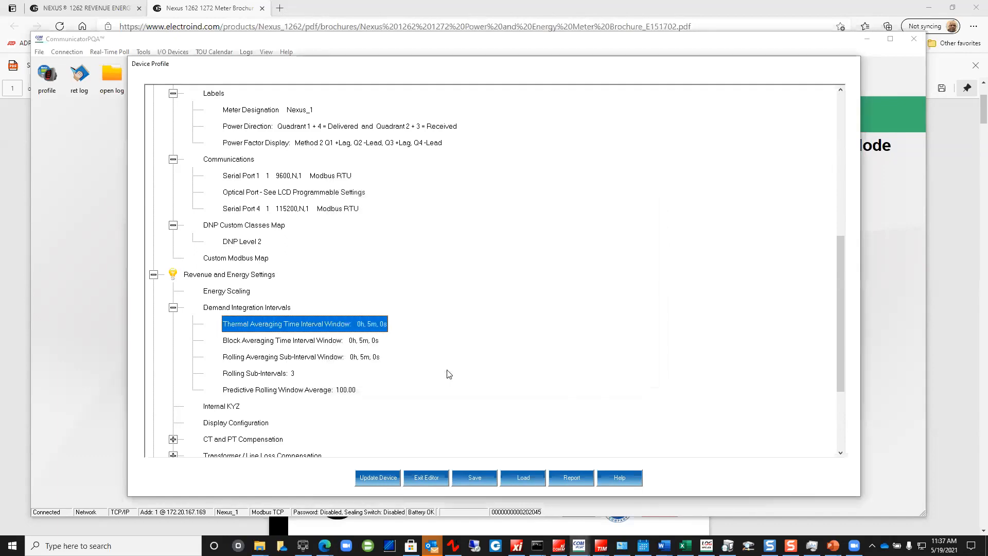
Open the Internal KYZ outputs, review the channel and watt-hour-per-pulse assignments, and cancel without changes
scroll(291, 354, down, 1)
click(229, 358)
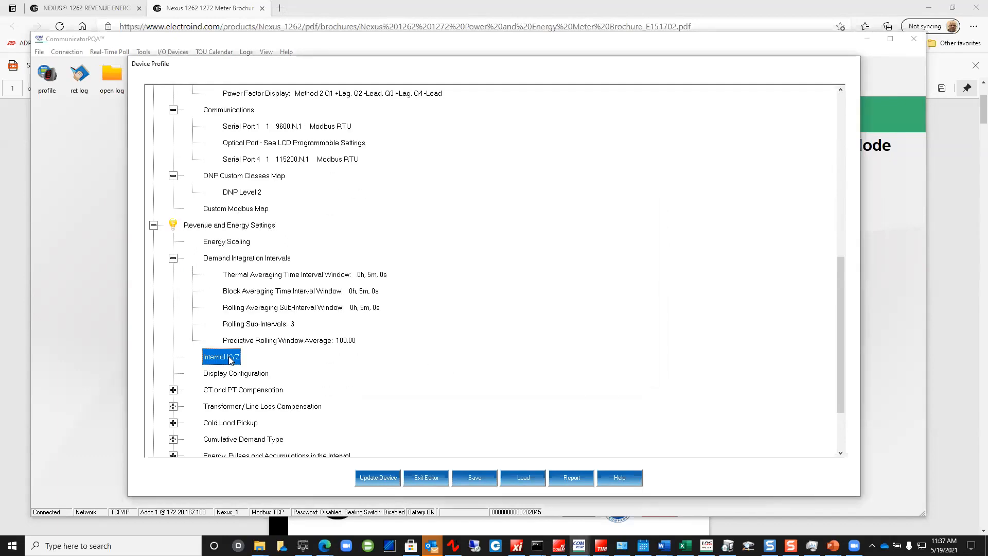
double_click(229, 358)
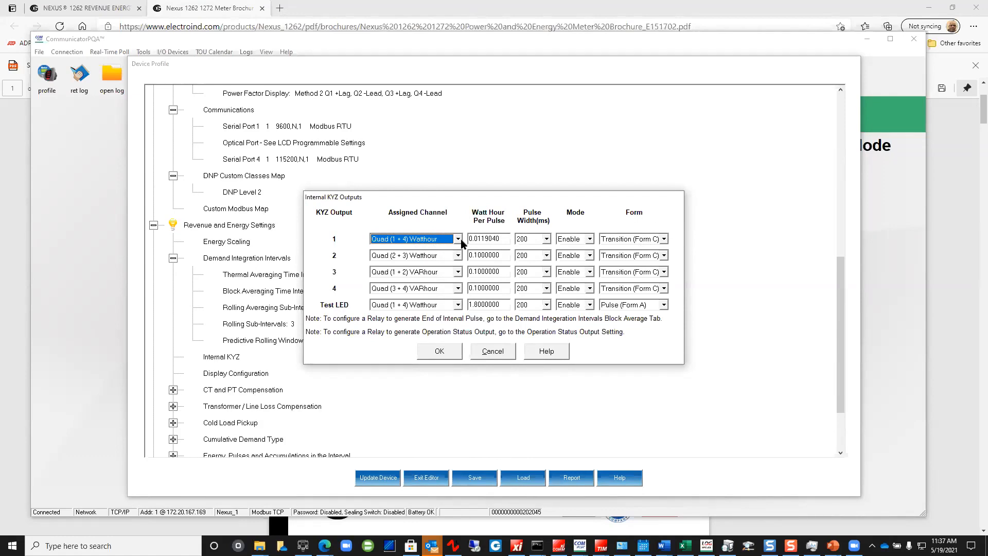
click(492, 351)
Check the CT and PT ratios, hookup form and operational frequency range in General Settings, and accept them
scroll(406, 144, up, 8)
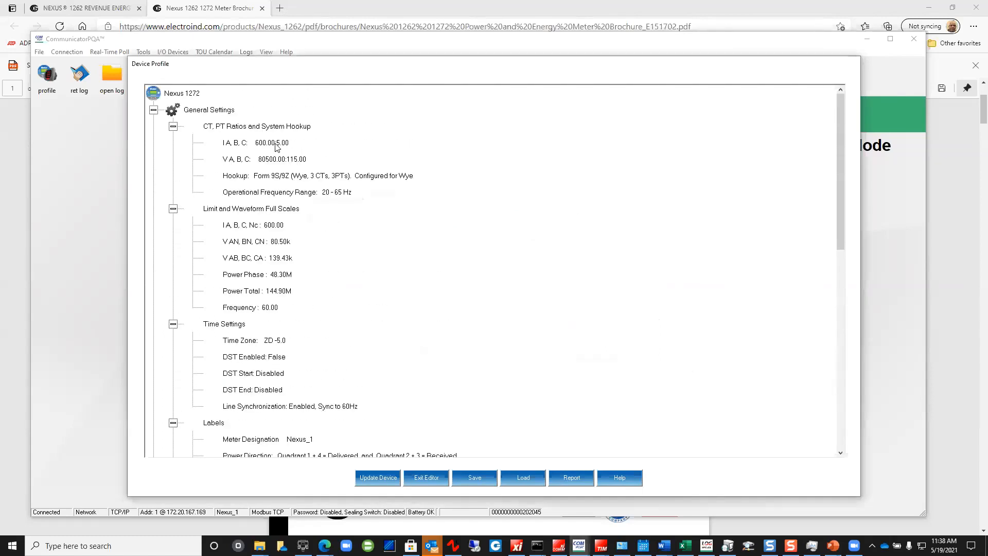
click(276, 146)
double_click(277, 145)
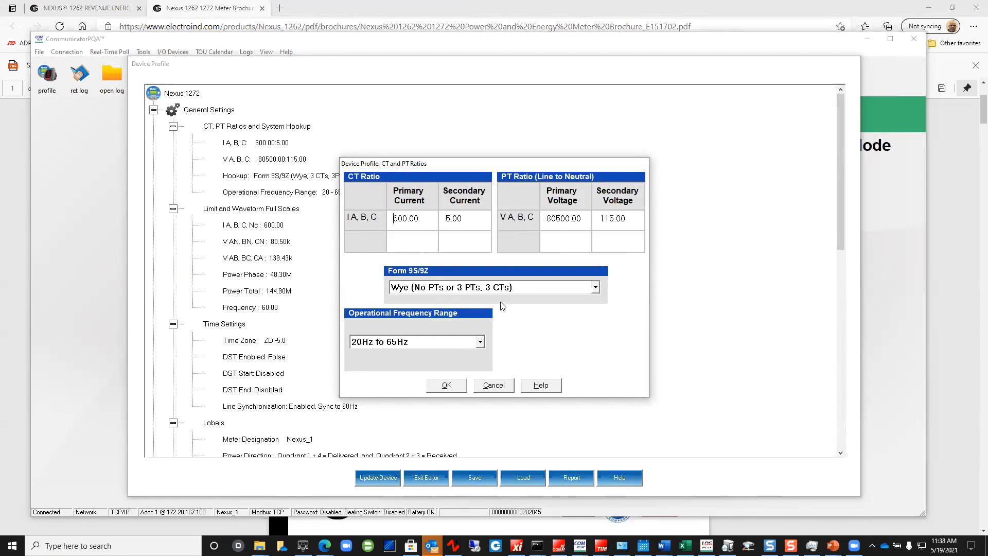
click(447, 385)
Reopen the Internal KYZ outputs and examine the pulse width choices for KYZ output 1
scroll(278, 237, down, 3)
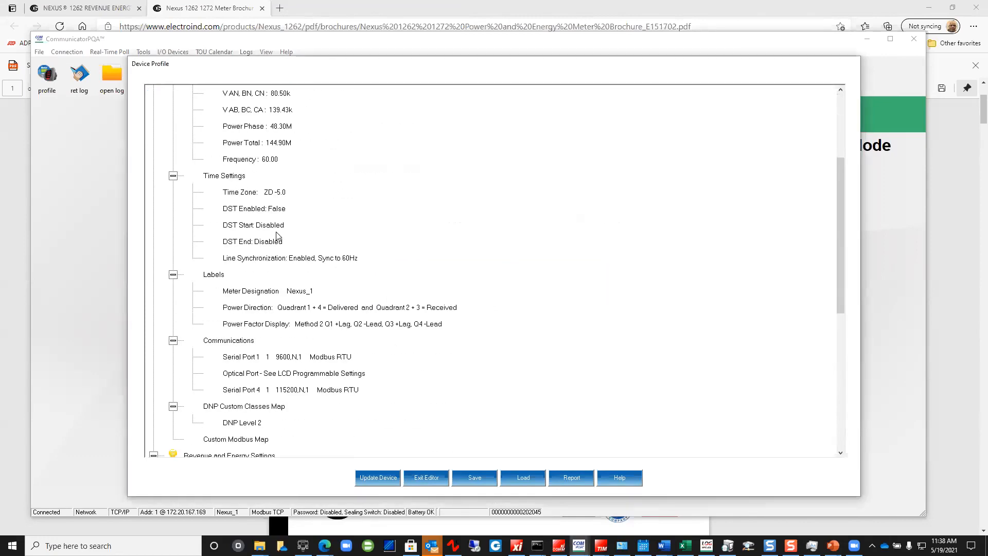
scroll(277, 239, down, 1)
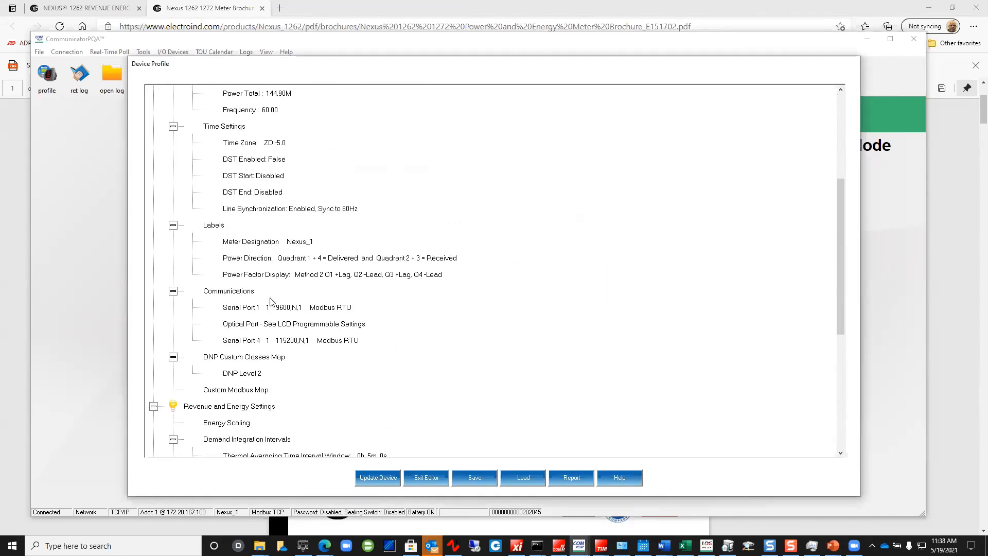
scroll(265, 314, down, 5)
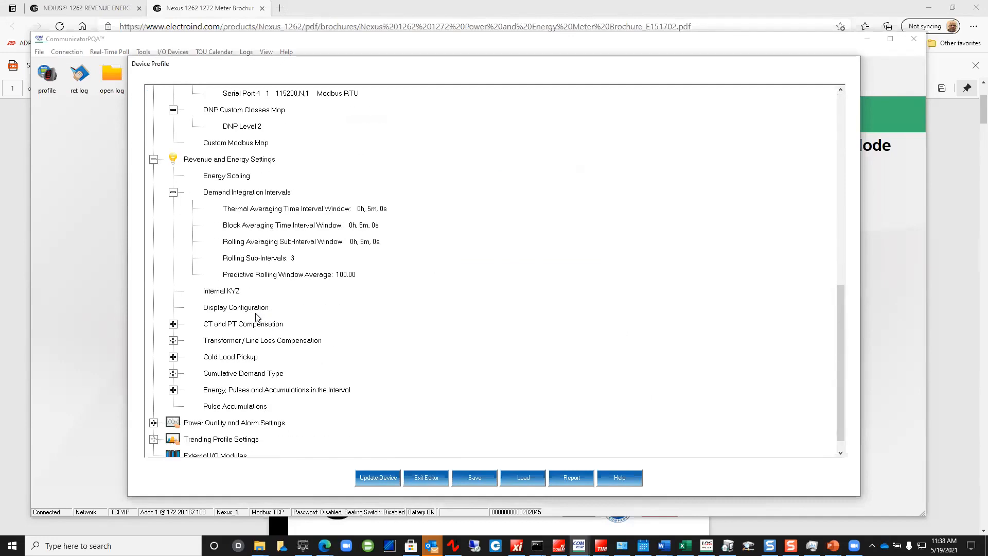
double_click(223, 291)
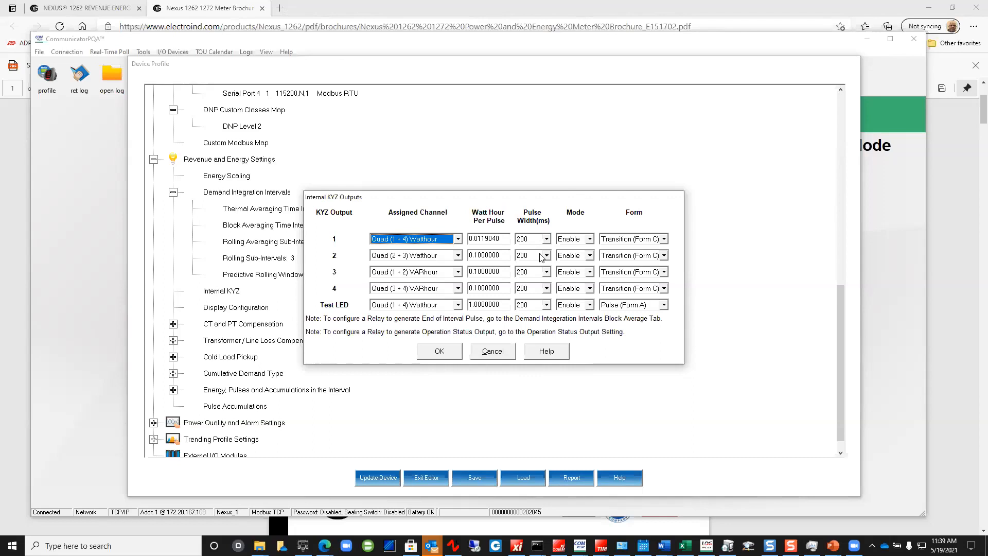
click(547, 239)
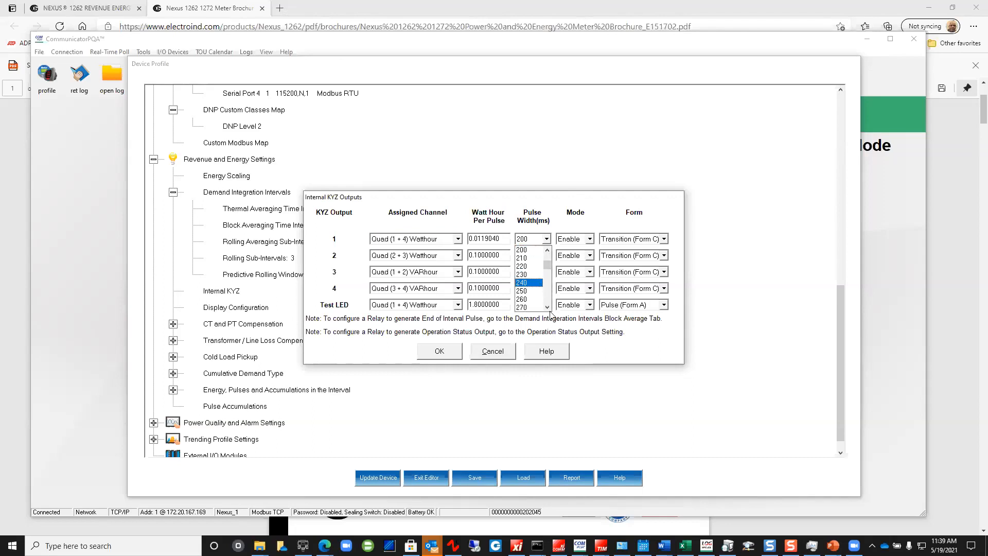
click(547, 307)
click(548, 309)
click(548, 309)
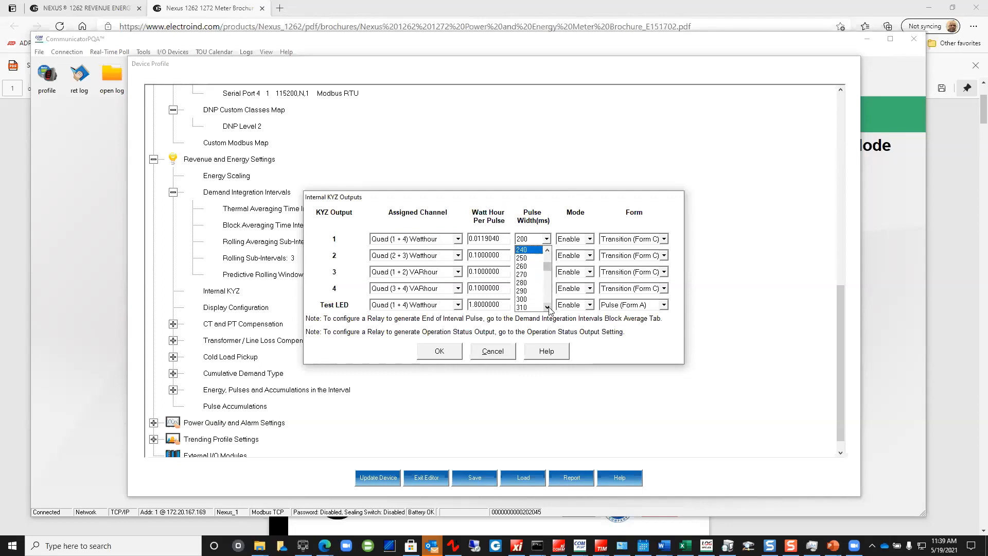
click(548, 258)
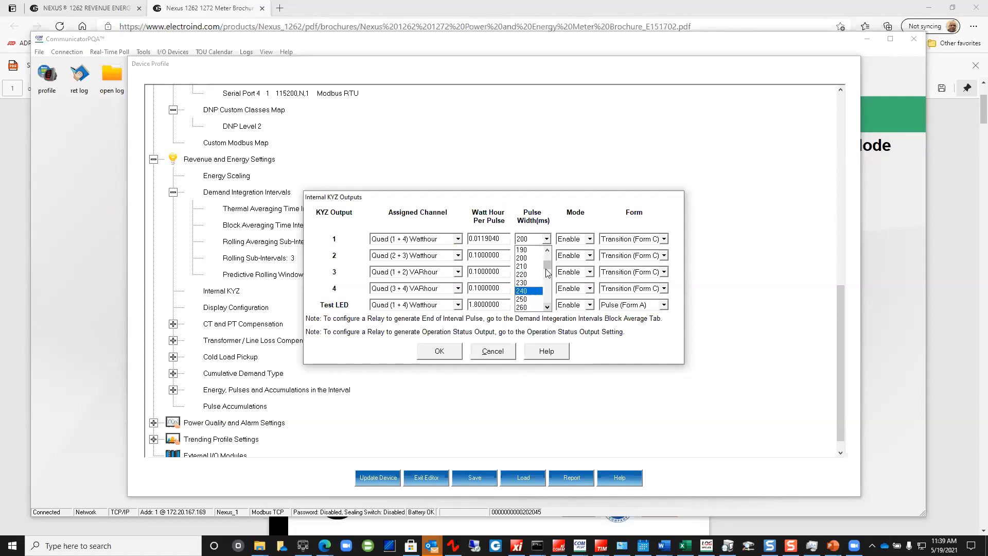
click(529, 256)
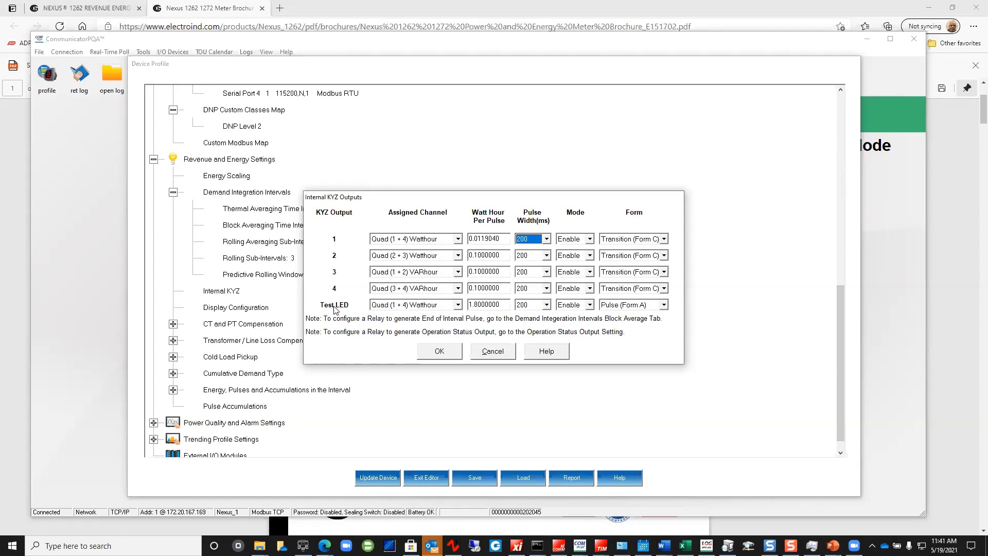
Try assigning Quad (2 + 3) Watthour to the Test LED, restore Quad (1 + 4) Watthour, and cancel the Internal KYZ outputs
click(500, 306)
click(456, 306)
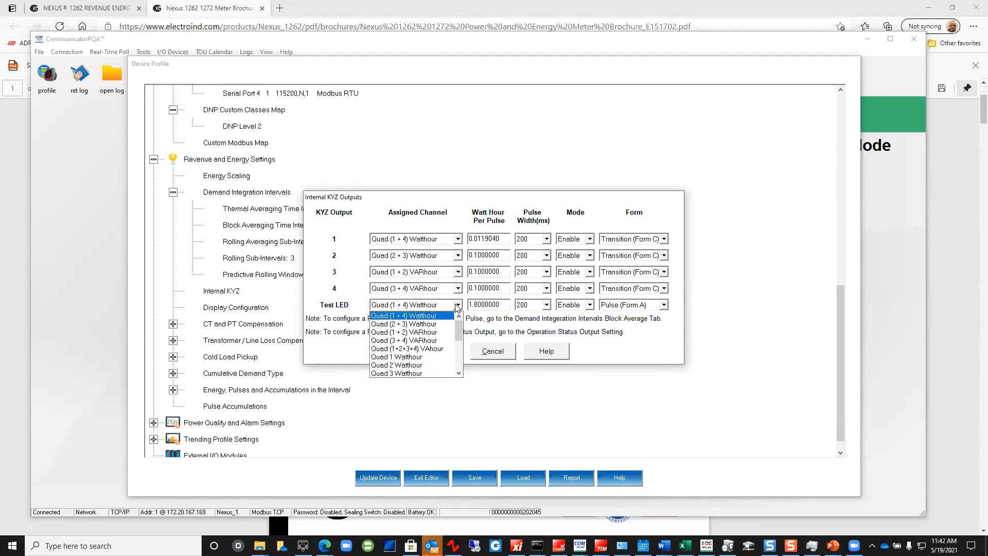
click(424, 324)
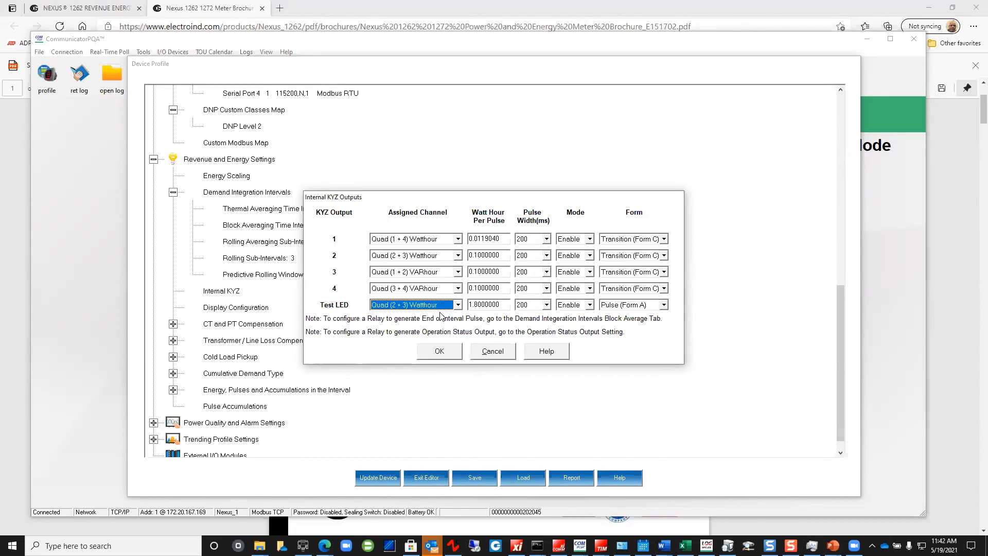
click(457, 306)
click(458, 316)
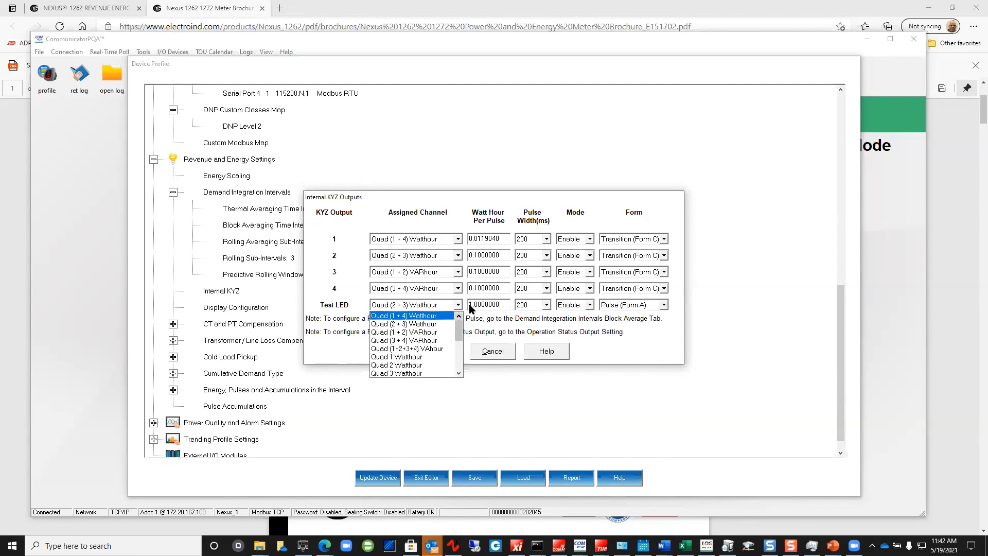
click(454, 304)
click(457, 305)
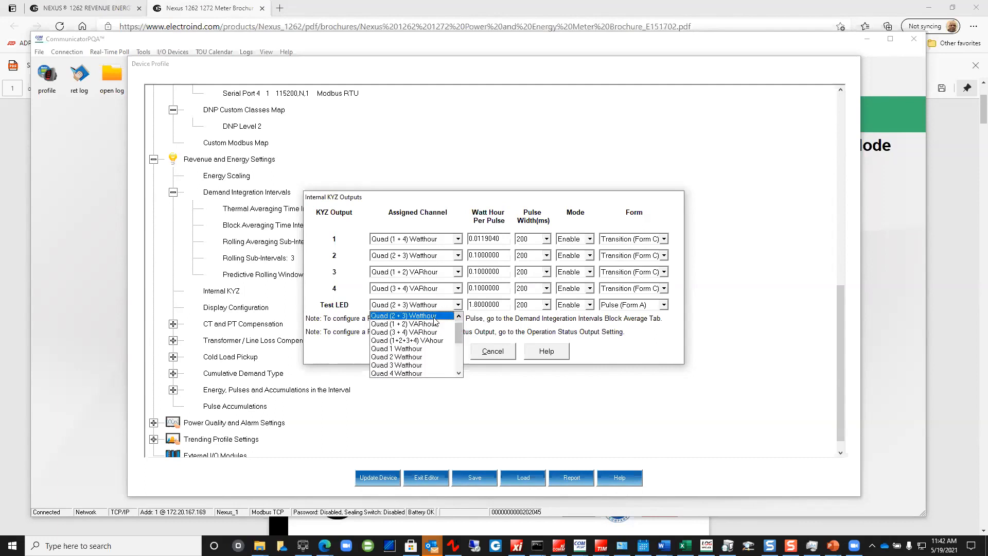
click(478, 346)
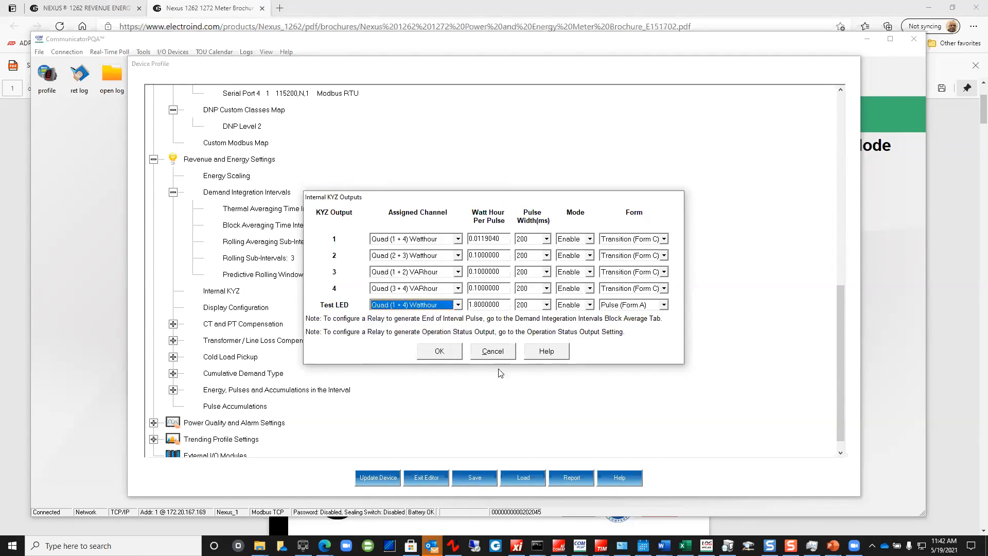
click(495, 355)
Open Display Configuration and review the meter display mode names and the screens assigned to View Mode 1
double_click(242, 309)
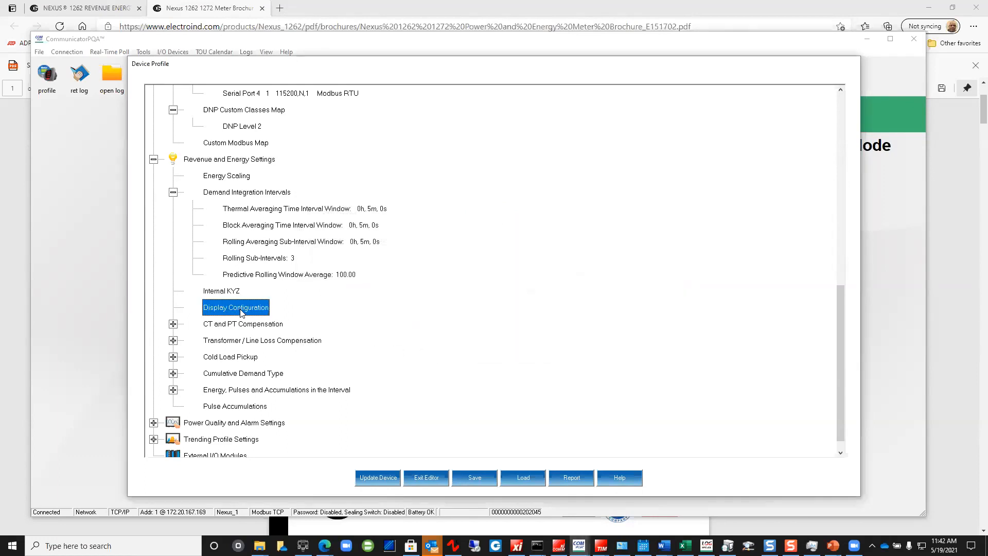
click(532, 303)
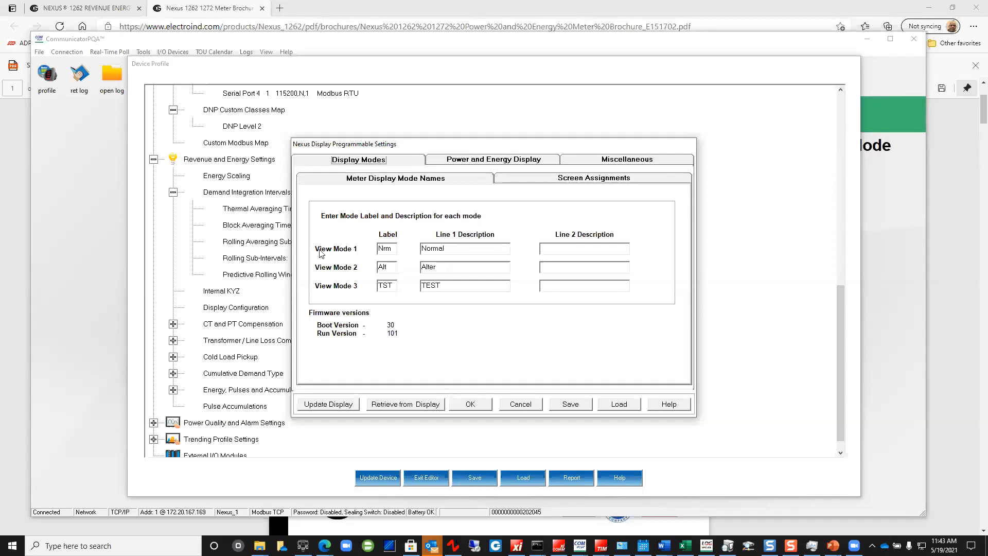
click(547, 180)
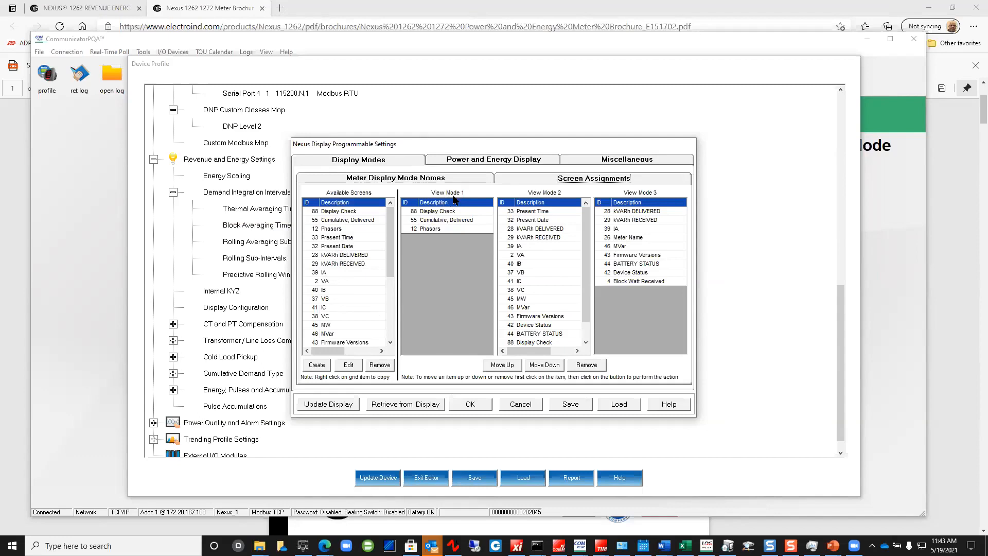
click(437, 211)
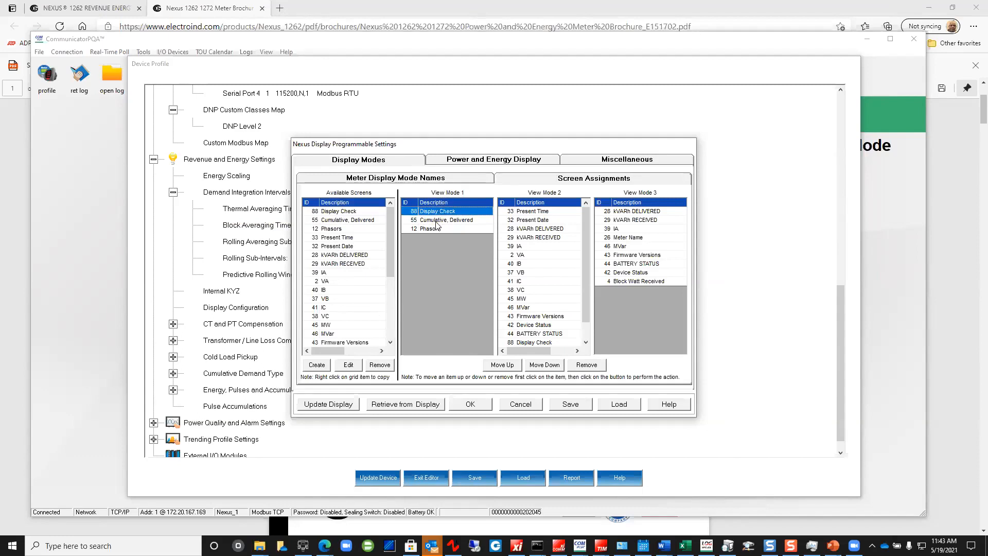
click(436, 220)
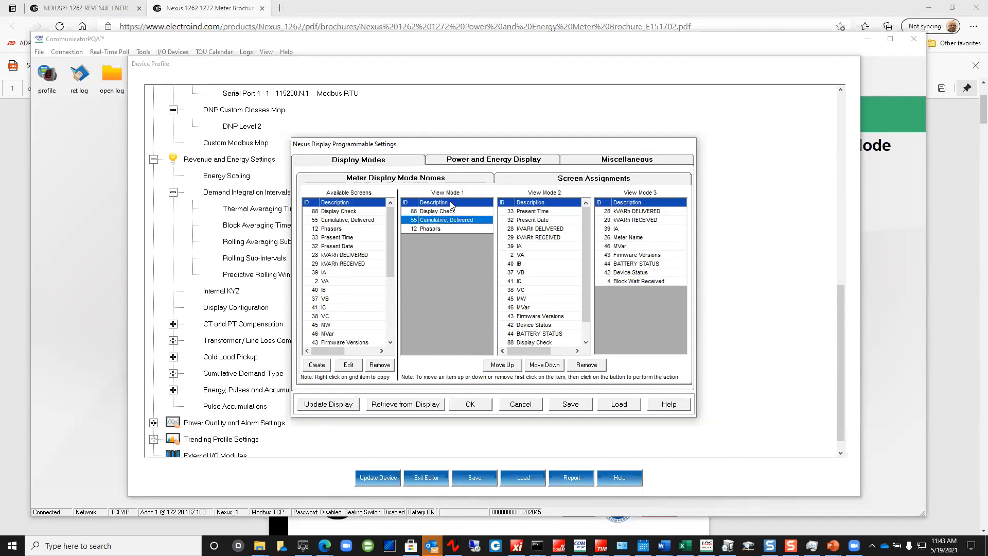
Add the IA and VA screens from the available screens to View Mode 1
click(328, 271)
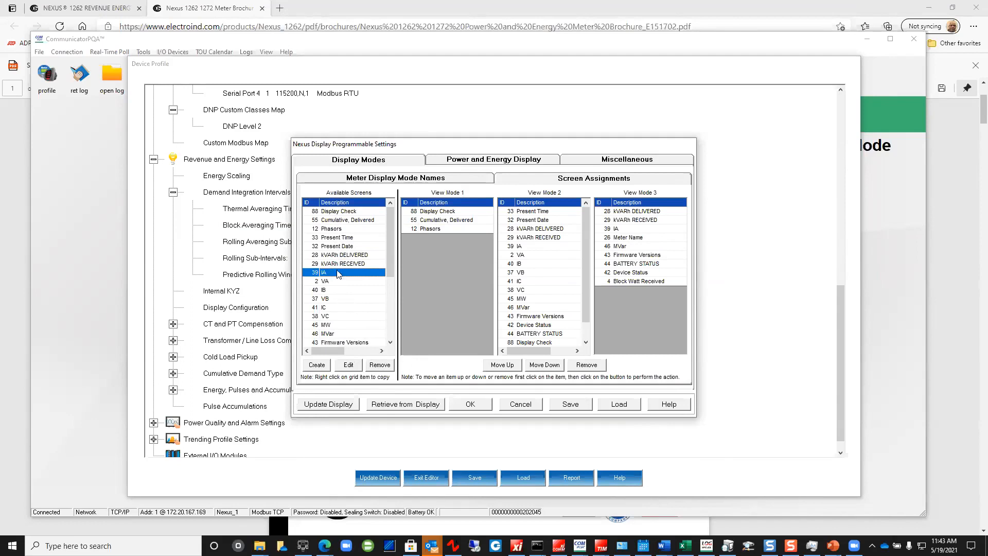
right_click(382, 275)
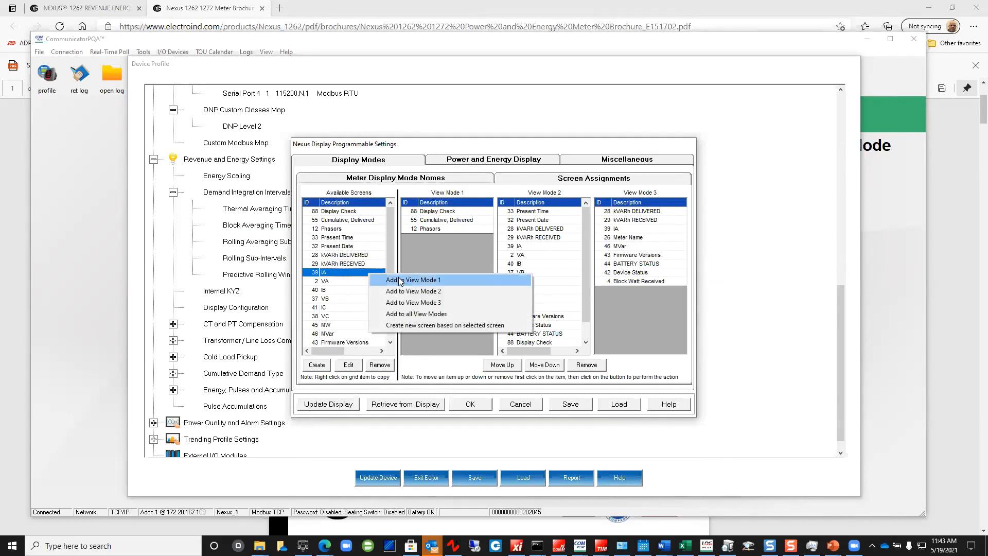
click(398, 277)
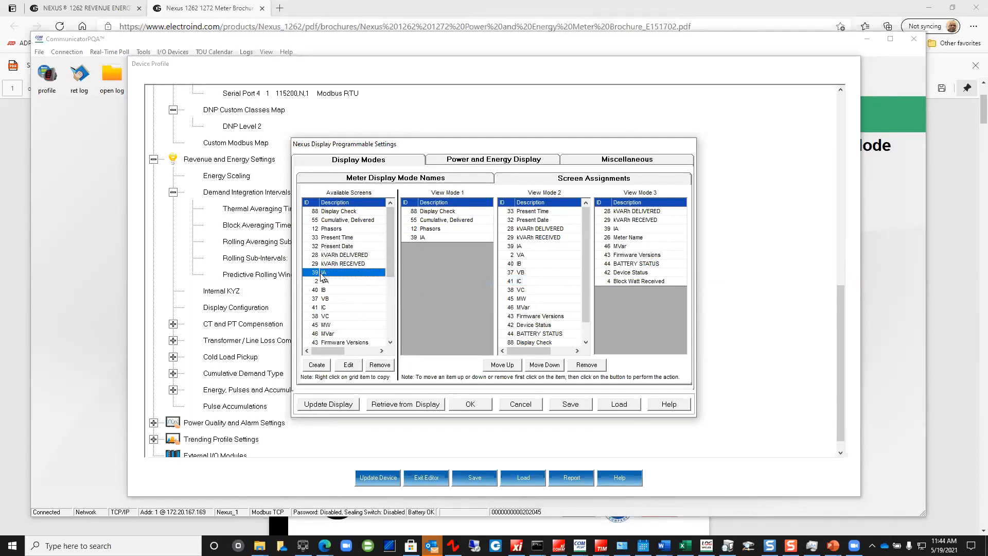
right_click(324, 281)
click(387, 284)
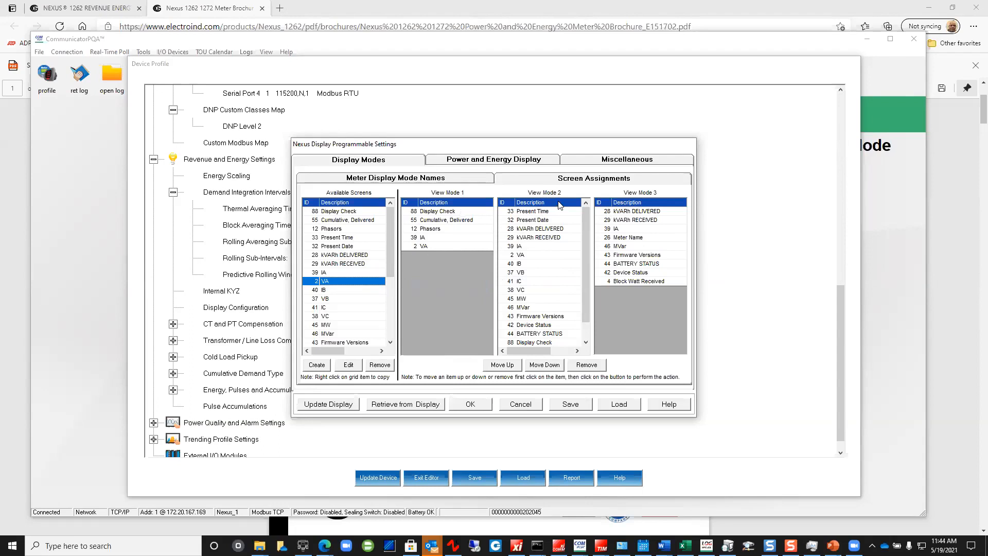
Review the miscellaneous display settings, including the back light level and Leave Test Mode After choices, and cancel the display settings
click(593, 162)
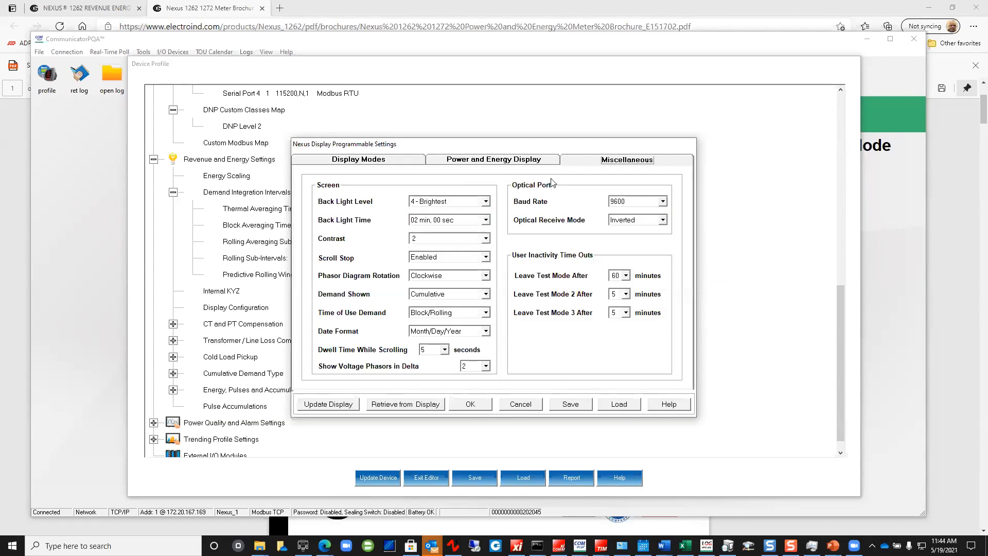
click(475, 201)
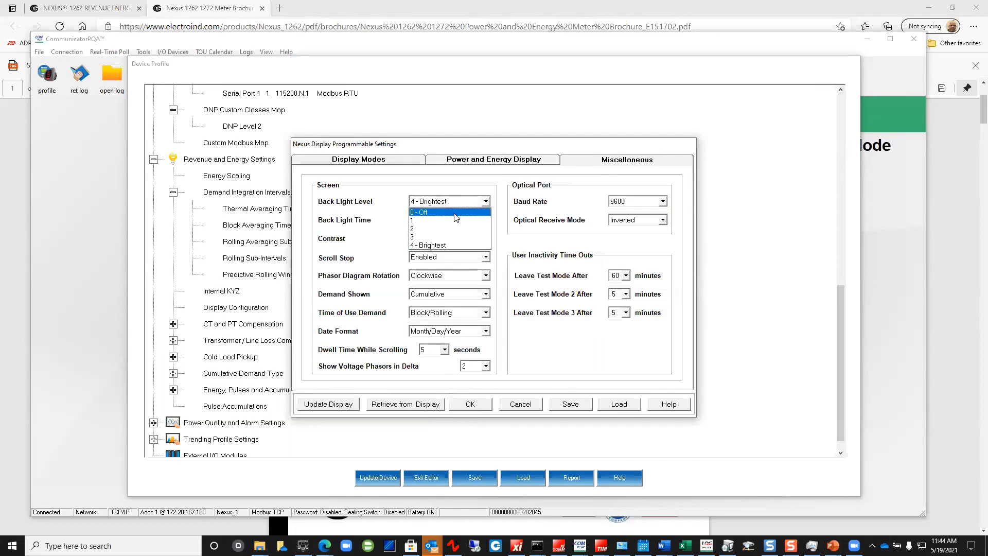
click(468, 187)
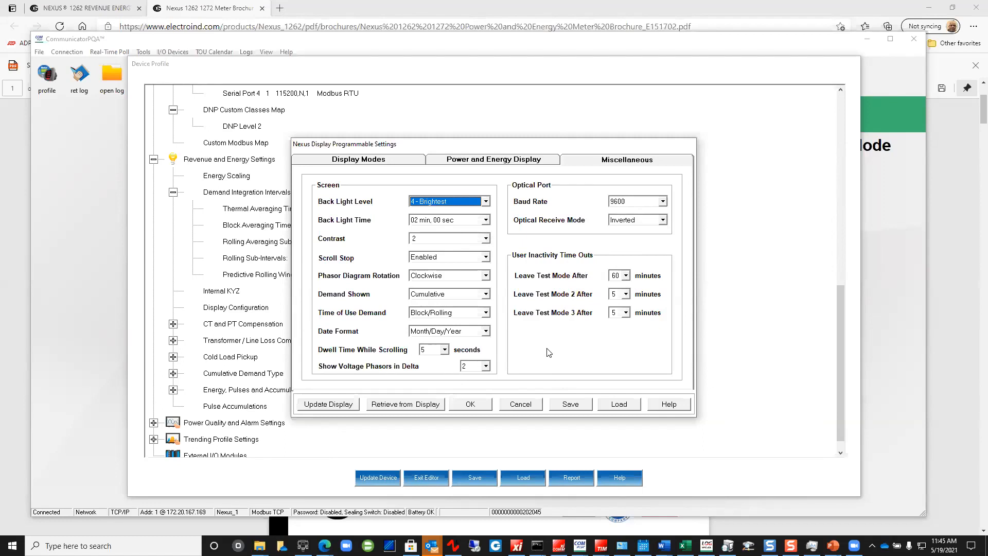
click(626, 276)
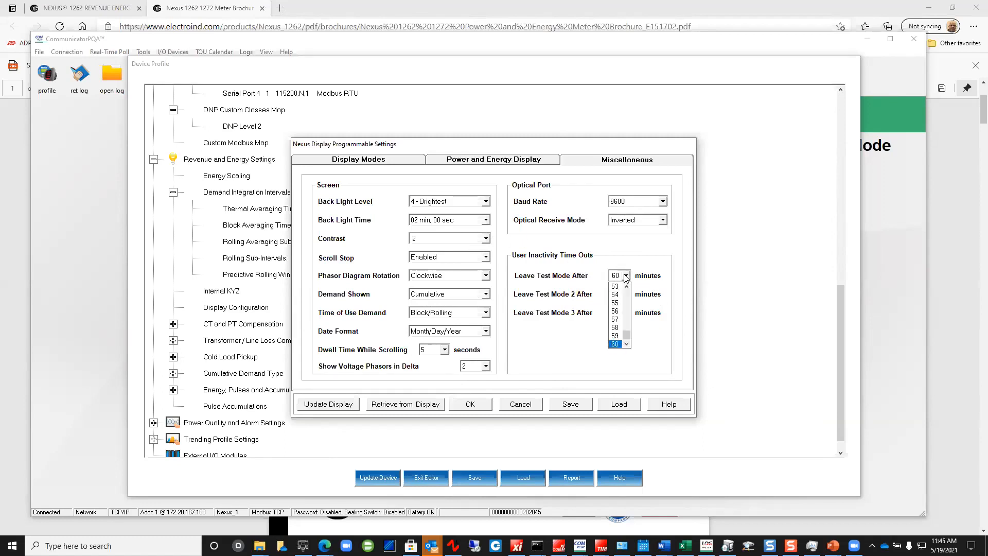
click(617, 343)
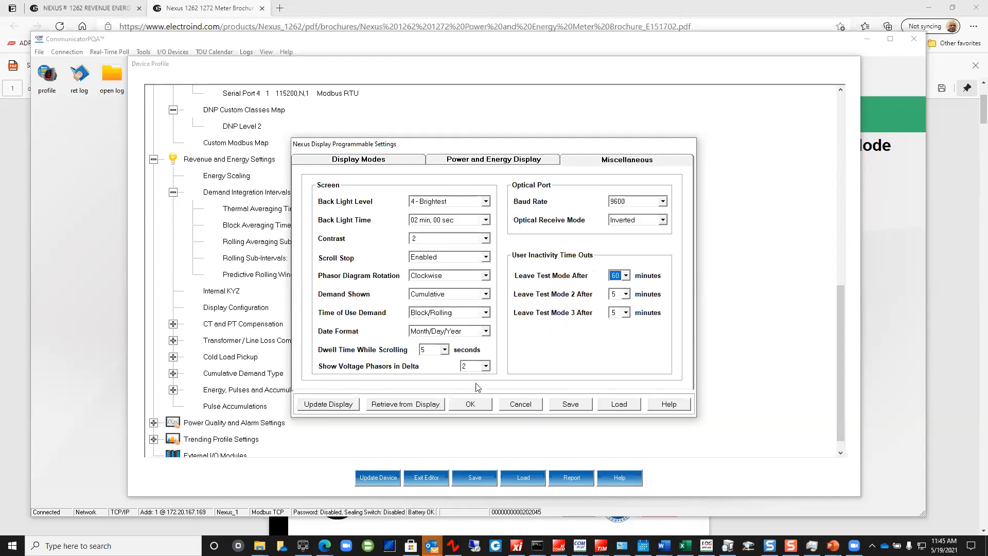
click(519, 404)
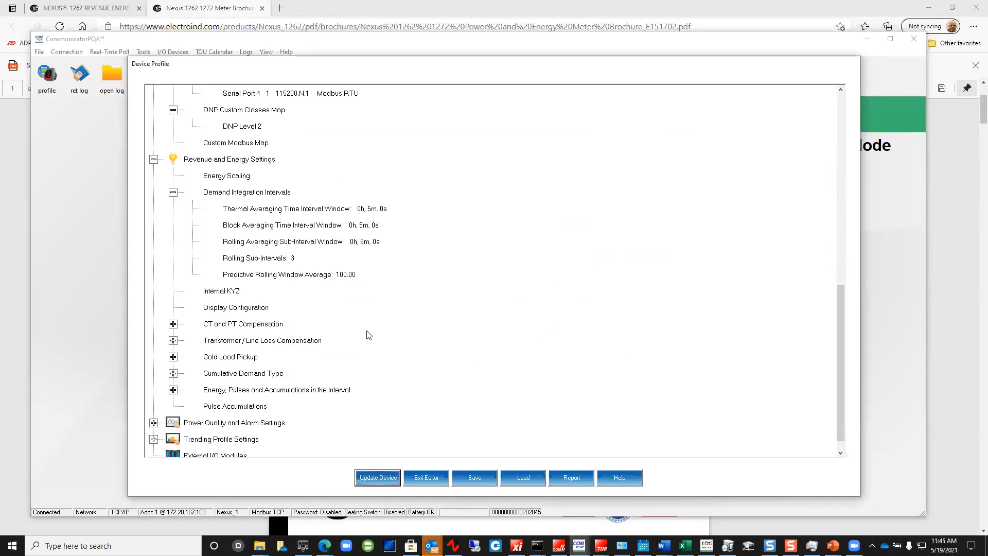
Enable CT and PT Compensation in the Revenue and Energy Settings
scroll(360, 335, down, 1)
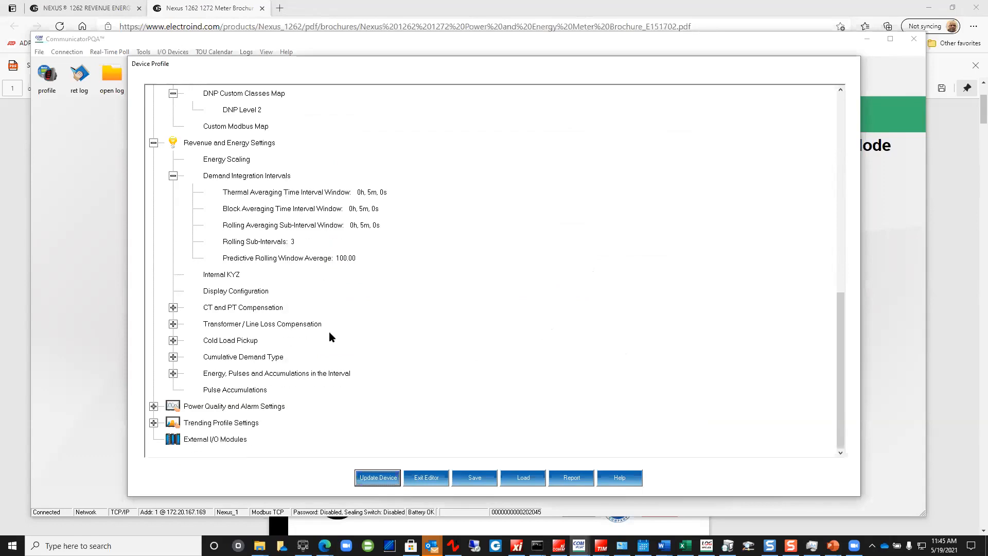
click(212, 291)
click(173, 307)
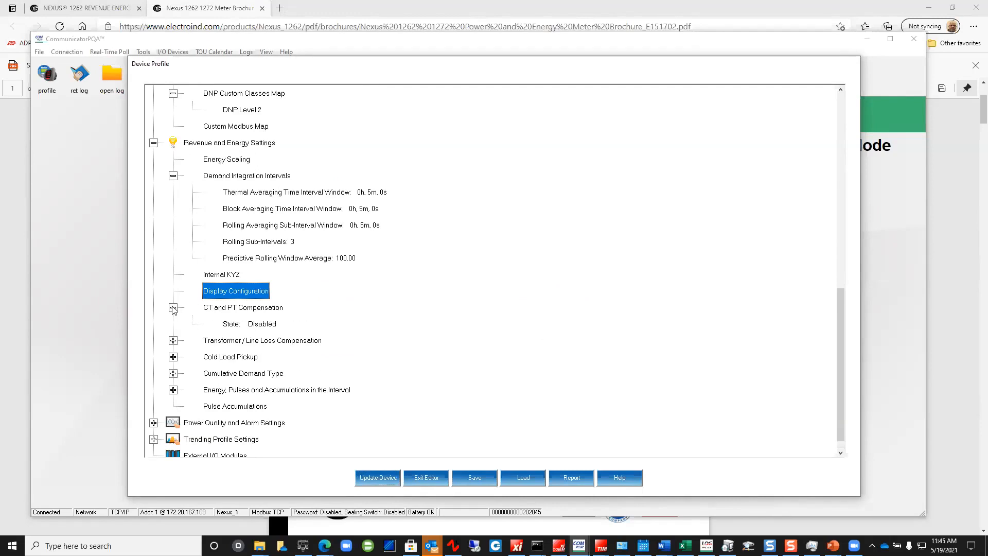
click(230, 324)
double_click(230, 324)
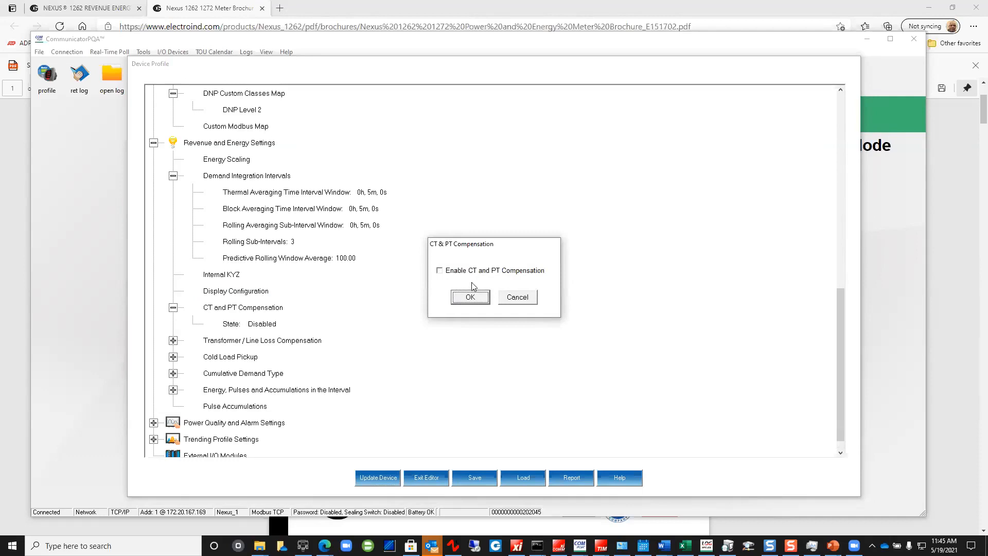
click(439, 270)
click(471, 299)
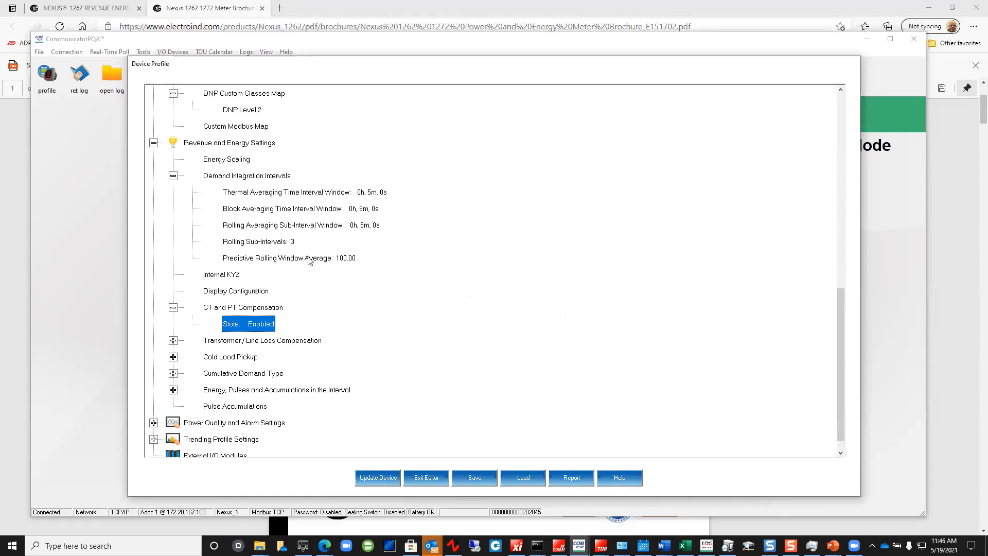
Open the Transformer / Line Loss Compensation settings and set the compensation type to Both Fe and Cu
click(907, 254)
click(173, 340)
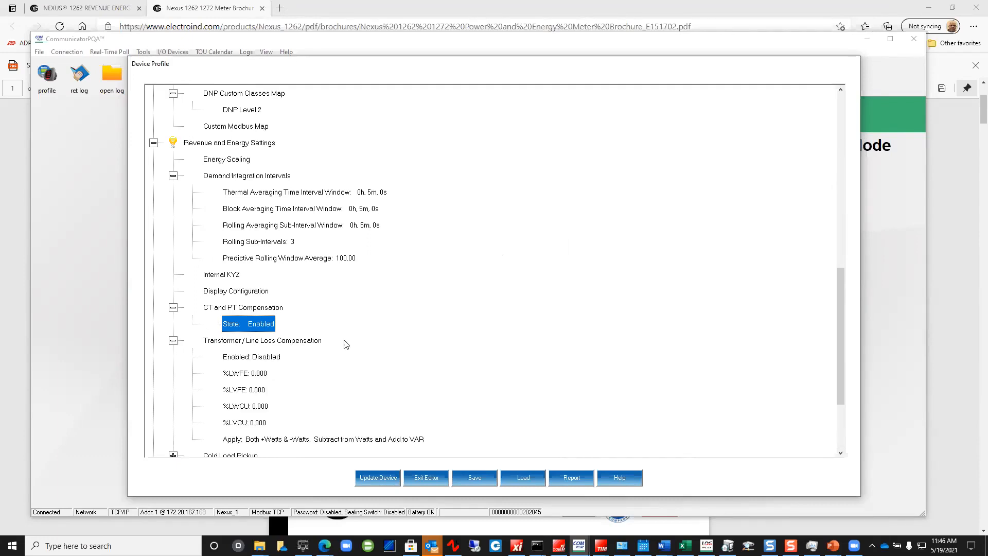
scroll(345, 342, down, 2)
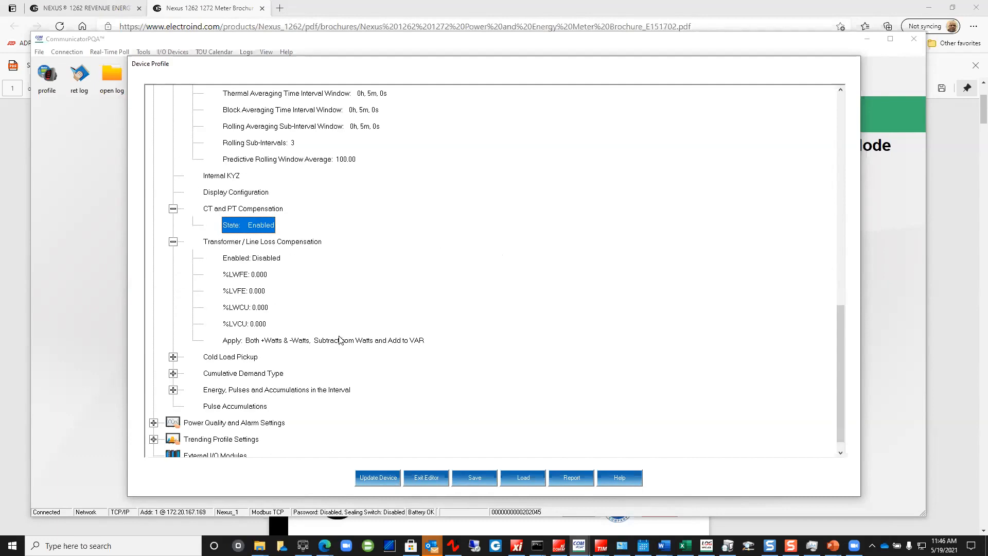
click(245, 259)
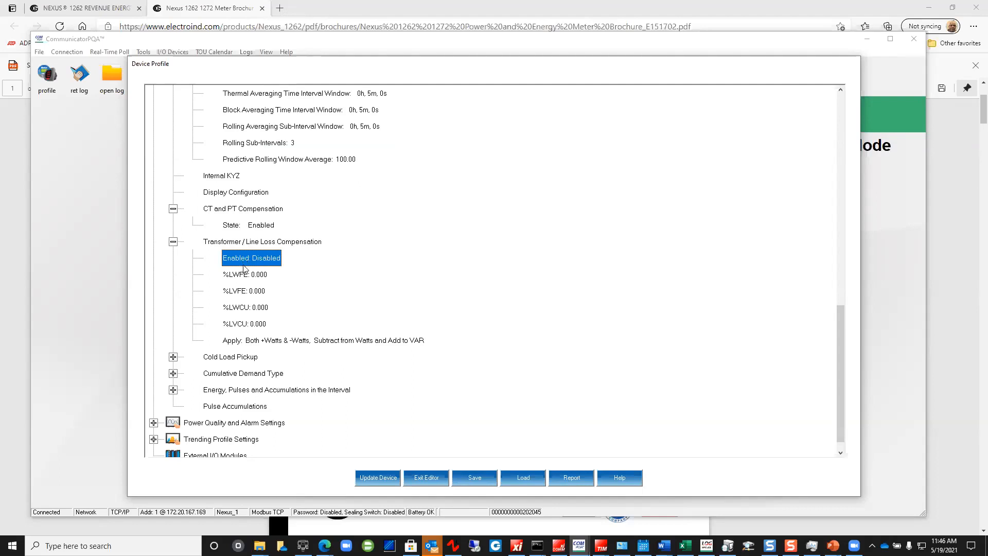
double_click(249, 259)
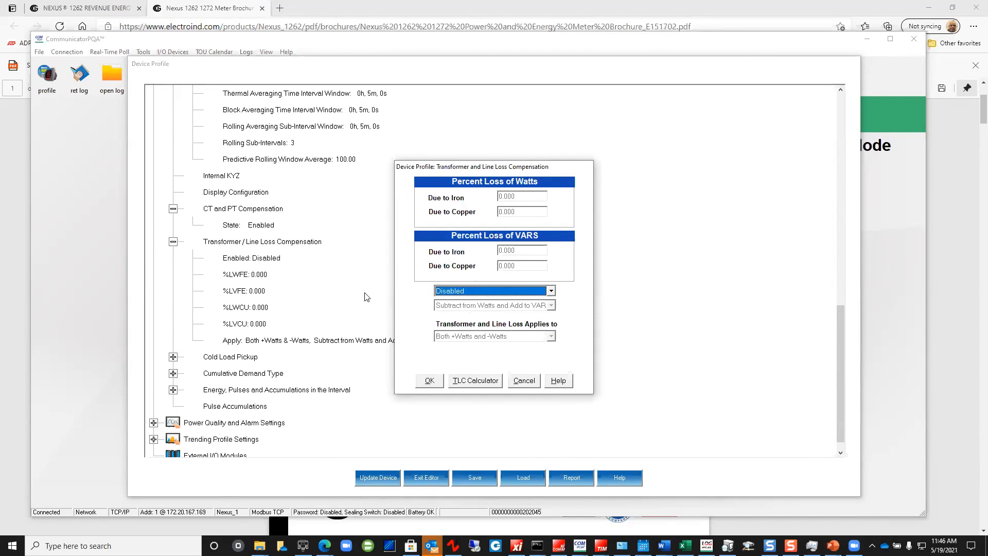
click(551, 291)
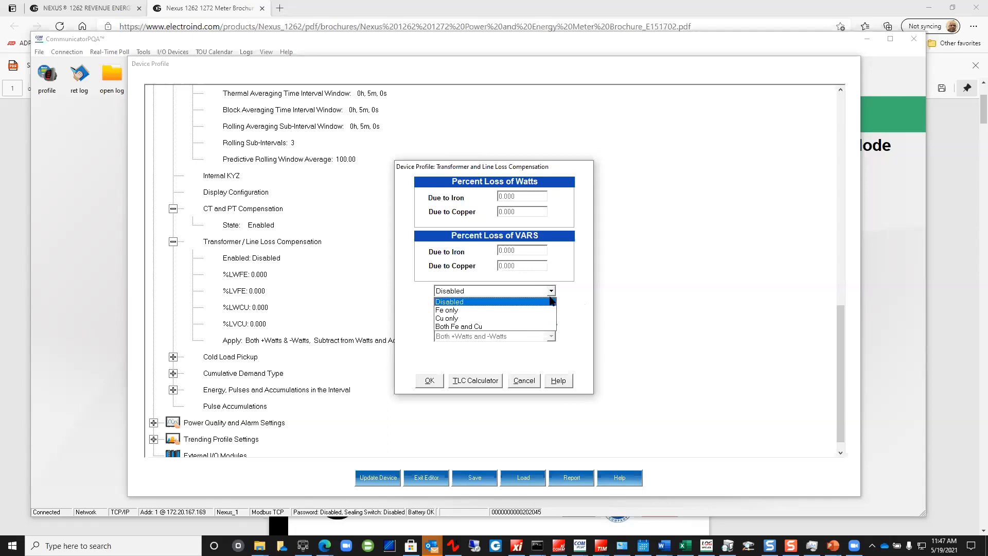
click(519, 326)
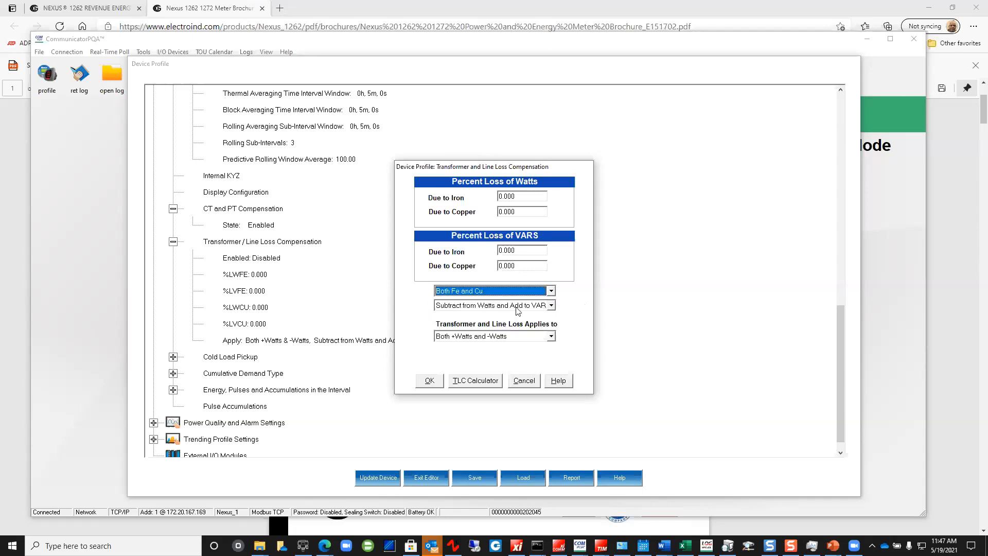
Try Add to Watts and VAR, choose Subtract from Watts and VAR instead, and keep the loss applied to Both +Watts and -Watts
click(550, 305)
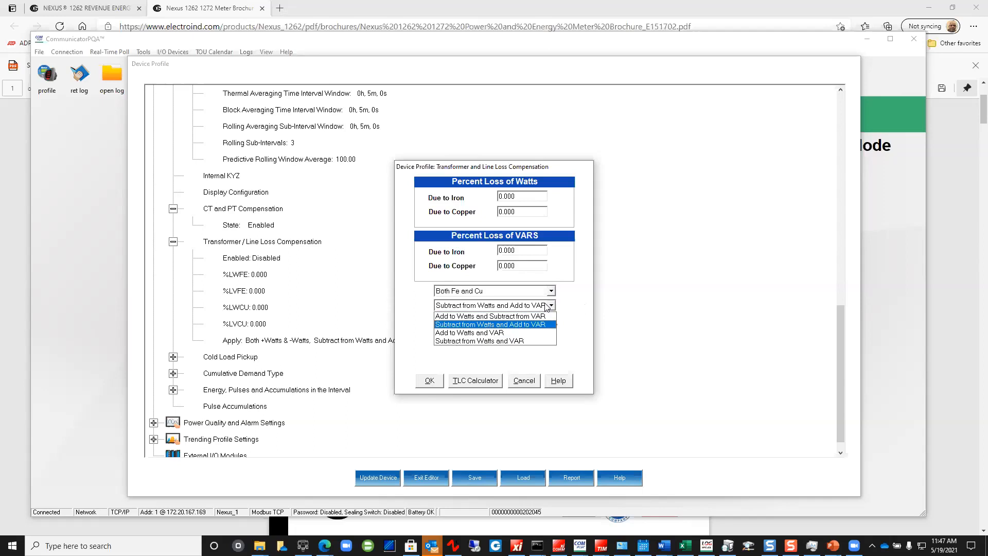
click(511, 333)
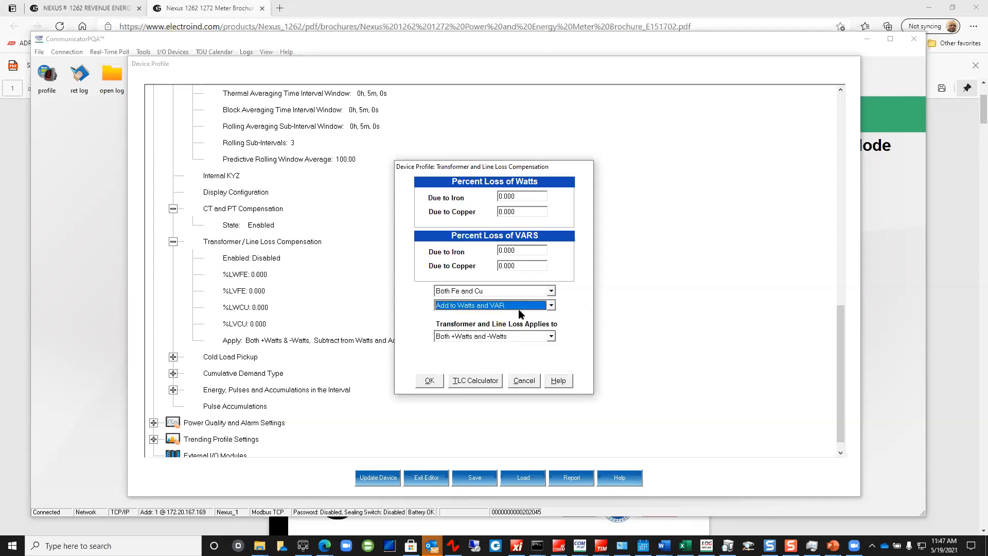
click(550, 305)
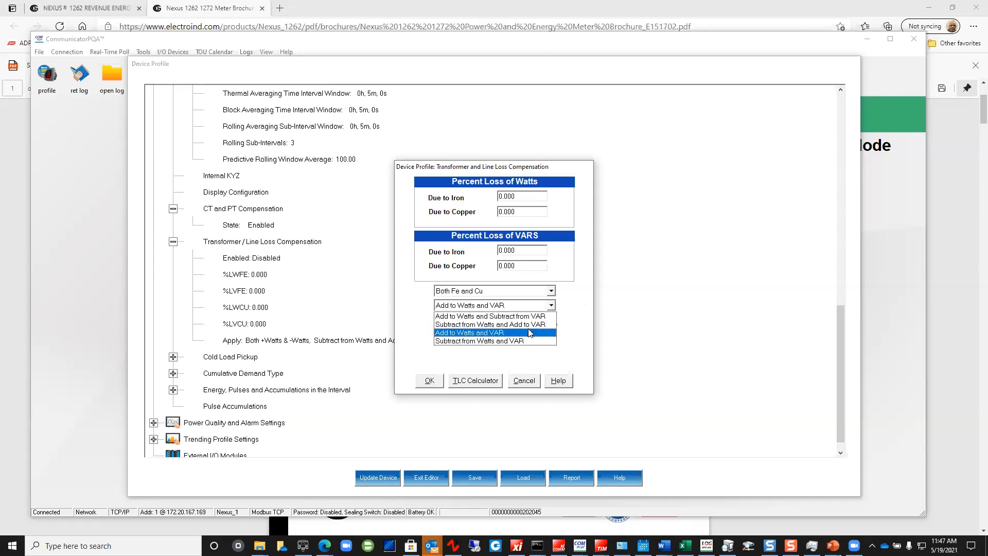
click(528, 341)
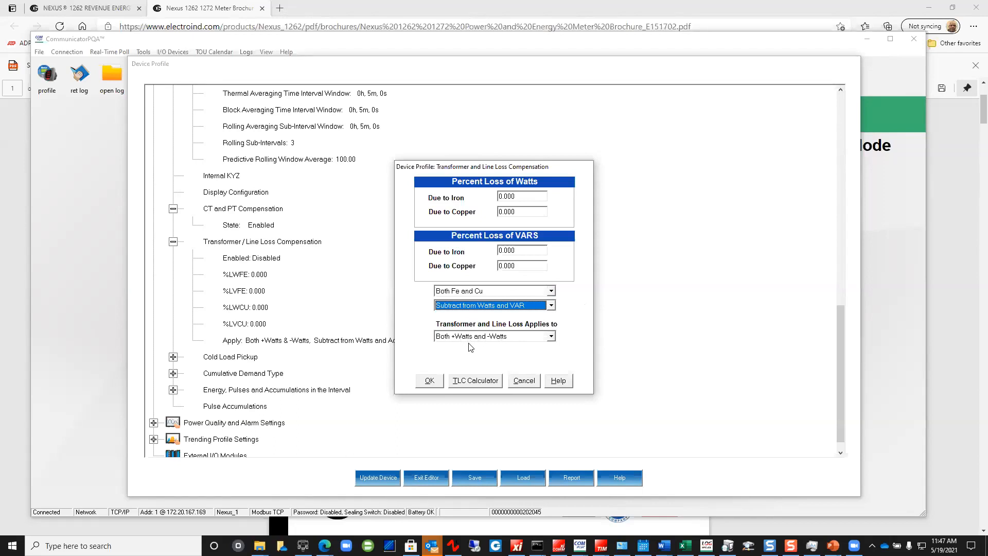
click(551, 336)
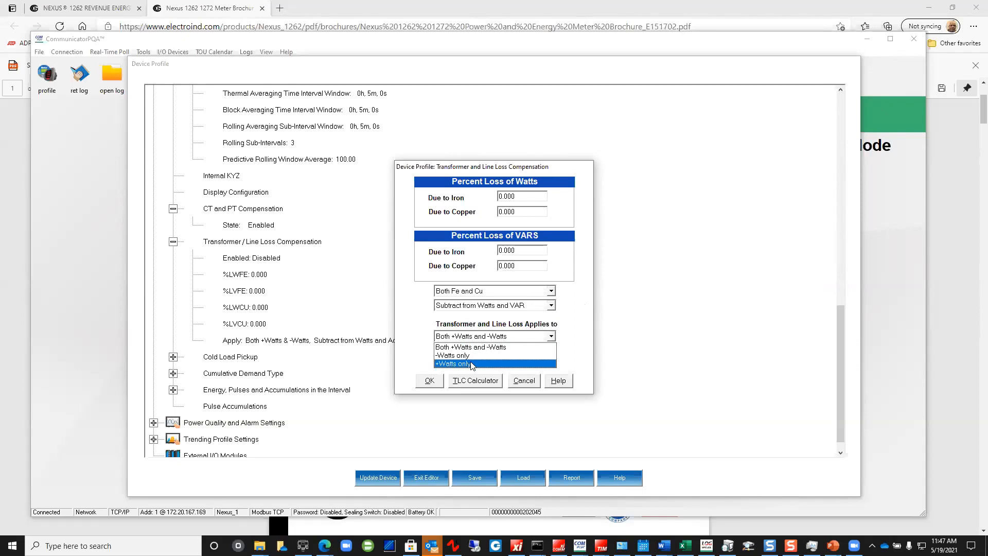
click(509, 335)
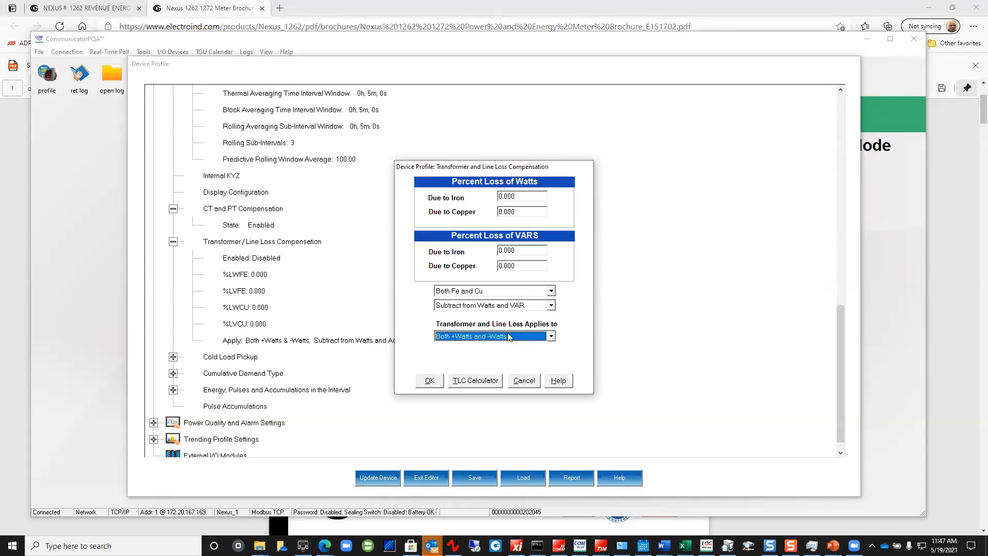
Open the TLC Calculator and examine the transformer losses sheet, including power transformer data and meter setup fields
click(473, 383)
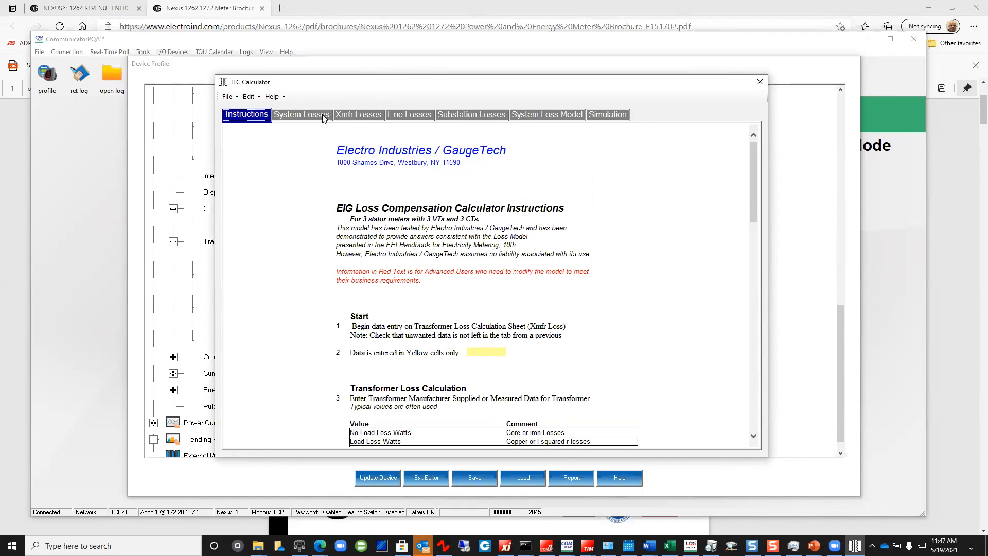
click(404, 117)
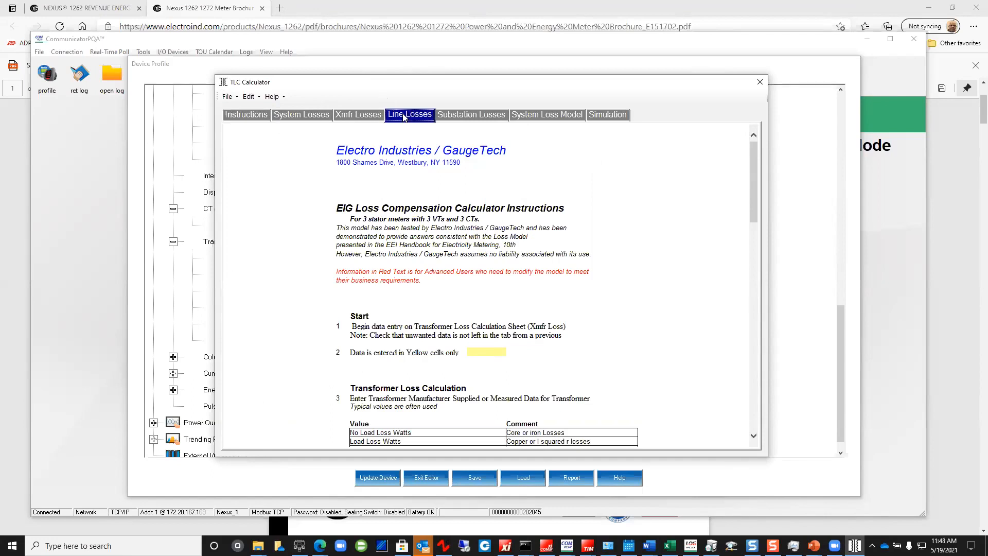
click(350, 116)
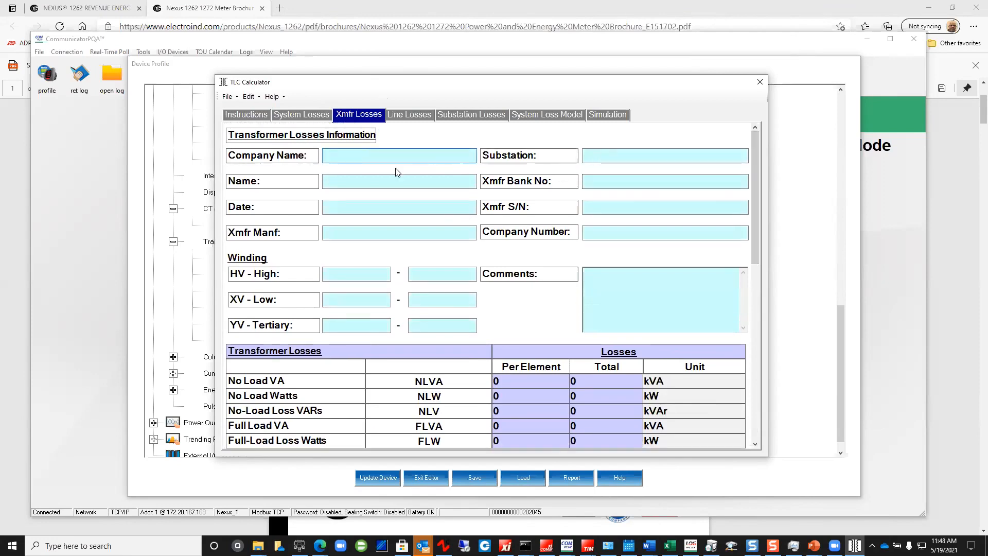
drag(756, 231, 759, 408)
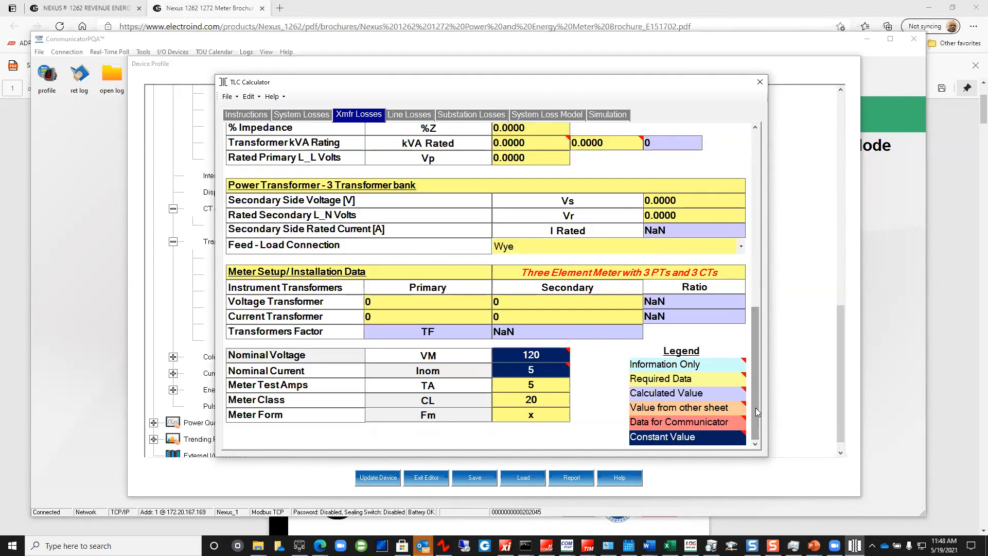
drag(752, 351, 753, 265)
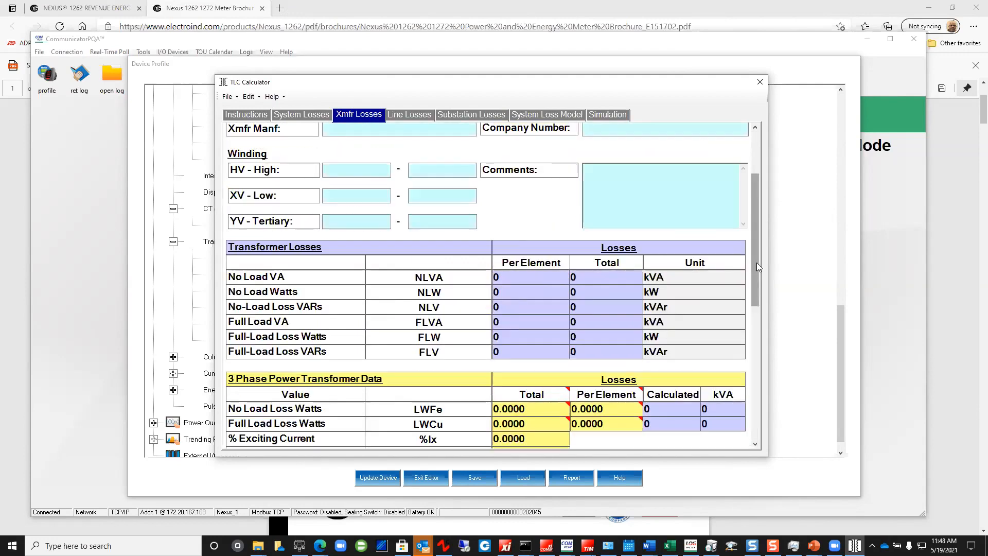
drag(757, 267, 753, 304)
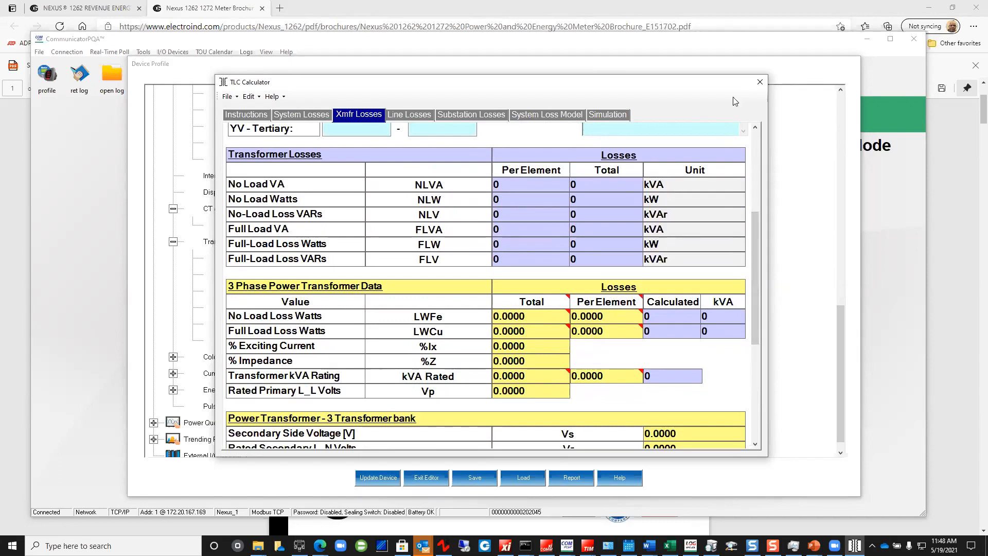
scroll(680, 245, down, 5)
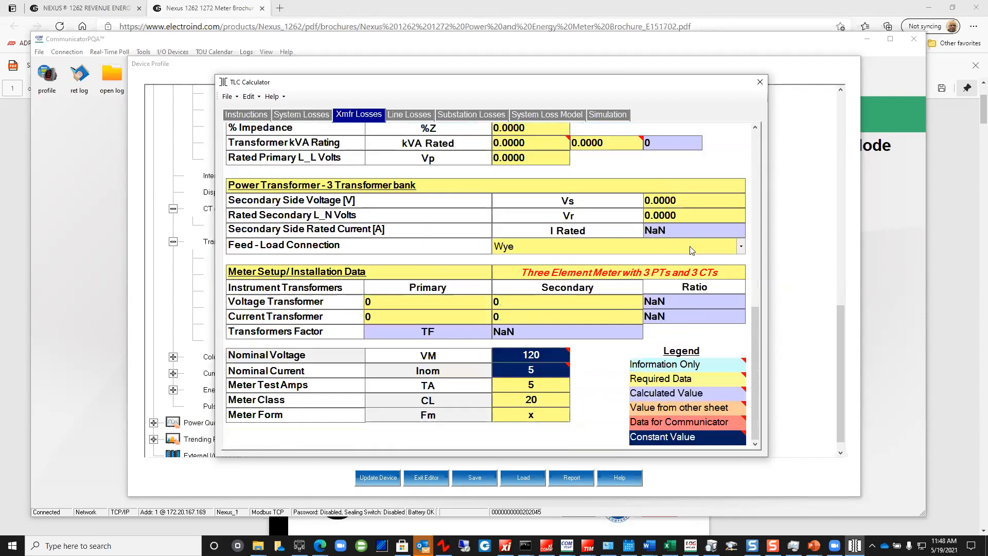
scroll(382, 191, up, 7)
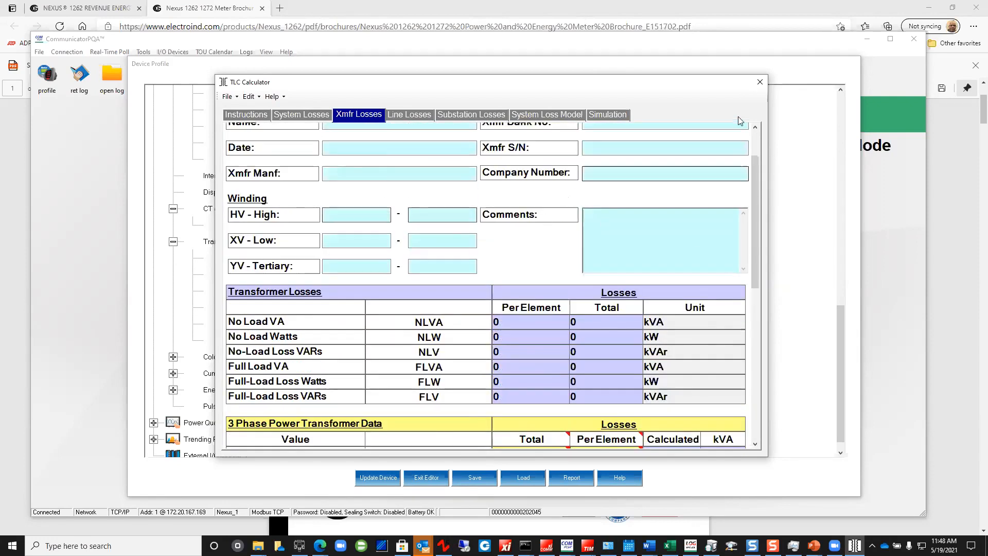
Examine the calculator's line losses sheet, close the calculator, and cancel the Transformer and Line Loss Compensation settings
click(408, 118)
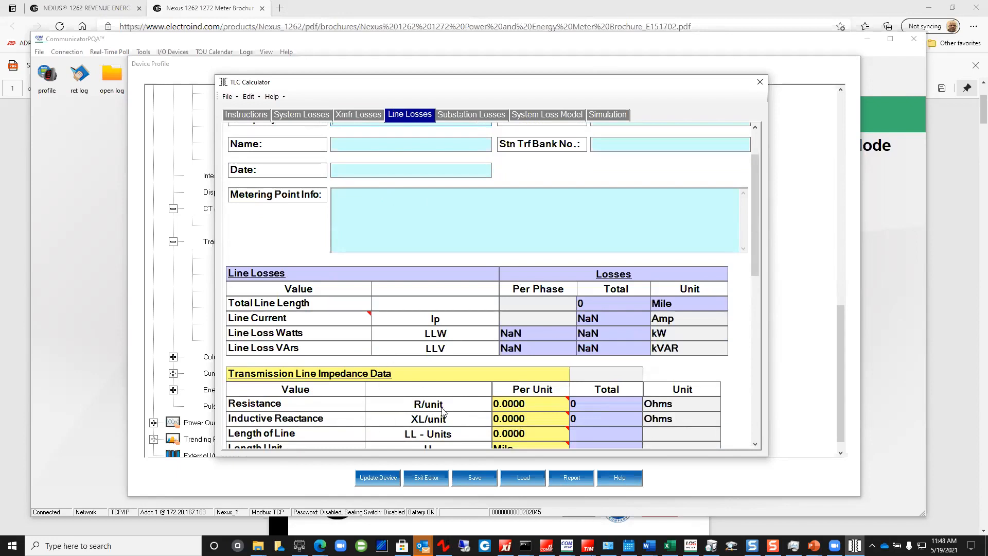
scroll(444, 410, down, 5)
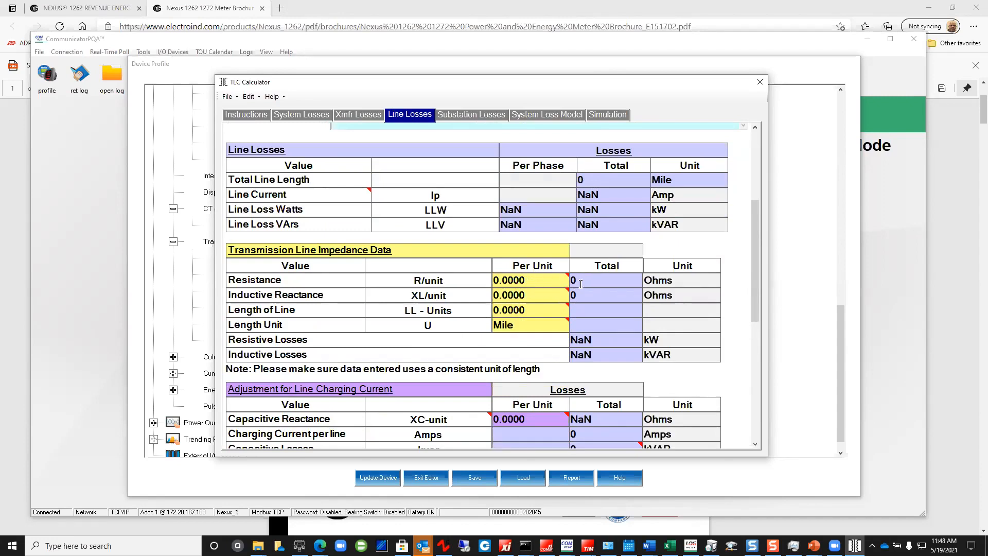
scroll(576, 294, down, 6)
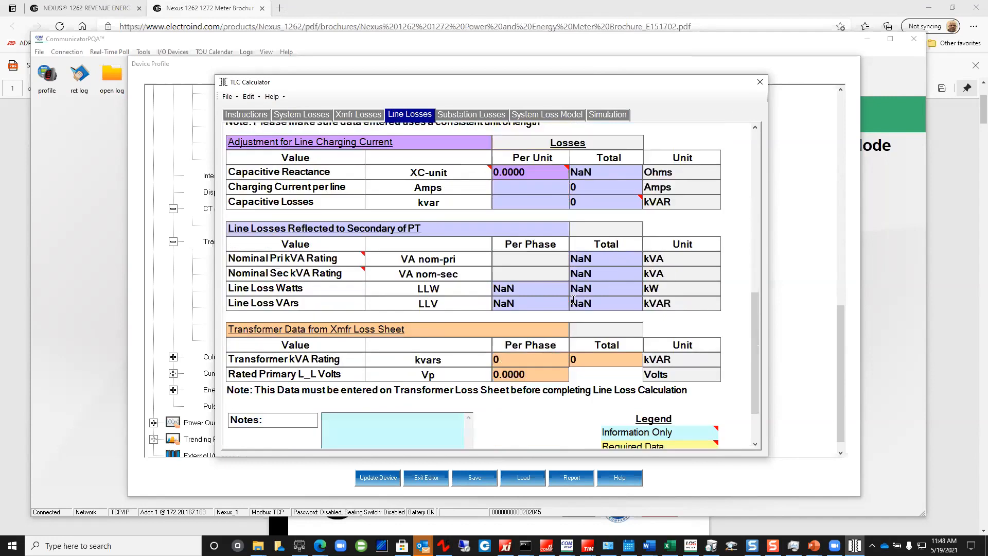
scroll(574, 300, up, 10)
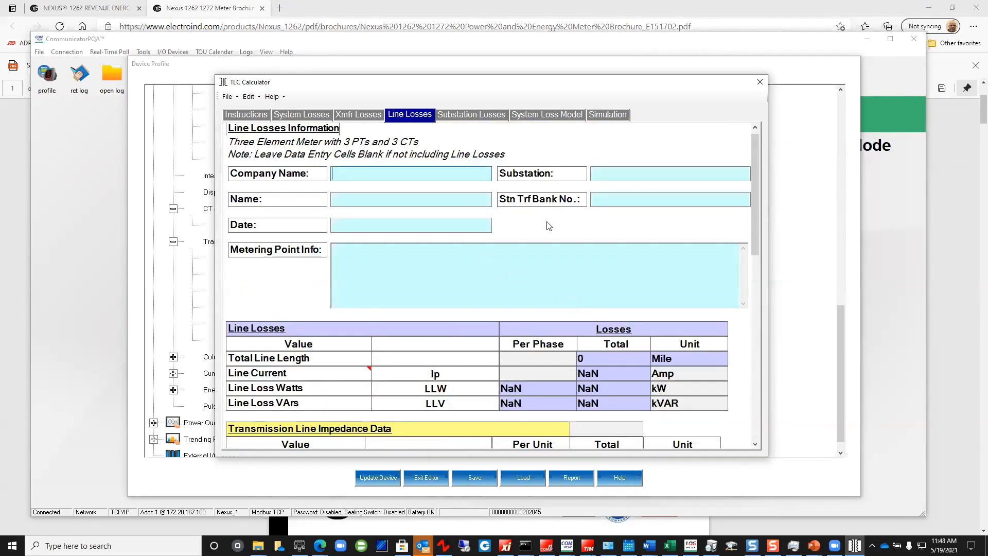
click(760, 82)
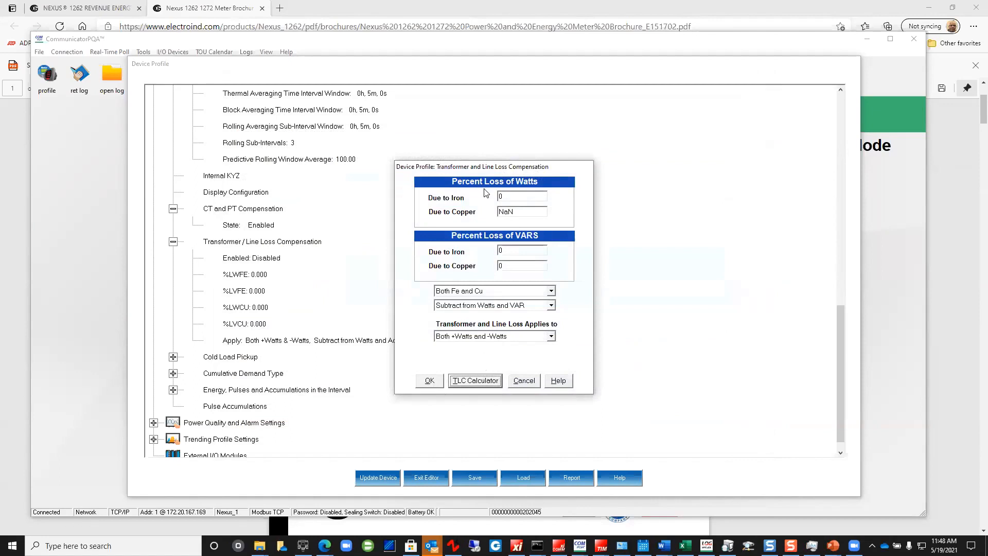
click(531, 383)
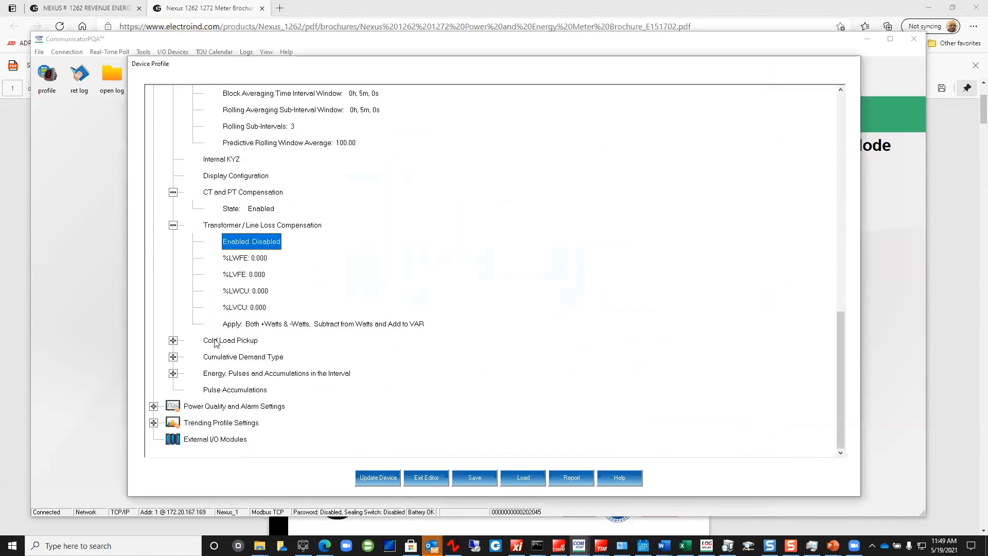
Open the Cold Load Pickup settings and review the minute choices for starting demand after control power is restored
click(173, 340)
click(250, 357)
scroll(458, 320, down, 1)
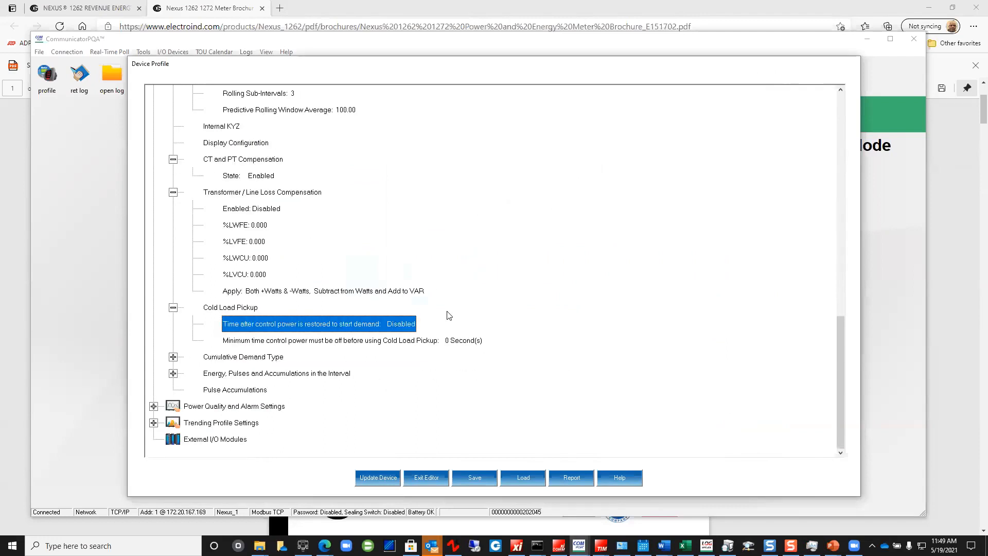
double_click(359, 329)
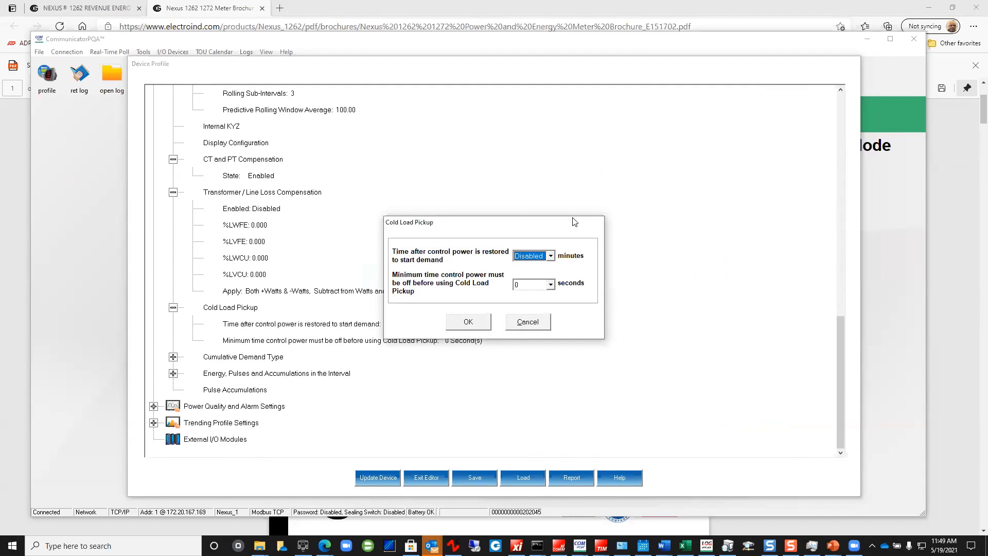
click(550, 256)
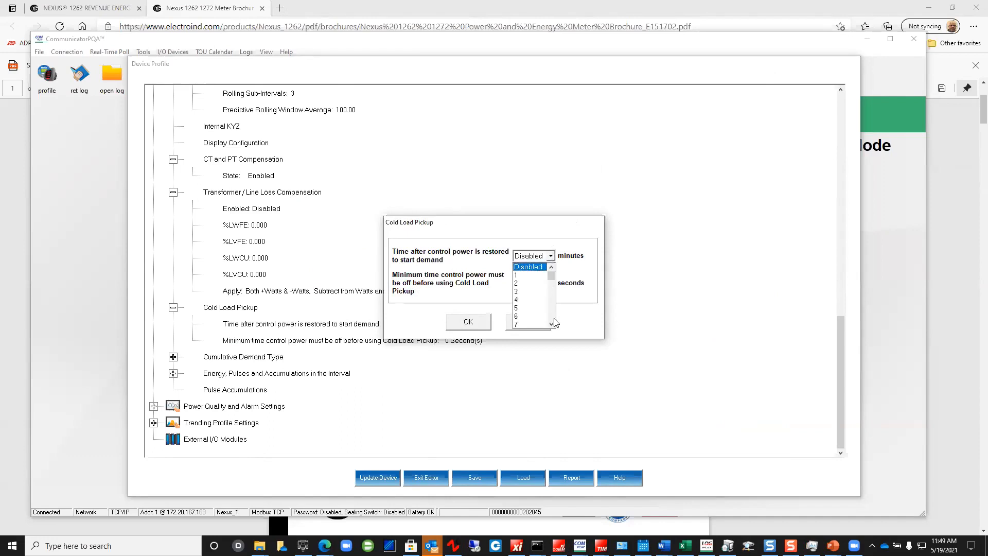
scroll(552, 321, down, 7)
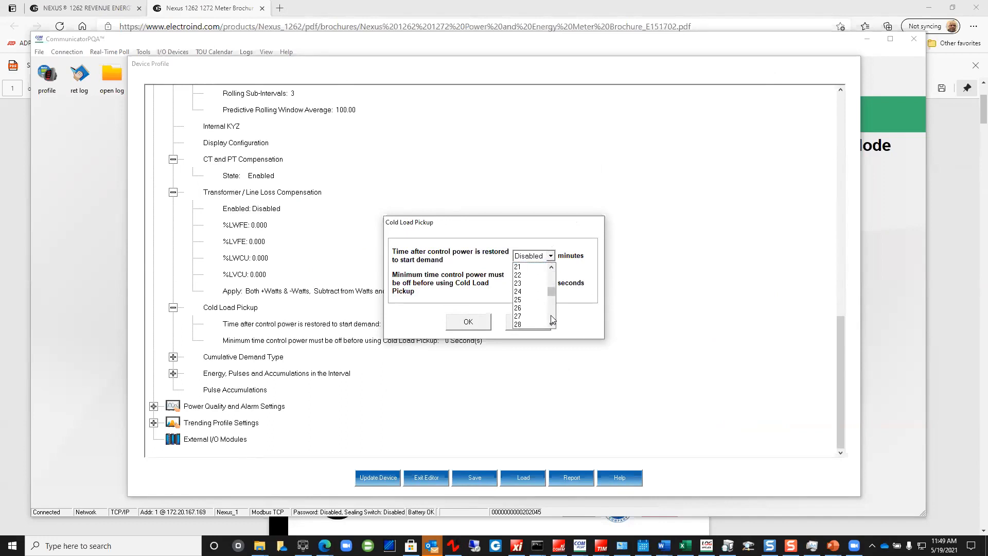
scroll(549, 293, down, 2)
click(559, 202)
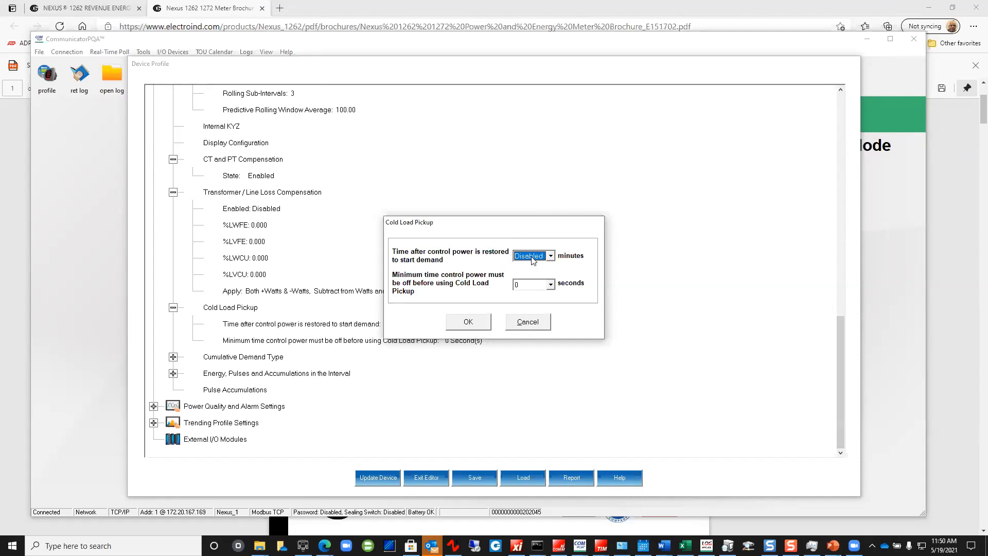
Cancel the Cold Load Pickup settings and review the Cumulative Demand Type choices, Rolling Window and Block Window, without saving
click(530, 322)
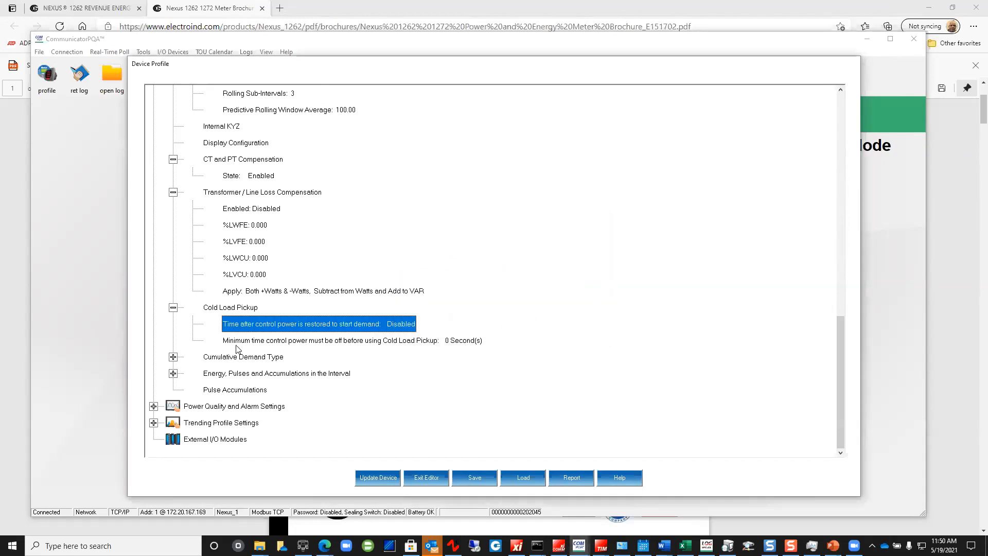
click(315, 344)
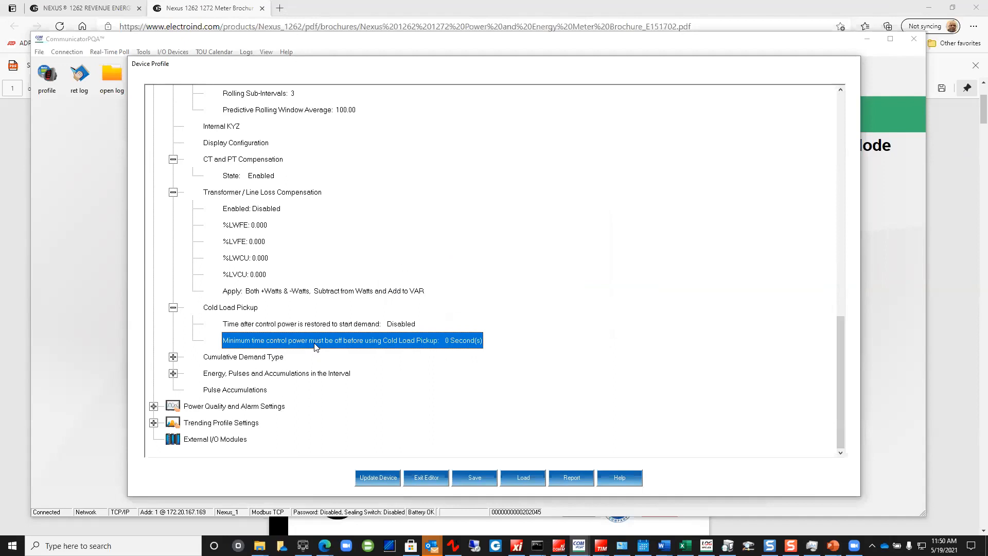
click(174, 357)
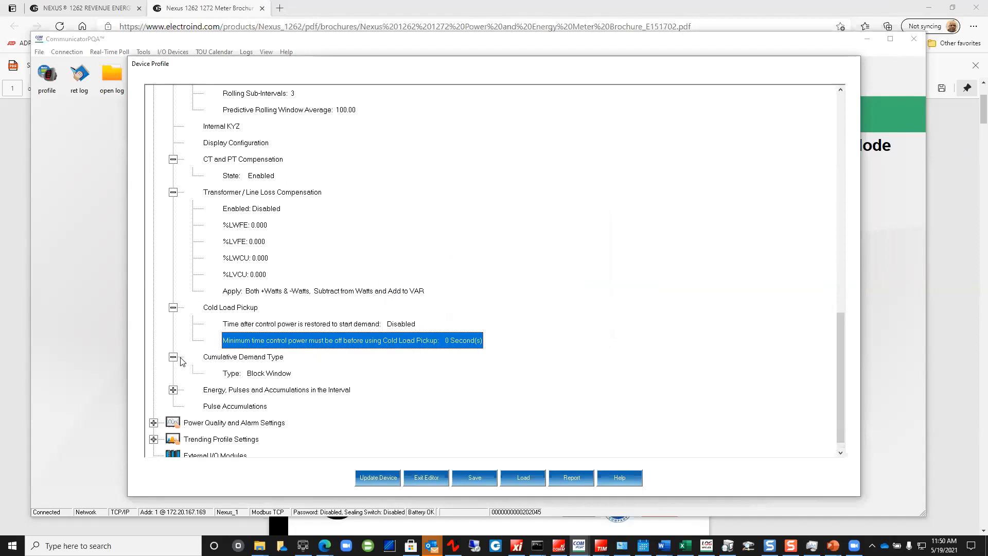
double_click(238, 374)
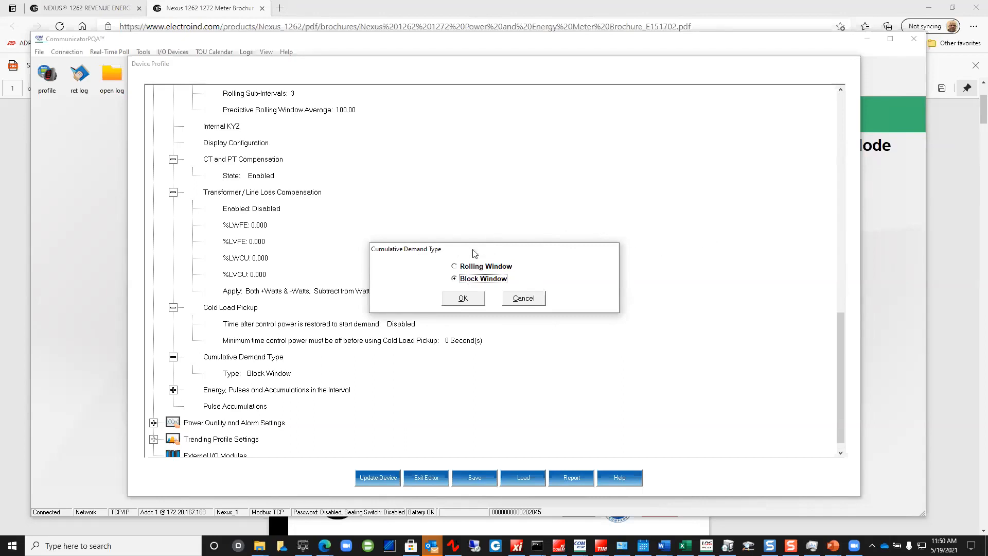
click(458, 269)
click(524, 300)
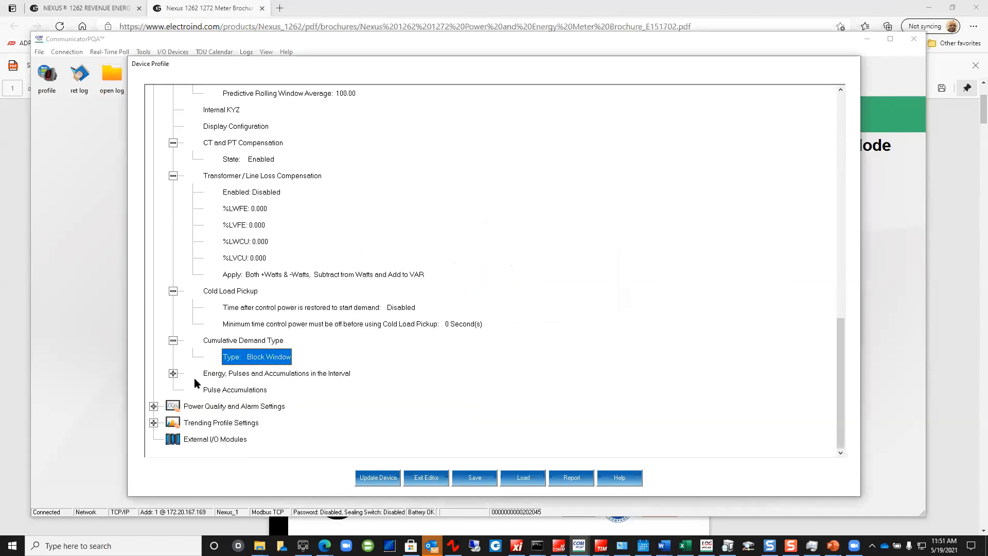
Review the energy interval setting under Energy, Pulses and Accumulations in the Interval, and cancel it
click(173, 374)
double_click(235, 389)
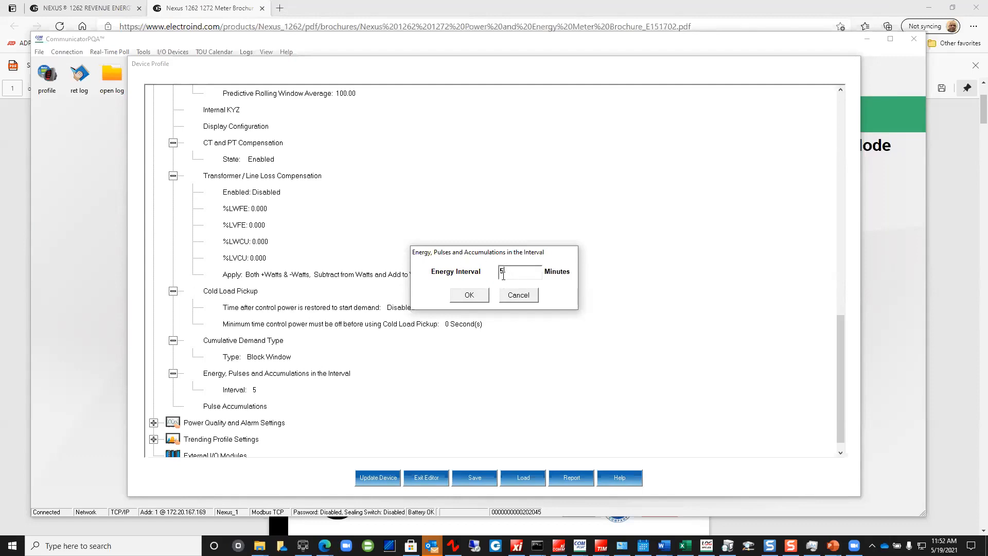
click(517, 298)
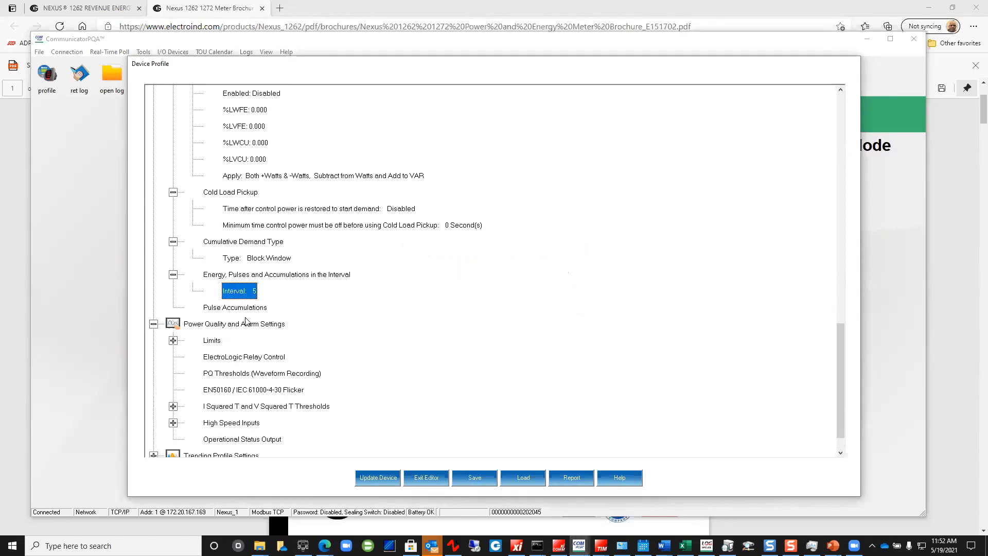
Expand the Limits under Power Quality and Alarm Settings and open the limits table from Limit ID 01
click(172, 340)
scroll(304, 188, up, 2)
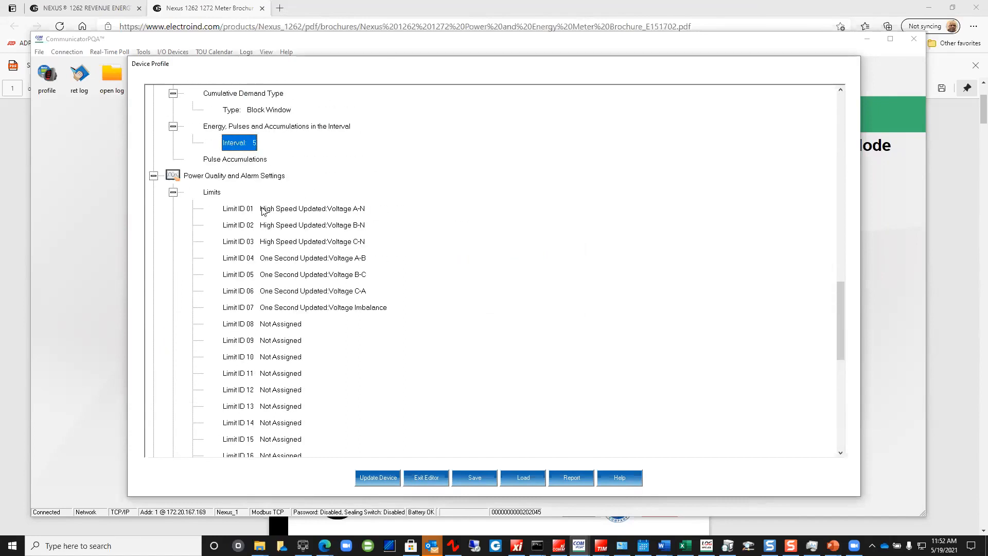
click(262, 209)
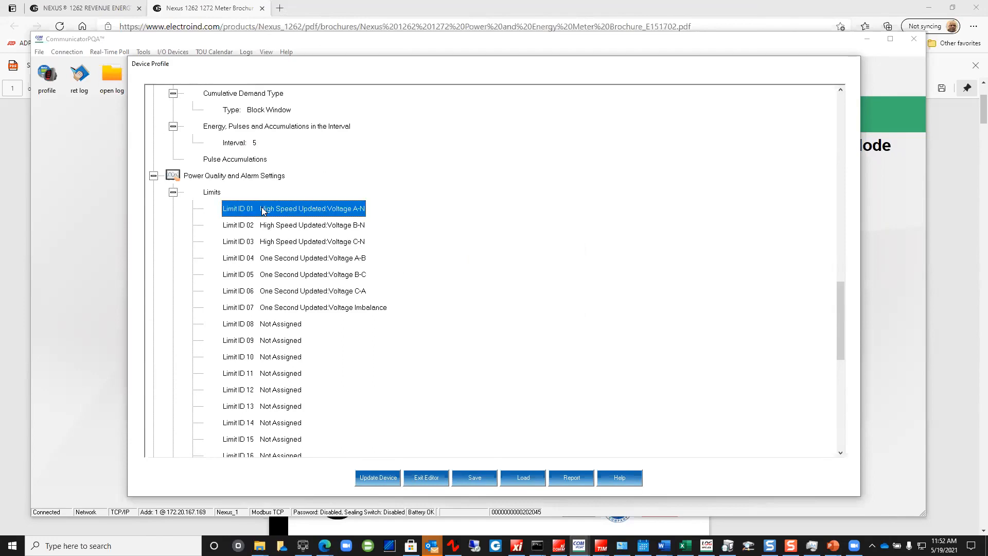
double_click(262, 209)
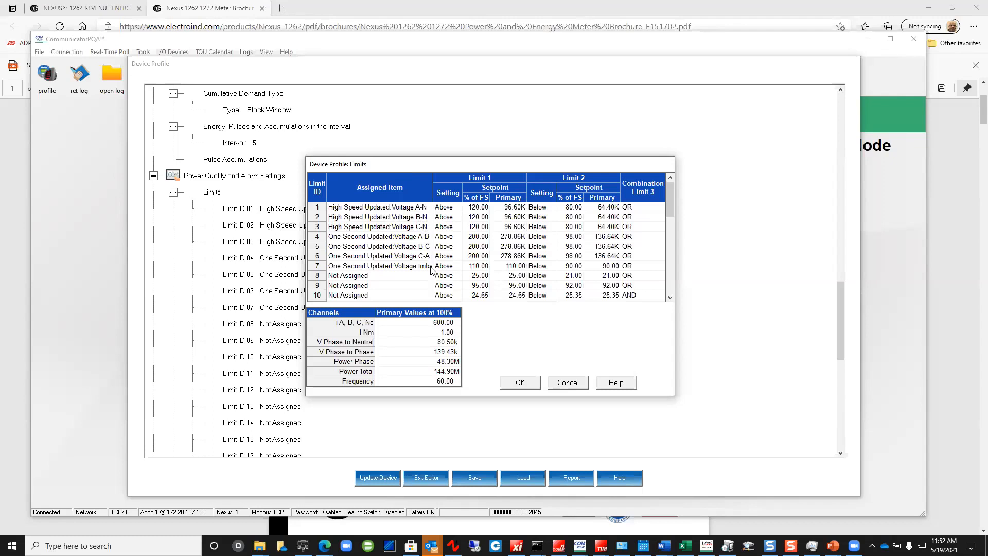
Browse the High Speed Updated measured values assignable to Limit ID 2, from voltages to watts, and cancel the item selection
double_click(415, 219)
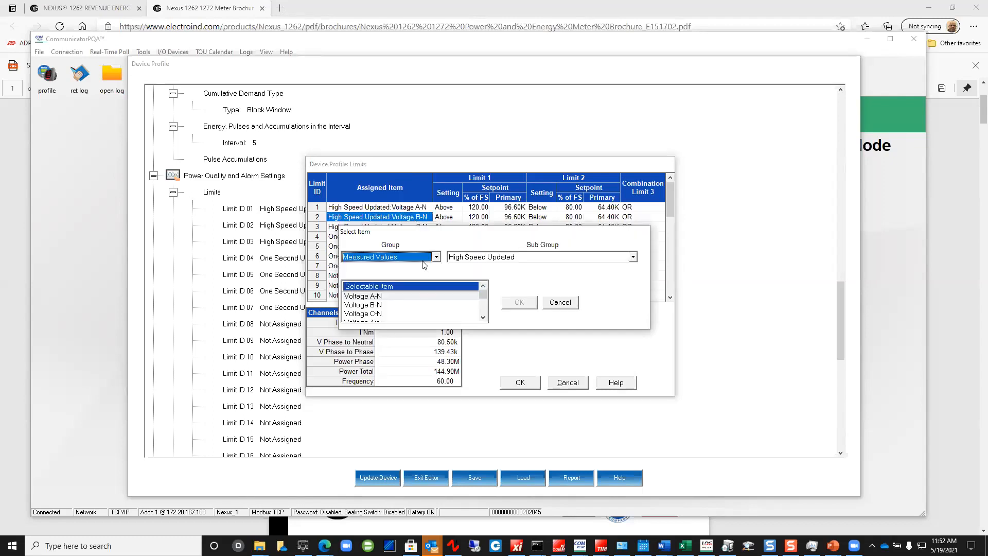
double_click(483, 316)
click(483, 317)
click(483, 317)
click(483, 317)
click(483, 317)
click(483, 317)
click(483, 317)
click(483, 317)
click(483, 317)
click(483, 316)
click(483, 317)
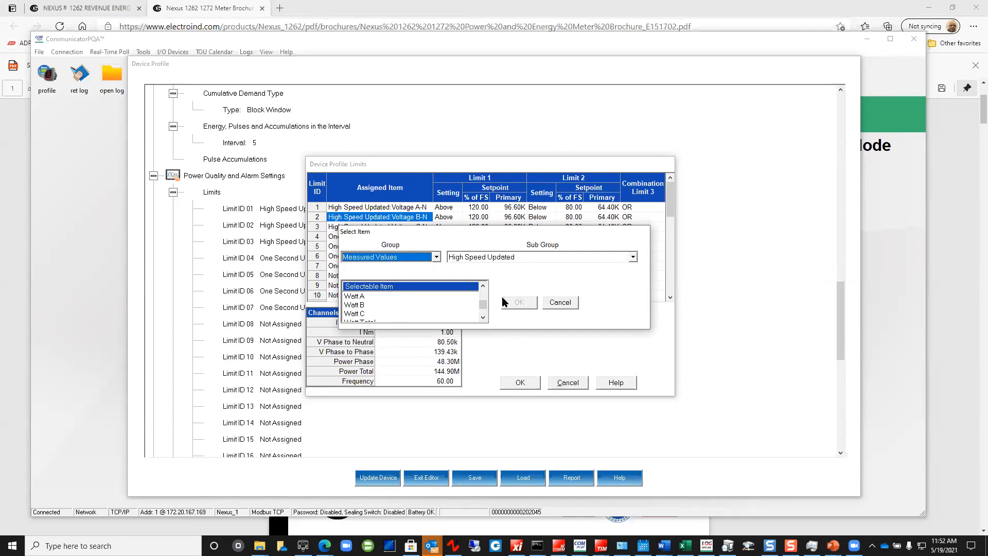
click(560, 302)
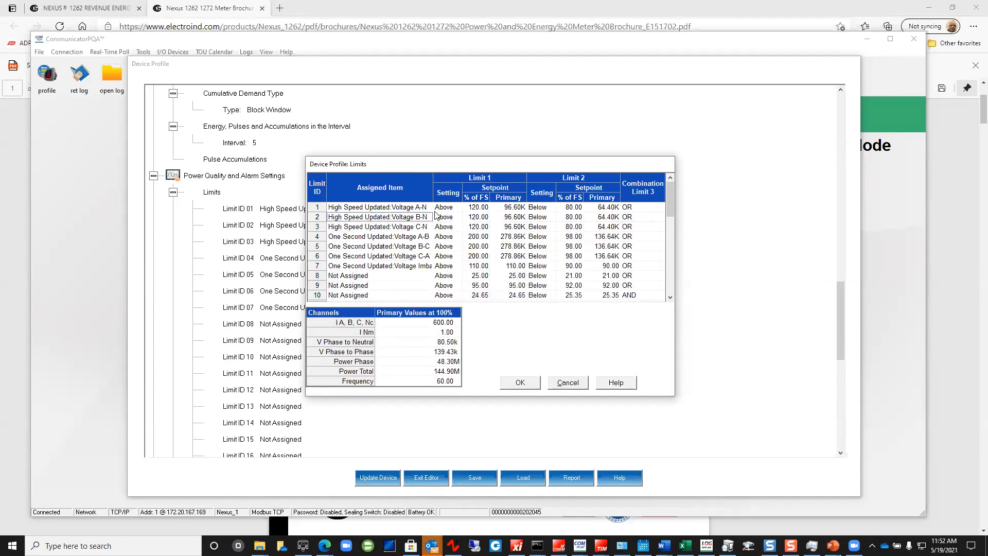
Examine the Limit 1 percent of full scale setpoint for Voltage A-N and cancel the Limits settings
click(479, 208)
drag(417, 169, 412, 180)
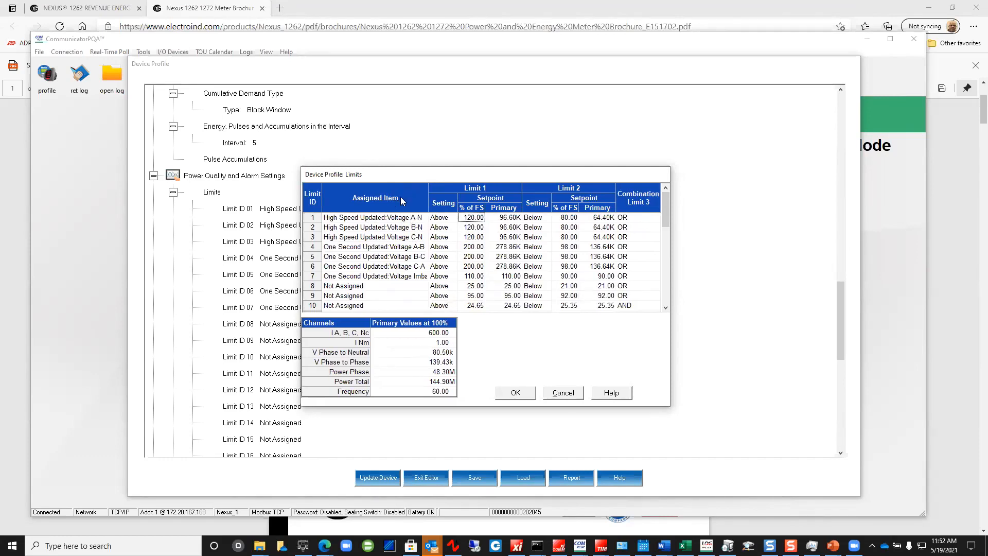
click(569, 394)
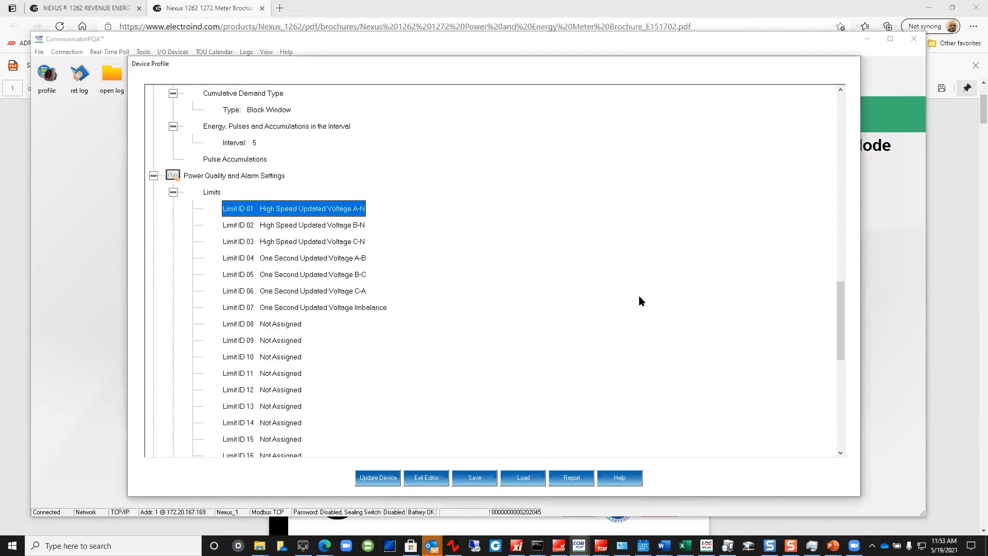
Check the Limit and Waveform Full Scales under General Settings, reopen the limits table to examine its setpoints and combinations, and cancel
drag(837, 287, 839, 86)
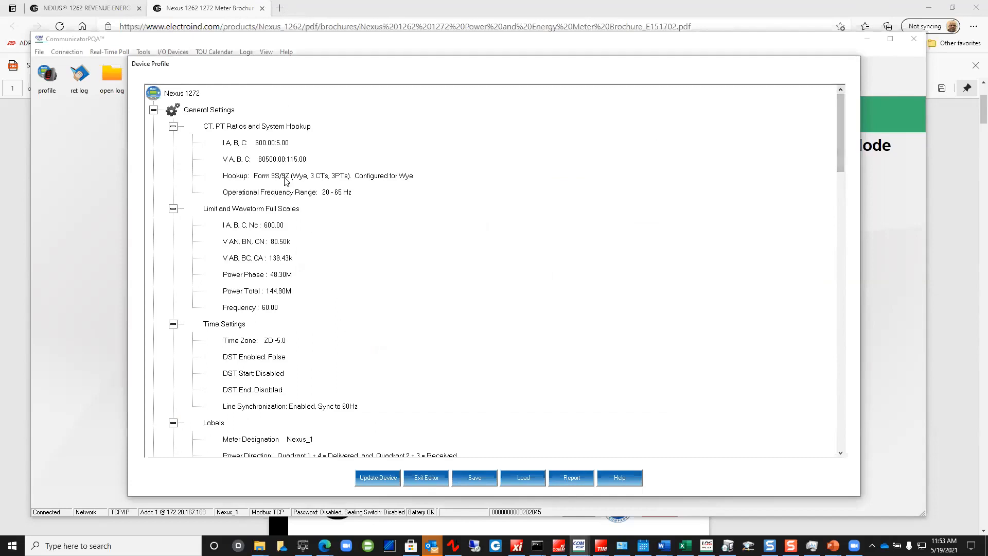
drag(839, 164, 805, 345)
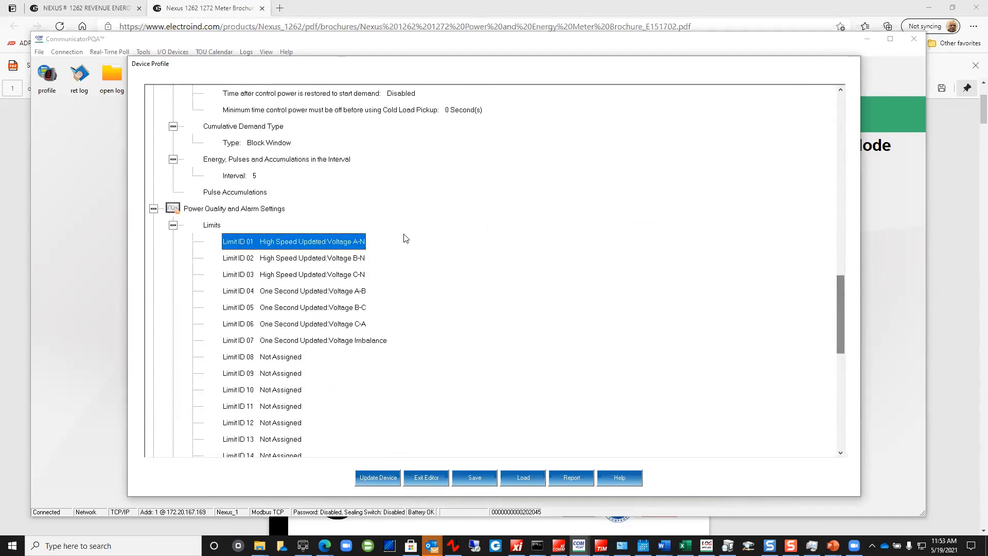
double_click(325, 248)
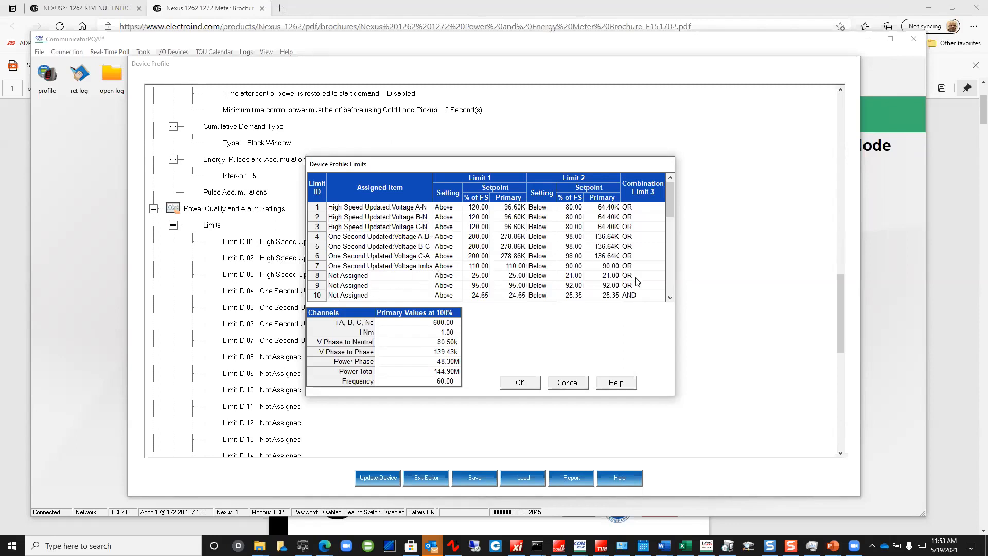
drag(674, 262, 670, 203)
click(566, 386)
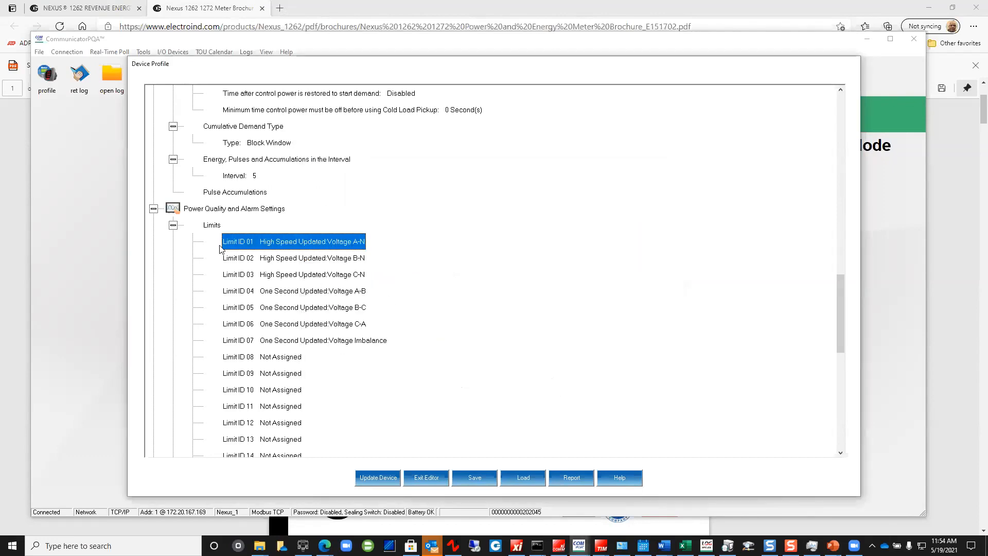
Collapse the Limits and review ElectroLogic Relay Control, including the Limit ID choices for the relay logic inputs, closing it with the assignments unchanged
click(173, 225)
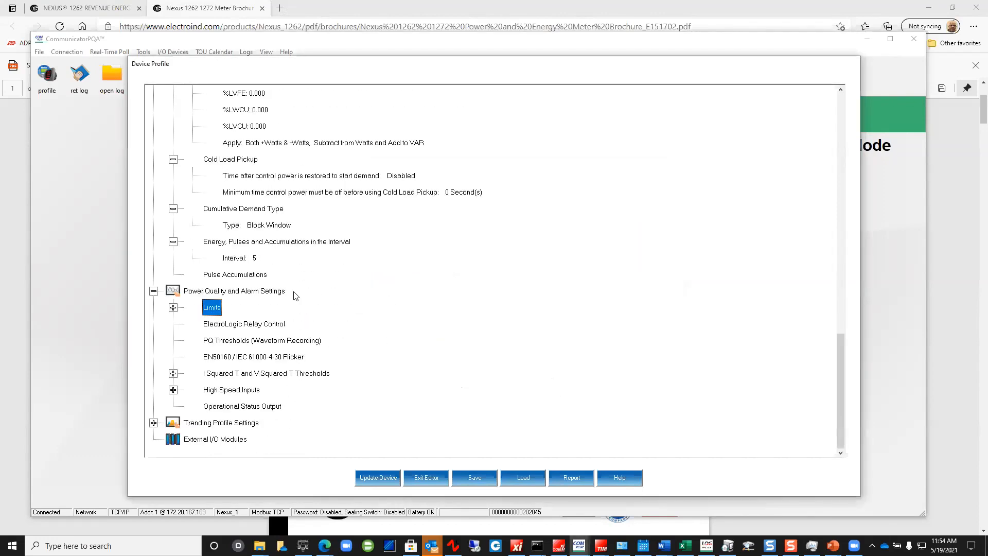
click(253, 325)
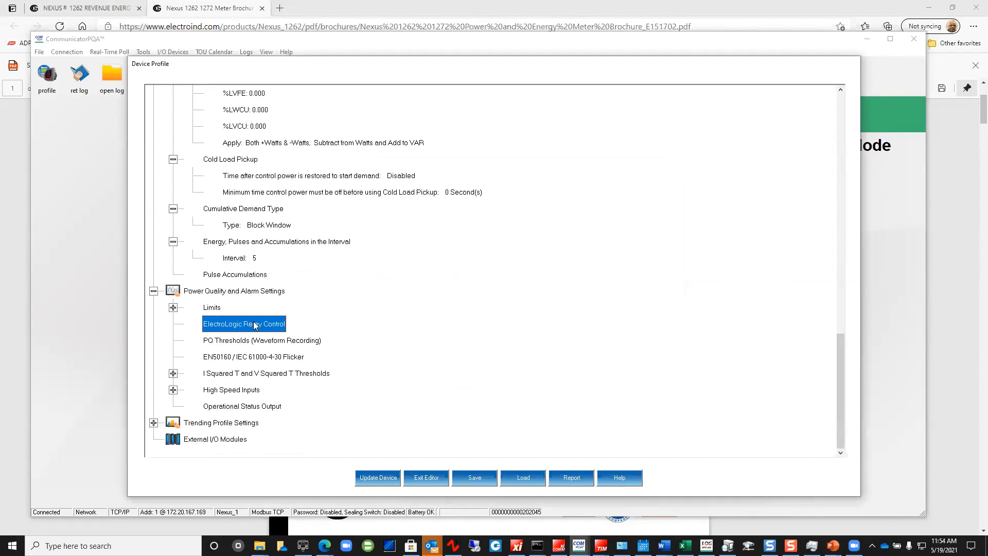
double_click(255, 325)
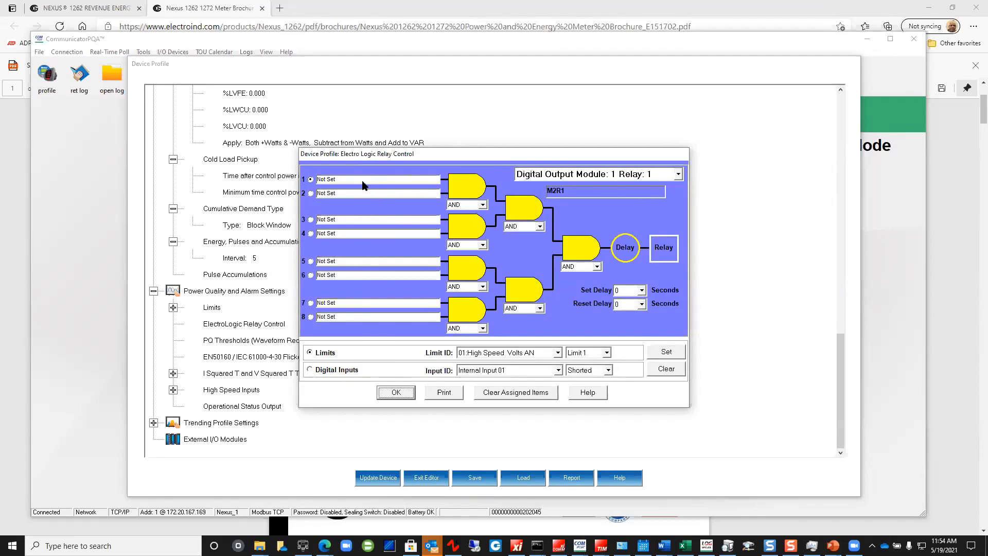
click(556, 354)
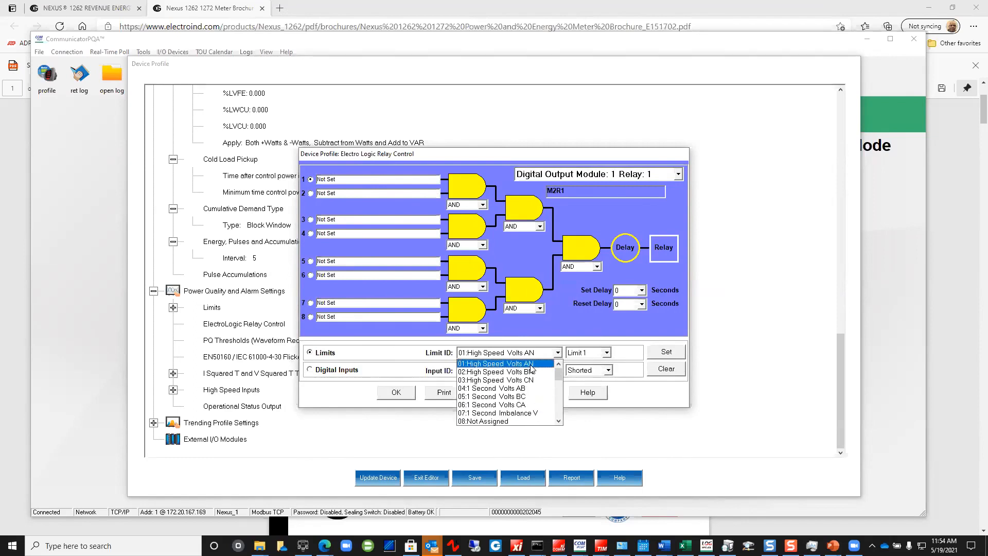
click(550, 329)
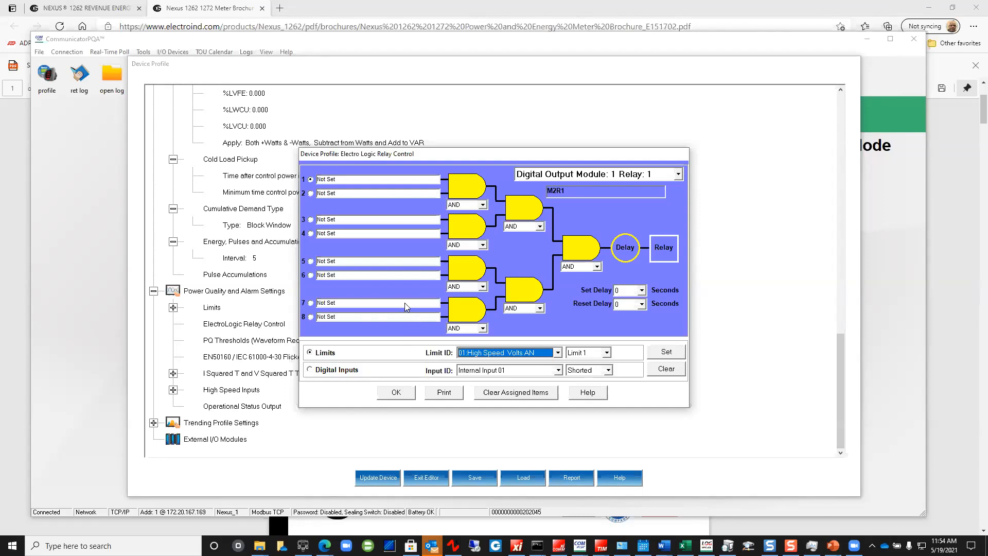
click(396, 393)
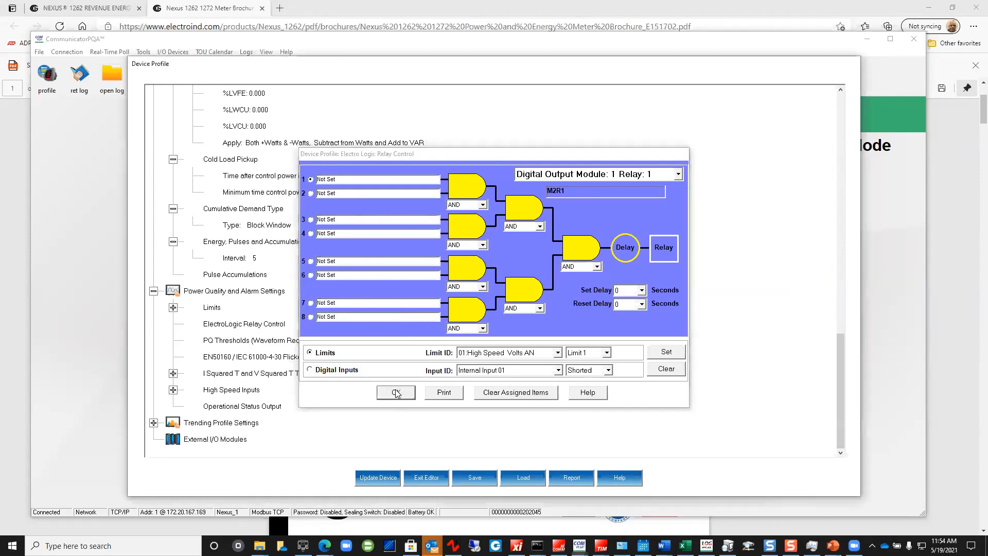
Open PQ Thresholds (Waveform Recording) and review the sampling rate choices, keeping 32 samples per cycle
click(267, 344)
double_click(267, 342)
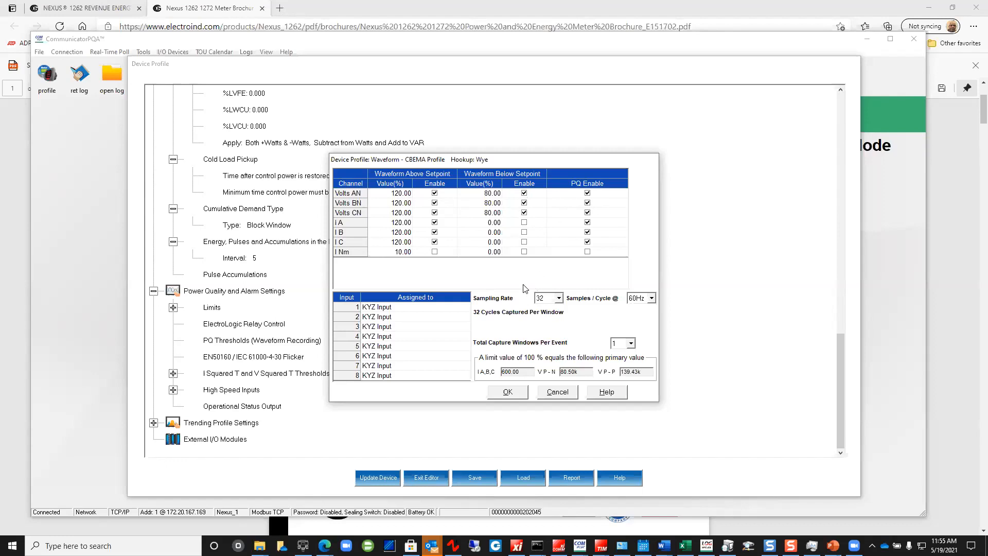
click(558, 299)
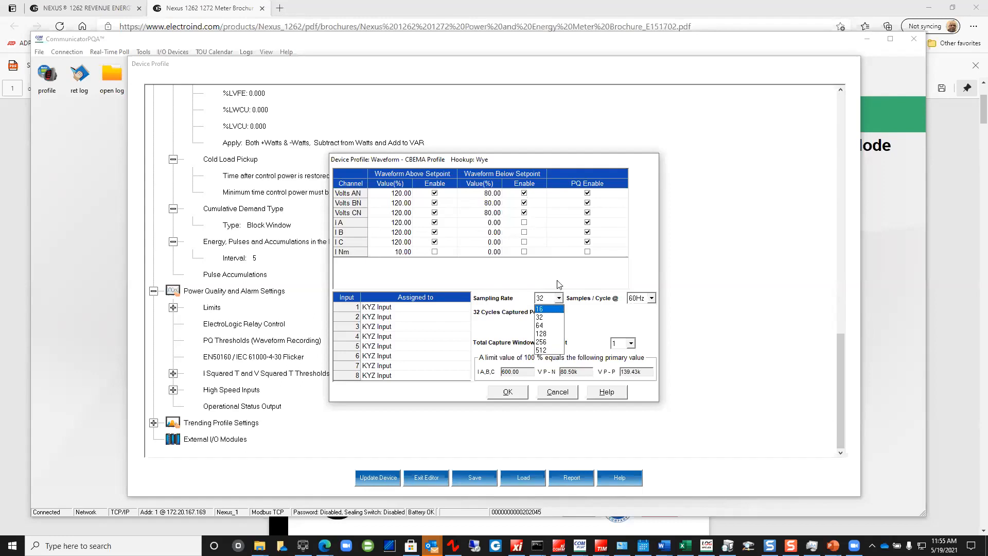
click(553, 317)
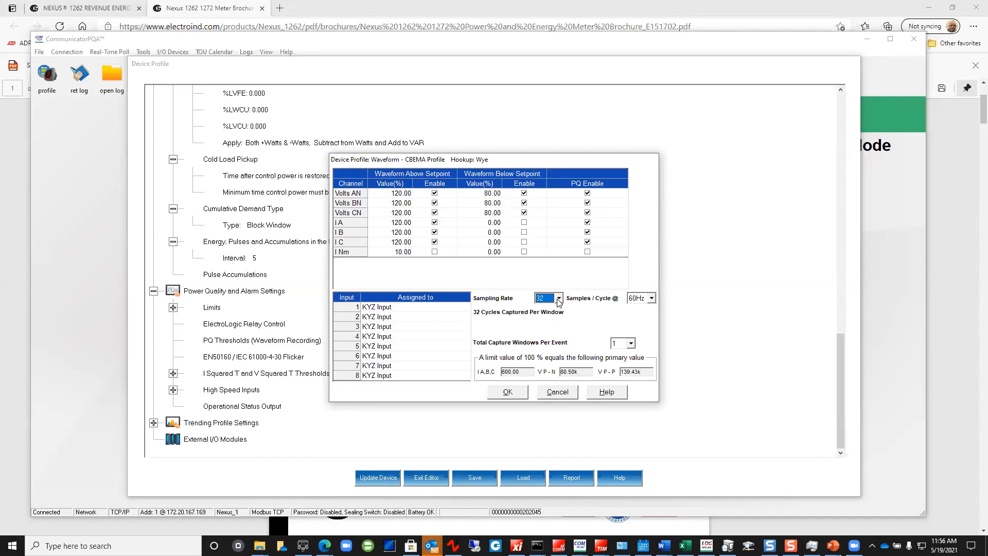
Try a sampling rate of 128 samples per cycle, check the assignment of input 1, and cancel the waveform settings
click(558, 298)
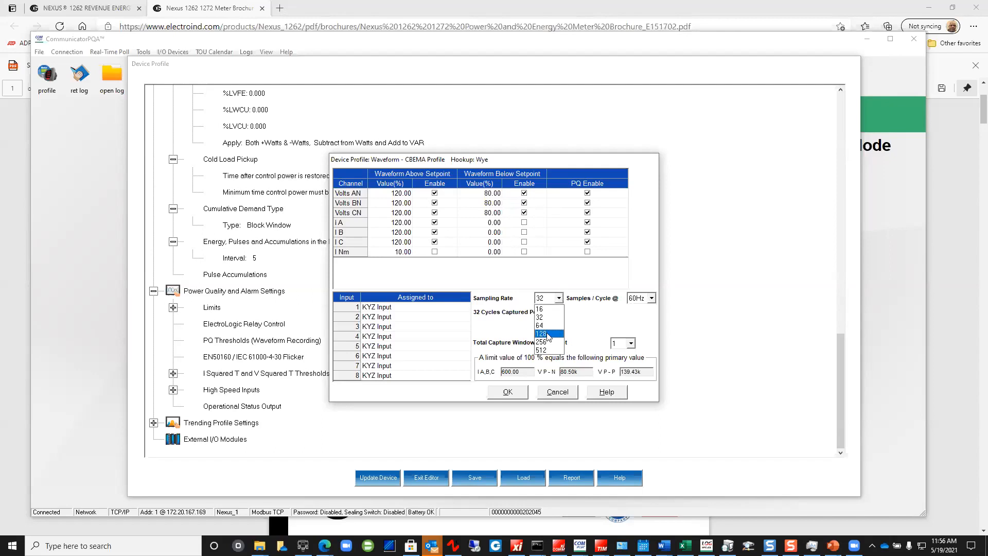
click(548, 334)
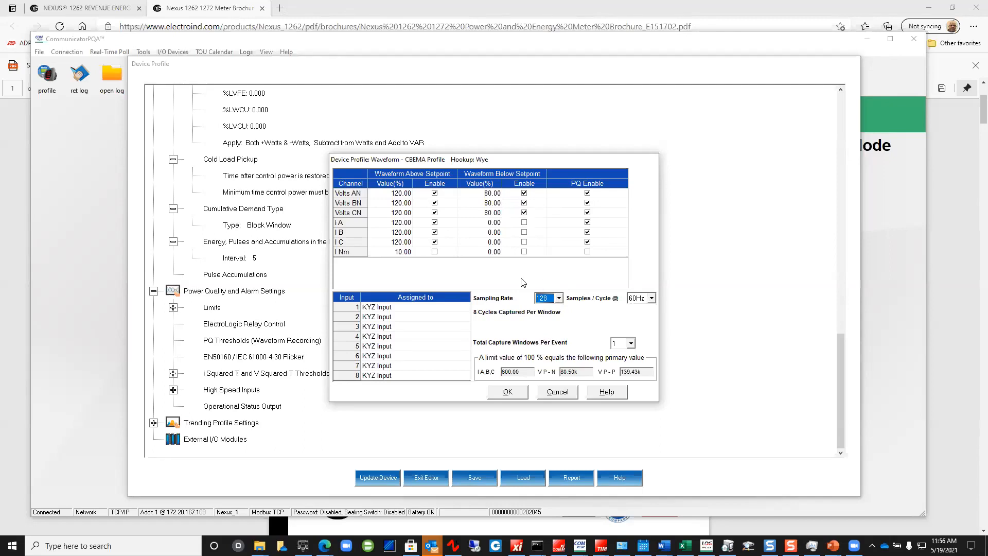
click(559, 299)
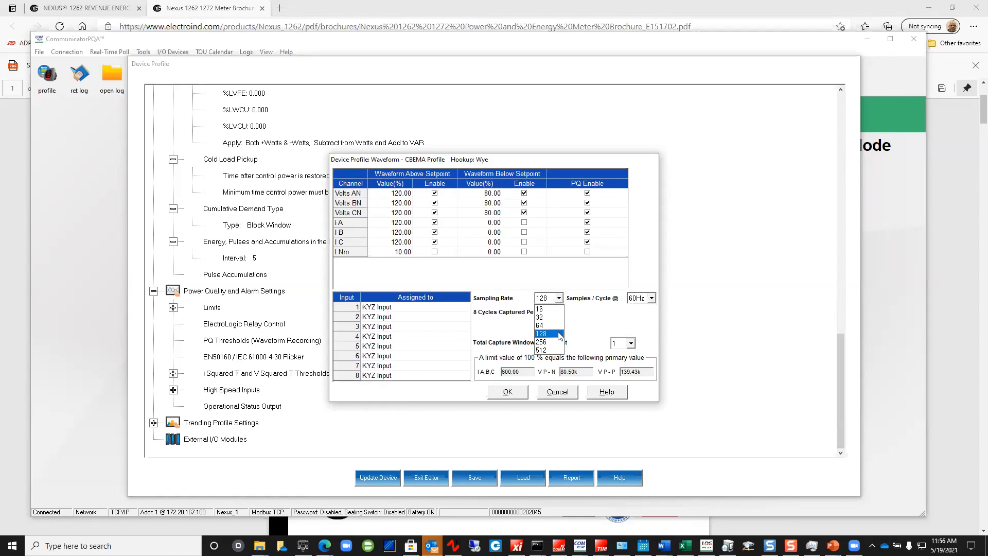
click(590, 323)
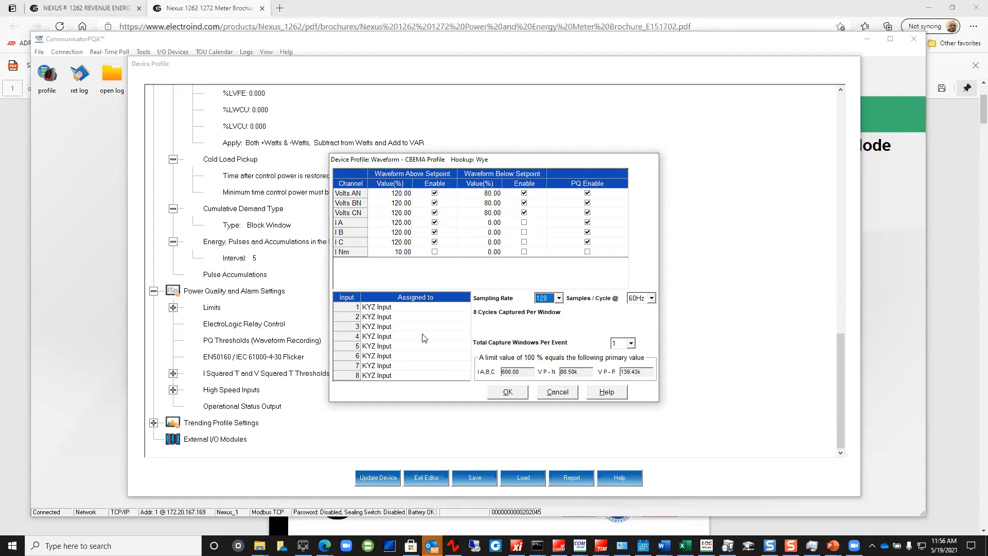
click(392, 308)
click(557, 391)
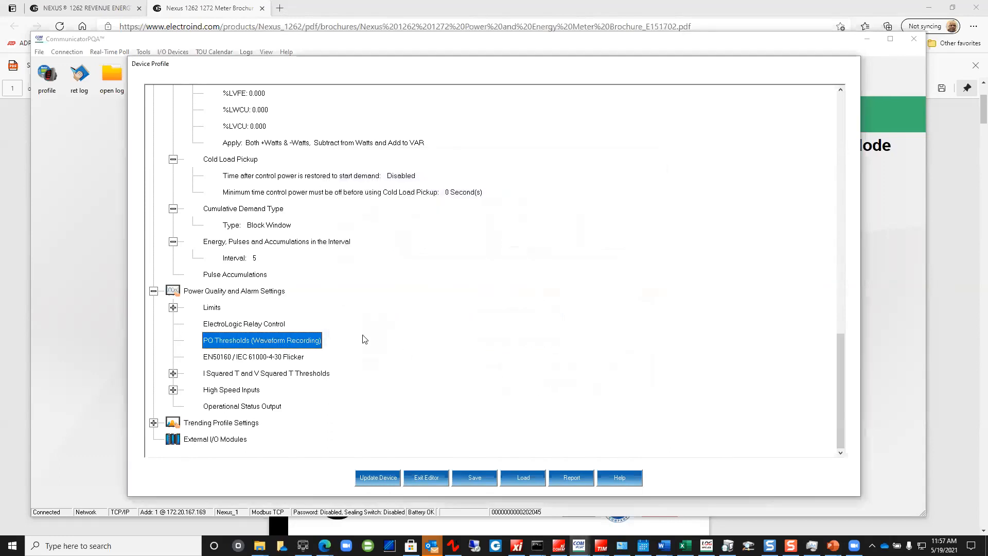
Expand the Limits again, reopen the limits table from the unassigned Limit ID 08, and cancel it
click(176, 308)
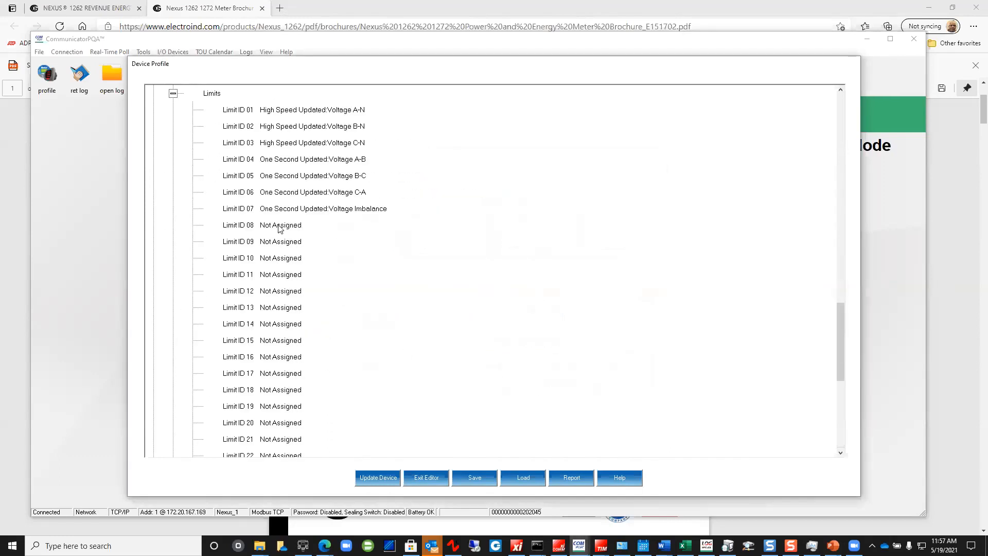
double_click(279, 227)
click(566, 383)
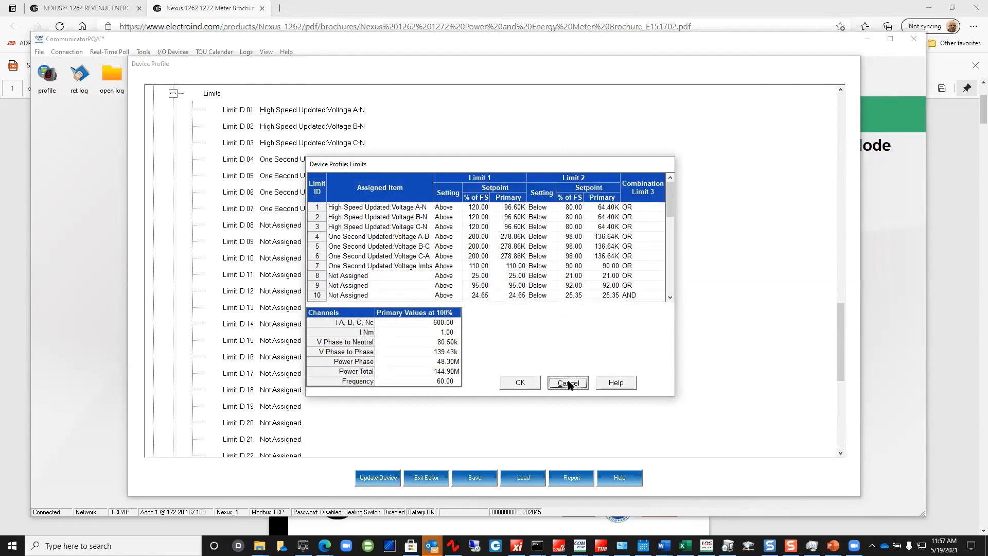
Reopen PQ Thresholds (Waveform Recording) to check the input assignments, and cancel it
scroll(305, 227, up, 2)
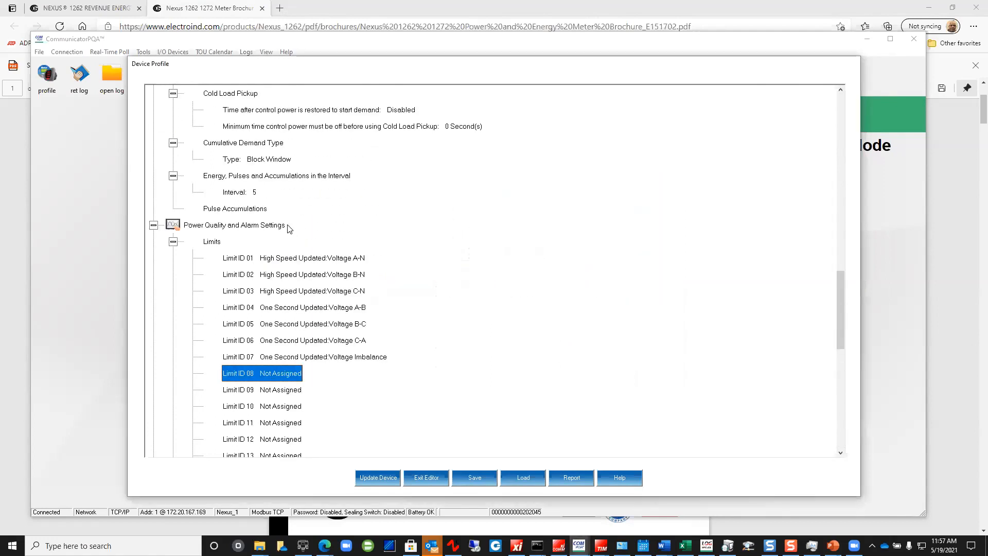
scroll(287, 227, down, 9)
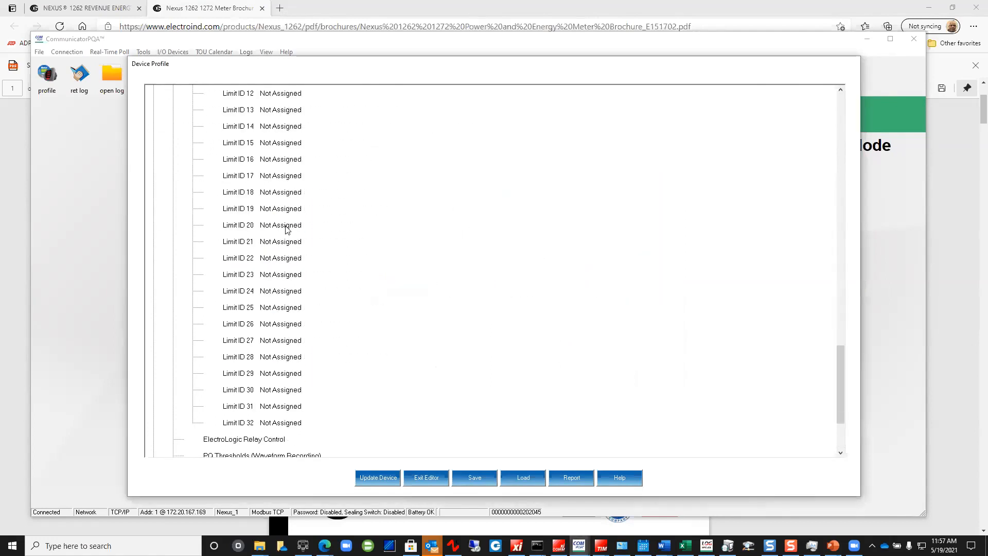
double_click(249, 341)
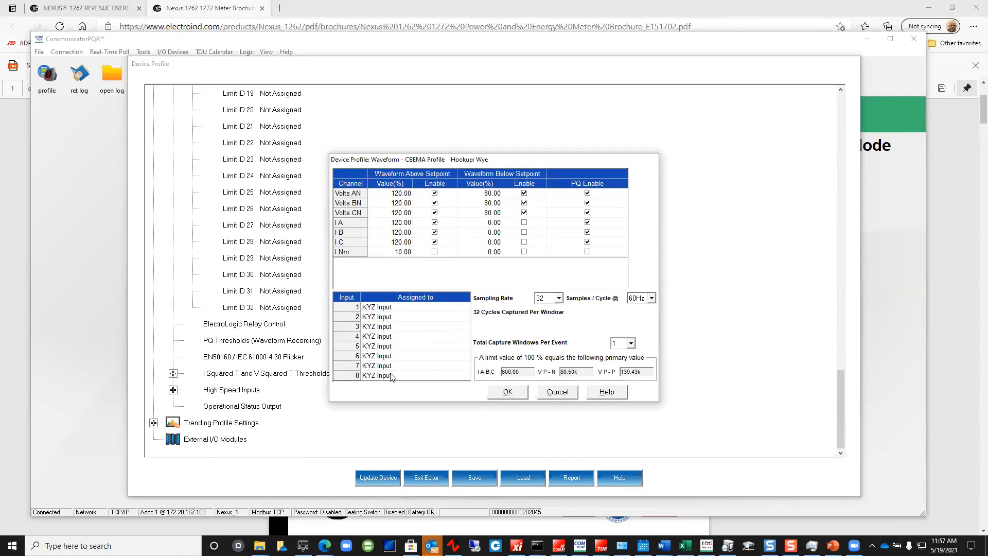
click(565, 393)
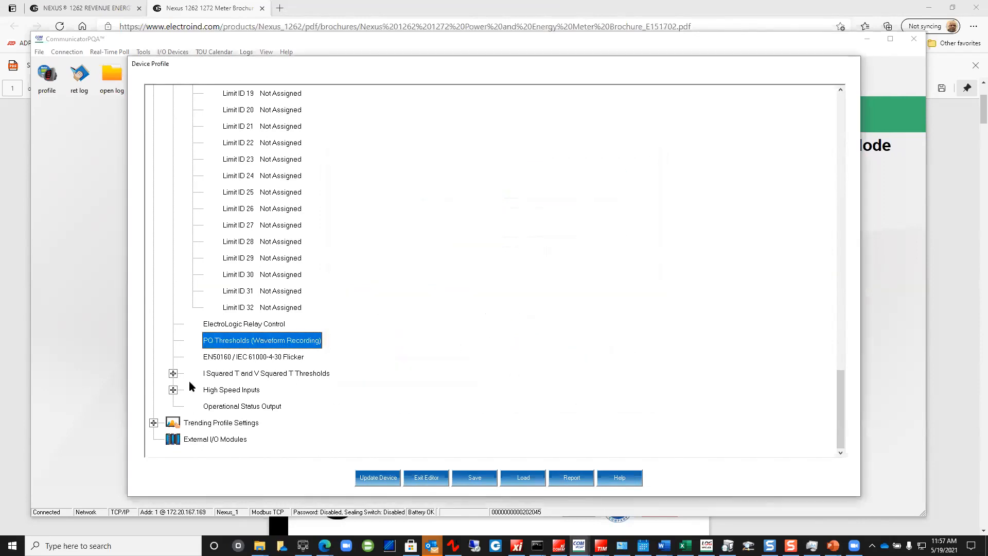
Expand High Speed Inputs, open the digital input assignments, and set the input type of HSI Input 1 to Waveform / PQ Trigger
click(173, 390)
double_click(262, 328)
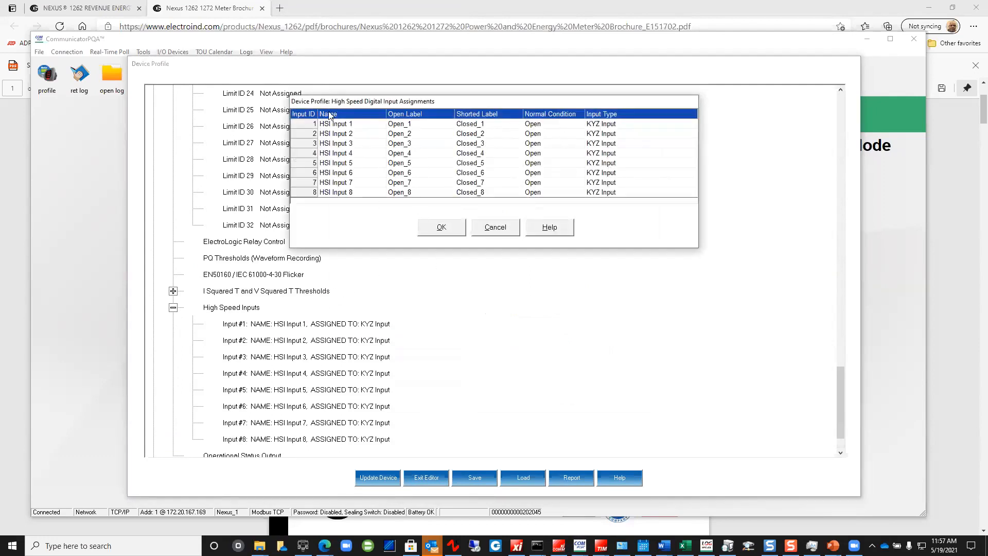
click(632, 124)
click(691, 125)
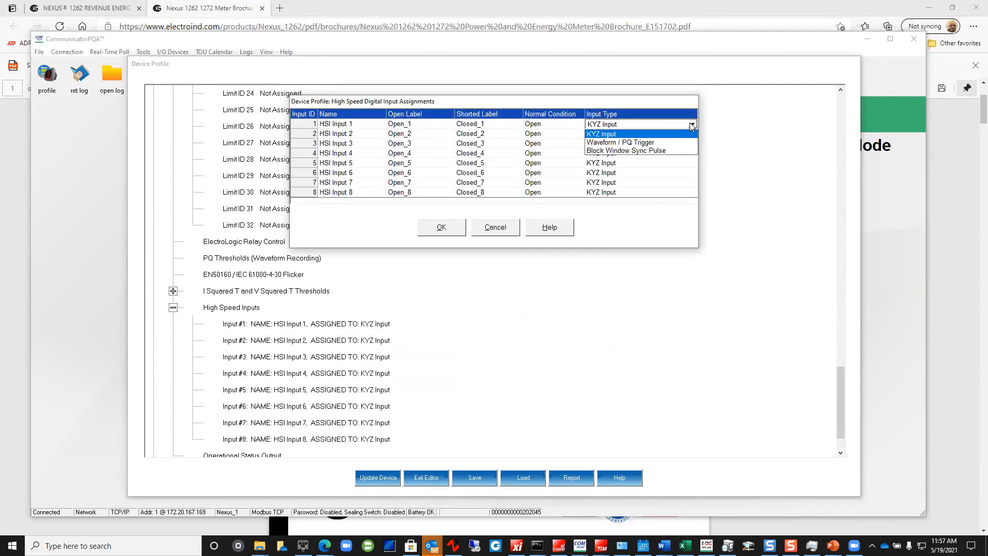
click(669, 143)
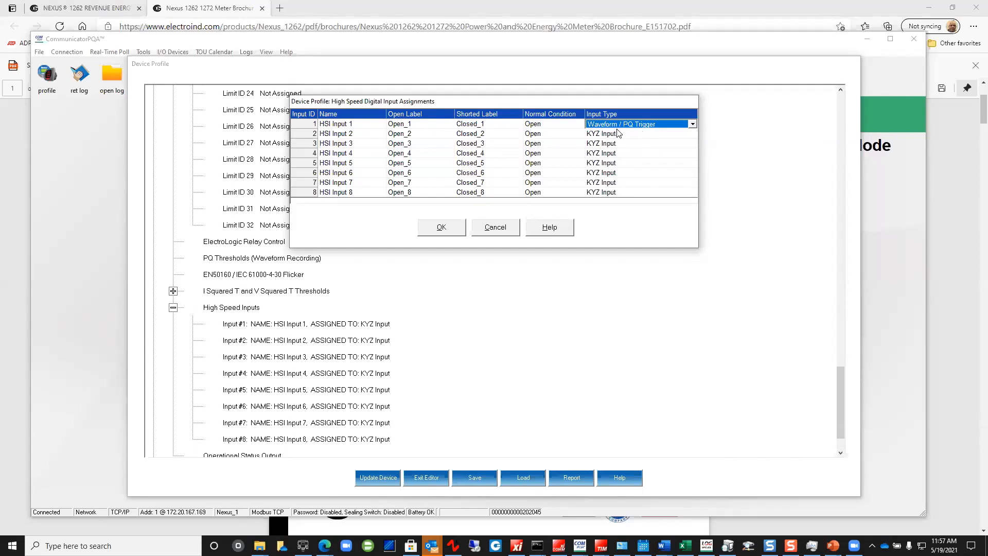
click(332, 126)
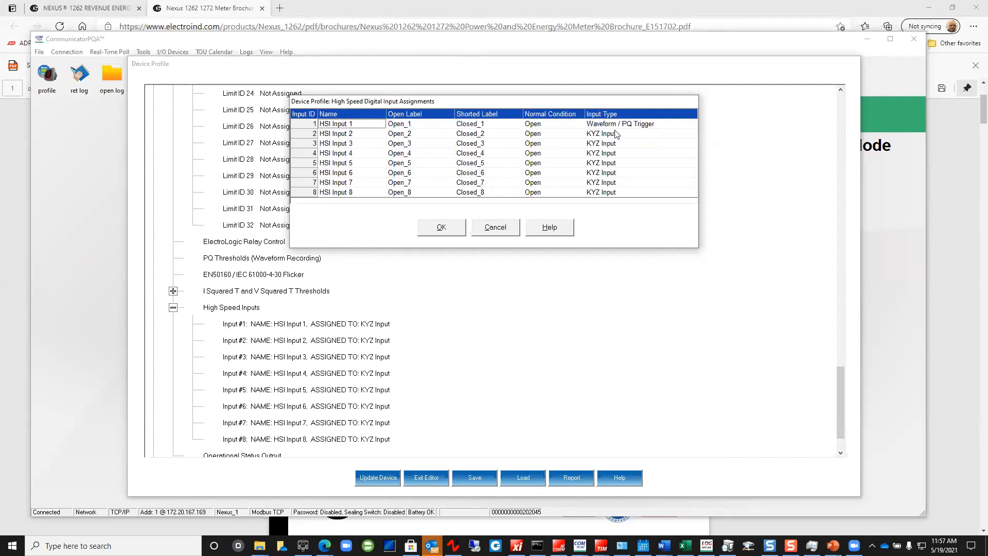
Set the input type of HSI Input 2 to Waveform / PQ Trigger and accept the assignments
click(657, 135)
click(693, 135)
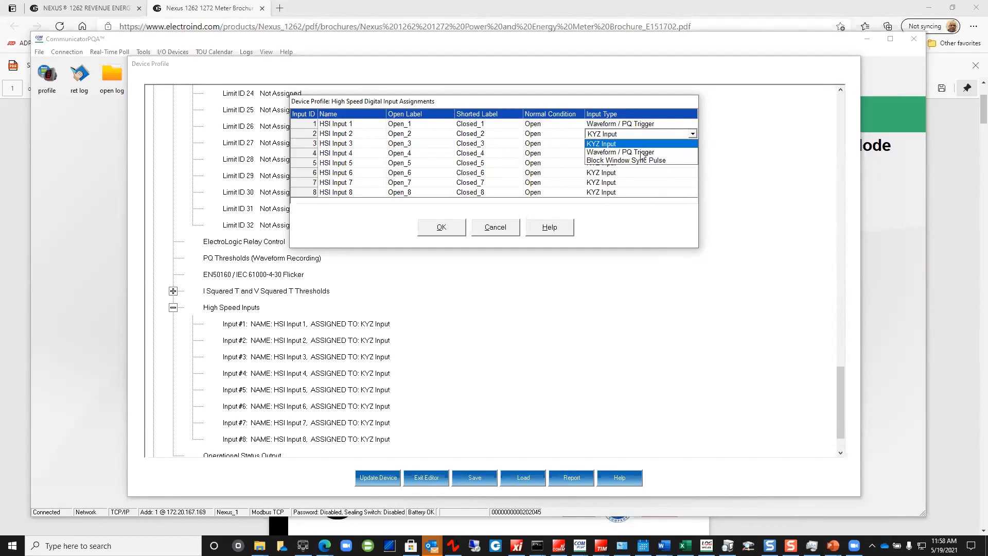
click(643, 153)
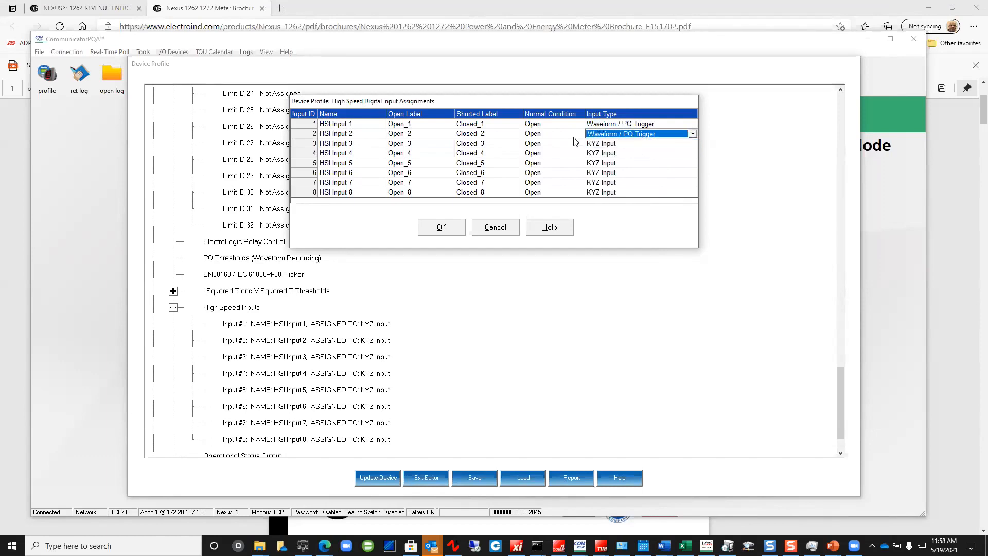
click(443, 227)
Check how inputs 1 and 2 are assigned in PQ Thresholds (Waveform Recording), and cancel the dialog
scroll(302, 305, up, 1)
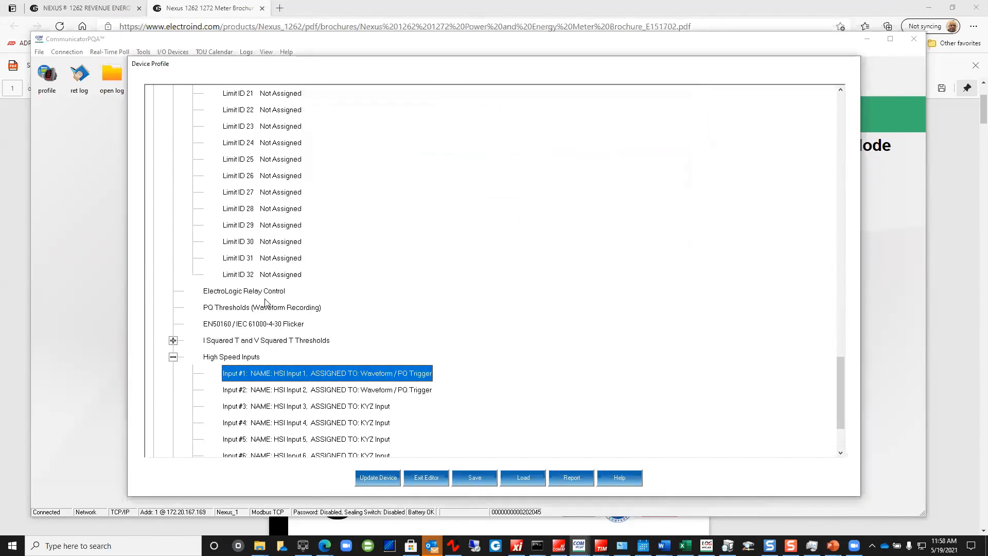
click(204, 309)
double_click(205, 308)
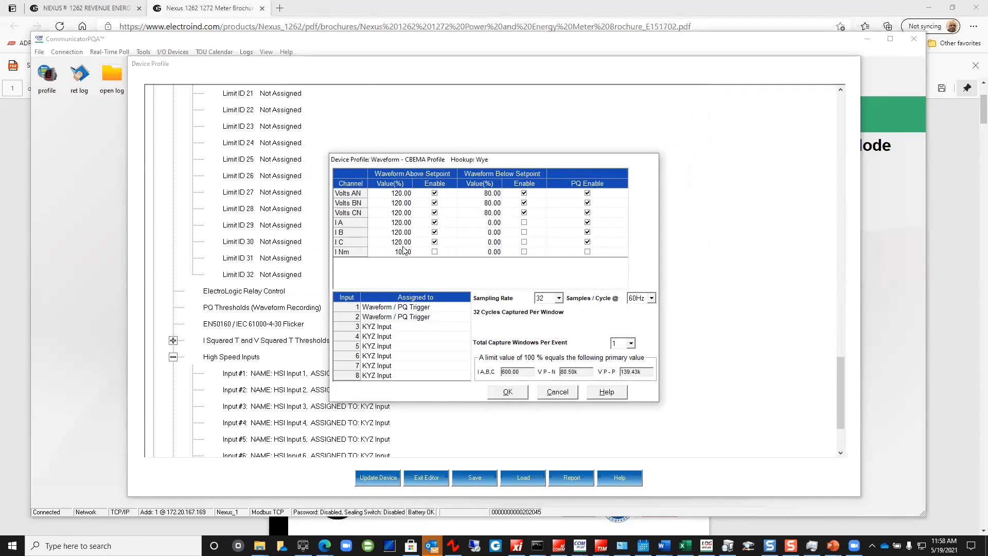
click(556, 394)
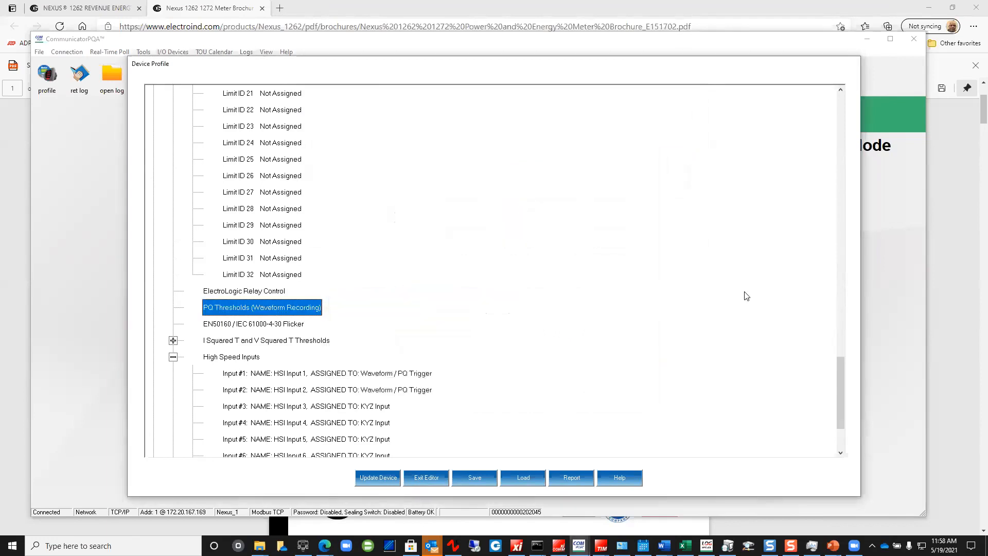
Open Operational Status Output, review its enable option and the internal pulse relay choices, and cancel it
scroll(745, 295, down, 2)
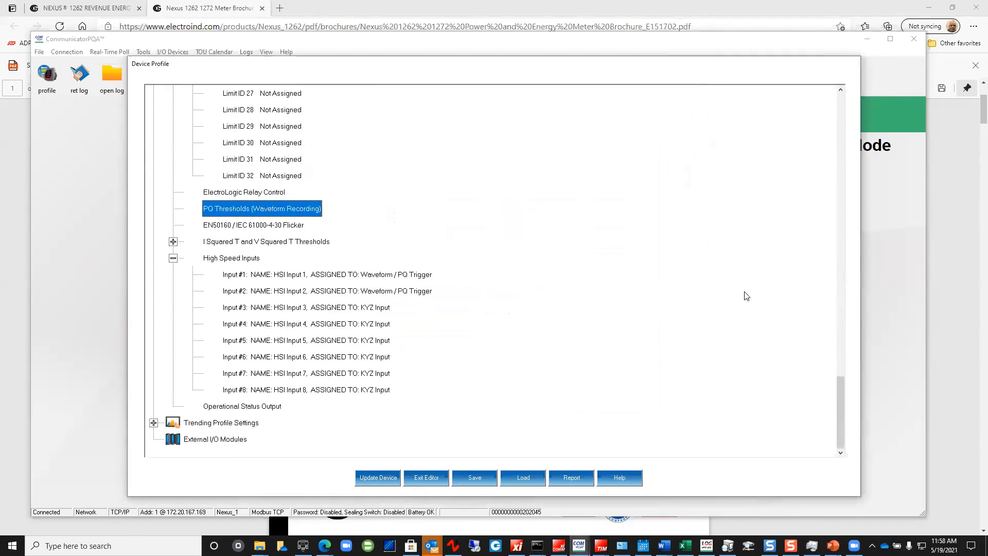
double_click(255, 407)
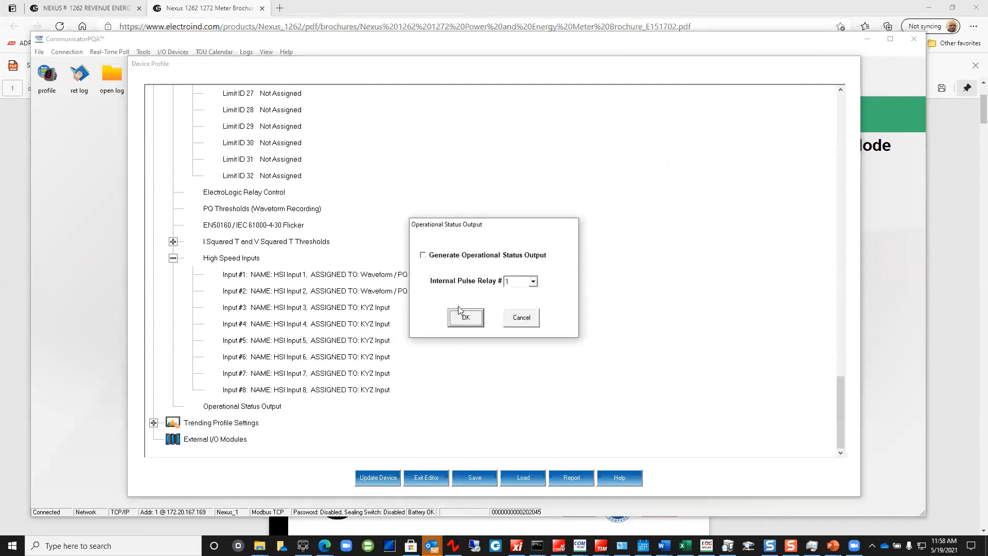
click(424, 255)
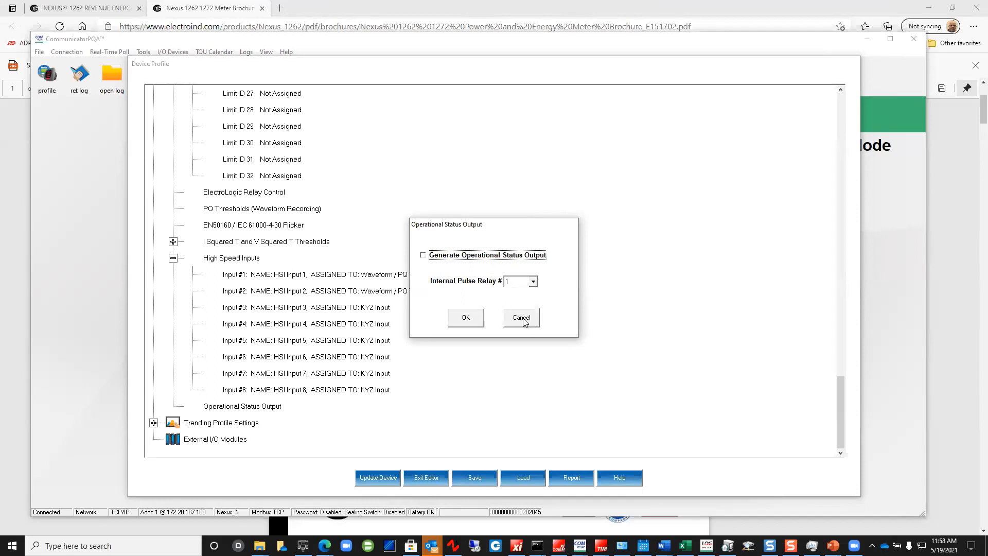
click(529, 282)
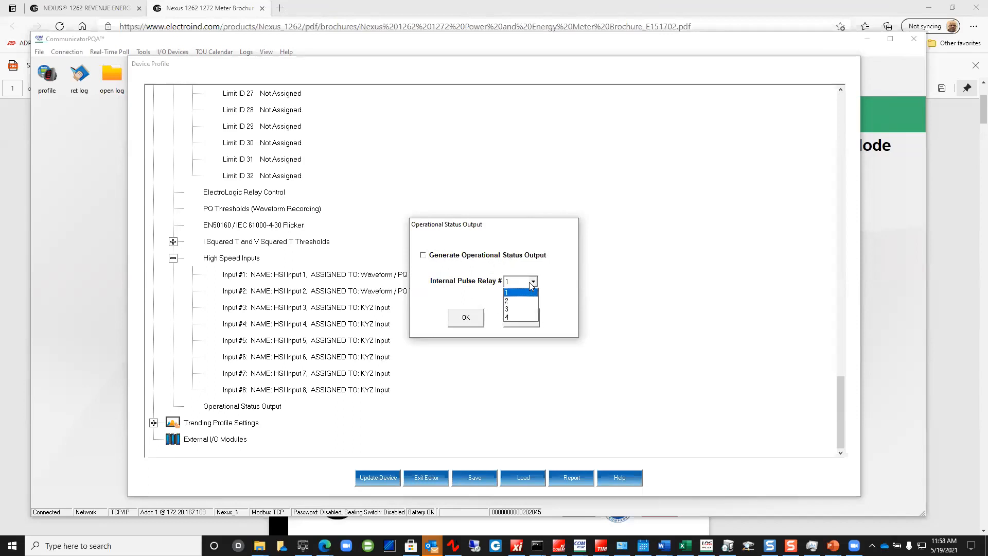
click(520, 309)
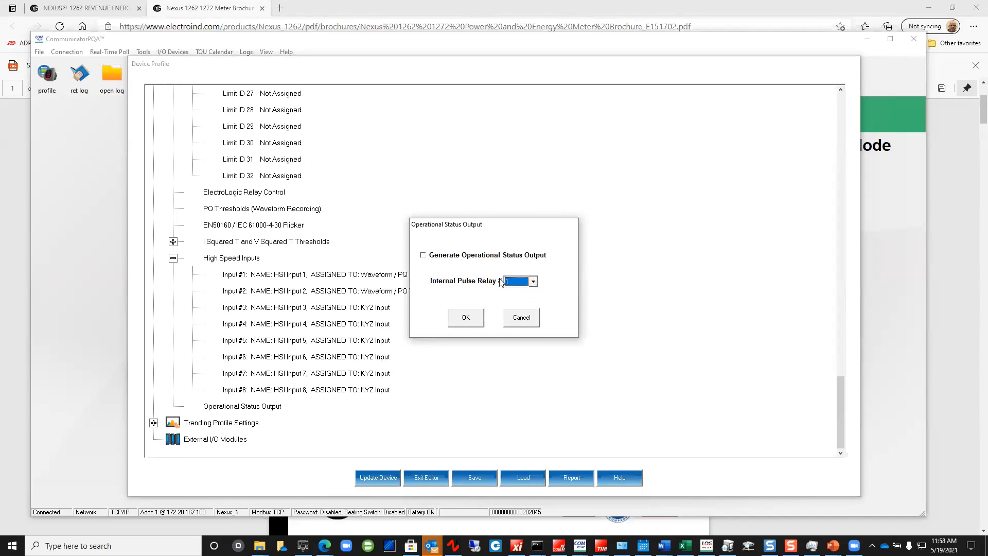
click(525, 319)
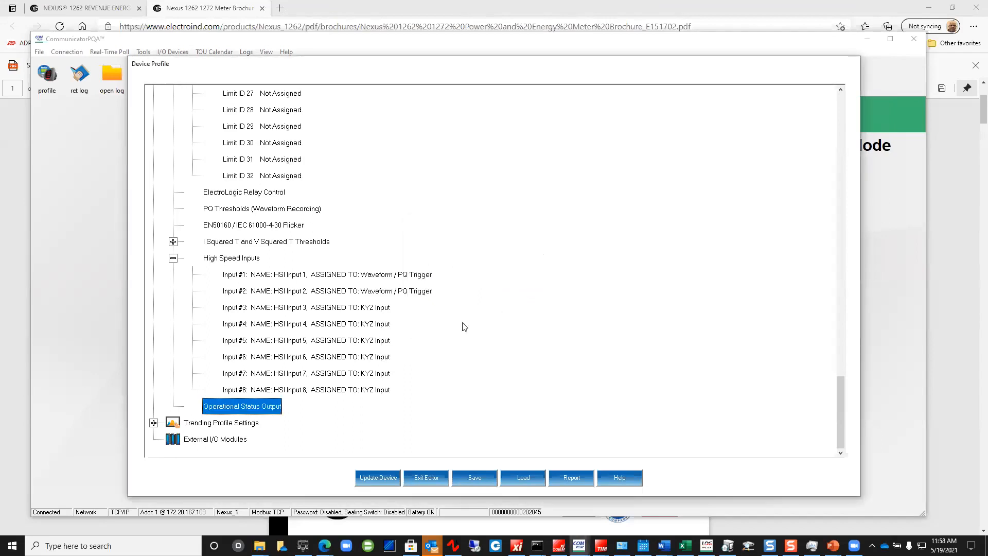
Expand Trending Profile Settings and Trending Log Time Intervals, review the Log 1 and Log 2 interval settings, and cancel them
click(153, 422)
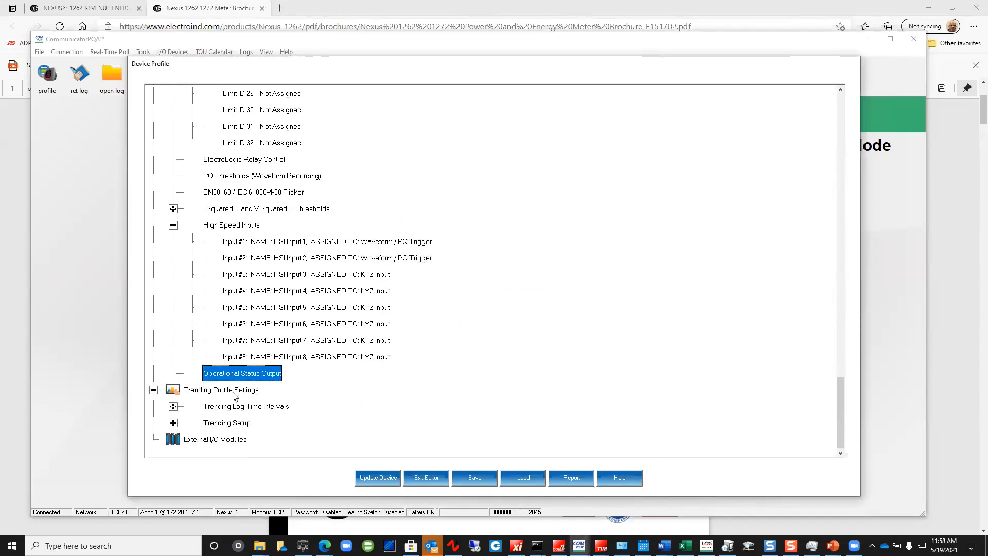
click(173, 407)
click(239, 425)
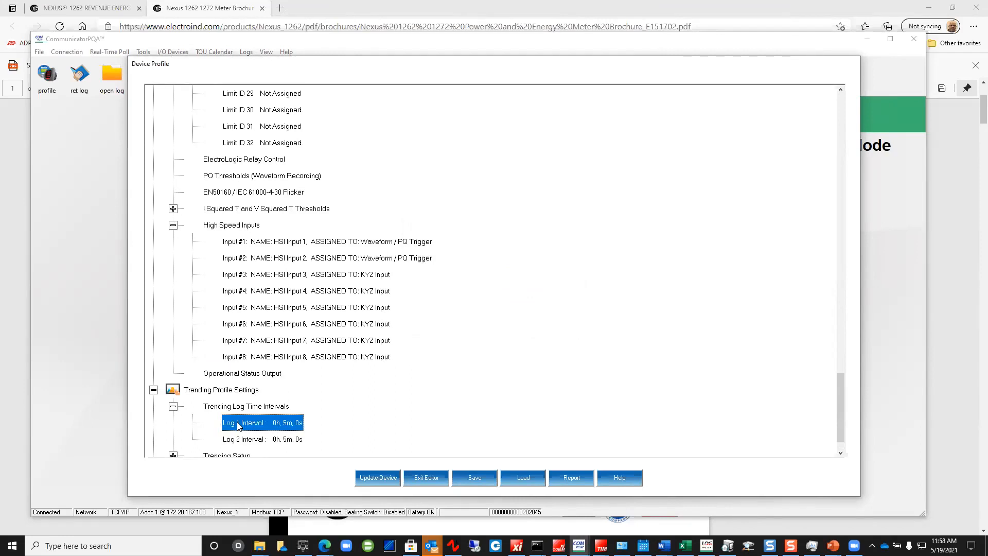
double_click(239, 425)
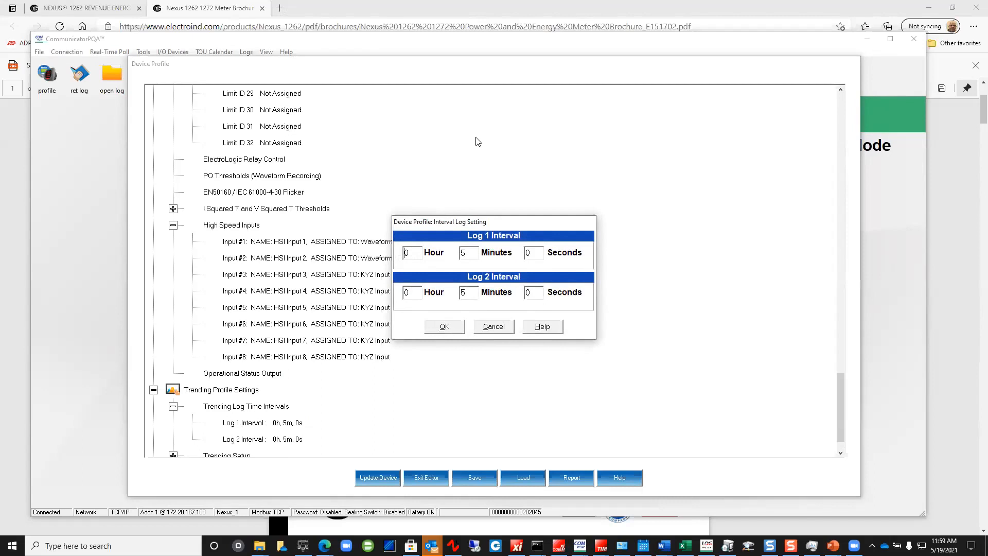
key(Tab)
click(494, 327)
Check the interval for Energy, Pulses and Accumulations in the Interval, and cancel its dialog
scroll(391, 190, up, 10)
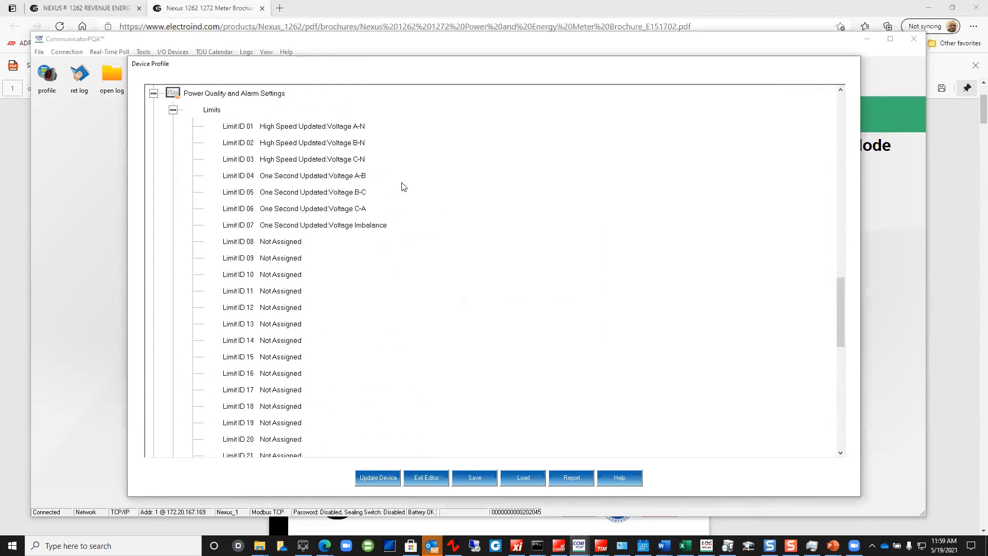
scroll(403, 187, up, 2)
double_click(234, 158)
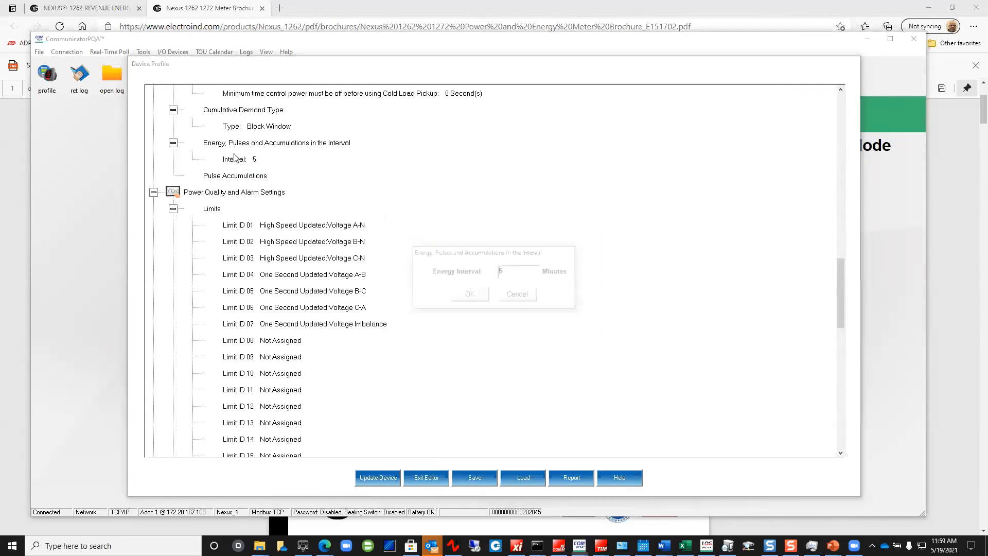
click(517, 297)
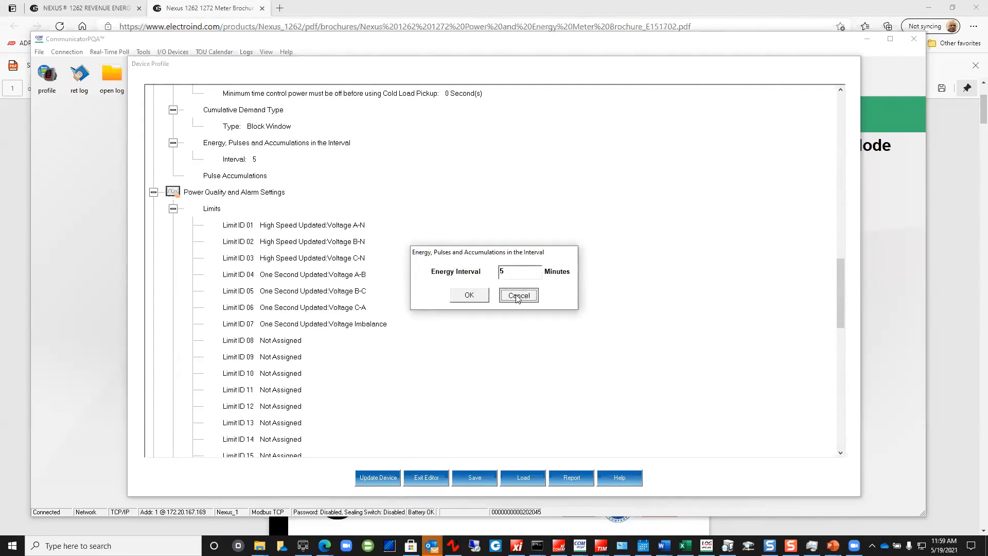
Return to Trending Log Time Intervals, compare the Log 1 and Log 2 entries, reopen the interval settings, and cancel them
scroll(456, 271, down, 11)
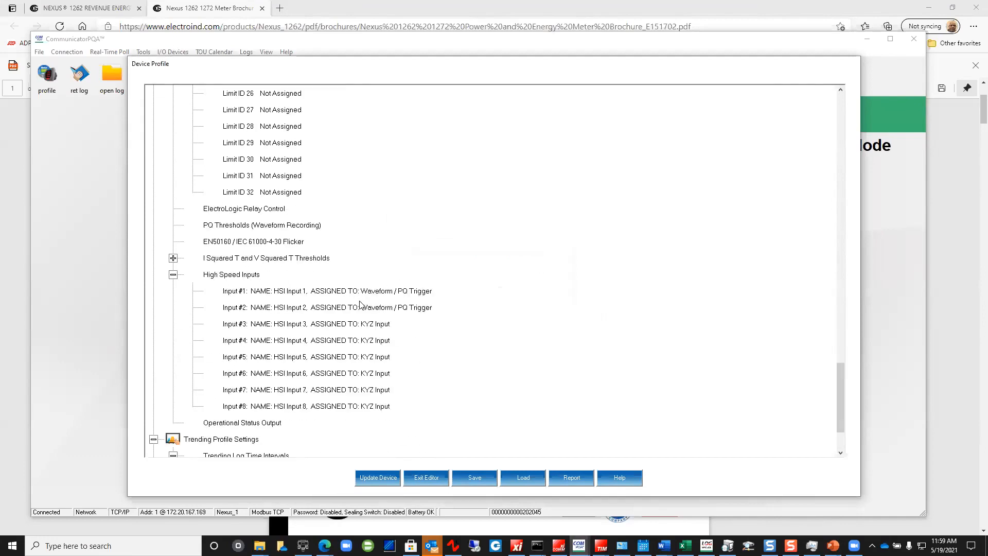
scroll(361, 304, down, 2)
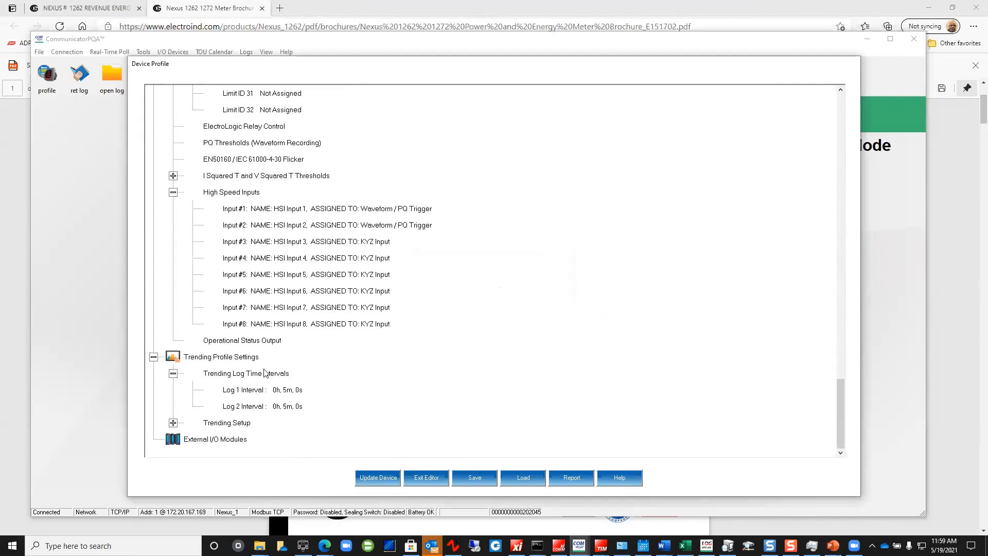
click(277, 408)
click(279, 391)
click(272, 404)
click(277, 391)
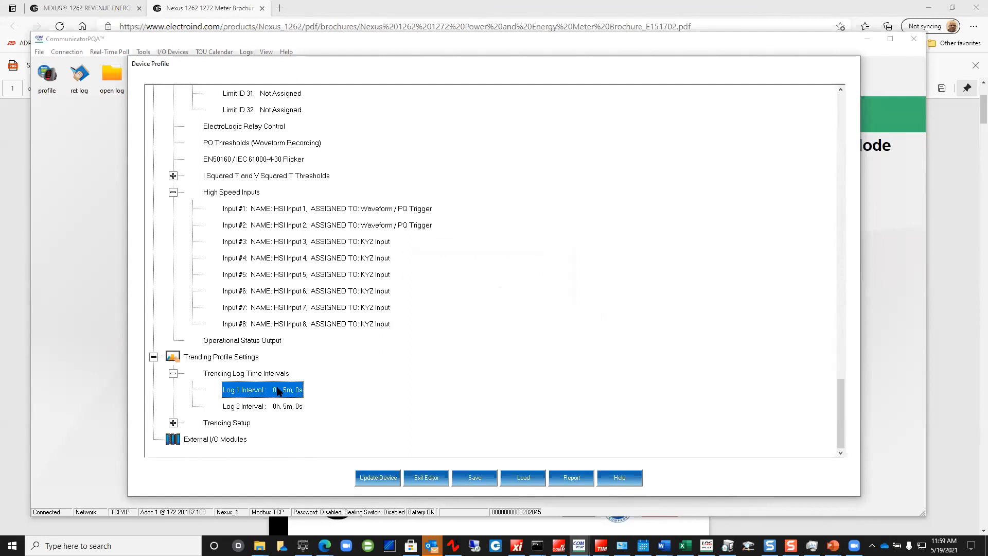
double_click(277, 391)
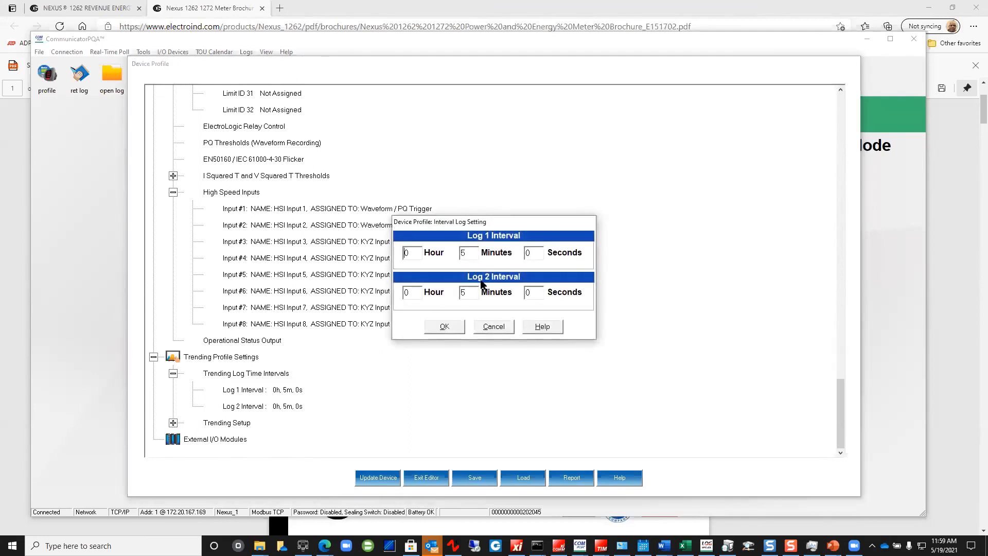
click(494, 326)
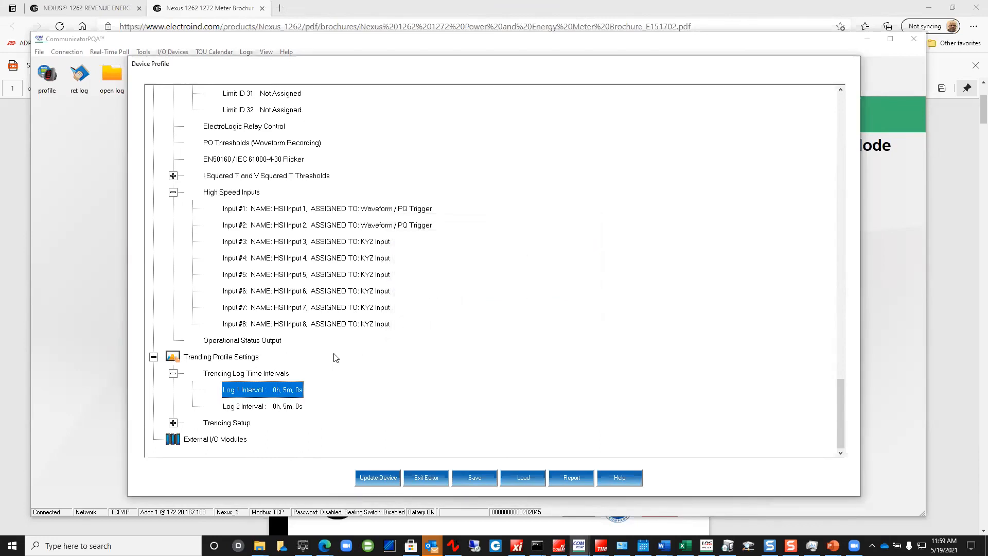
Expand Trending Setup, open the Log 1 trending profile, and review the group choices, keeping Measured Values
click(173, 421)
double_click(231, 422)
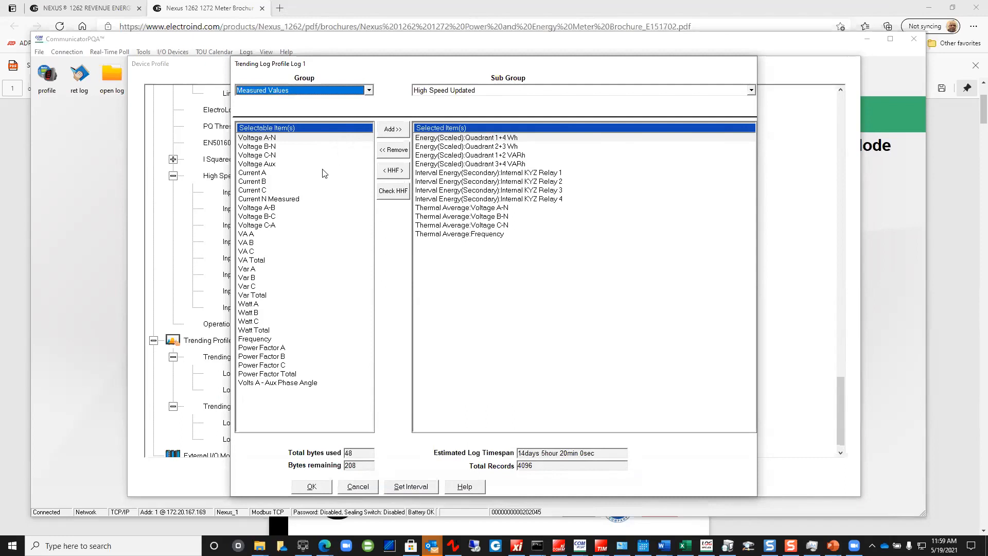
click(368, 93)
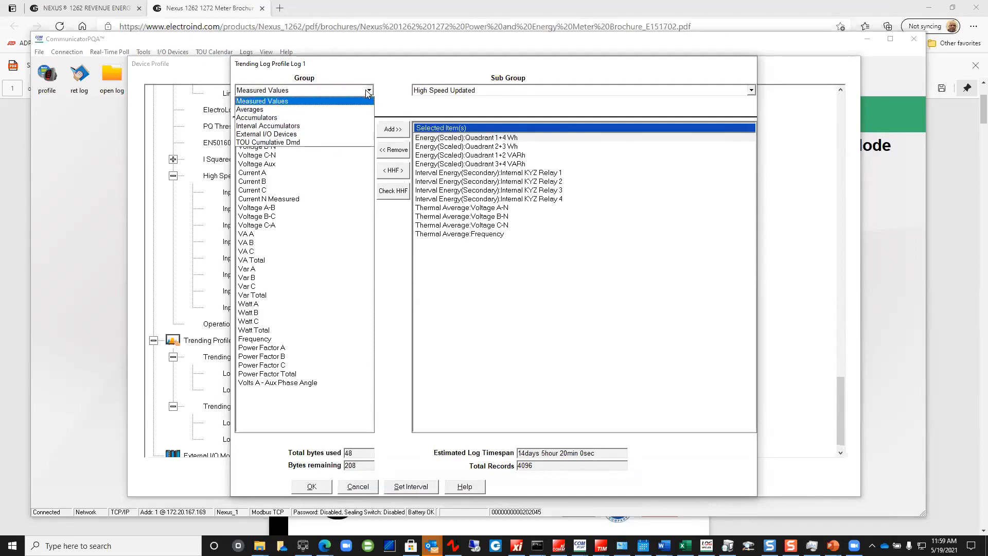
click(358, 99)
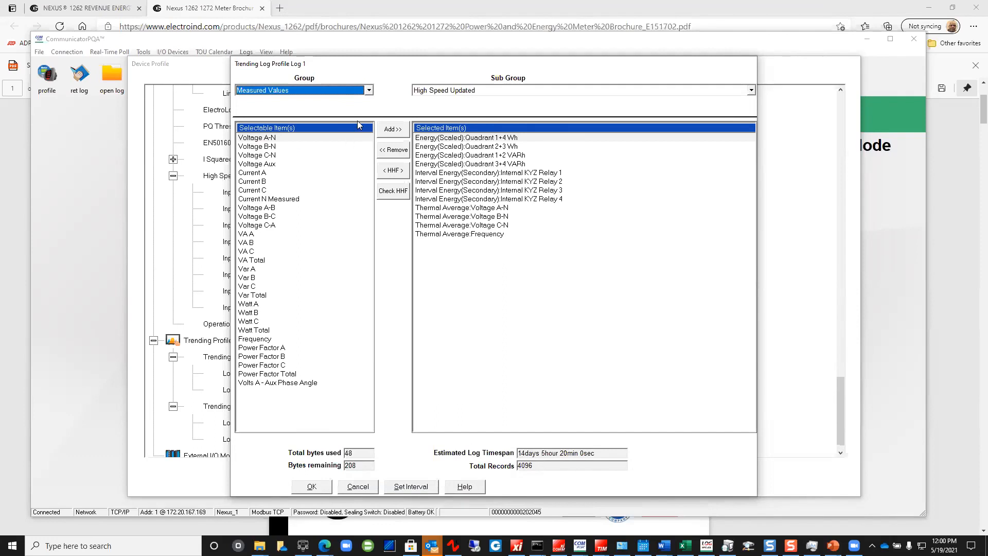
Switch the Log 1 item group to Averages to view the selectable thermal average items
click(366, 91)
click(367, 91)
click(367, 91)
click(324, 109)
click(368, 90)
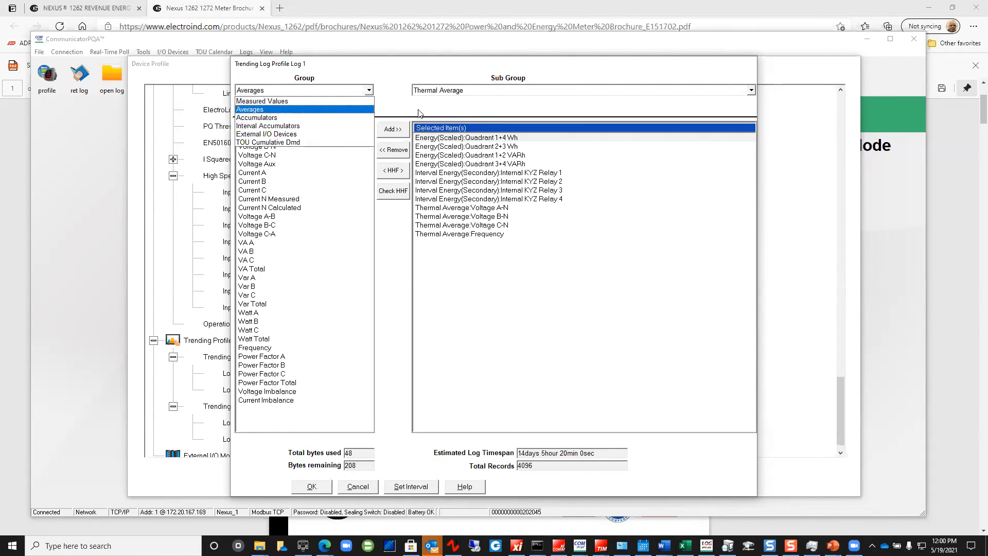
click(512, 95)
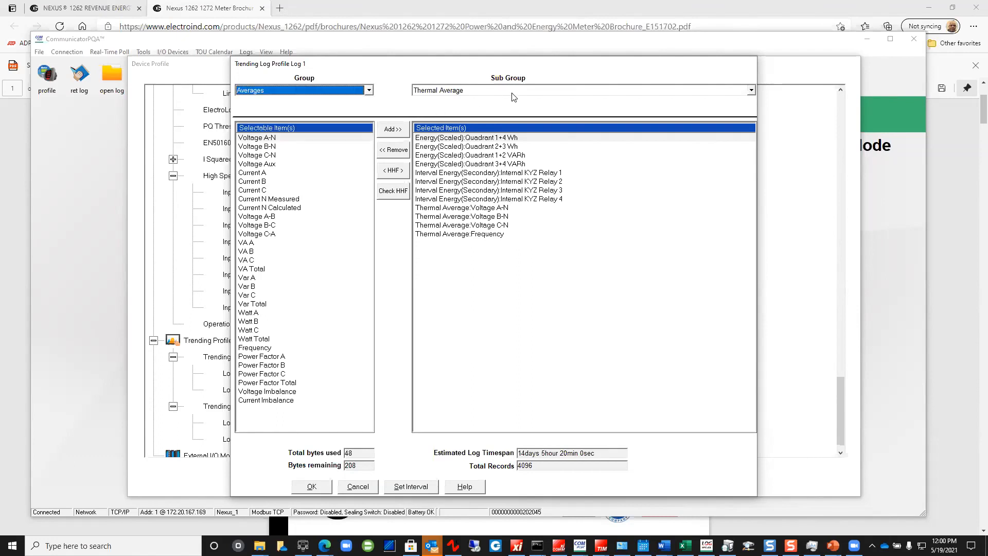
Review the Averages sub groups for Log 1, and switch the item group to Accumulators to view its selectable energy items
click(751, 90)
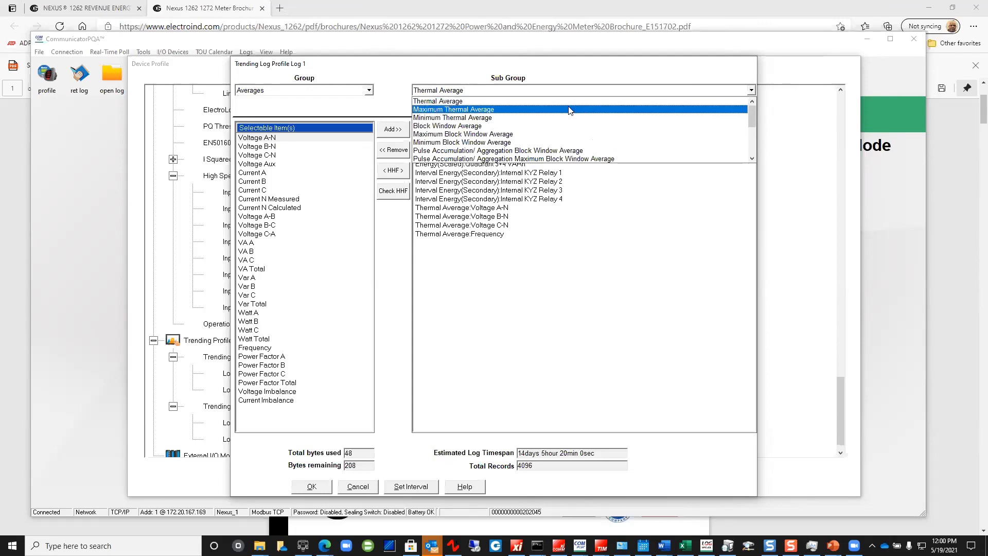
click(362, 68)
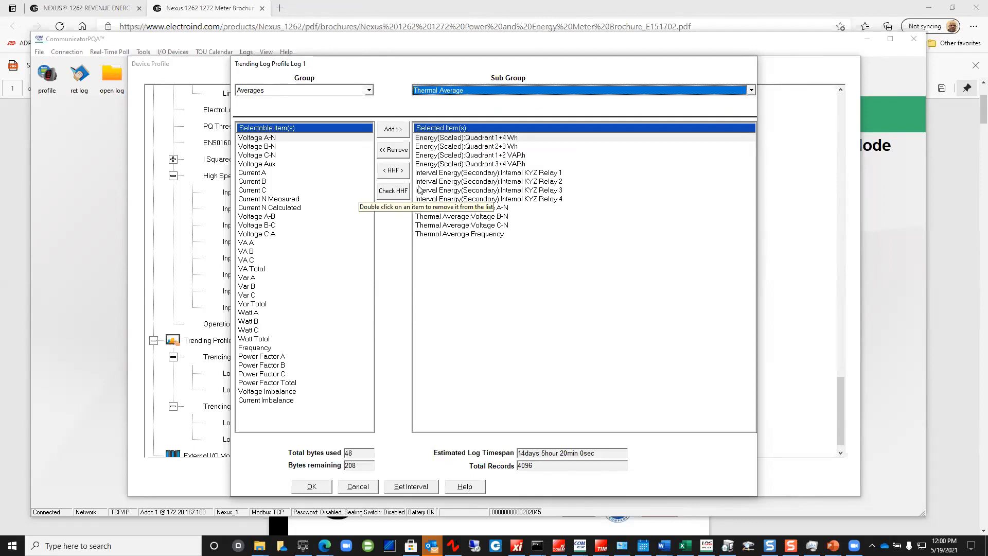
click(368, 91)
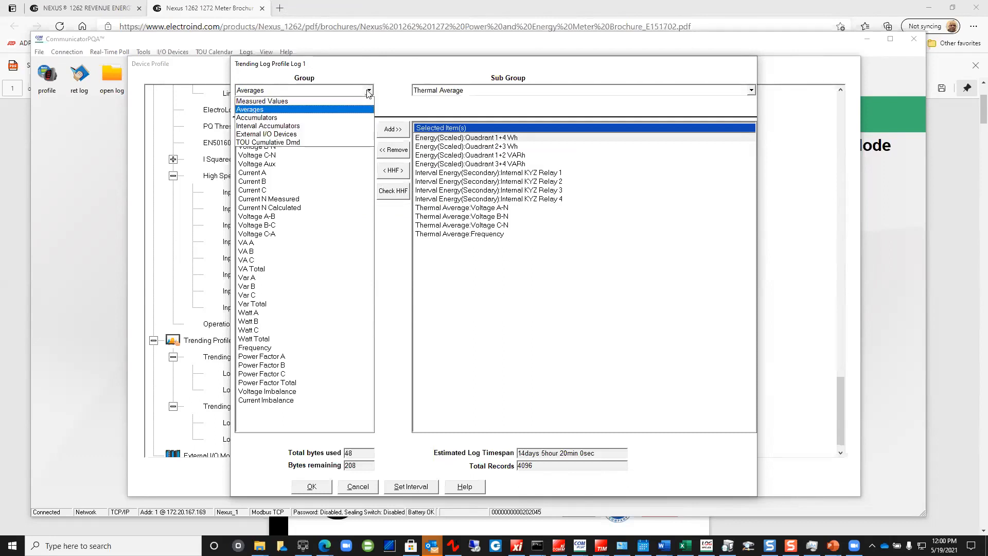
click(325, 118)
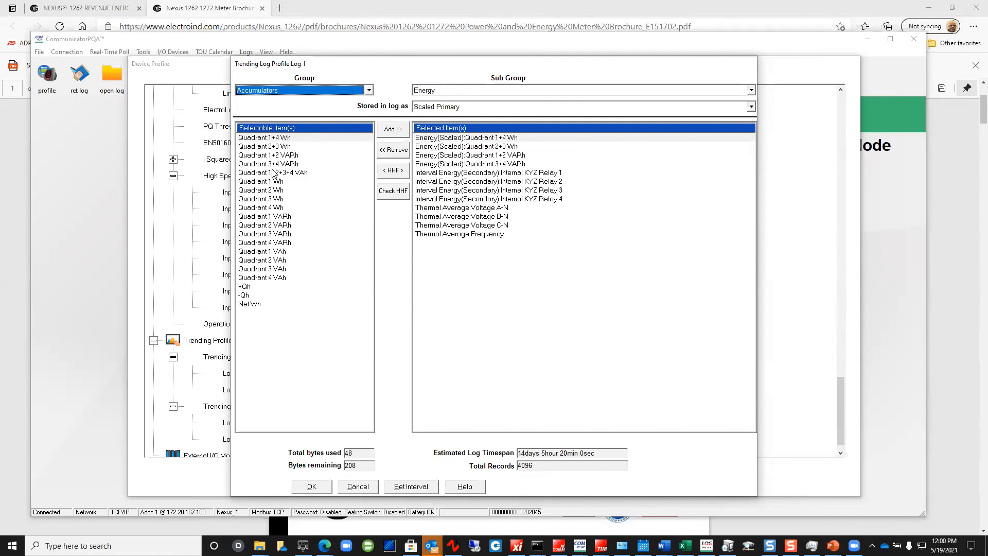
click(369, 90)
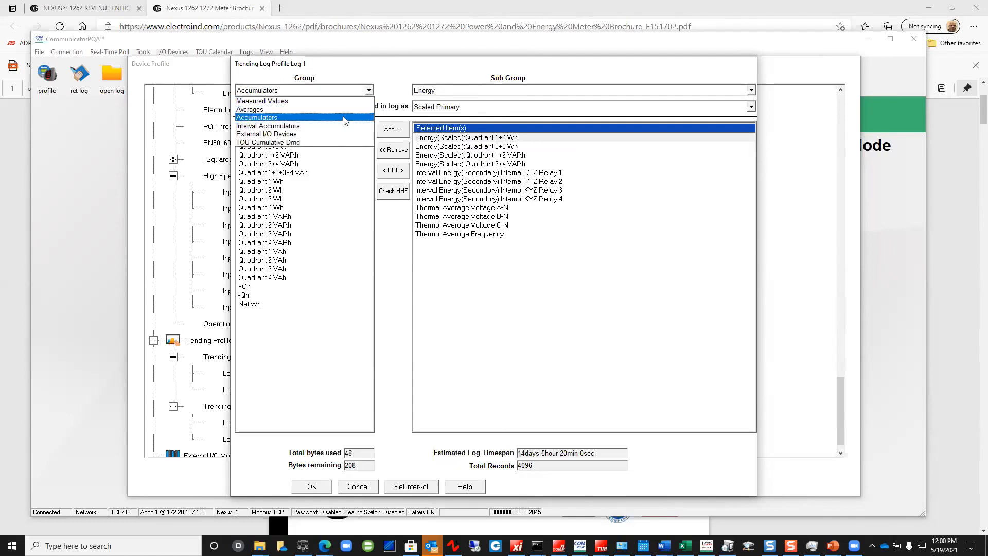
click(339, 119)
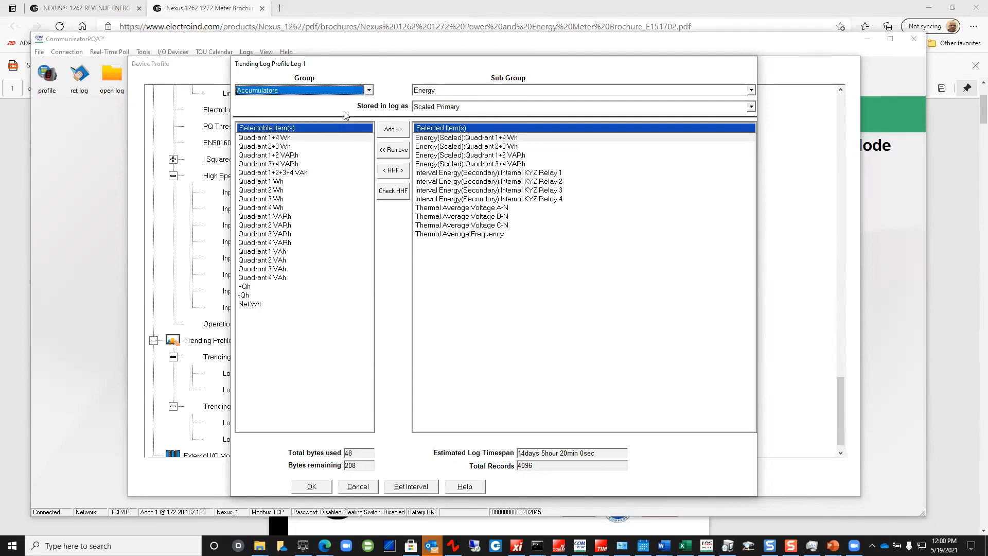
Switch the Log 1 item group to Measured Values and review its sub group choices, keeping High Speed Updated
click(369, 91)
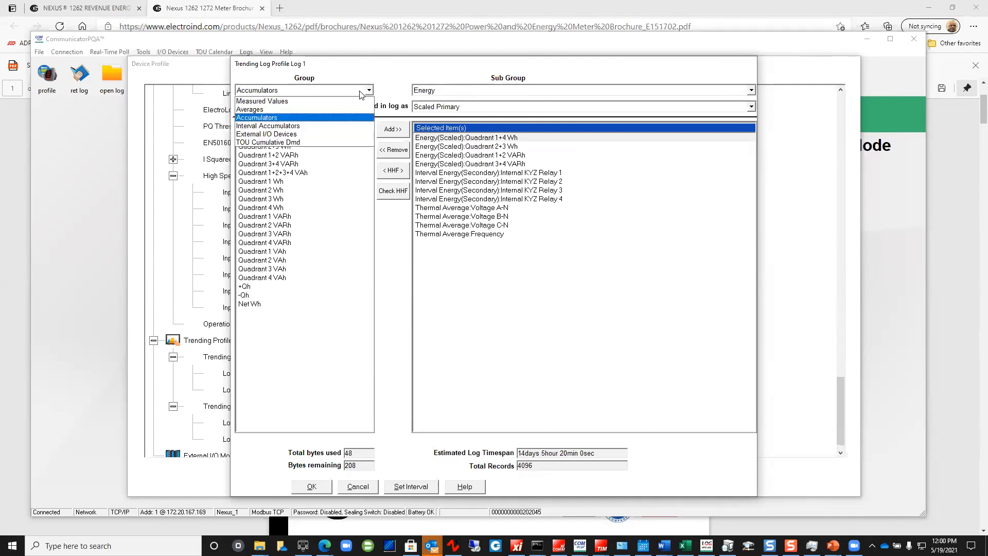
click(325, 101)
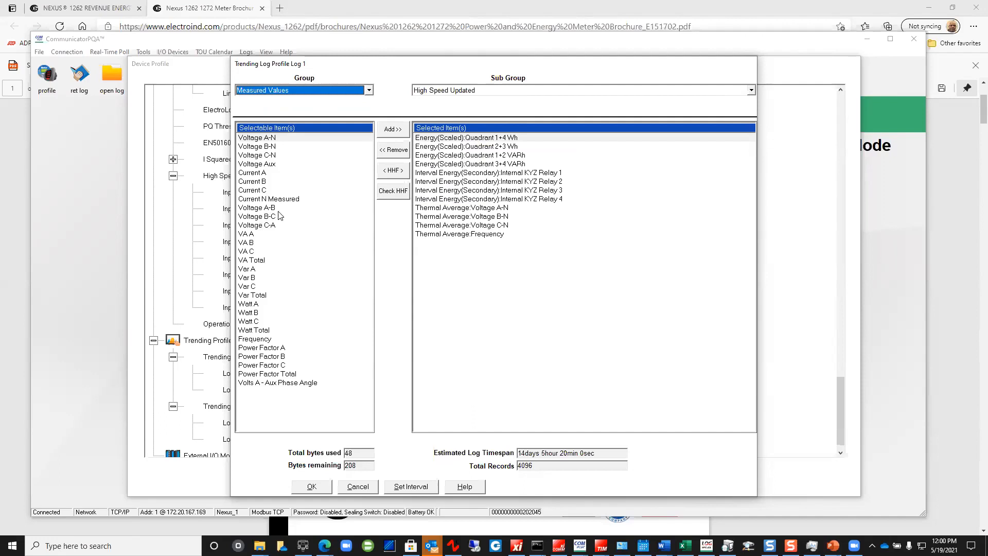
click(667, 90)
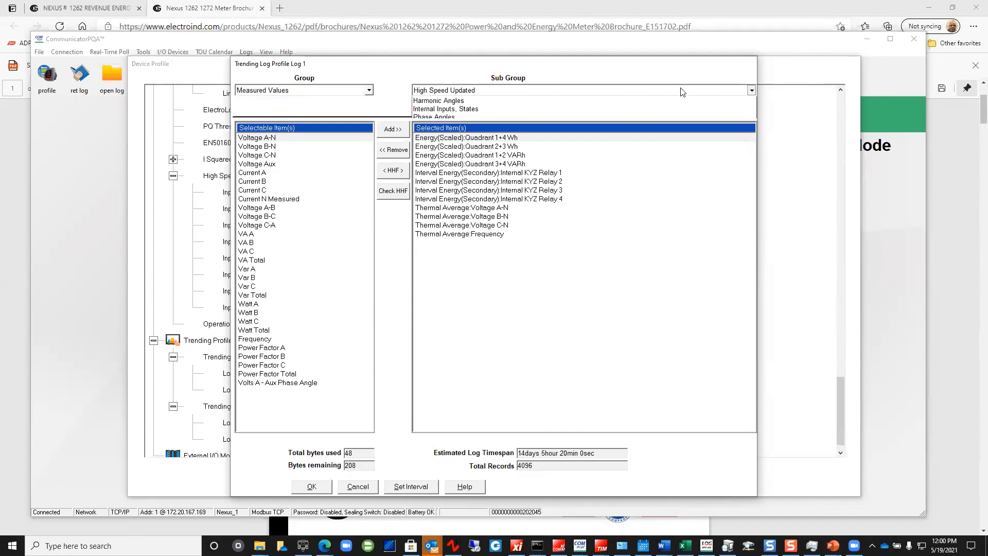
click(502, 101)
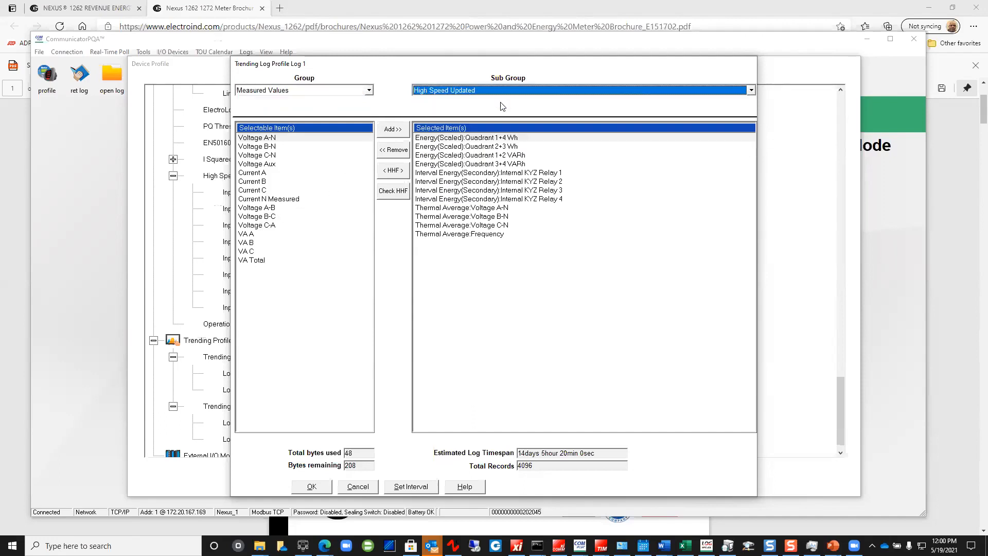
click(750, 91)
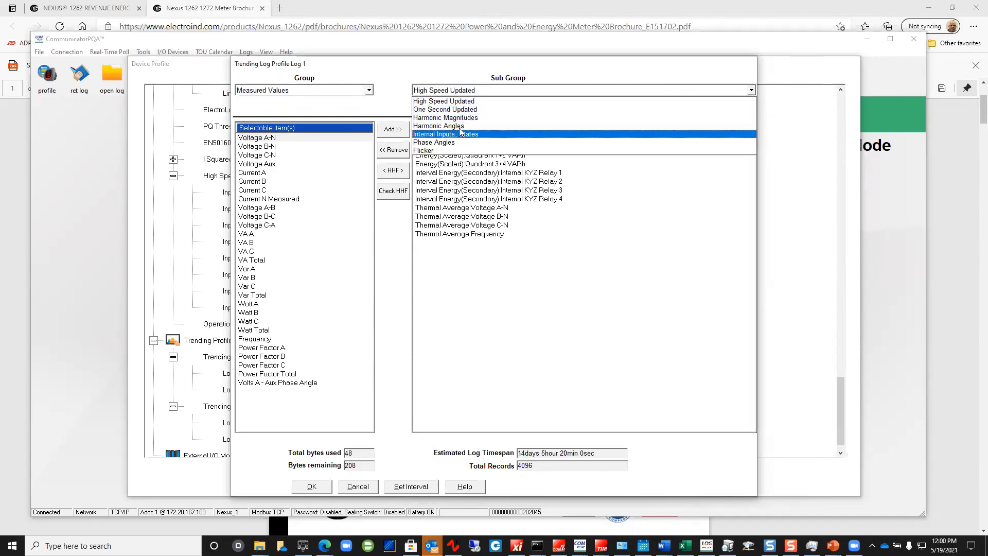
click(368, 91)
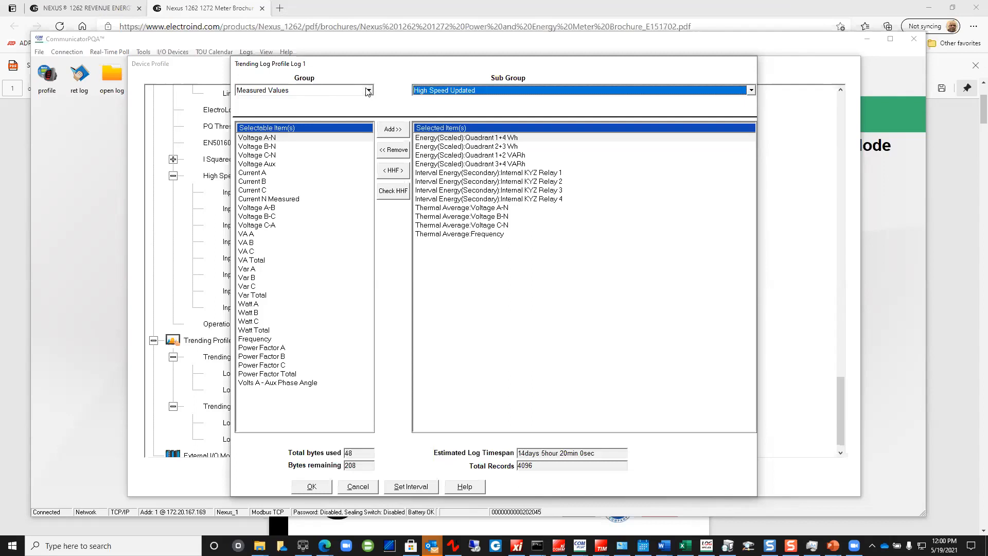
View Interval Accumulators stored in the log as Secondary, highlight Internal KYZ Relay 1, and accept the Log 1 profile
click(312, 90)
click(293, 126)
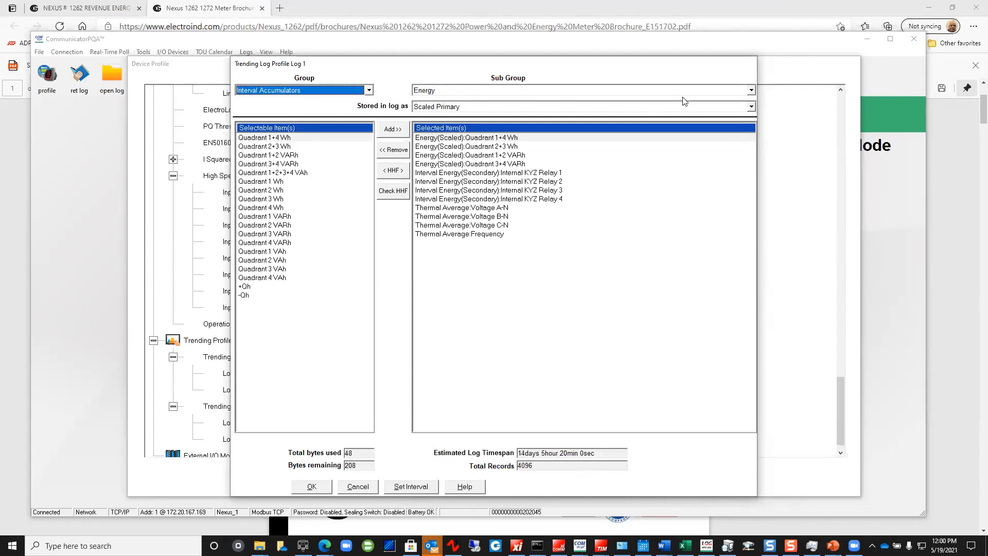
click(751, 107)
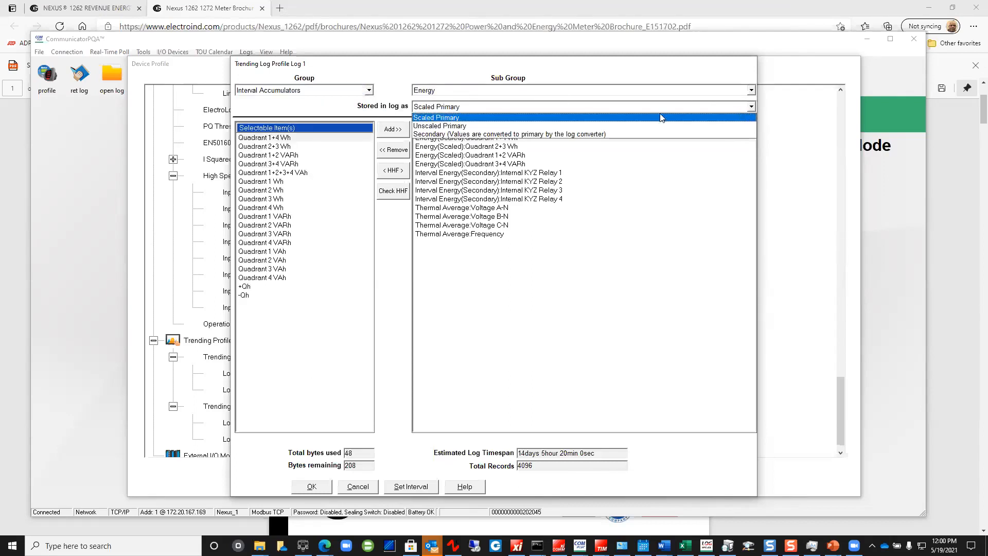
click(568, 135)
click(281, 304)
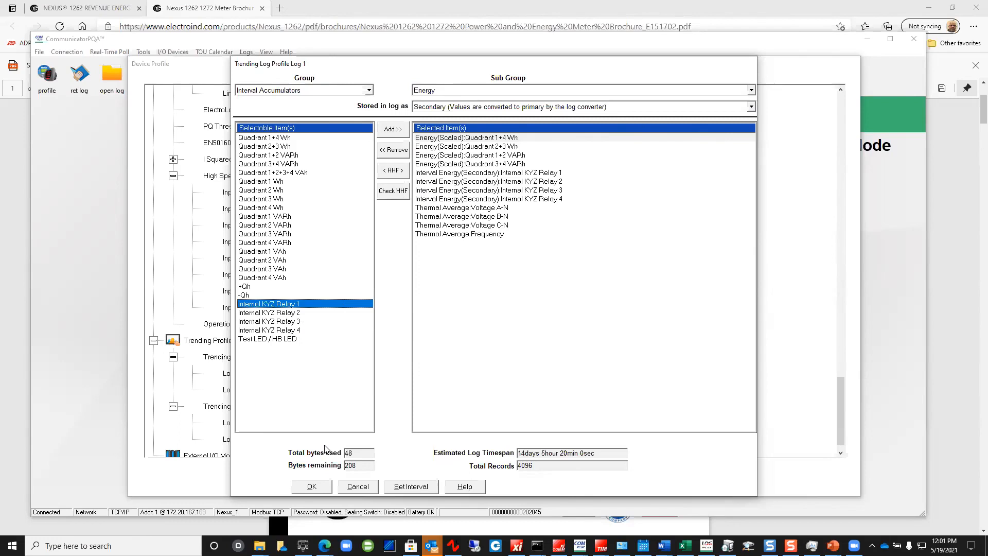
click(323, 489)
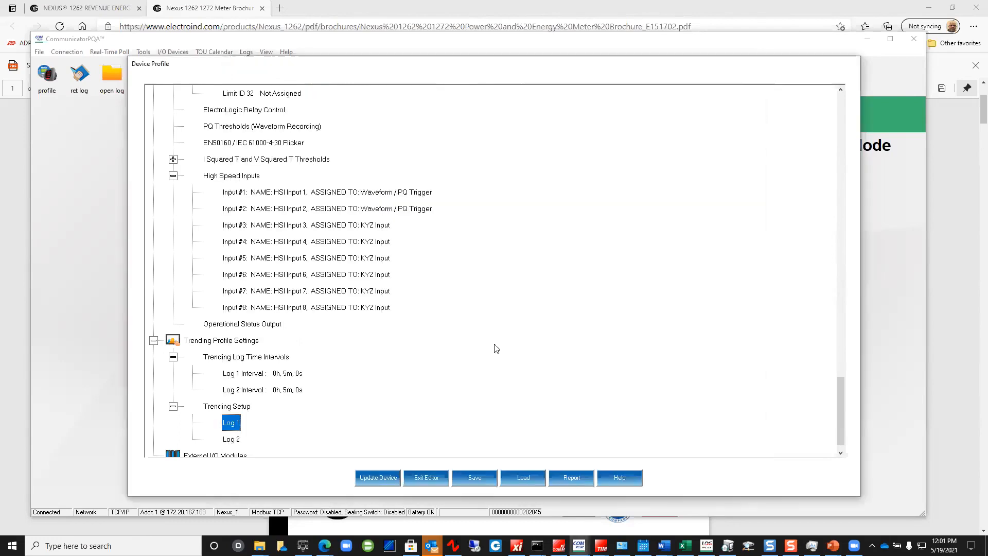
Open the External I/O Modules settings and review the device types available for module 1
click(231, 423)
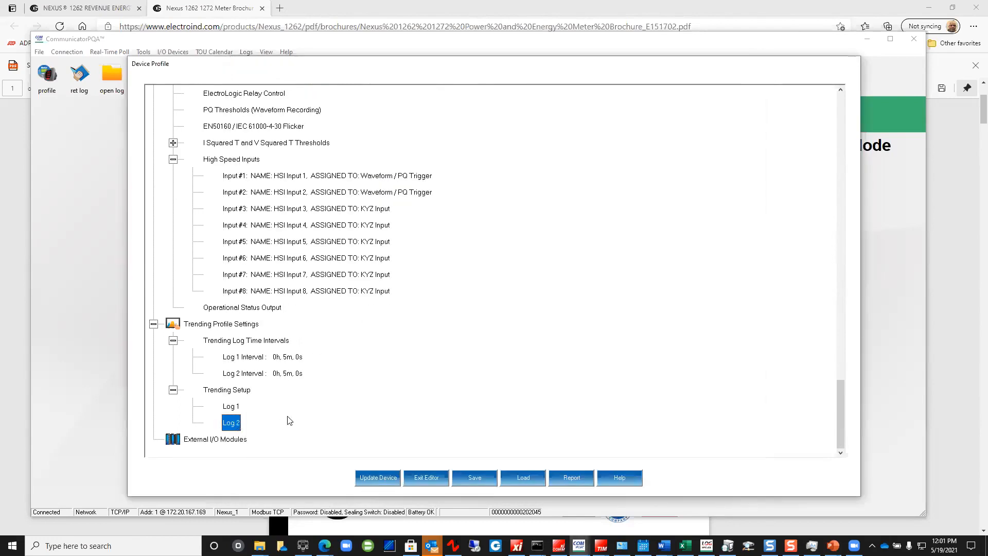
double_click(215, 440)
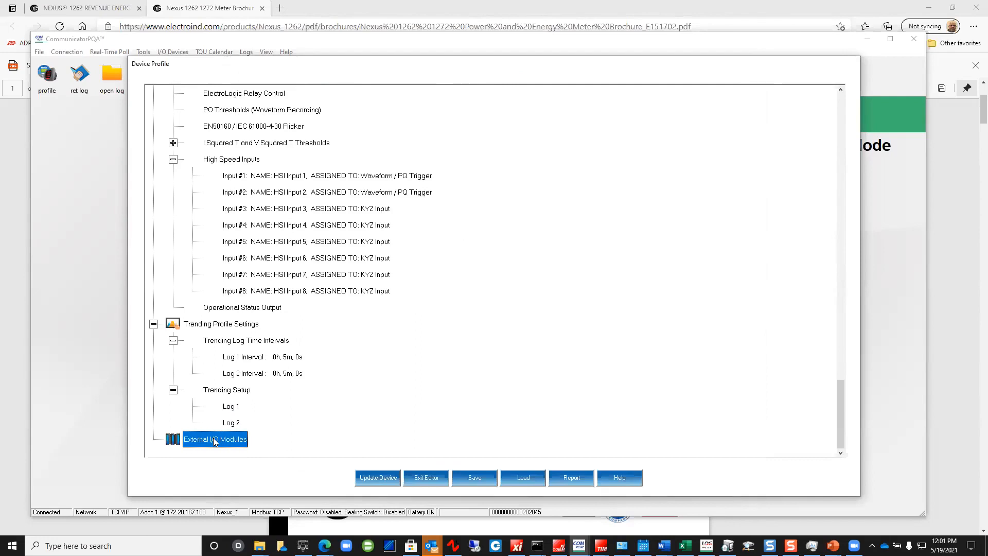
click(461, 196)
click(462, 194)
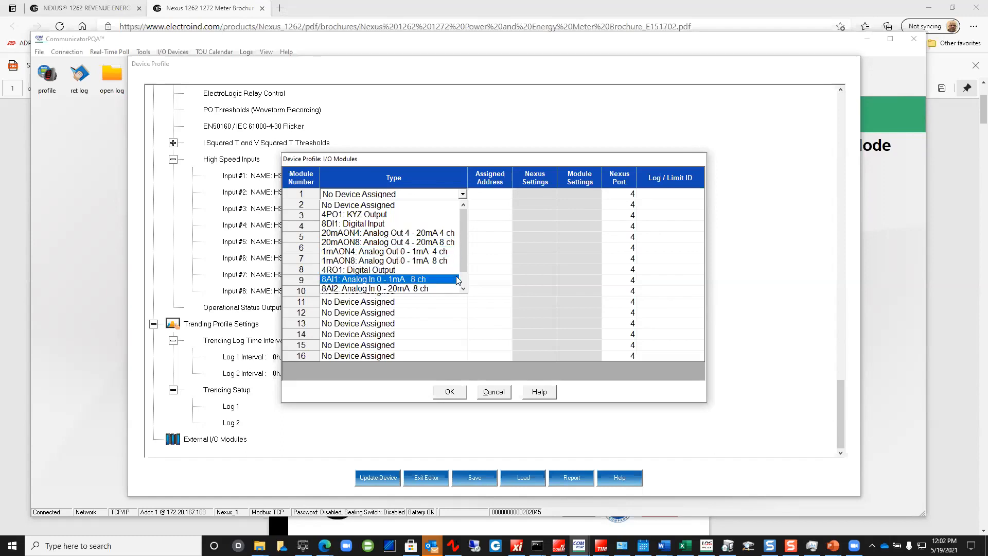
click(463, 289)
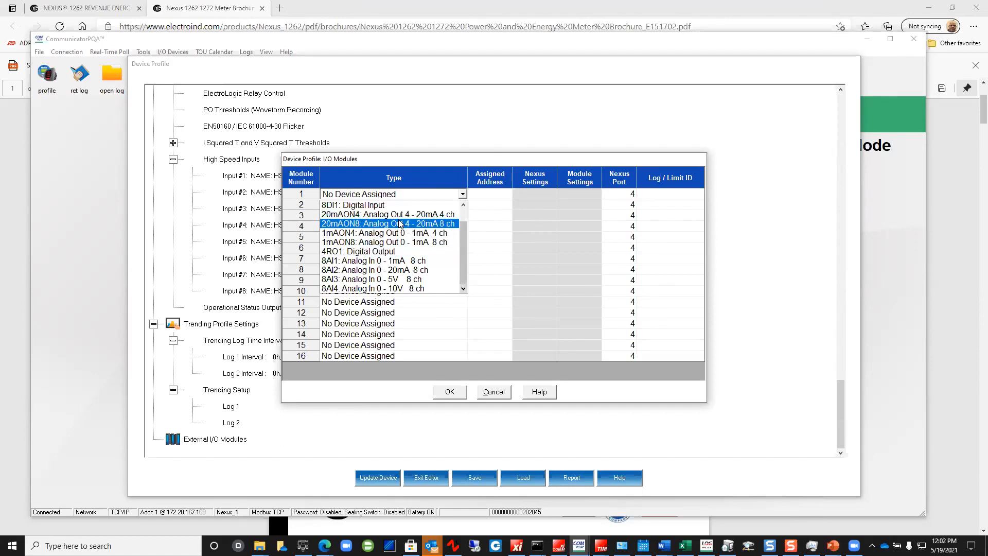
drag(464, 253, 466, 218)
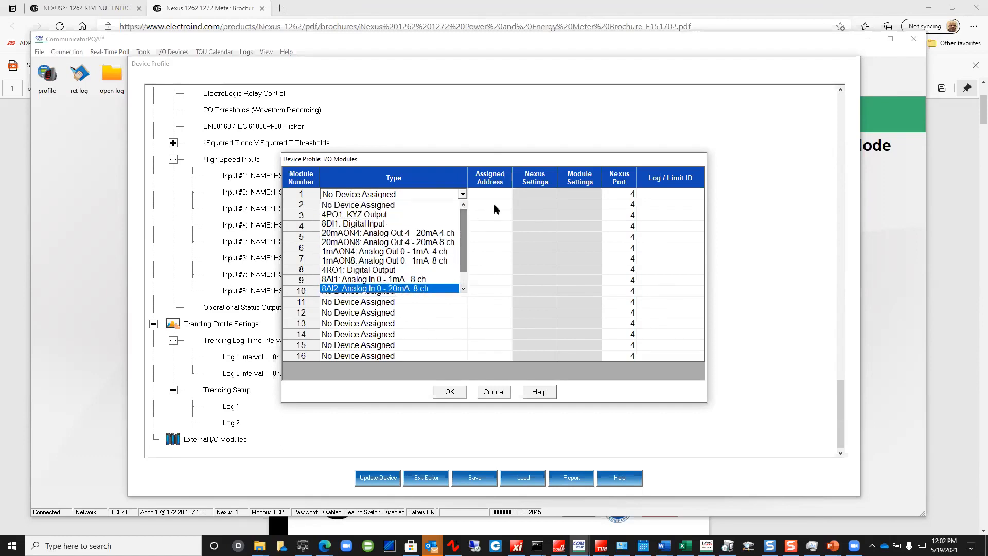
Check the assigned address choices for module 1, revisit its type choices, and cancel the I/O Modules dialog
click(506, 196)
click(507, 196)
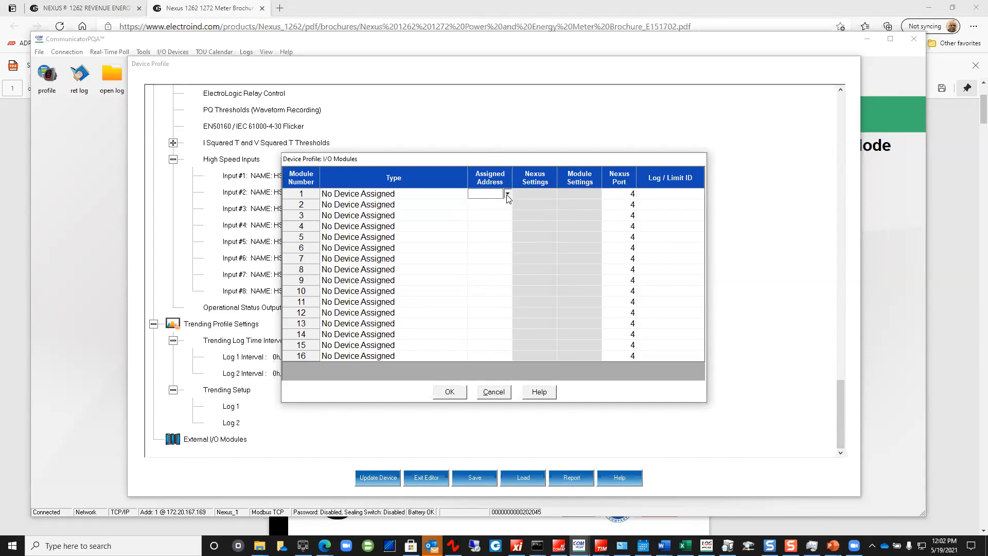
click(508, 194)
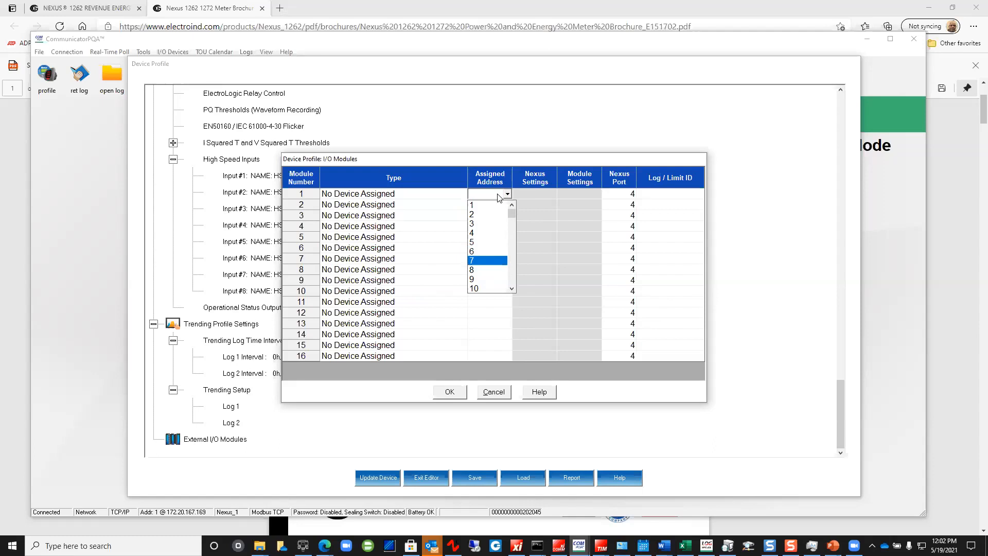
click(446, 194)
click(466, 198)
click(462, 194)
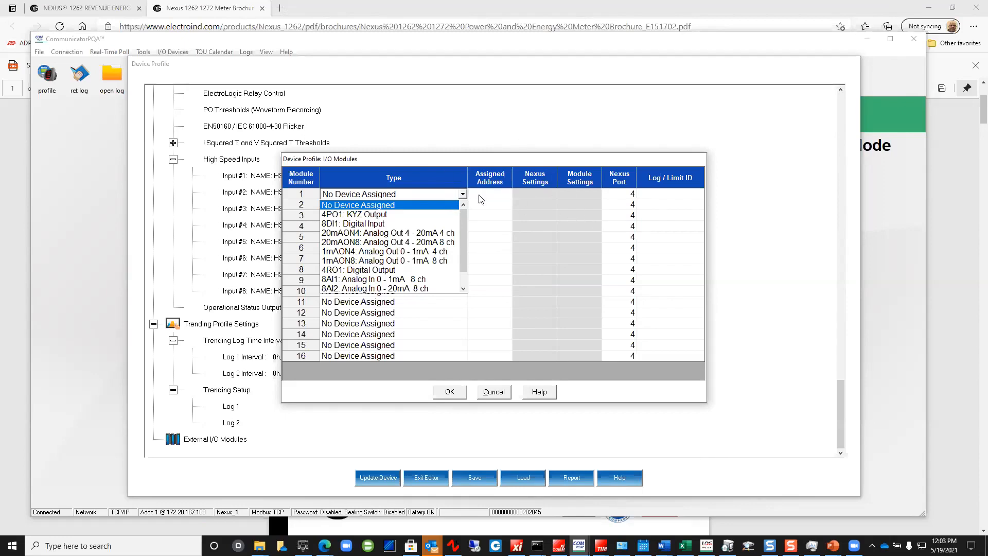
click(493, 392)
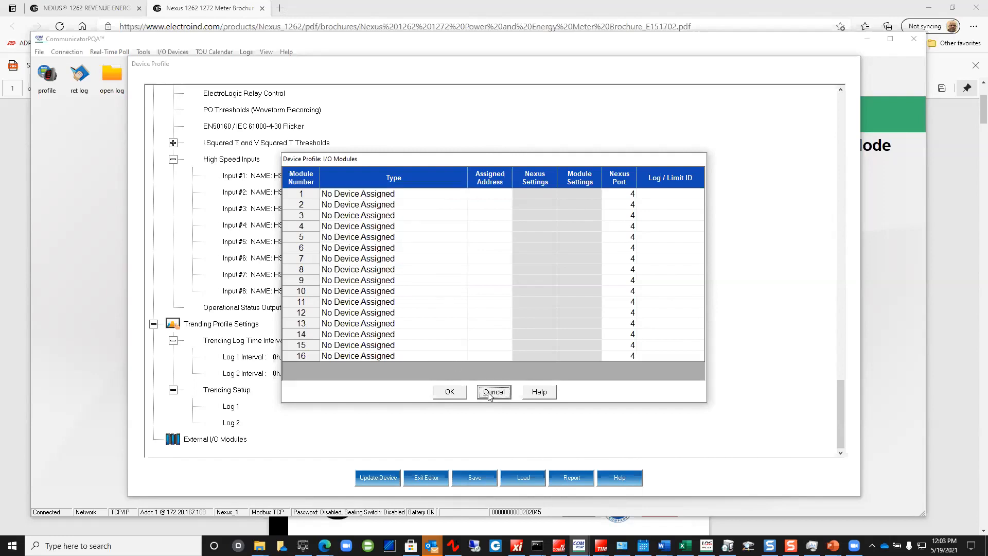
click(488, 393)
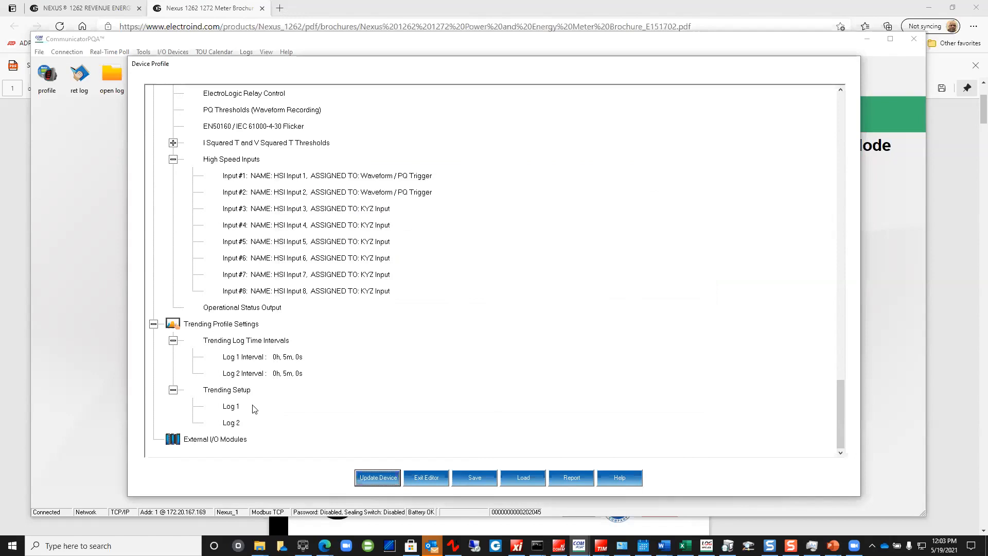
Look back over the device profile tree from High Speed Inputs to General Settings, and reposition the Device Profile window
scroll(529, 301, up, 3)
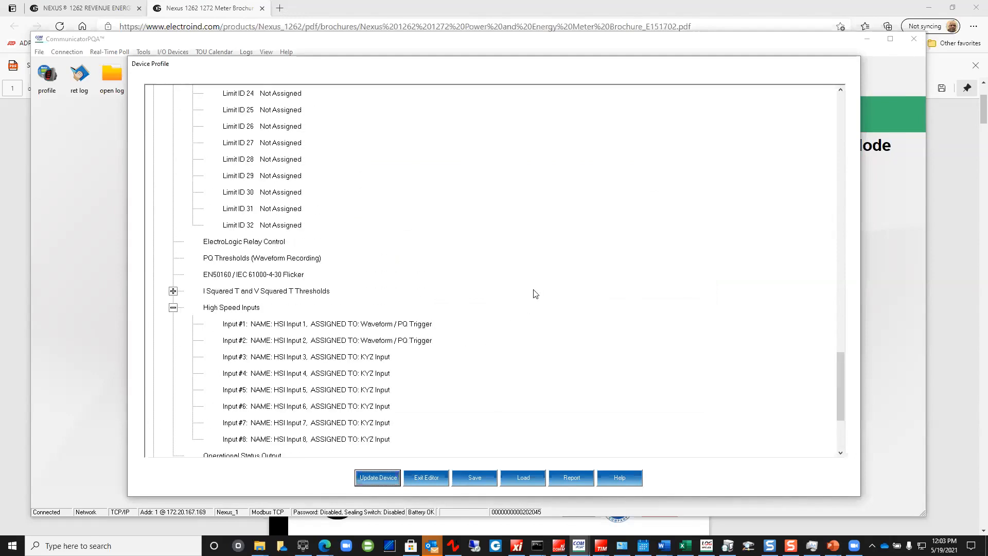
scroll(535, 293, up, 10)
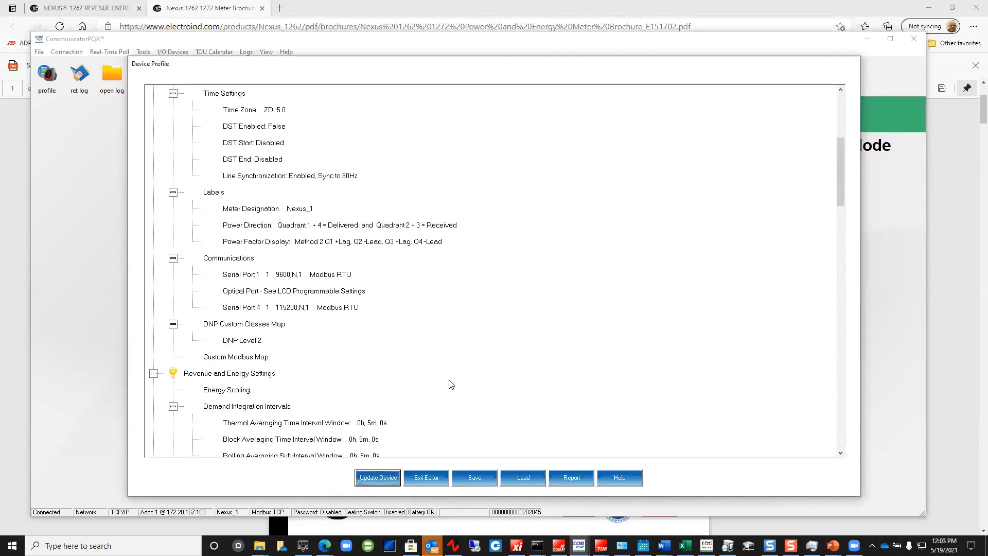
scroll(451, 384, up, 5)
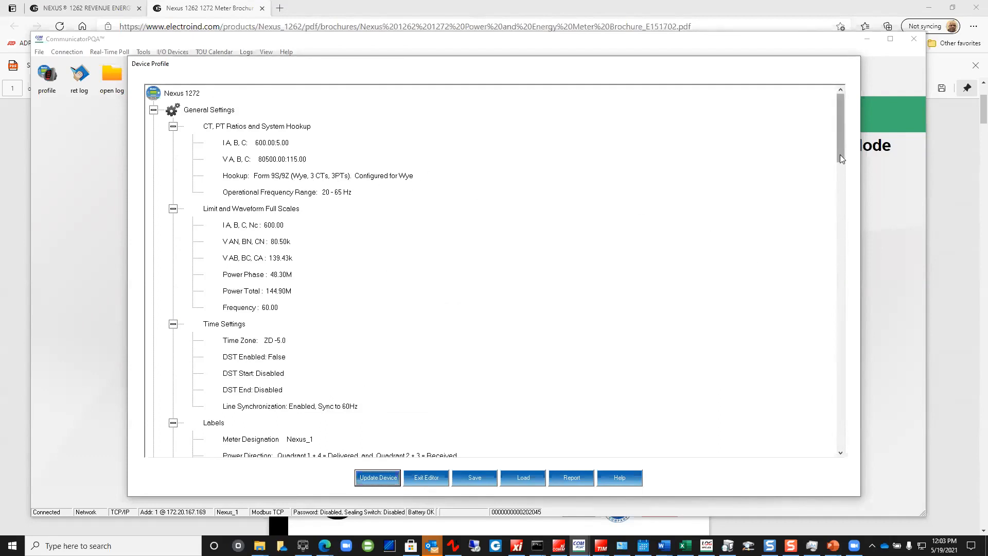
drag(842, 159, 845, 184)
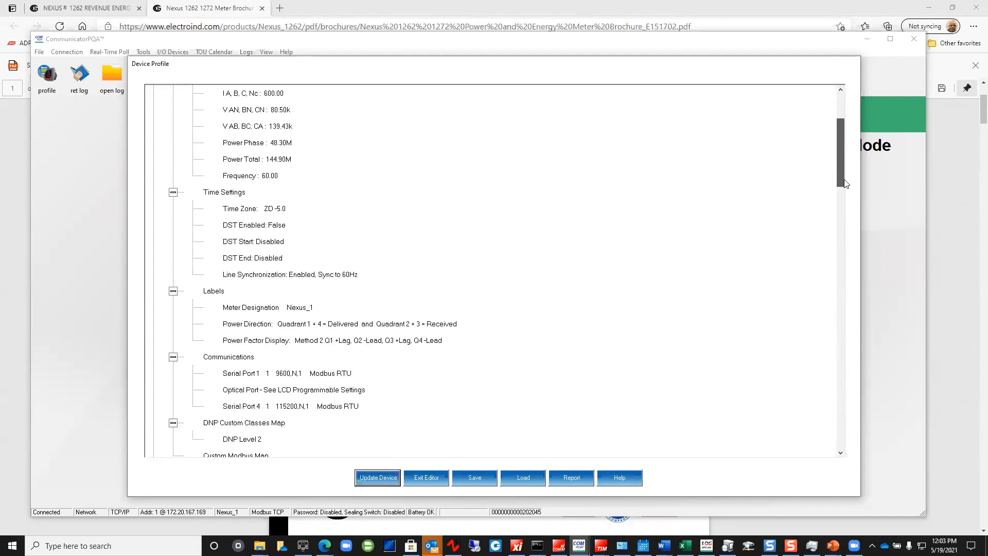
drag(846, 184, 847, 179)
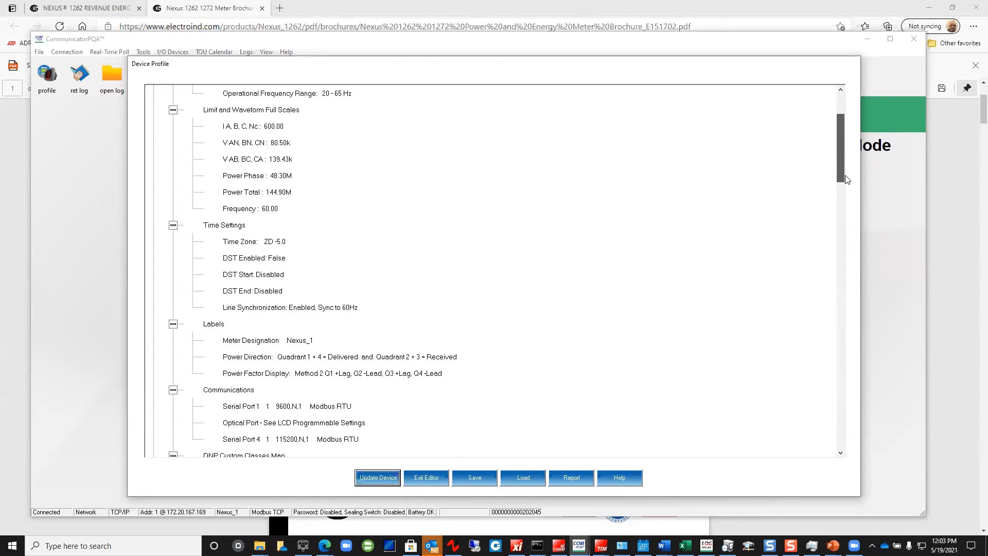
drag(846, 179, 845, 179)
drag(696, 66, 703, 42)
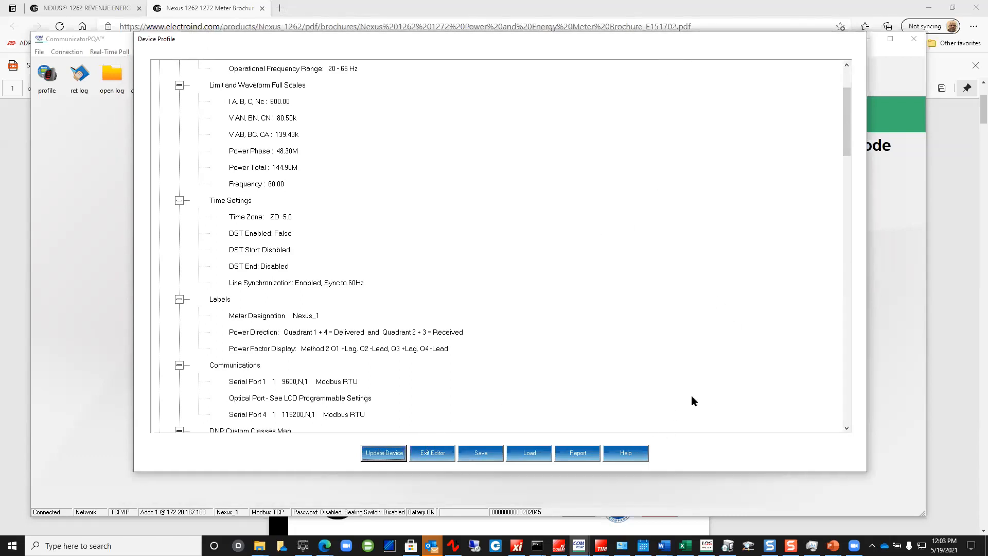
click(846, 430)
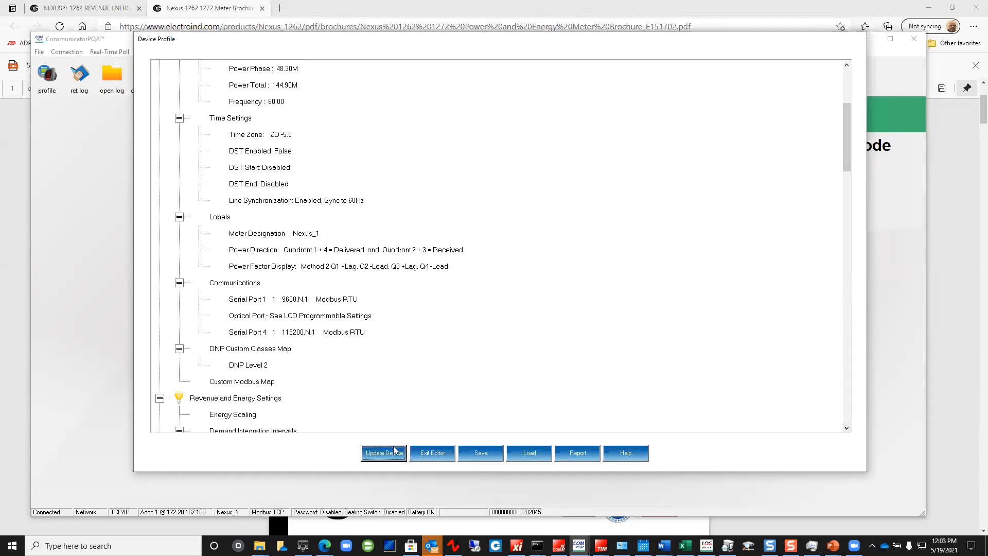
Start the device update, cancel it at the log retrieval prompt, and exit the Device Profile editor
click(498, 451)
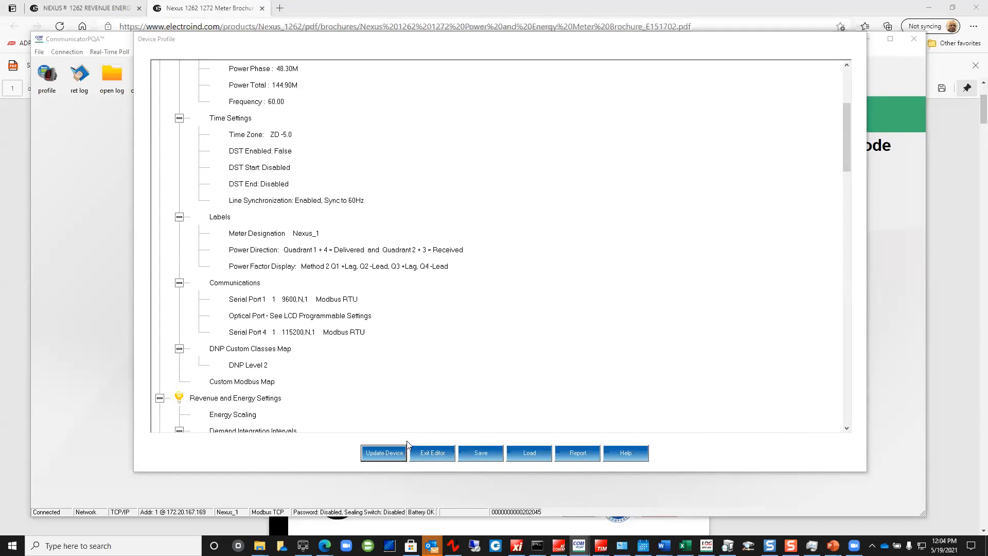
click(390, 454)
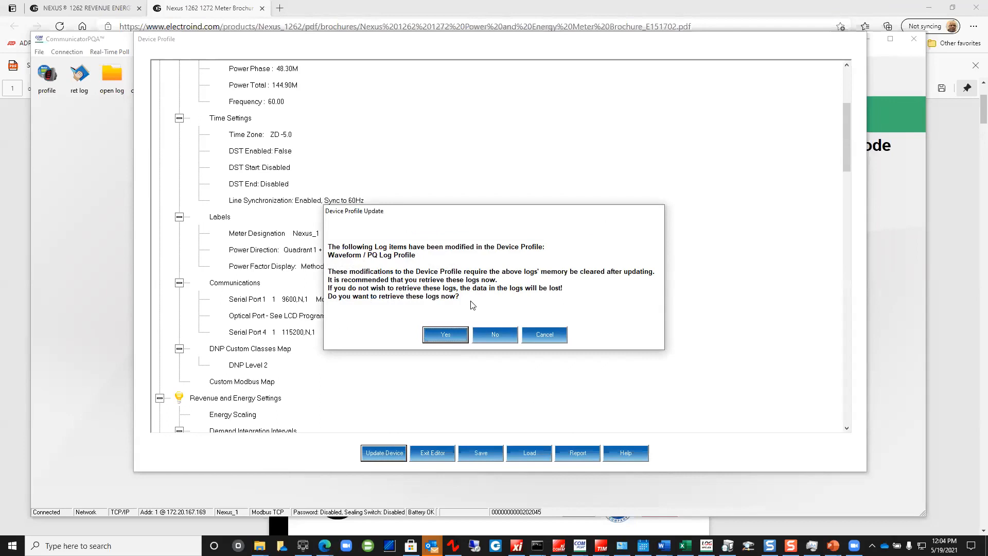
click(538, 330)
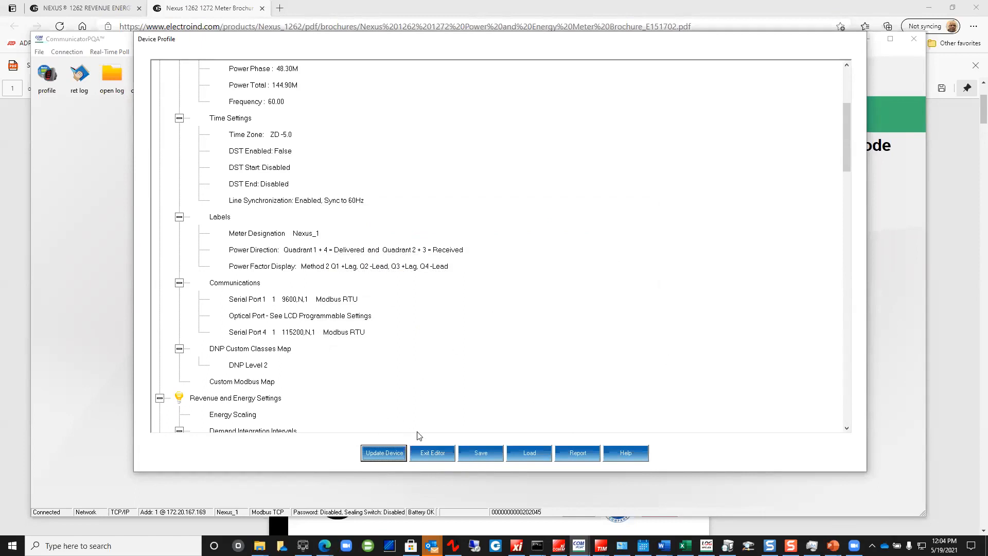
click(434, 454)
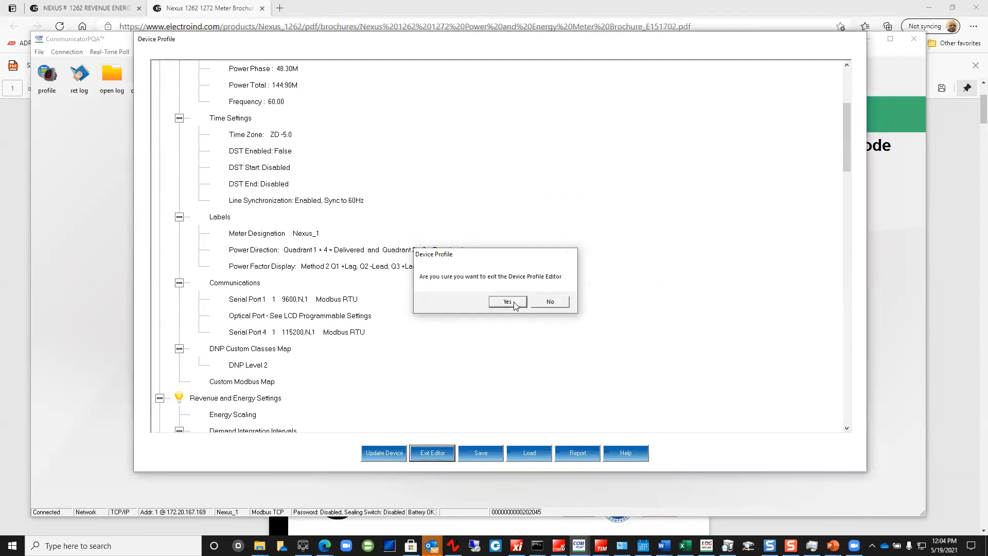
click(507, 303)
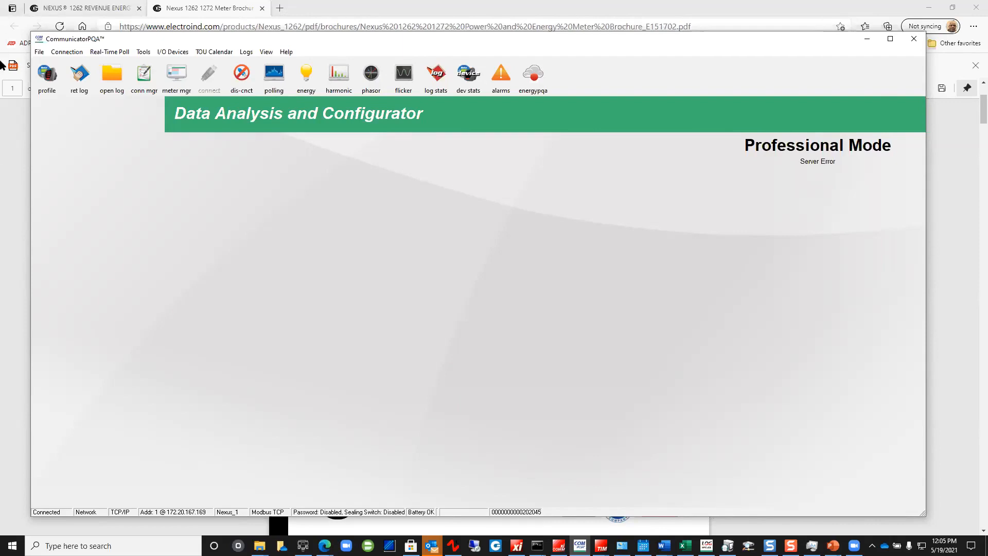
Disconnect from the current meter and connect to the Training Nexus 1450 location
click(242, 90)
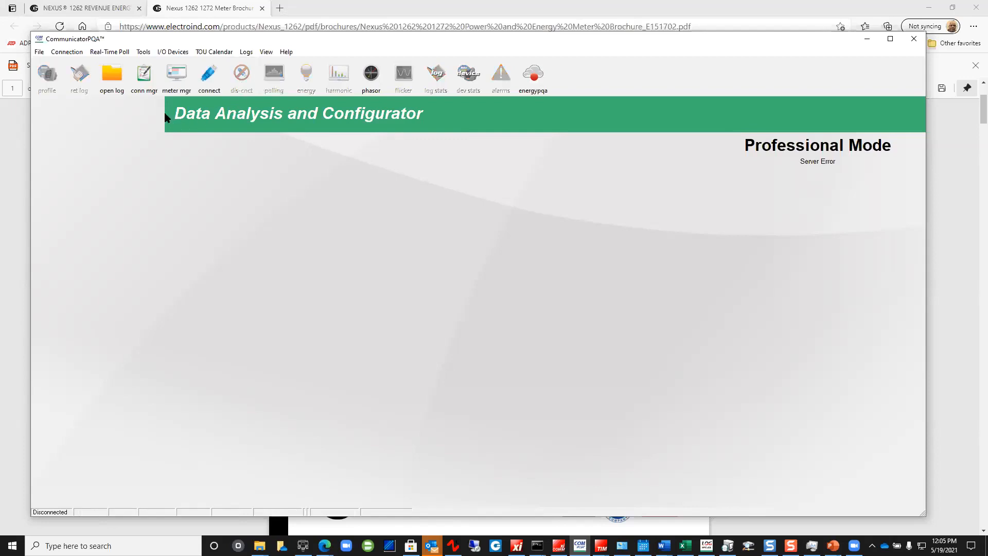
click(144, 83)
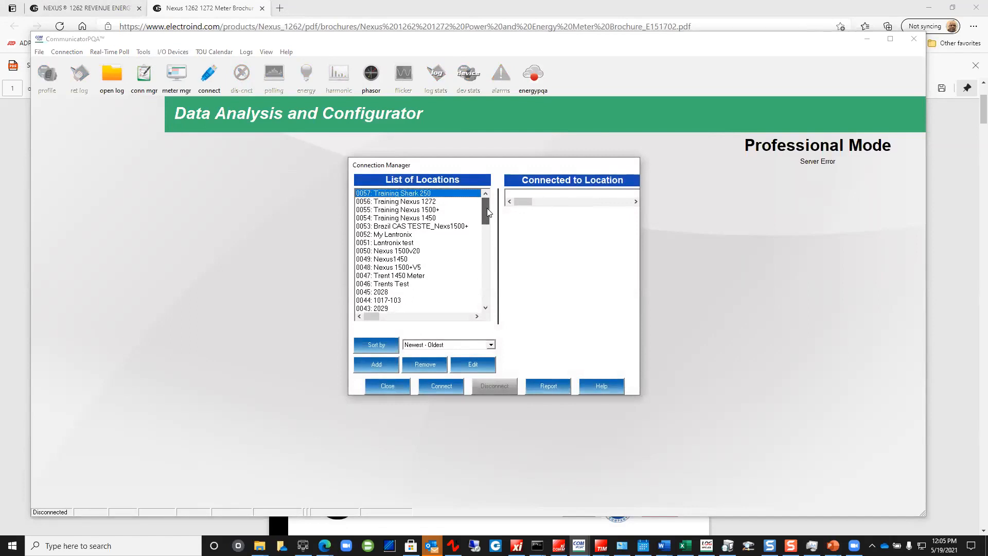
click(432, 218)
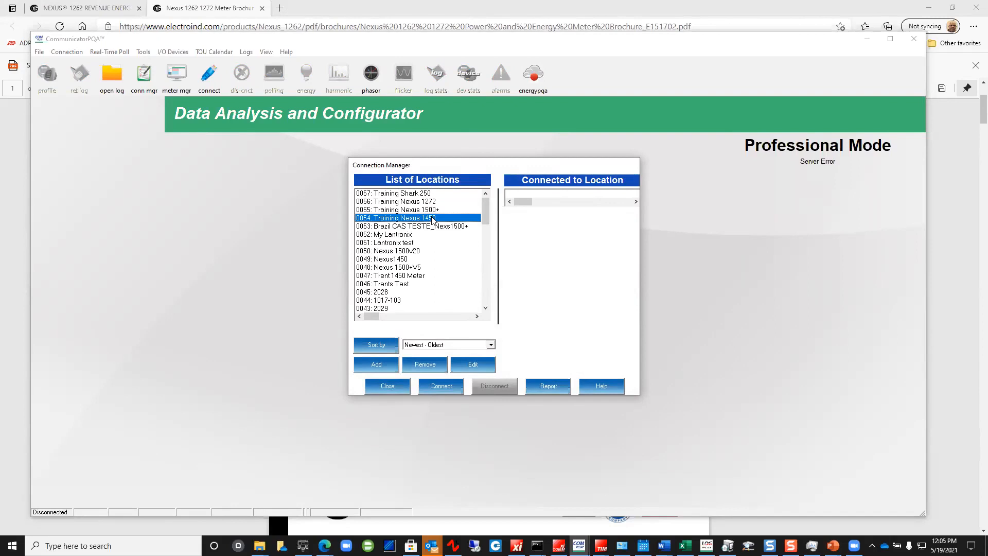
double_click(432, 219)
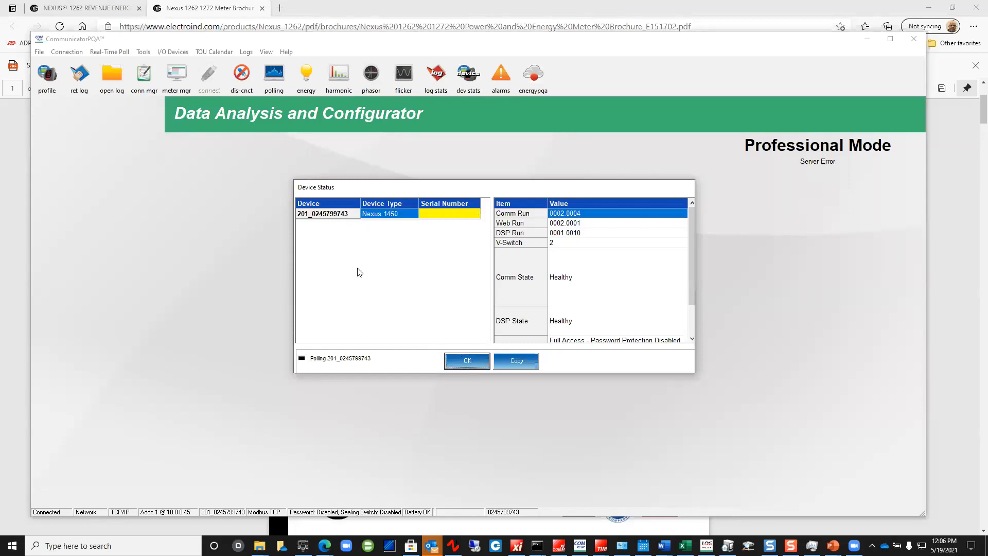
Disconnect from the Nexus 1450 meter and reopen the Connection Manager's list of locations
click(241, 73)
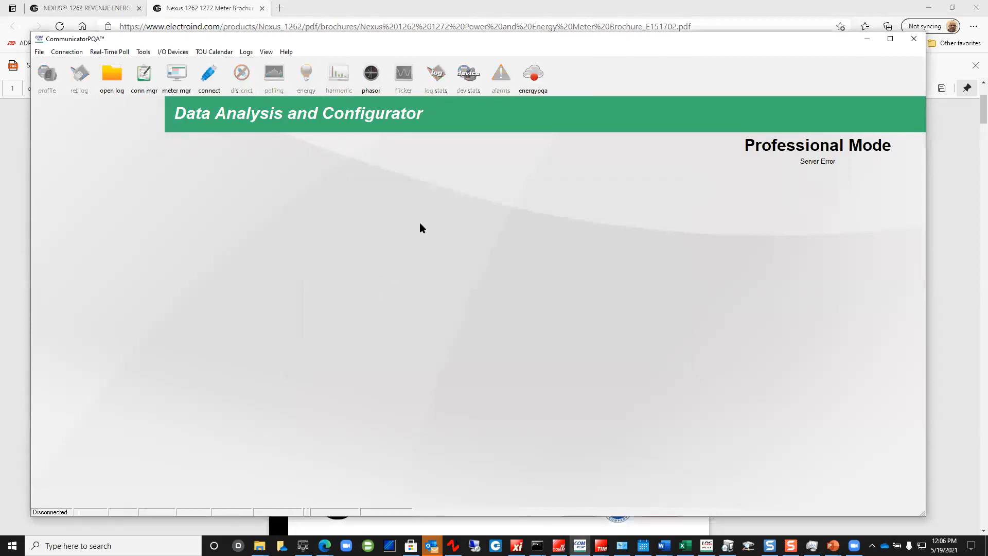
click(209, 75)
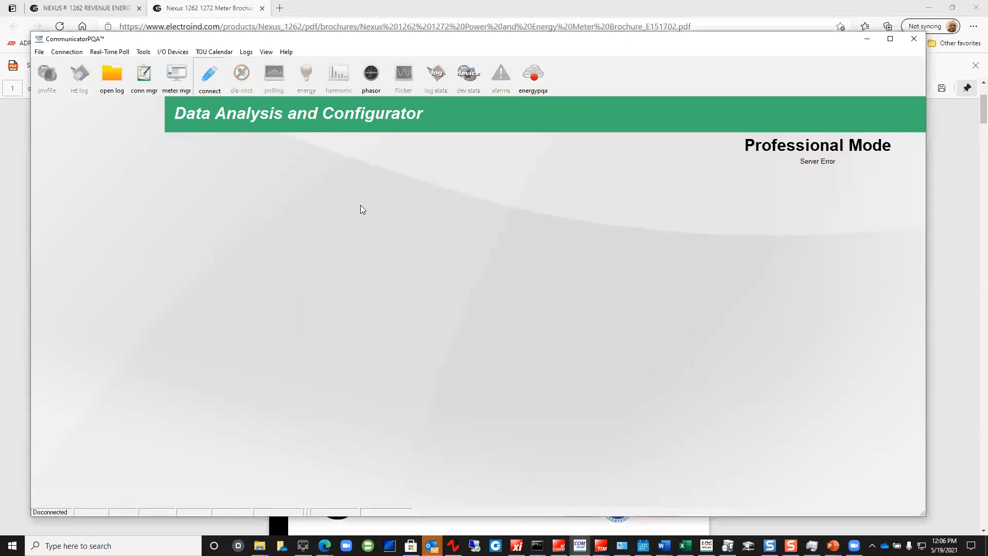
click(501, 362)
click(147, 85)
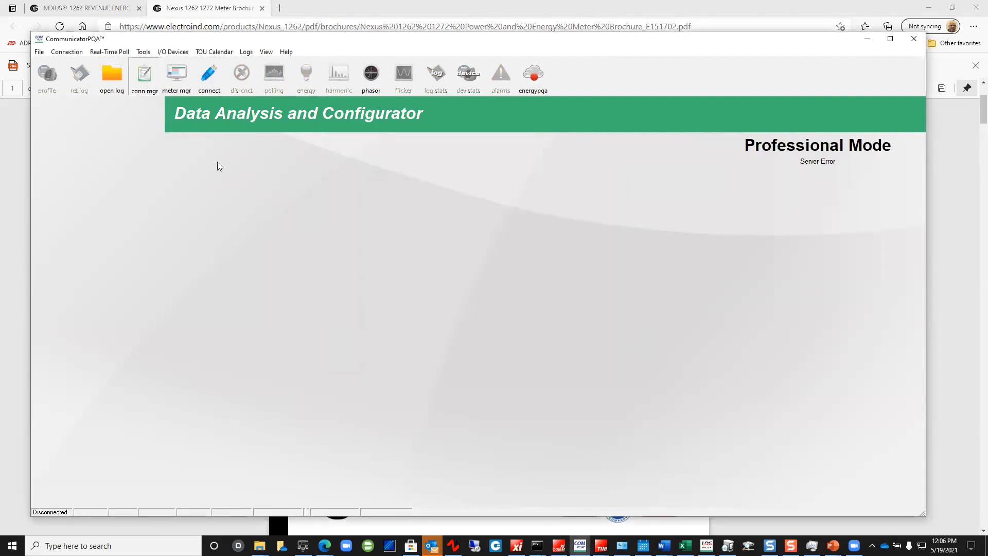
mouse_move(487, 204)
mouse_down()
mouse_move(480, 271)
mouse_move(487, 197)
mouse_up()
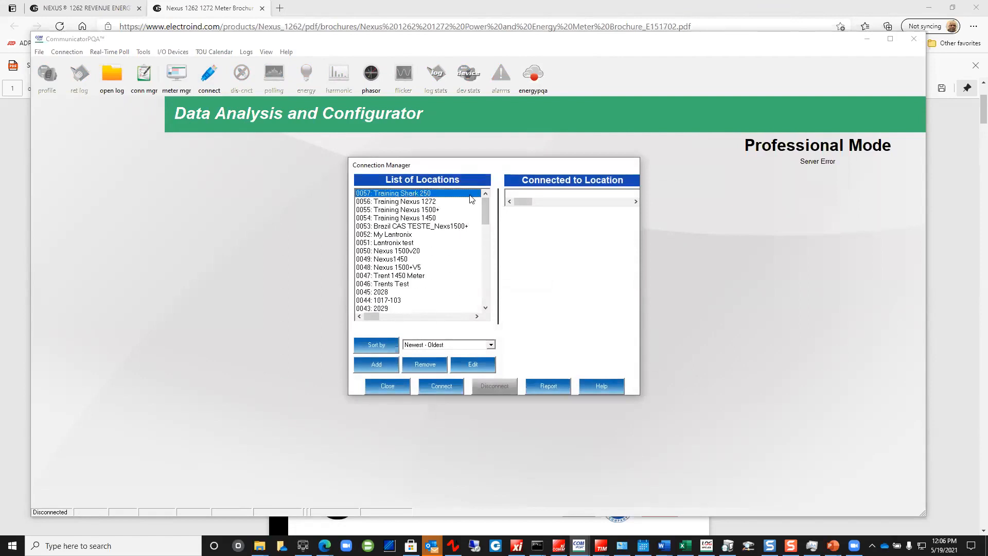
drag(465, 169, 462, 165)
mouse_move(484, 202)
mouse_down()
mouse_move(477, 251)
mouse_move(480, 200)
mouse_up()
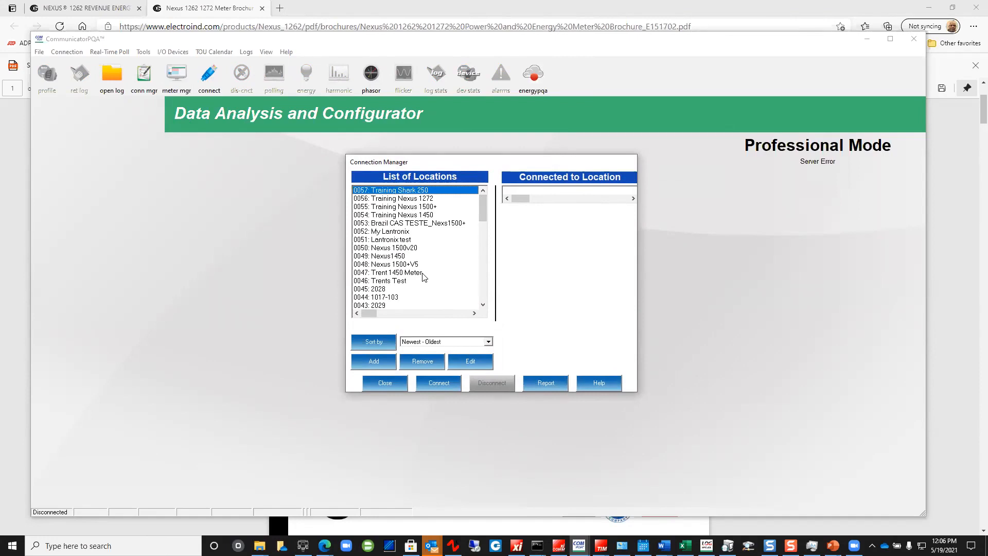
Open the Training Nexus 1450 location for editing and bring up the properties of Device 1
click(425, 200)
click(423, 207)
click(423, 215)
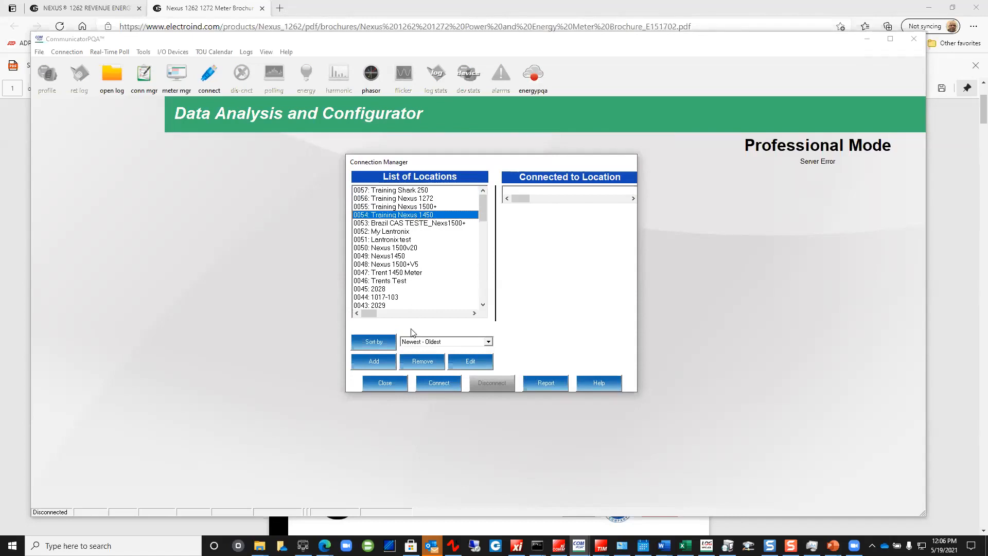
click(470, 363)
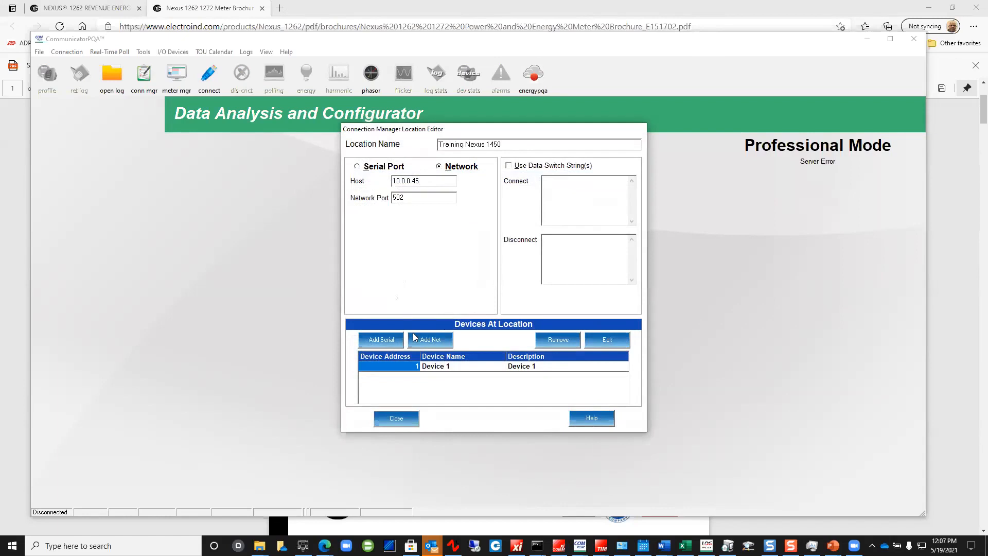
click(439, 367)
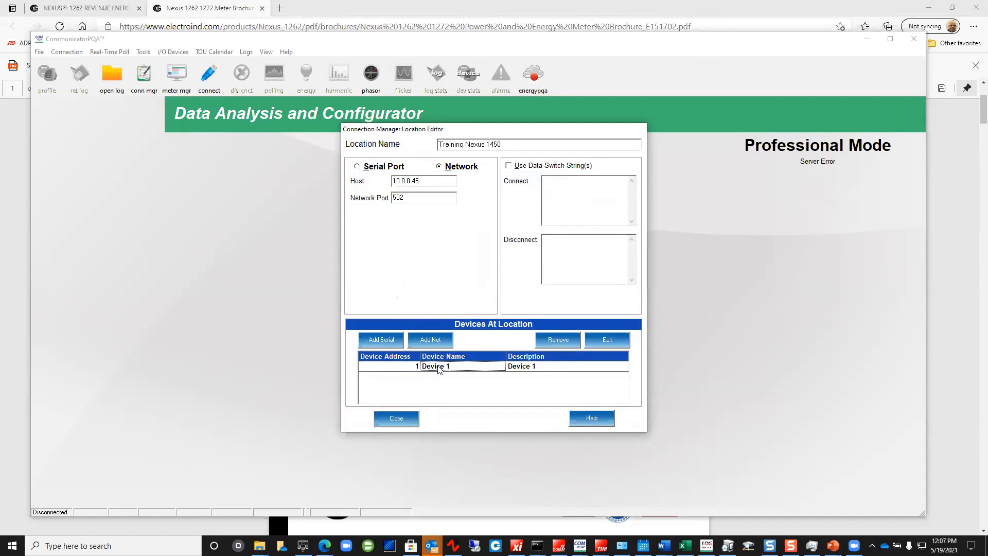
double_click(439, 367)
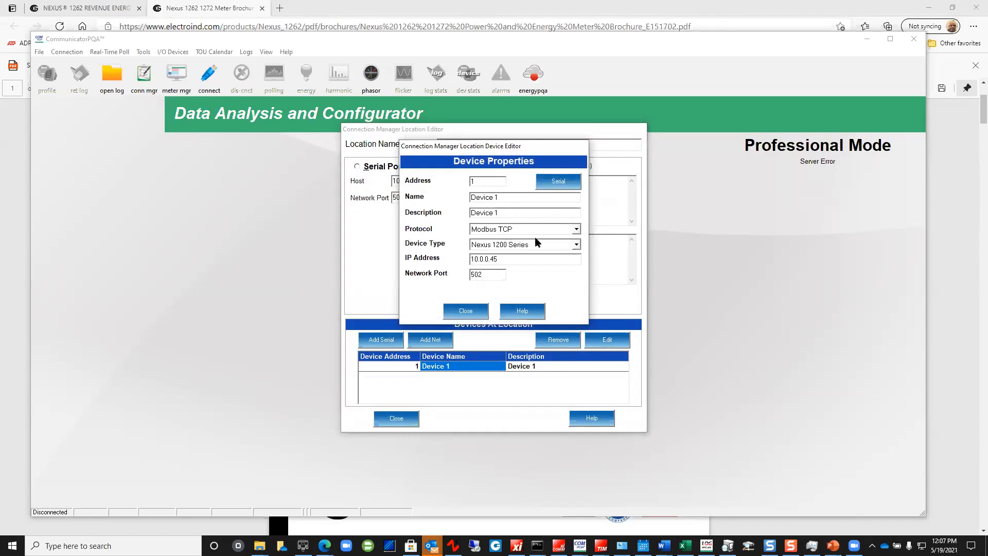
Set Device 1's device type to Nexus 1450 Series and close the device and location editors
click(573, 246)
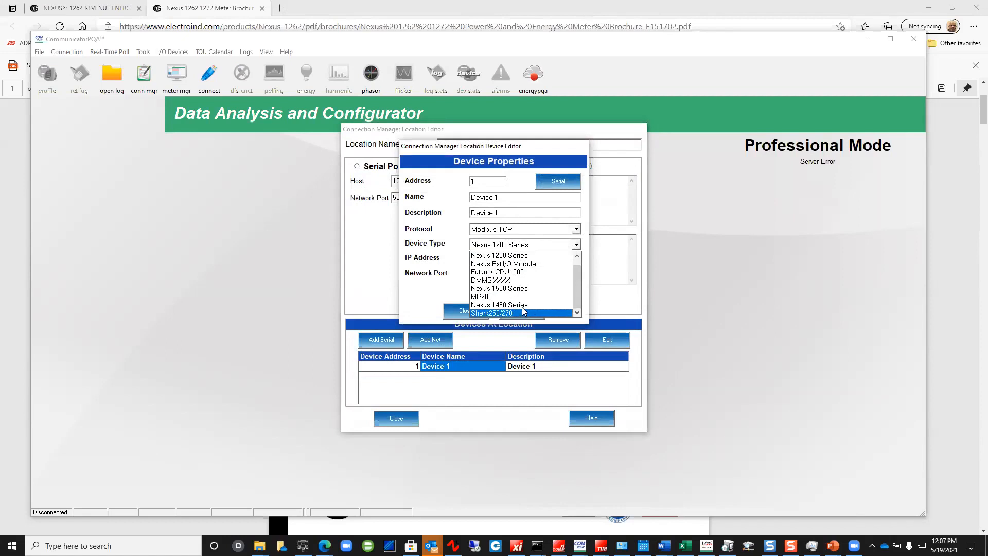
click(523, 257)
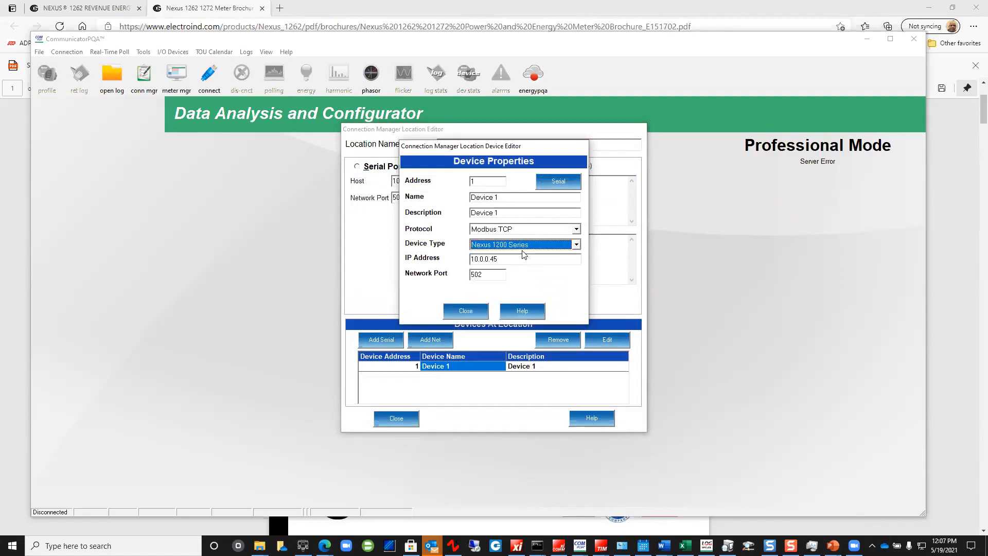
click(576, 245)
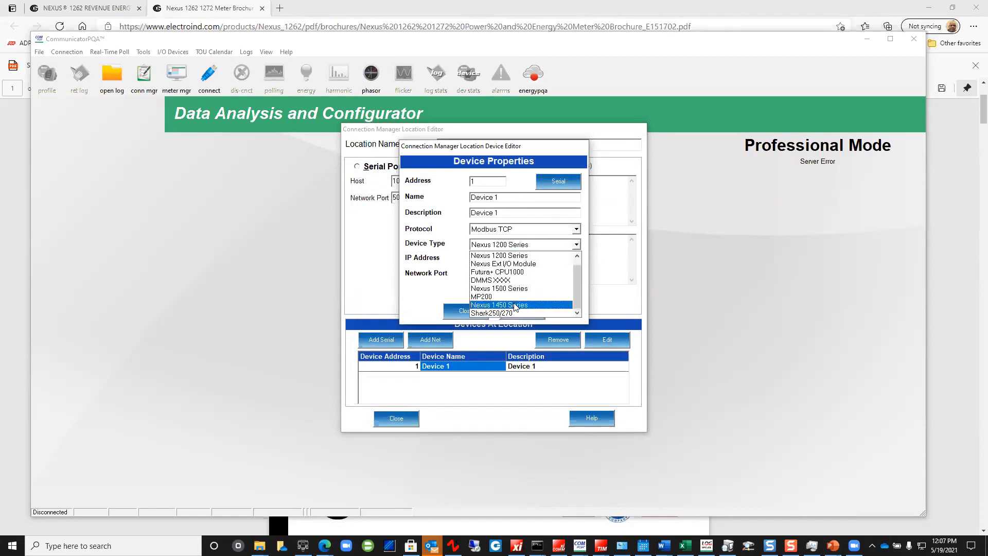
click(516, 304)
click(466, 402)
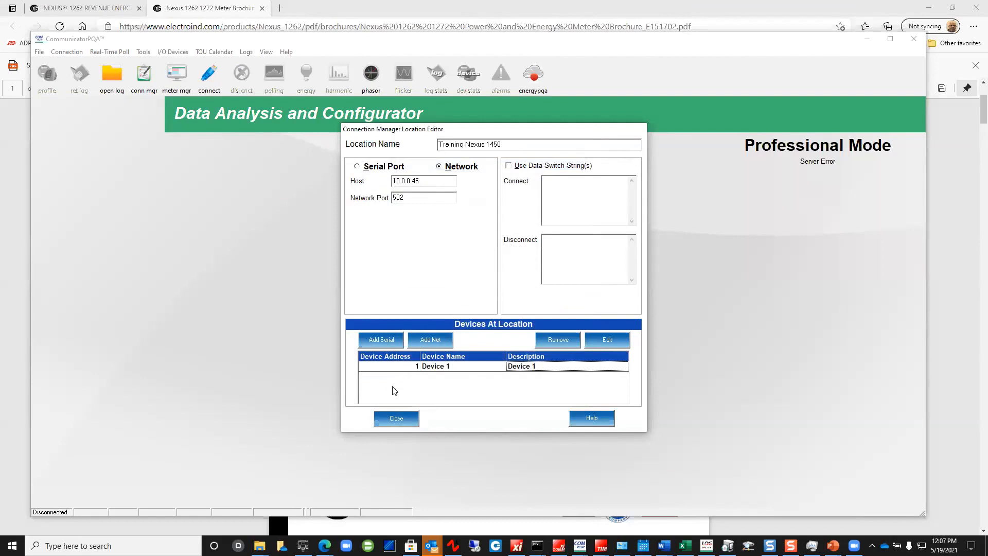
click(400, 416)
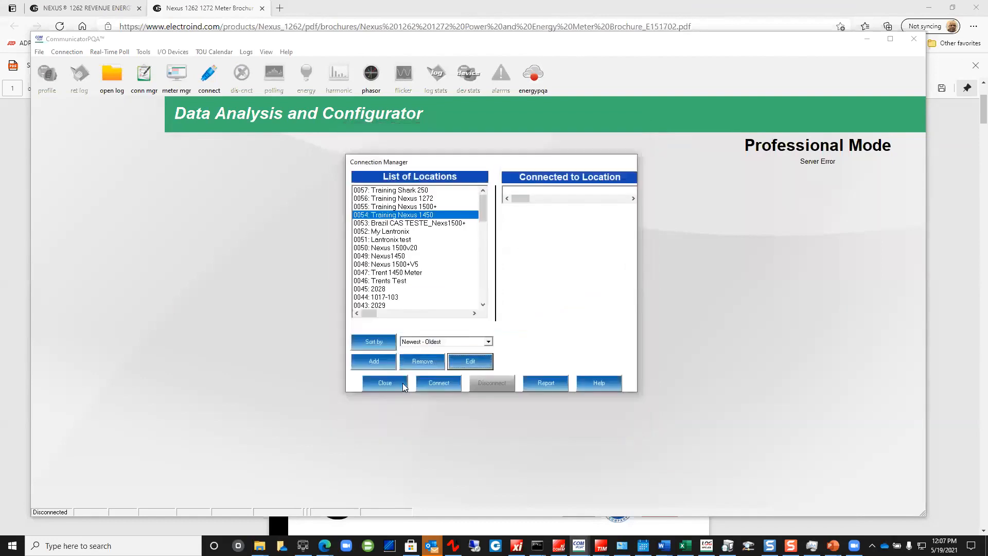
Reconnect to the Training Nexus 1450 location, review its device status down to Protection, and reposition the Device Status window
double_click(424, 215)
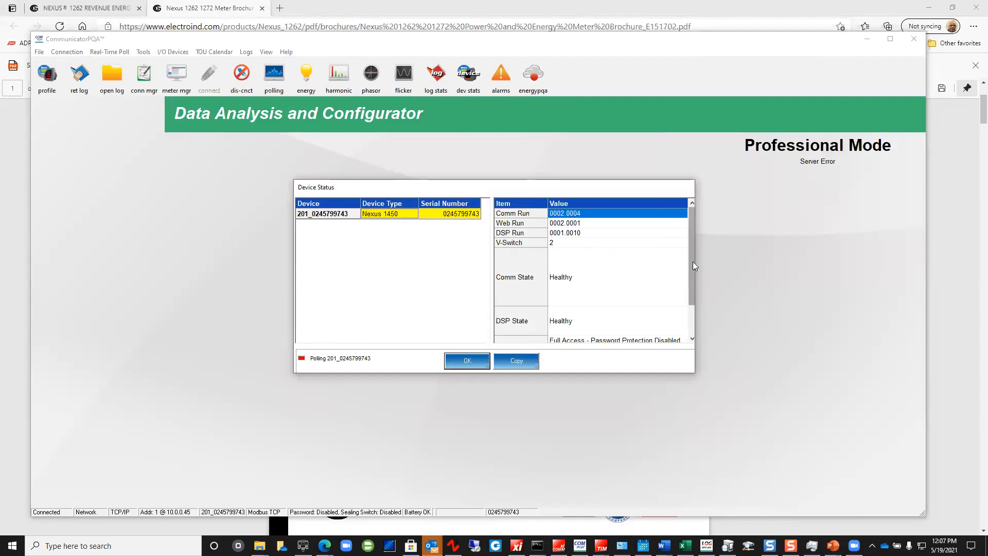
scroll(697, 262, down, 1)
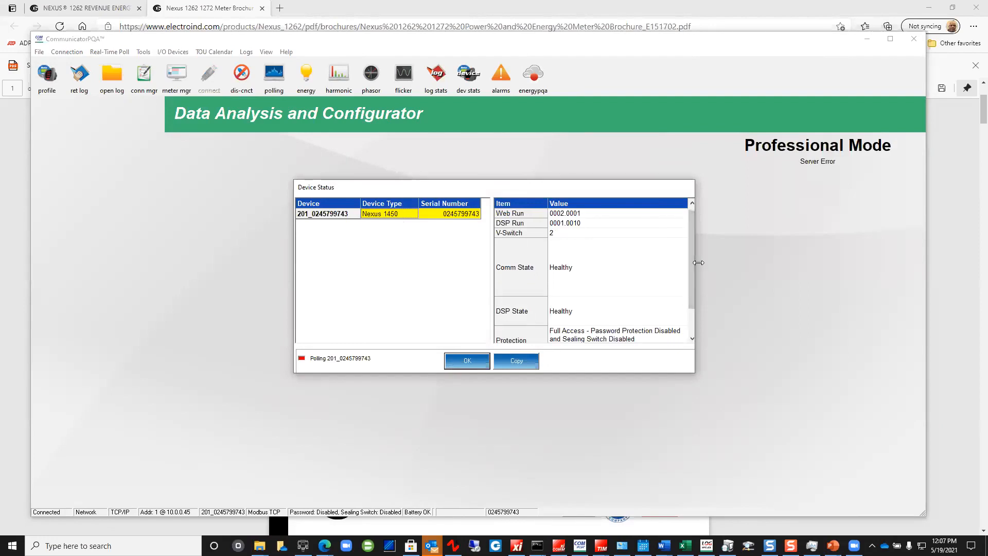
click(693, 338)
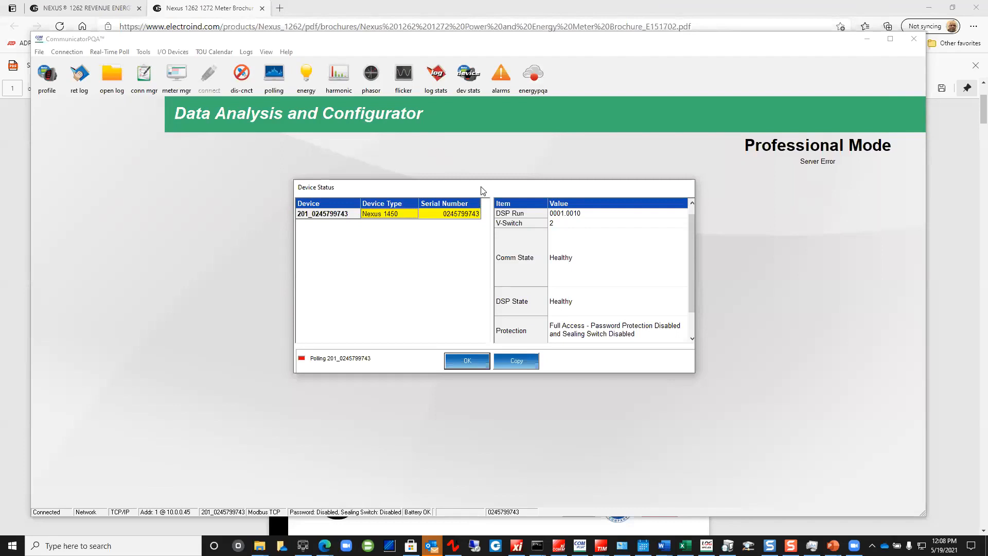
drag(488, 185, 483, 143)
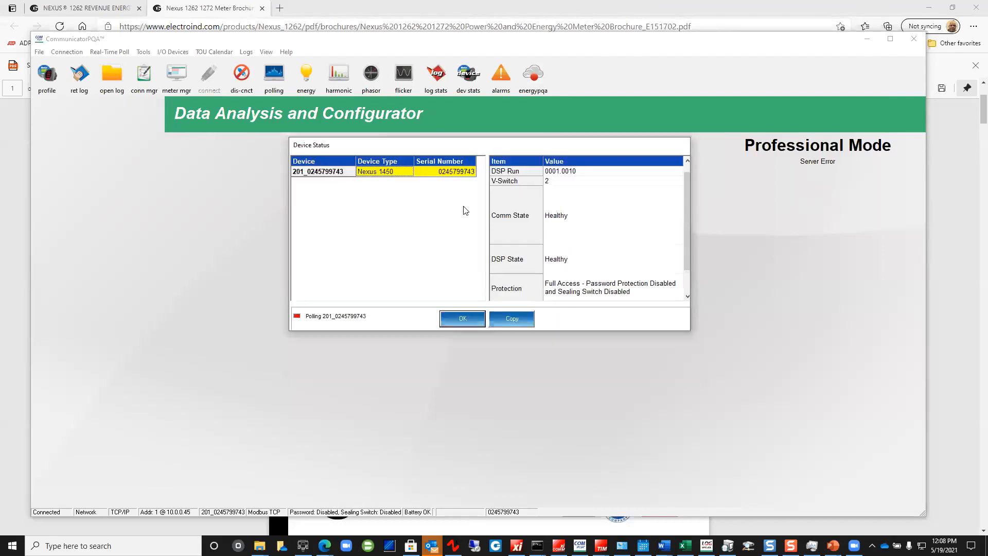
Close the device status and review the meter's real-time polling readings and phasor diagram
click(466, 319)
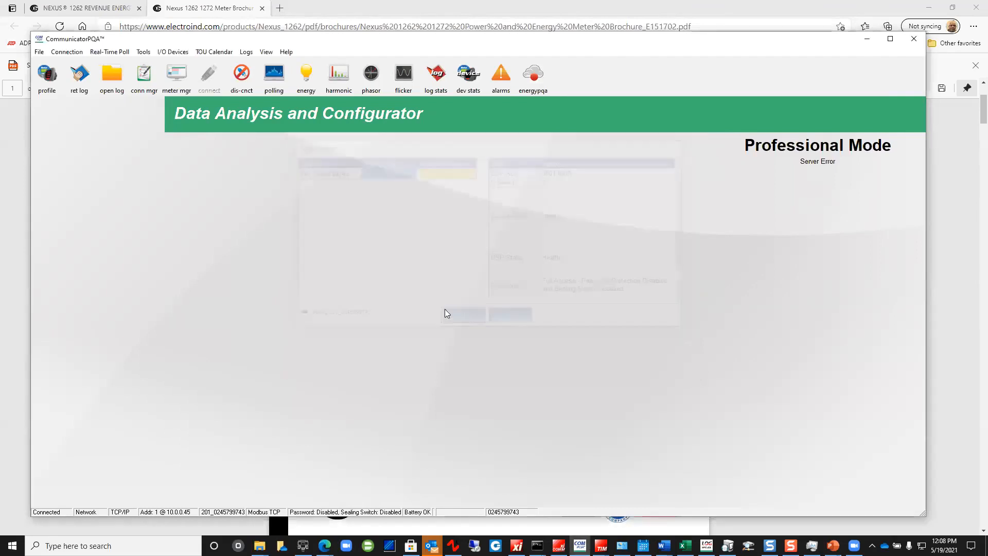
click(275, 75)
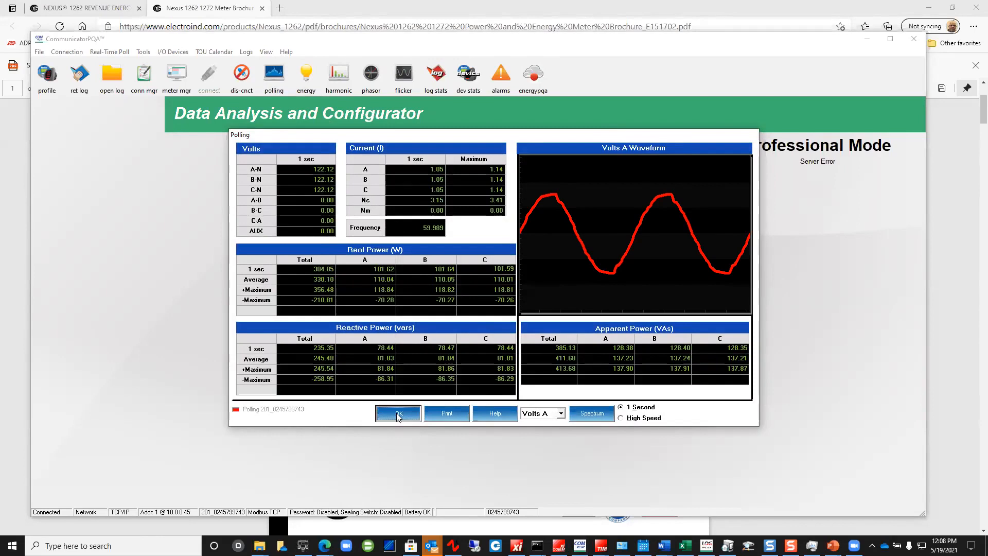
click(397, 415)
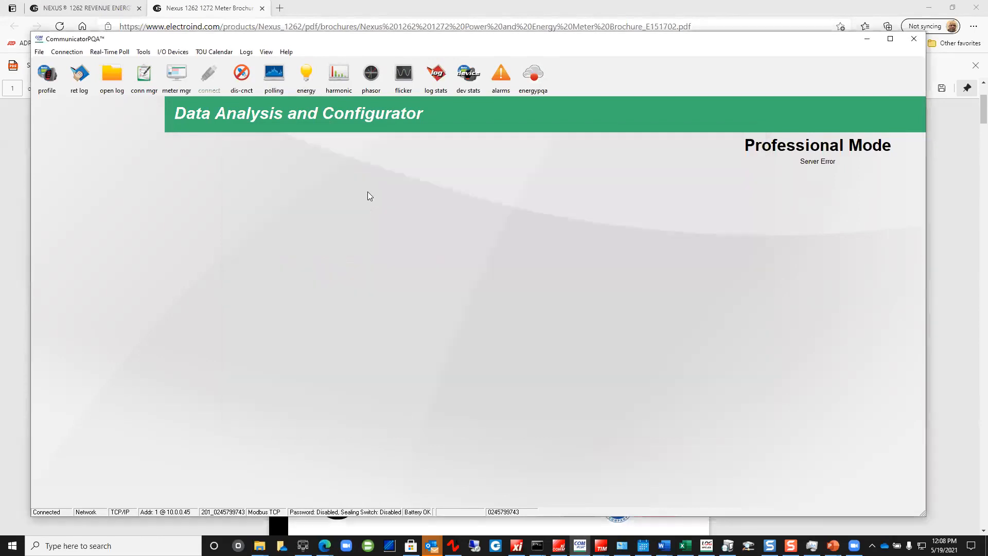
click(371, 77)
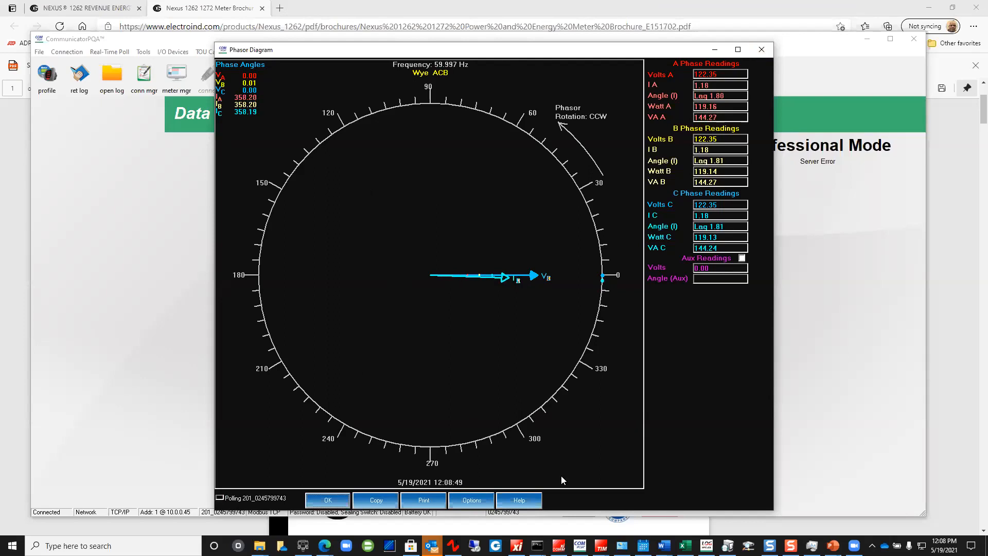
key(Return)
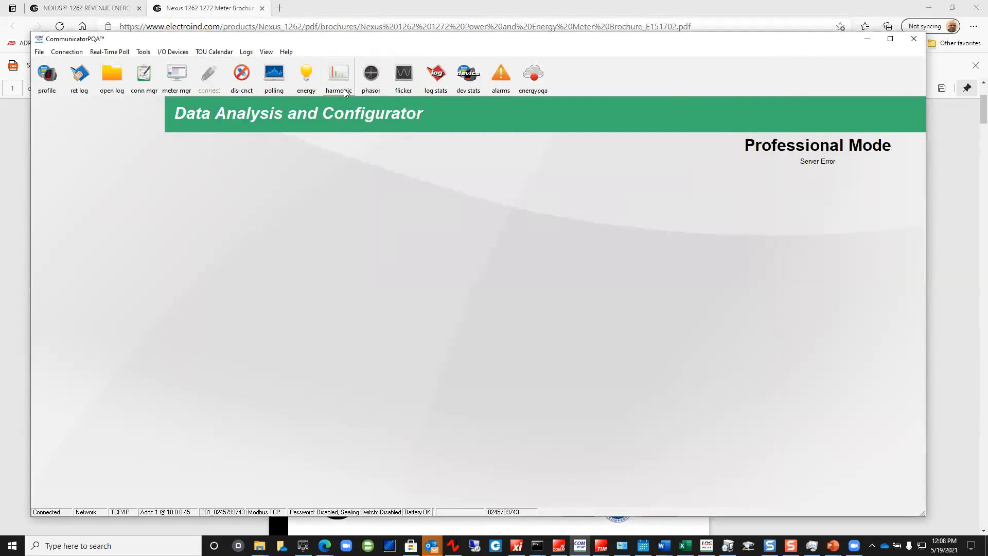
Review the Volts A harmonics as values and as a spectrum, and close the harmonics window
click(338, 76)
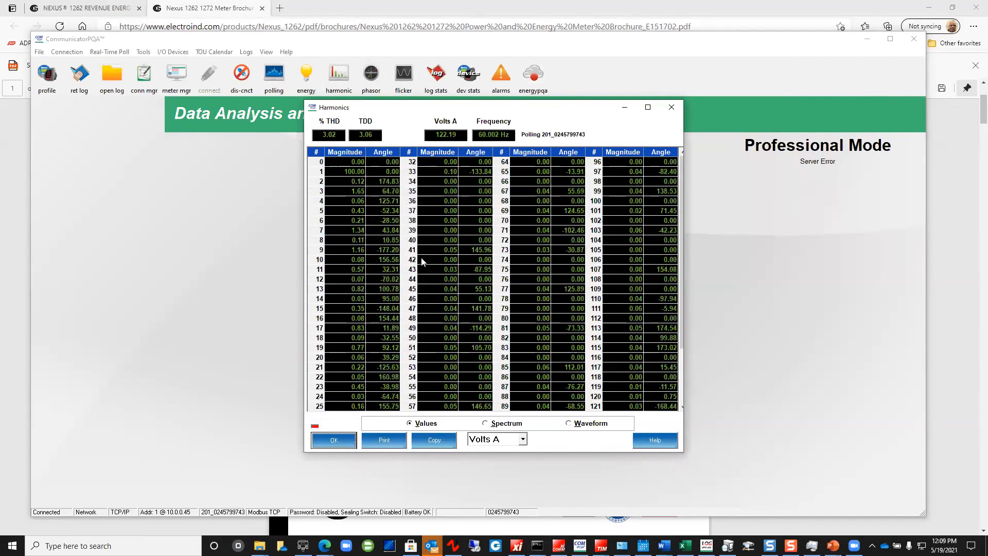
click(522, 439)
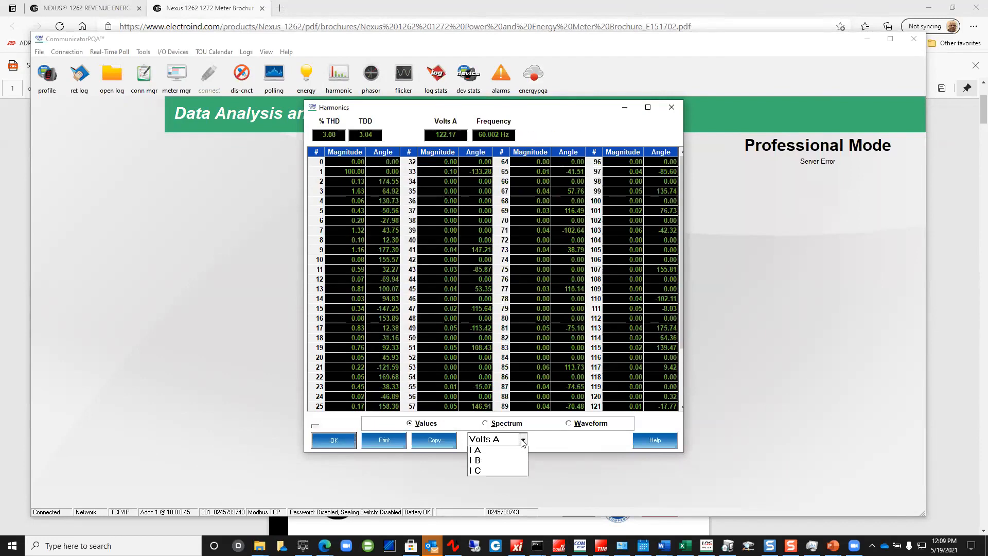
click(509, 428)
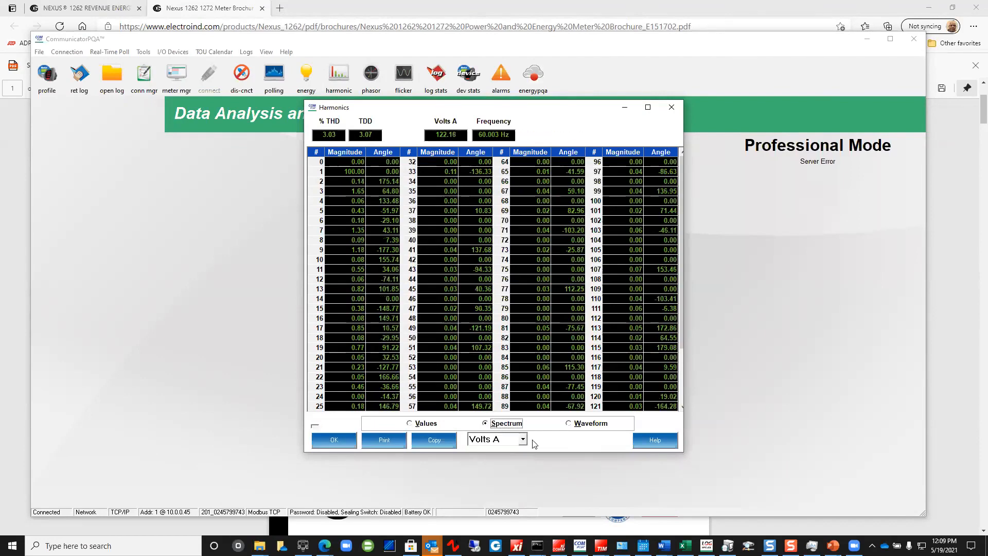
click(495, 425)
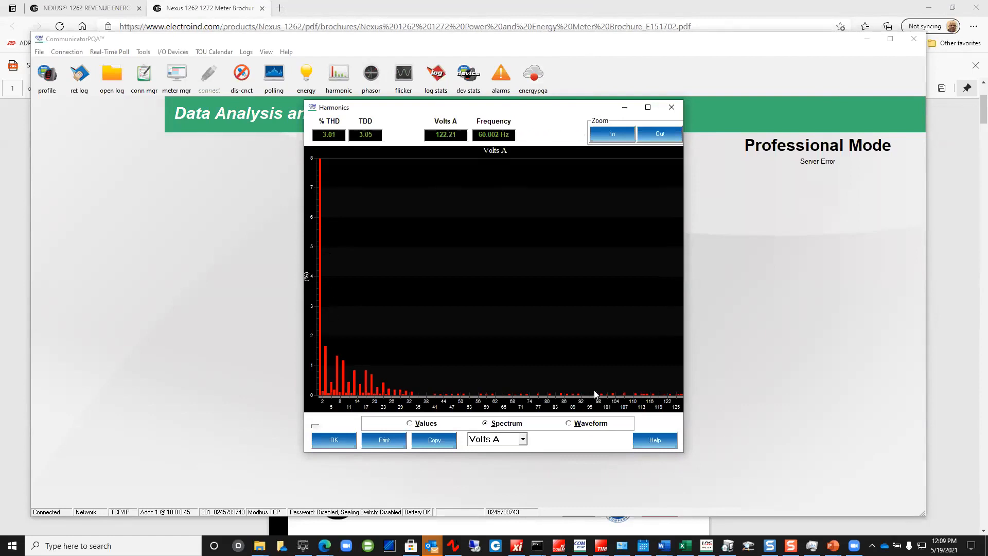
click(340, 443)
click(340, 442)
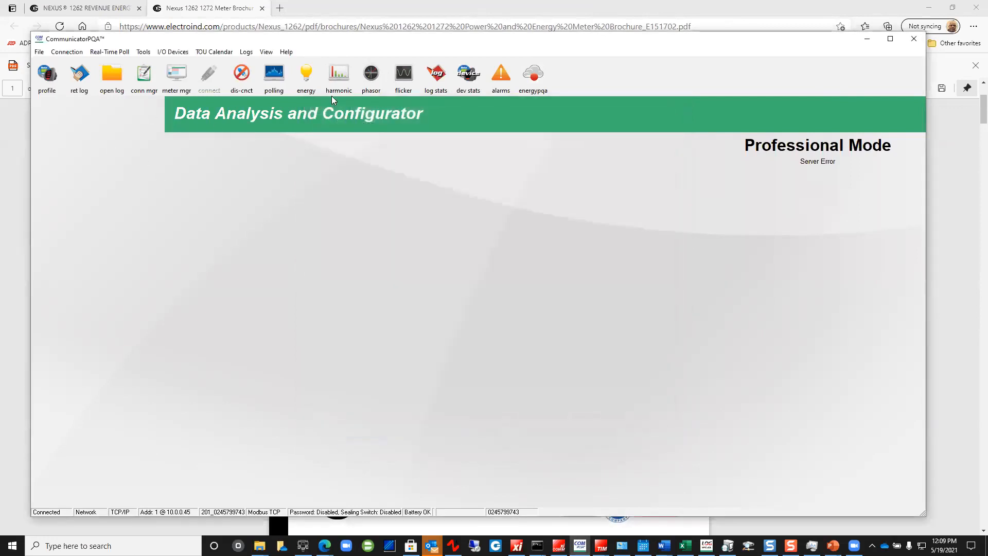
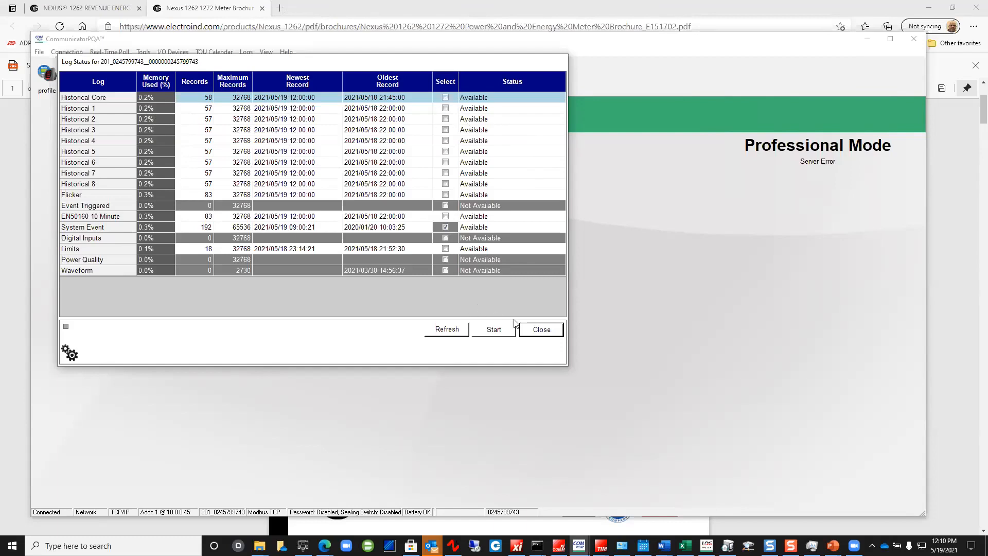
Close the log status and open the CT and PT Ratios settings under General Settings in the device profile
click(542, 333)
click(542, 332)
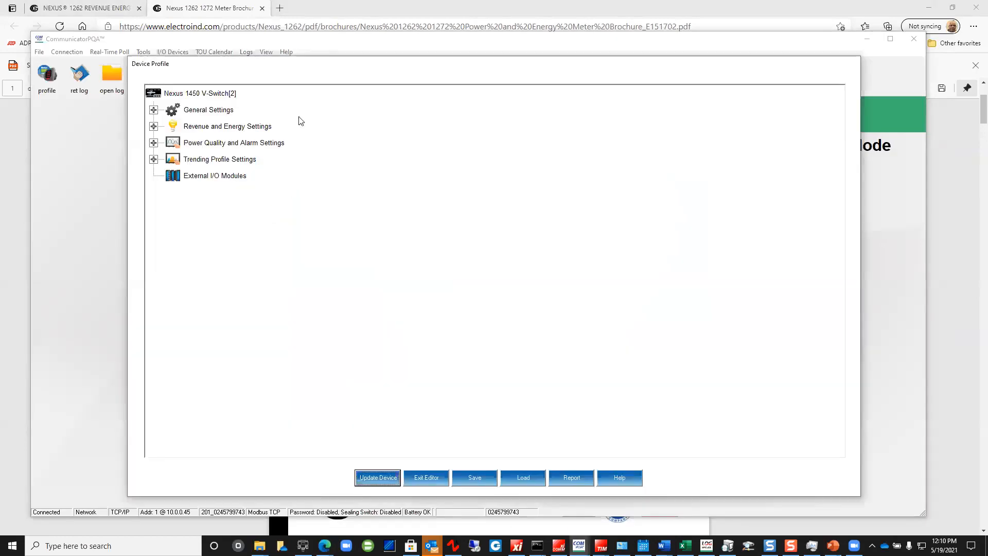
click(153, 109)
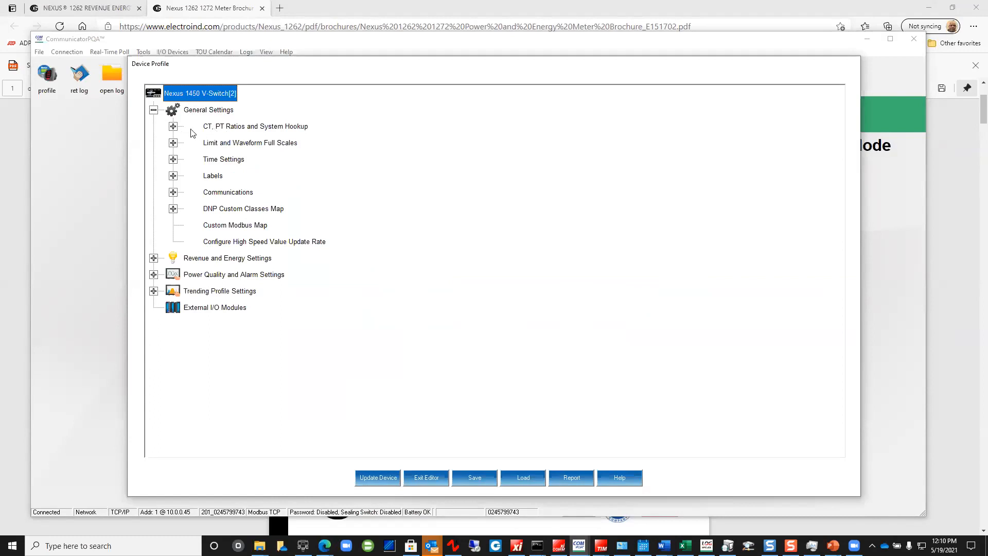
click(173, 127)
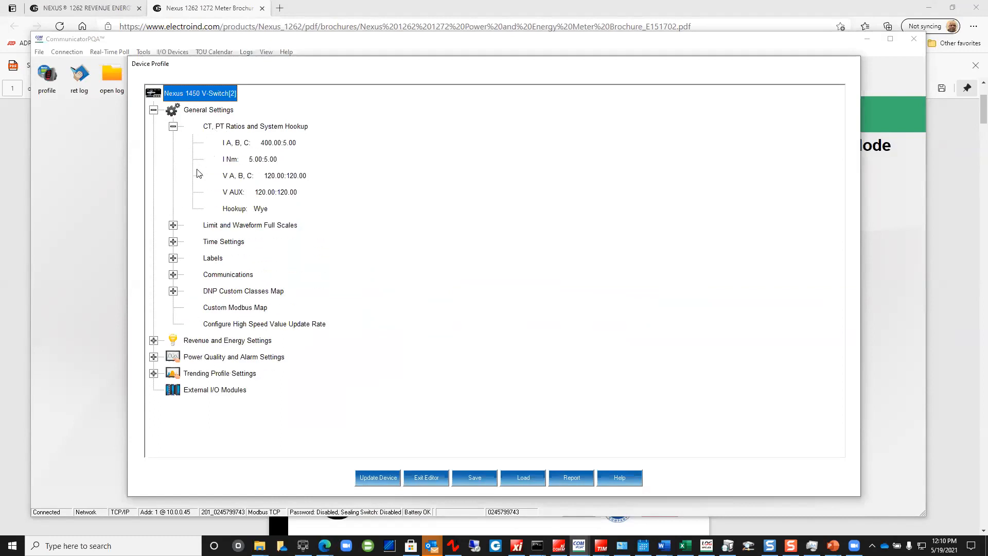
double_click(255, 147)
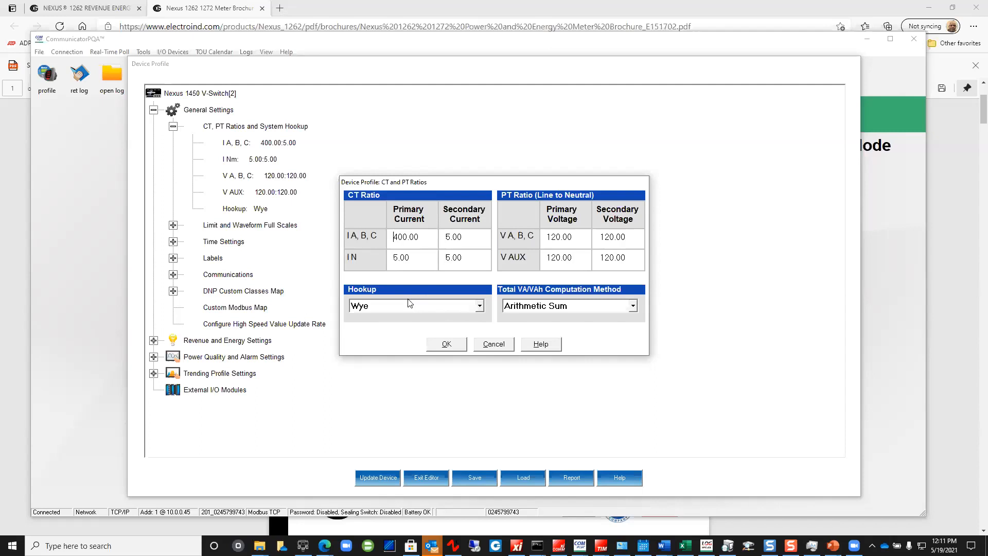
Review the hookup and total VA/VAh computation options, choose Wye and Arithmetic Sum, and accept the CT and PT ratios
click(427, 307)
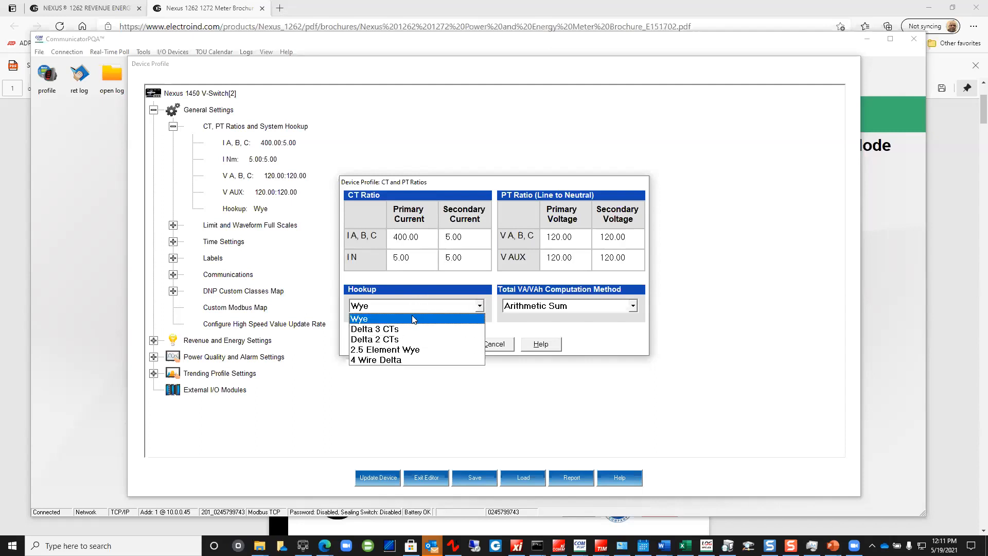
click(412, 319)
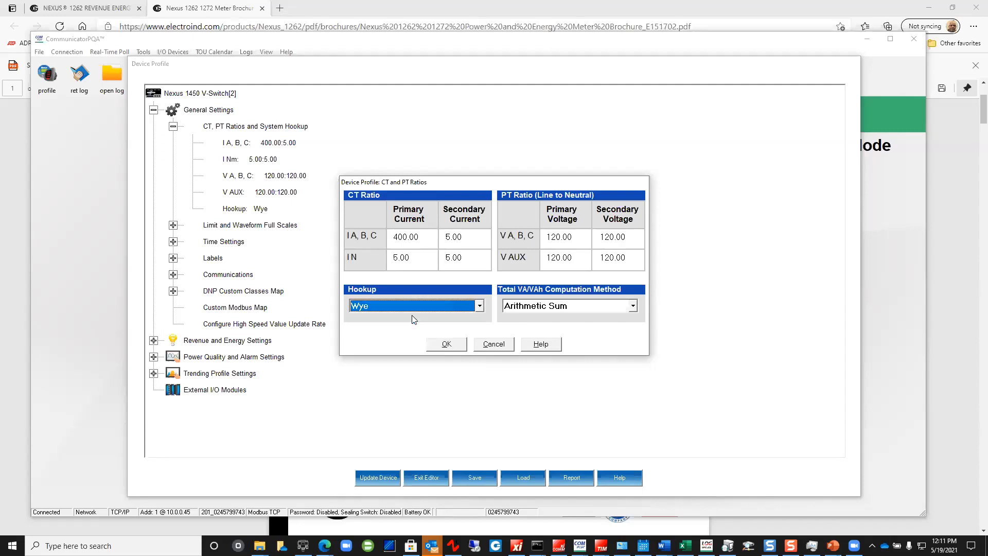
click(475, 305)
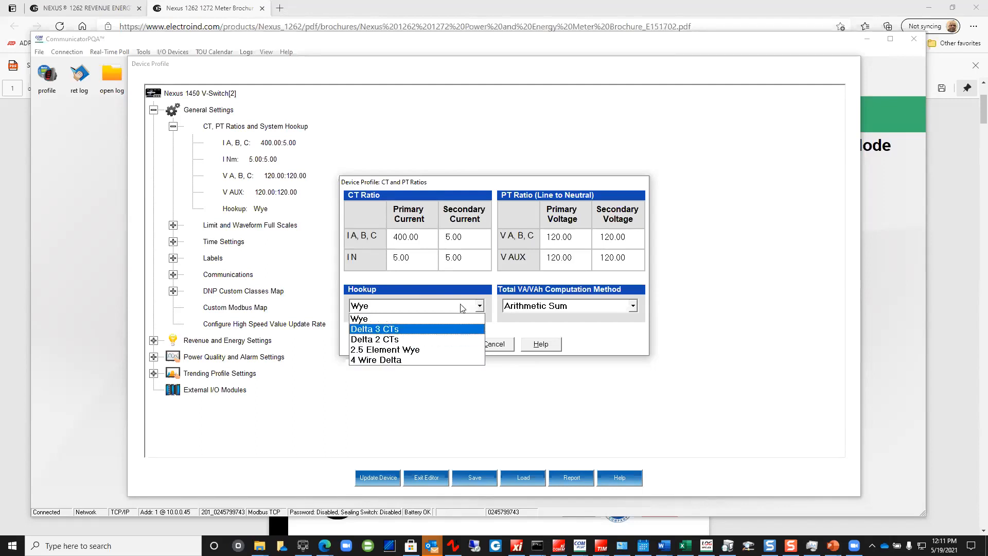
click(394, 320)
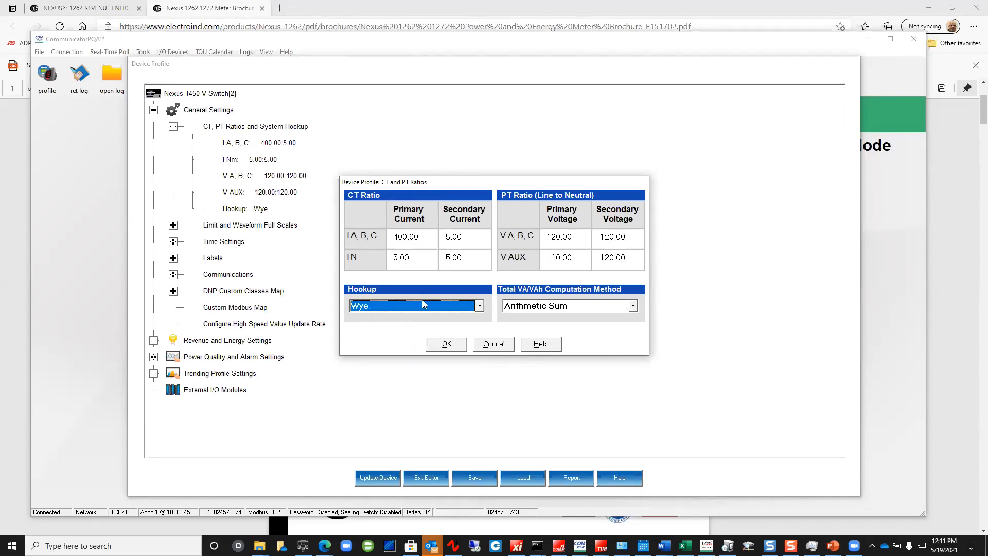
click(597, 305)
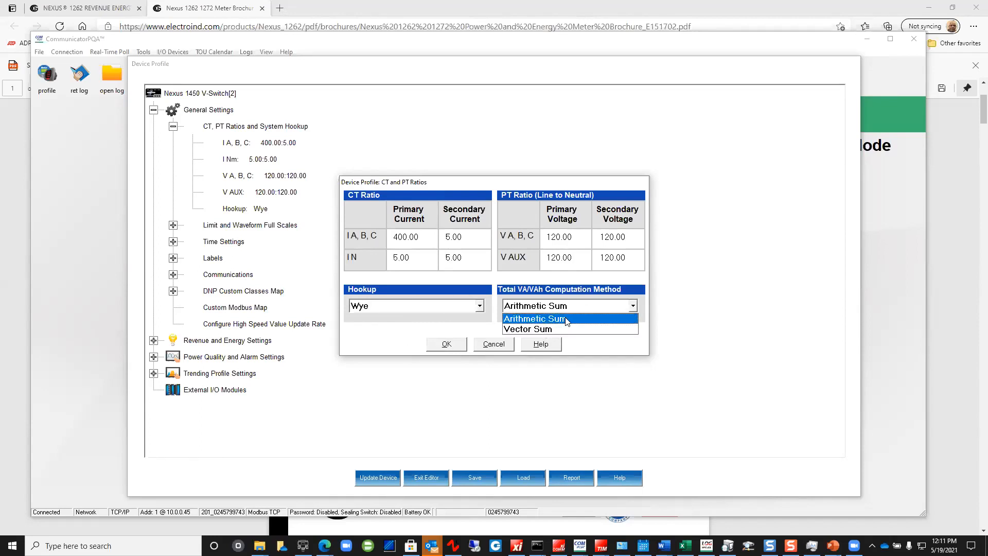
click(563, 319)
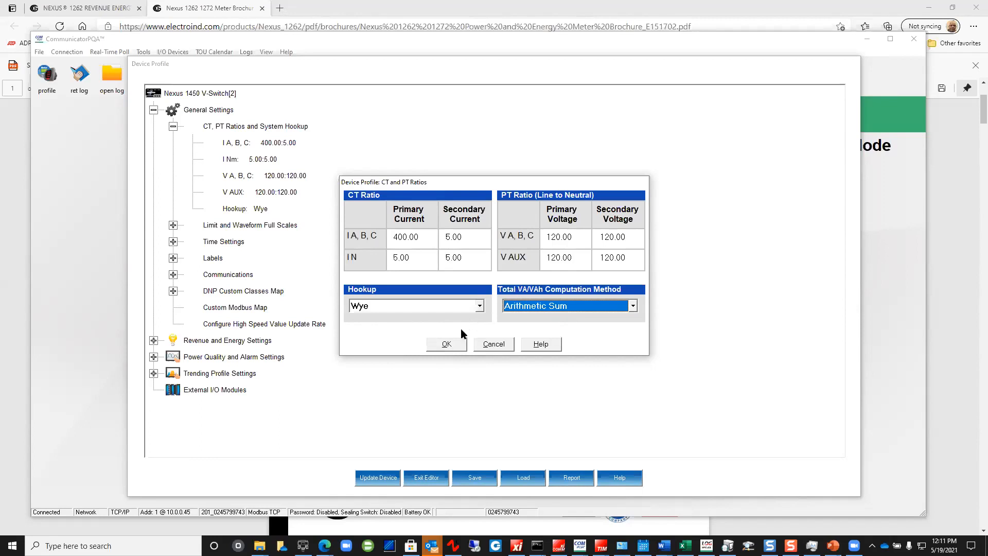
click(451, 348)
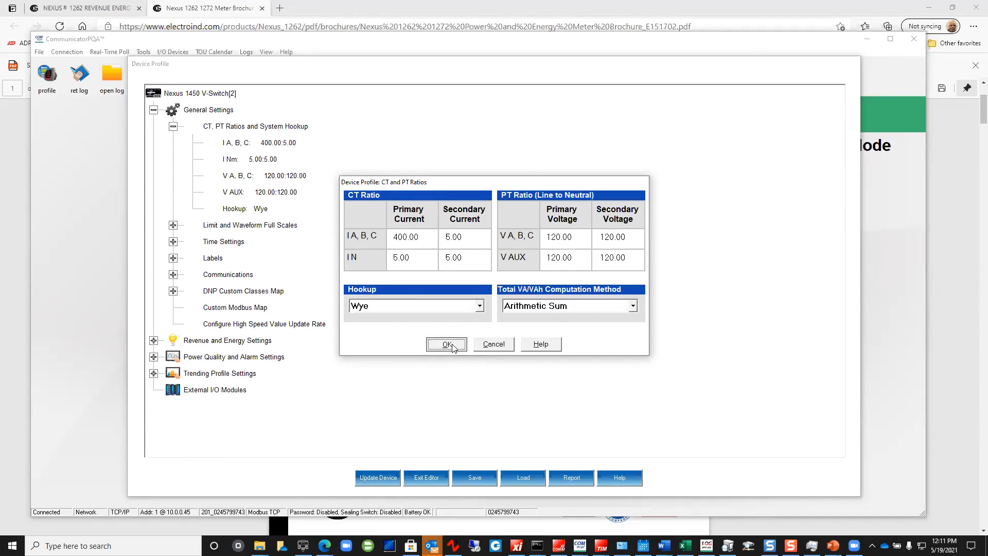
Try an I A, B, C, Nc full scale of 1.19, cancel the edit, and exit the device profile editor
click(573, 308)
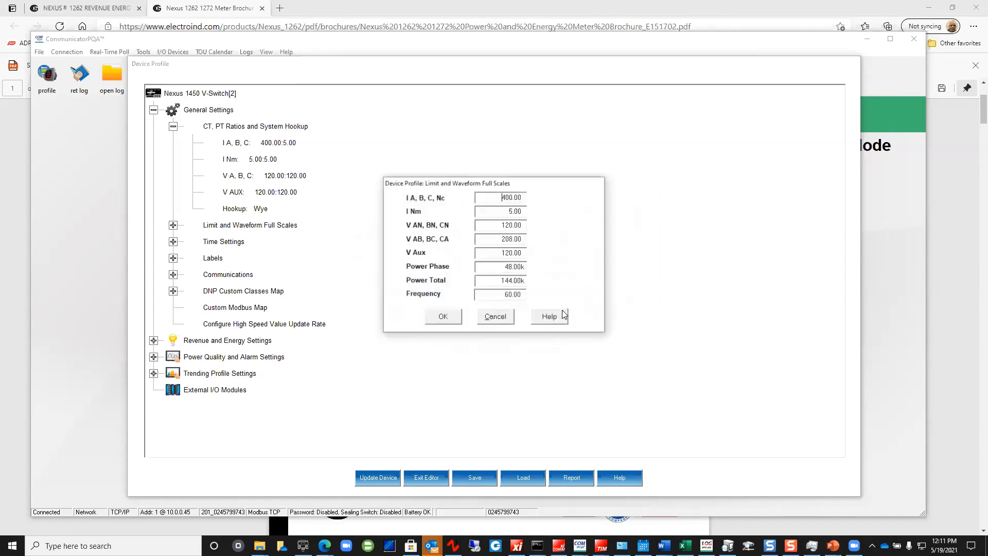
drag(500, 197, 527, 207)
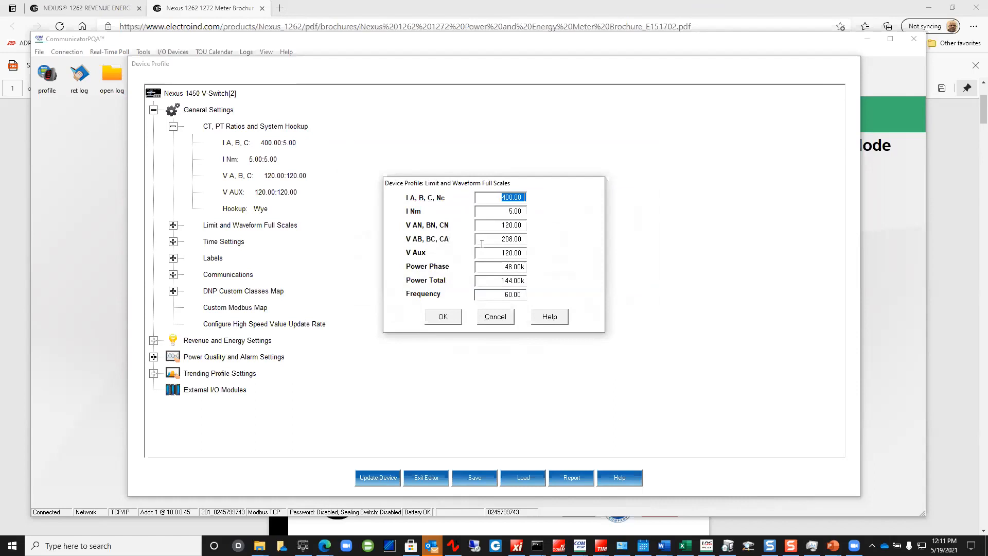
text(1)
text(.19)
click(484, 317)
click(417, 476)
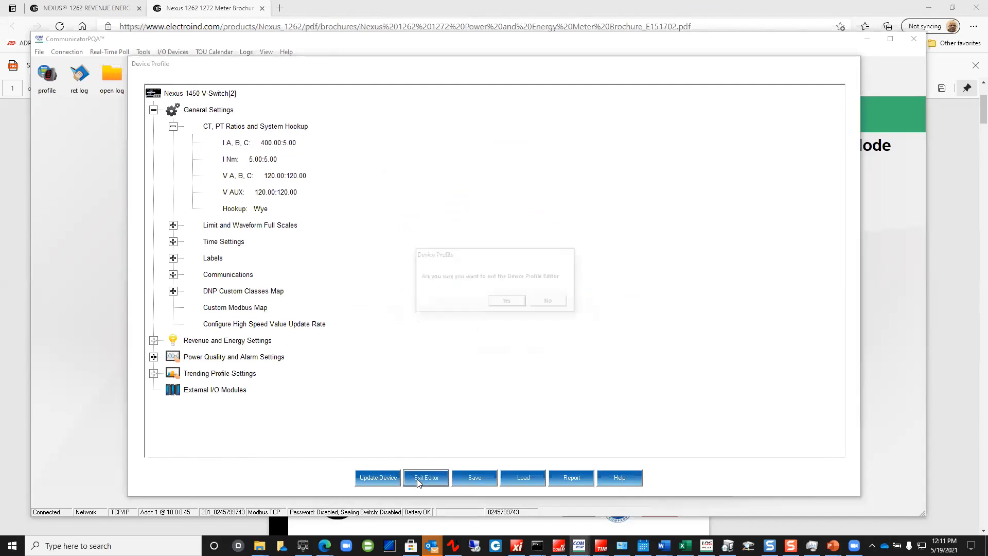
click(506, 303)
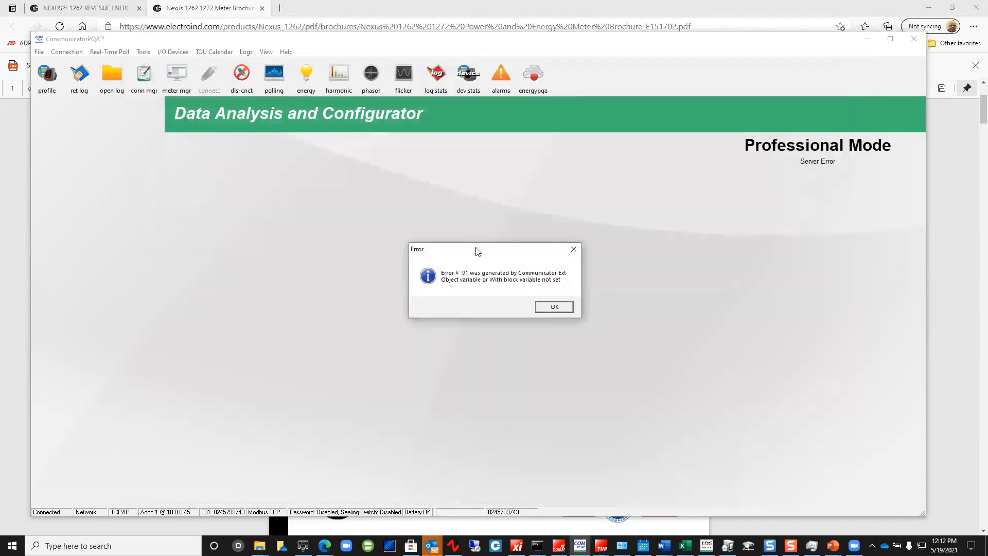
Dismiss the error message and check the meter's current, voltage and power readings in real-time polling
click(552, 307)
click(273, 74)
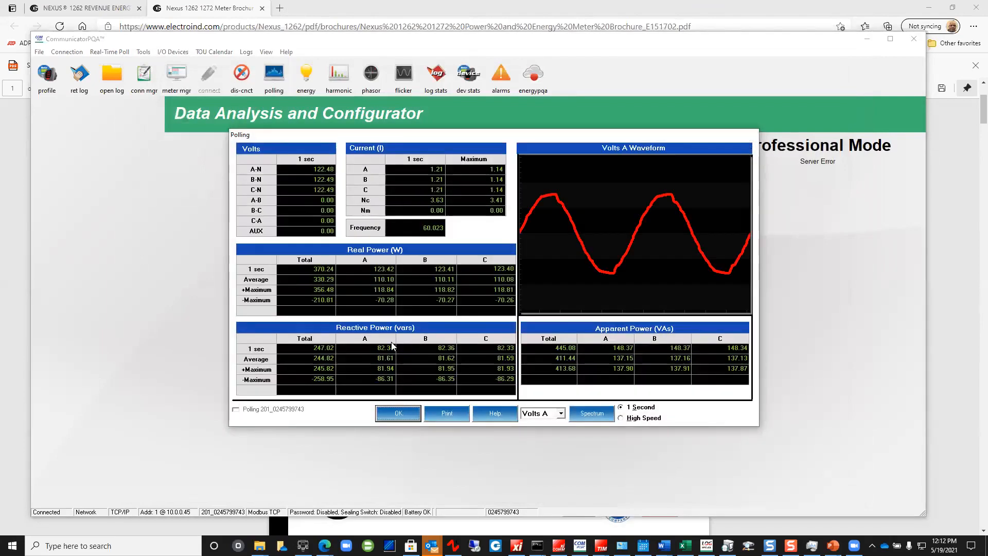
click(399, 413)
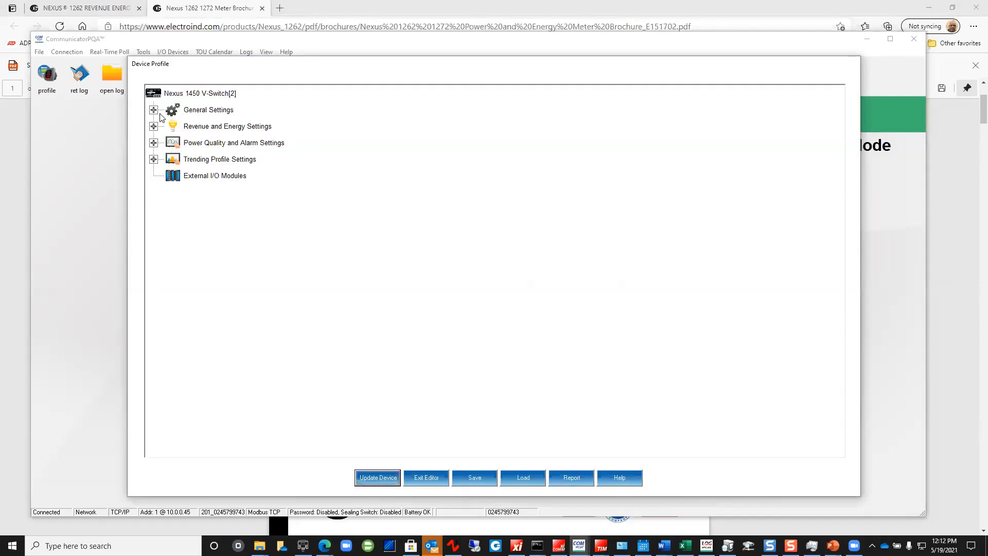
Review the CT and PT ratios under General Settings in the device profile and close them
click(153, 109)
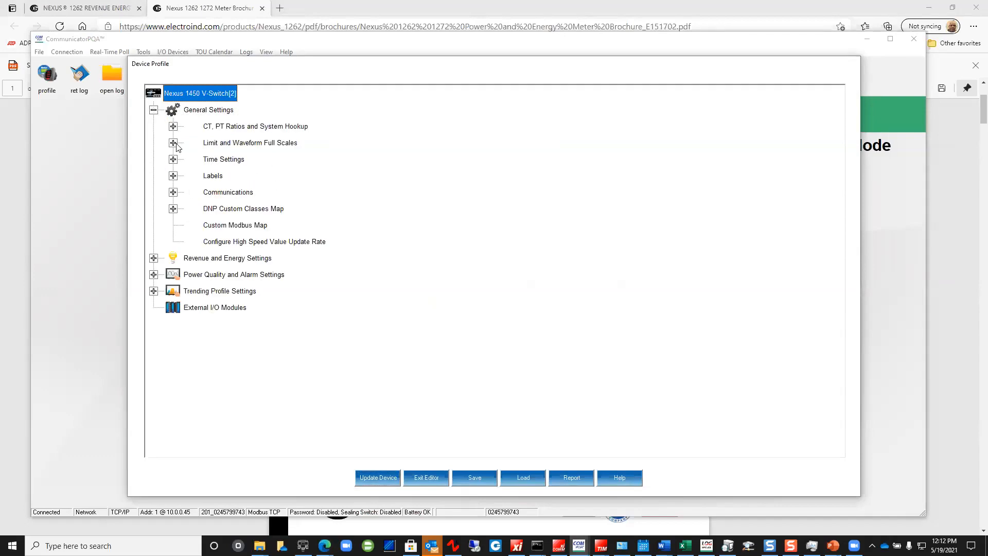
click(172, 126)
double_click(271, 143)
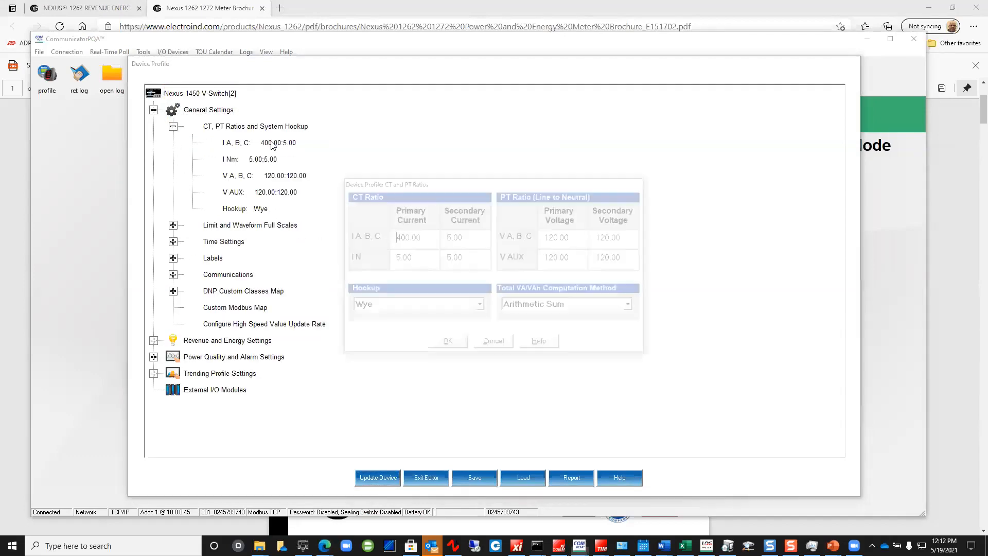
click(451, 343)
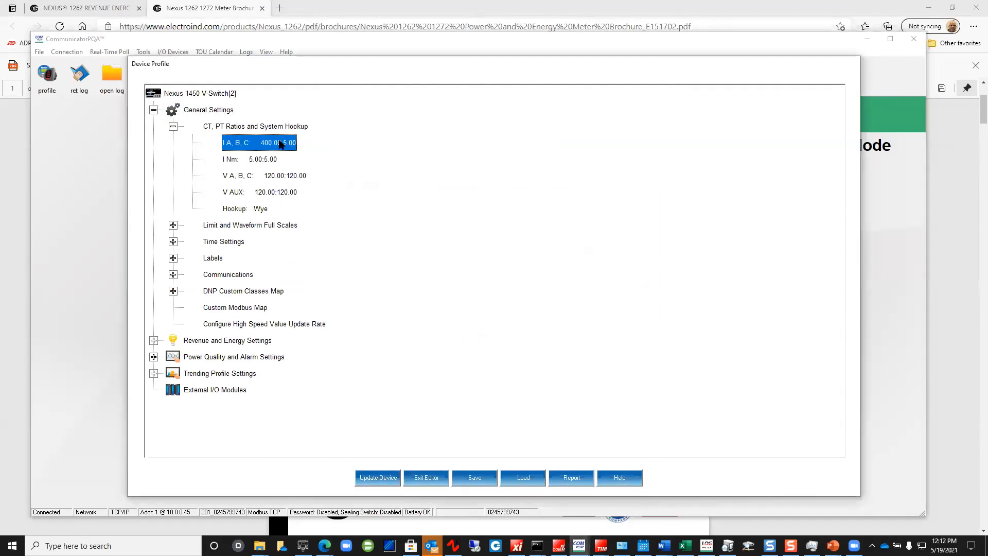
Try to set the I A, B, C, Nc full scale to 1.16 in the Limit and Waveform Full Scales
click(175, 226)
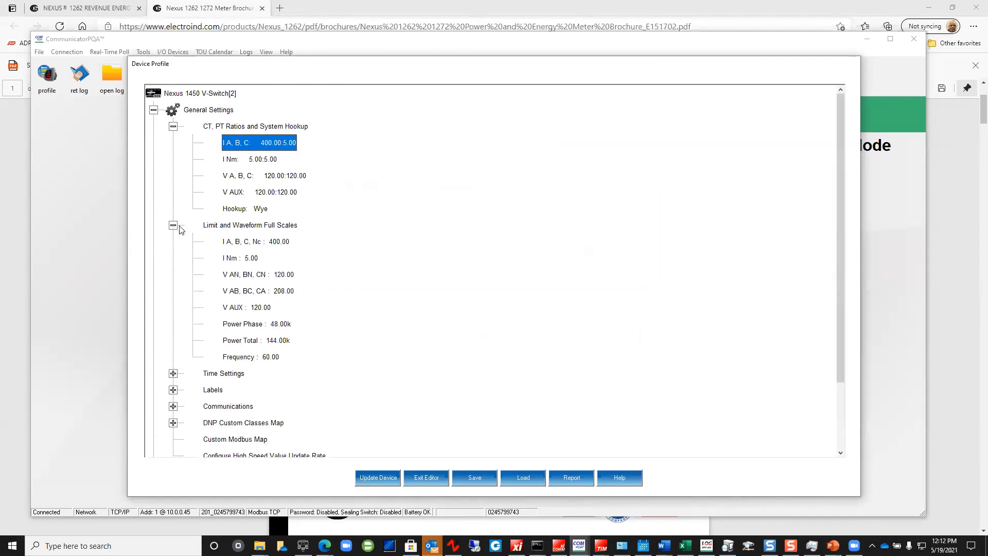
double_click(237, 231)
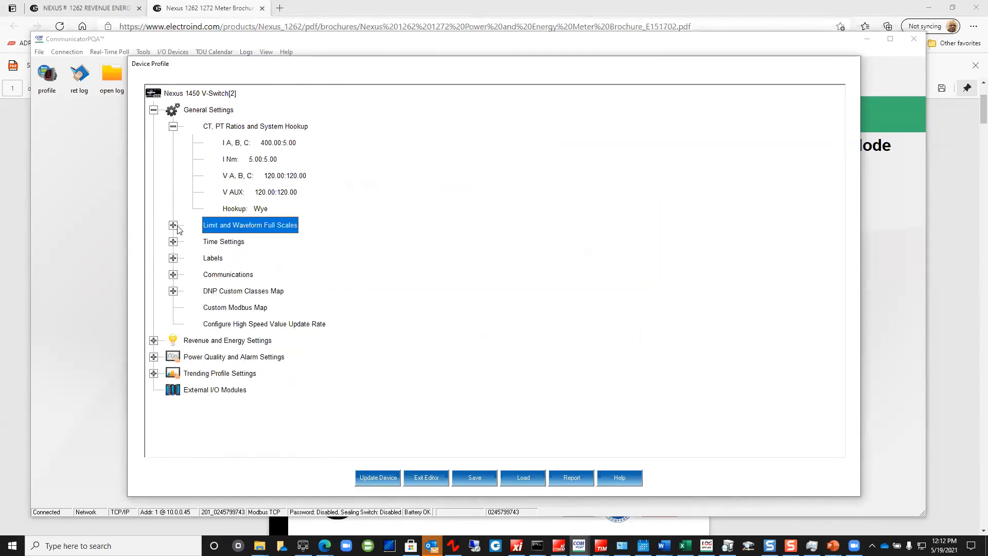
click(173, 224)
double_click(255, 244)
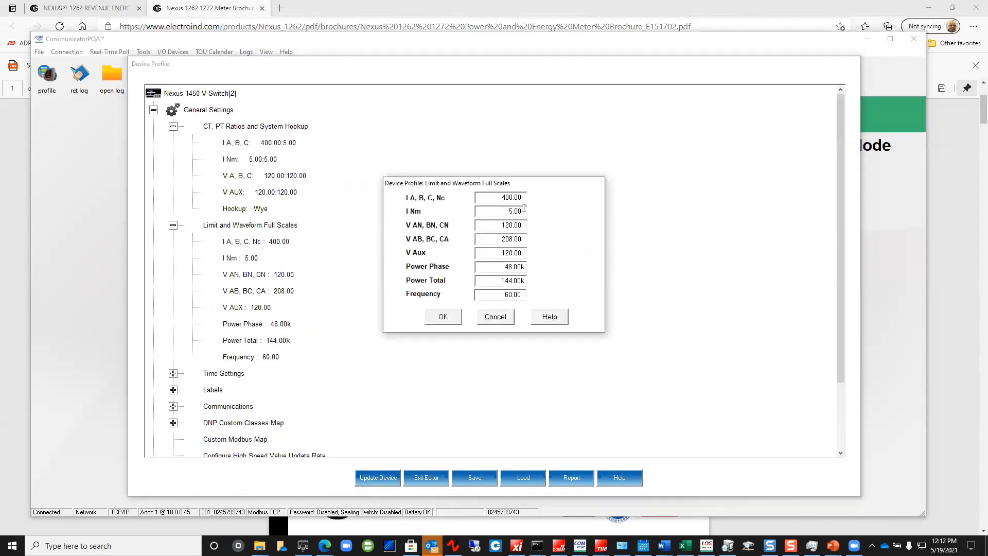
drag(523, 197, 491, 194)
text(1.16)
Try a Power Phase full scale of 120, clear it, and cancel the Limit and Waveform Full Scales edits
drag(500, 225, 541, 248)
click(500, 319)
double_click(516, 197)
drag(501, 240, 511, 236)
click(504, 226)
drag(501, 261, 539, 276)
text(120)
key(BackSpace)
key(BackSpace)
drag(500, 281, 517, 280)
click(494, 315)
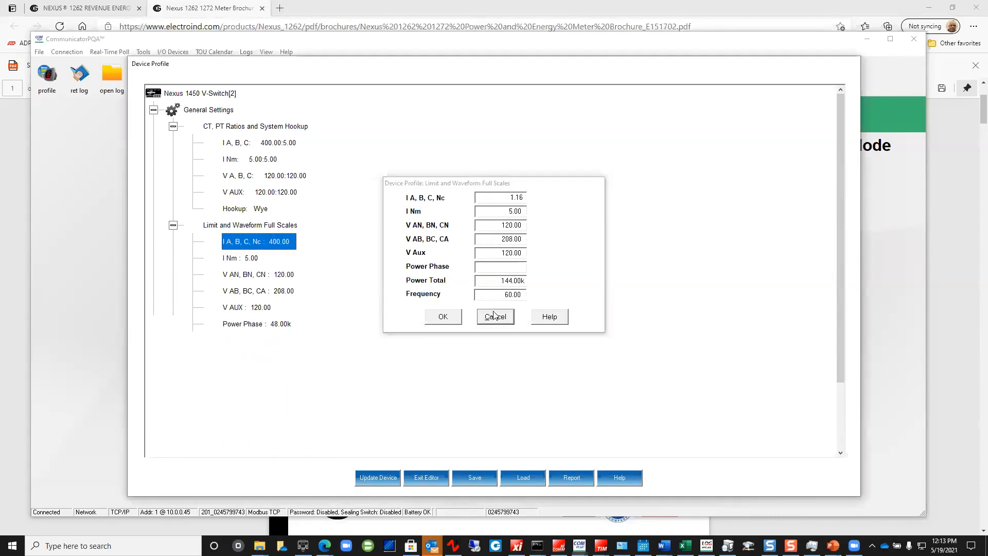
Open the time zone entry under Time Settings and review the Daylight Savings options
scroll(257, 296, down, 2)
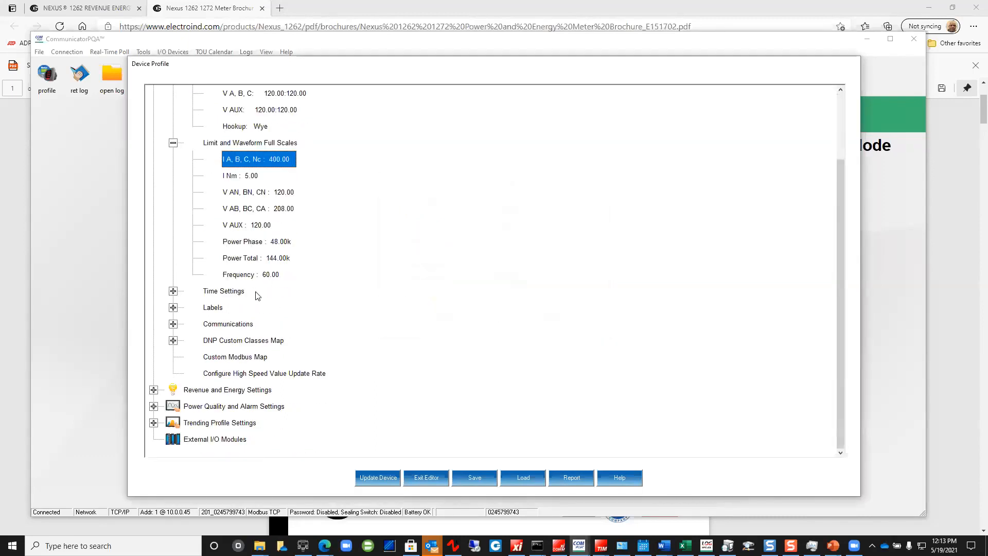
click(173, 291)
click(250, 307)
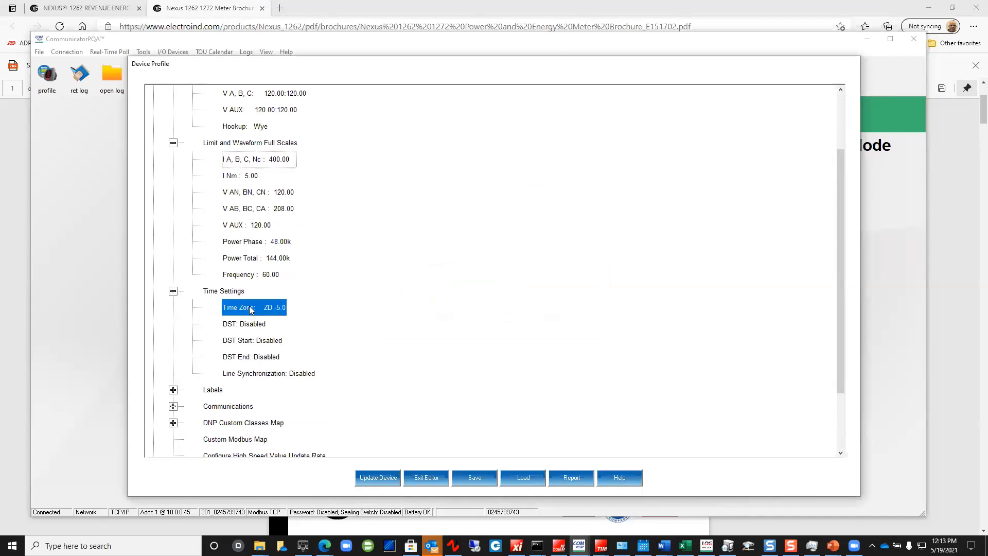
double_click(249, 307)
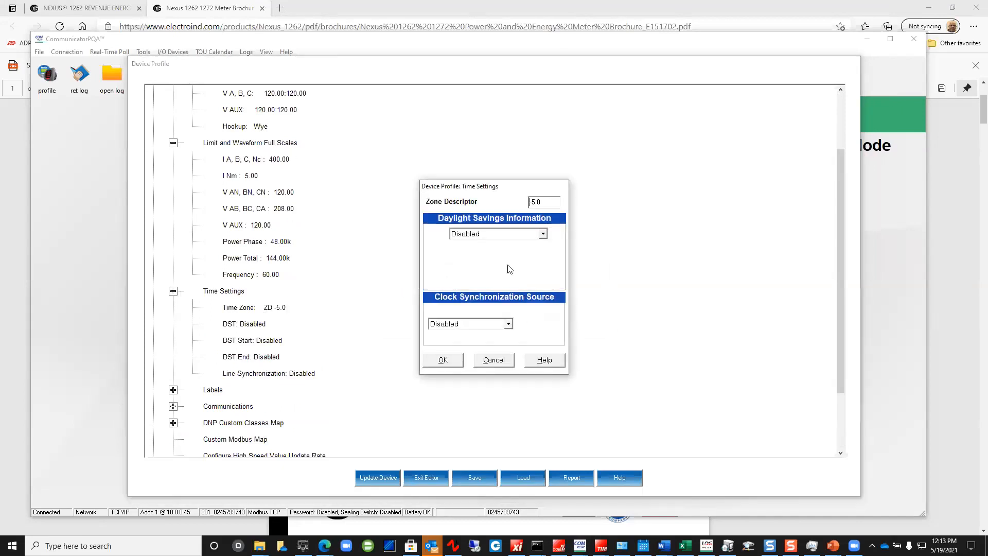
click(543, 235)
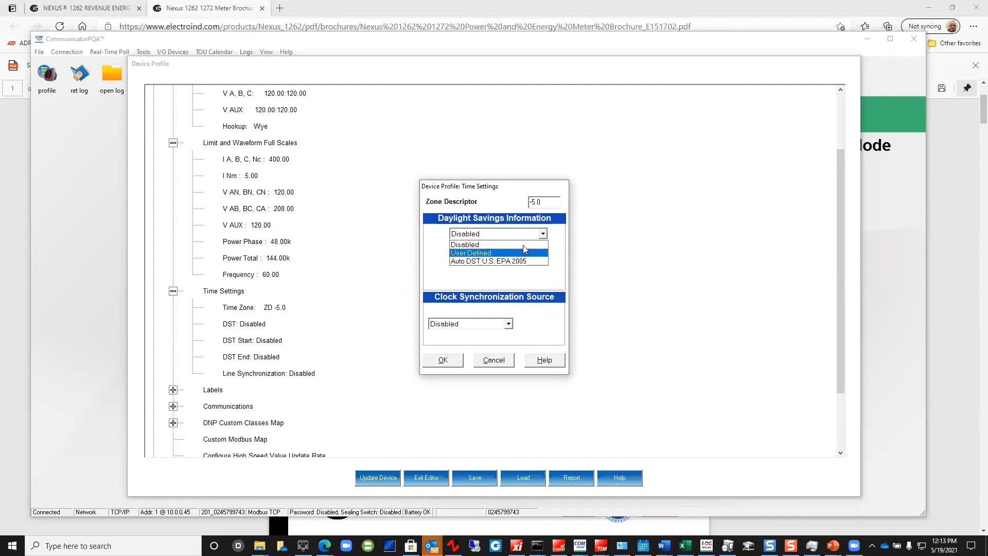
click(597, 233)
Try IRIG-B as the clock synchronization source, review the alternative sources and cancel the Time Settings edits
click(508, 323)
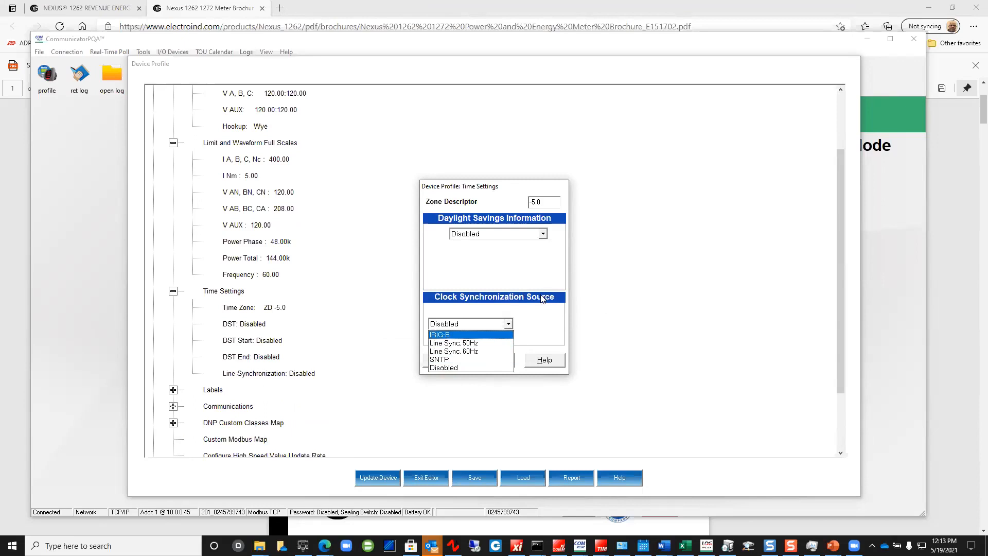
click(476, 337)
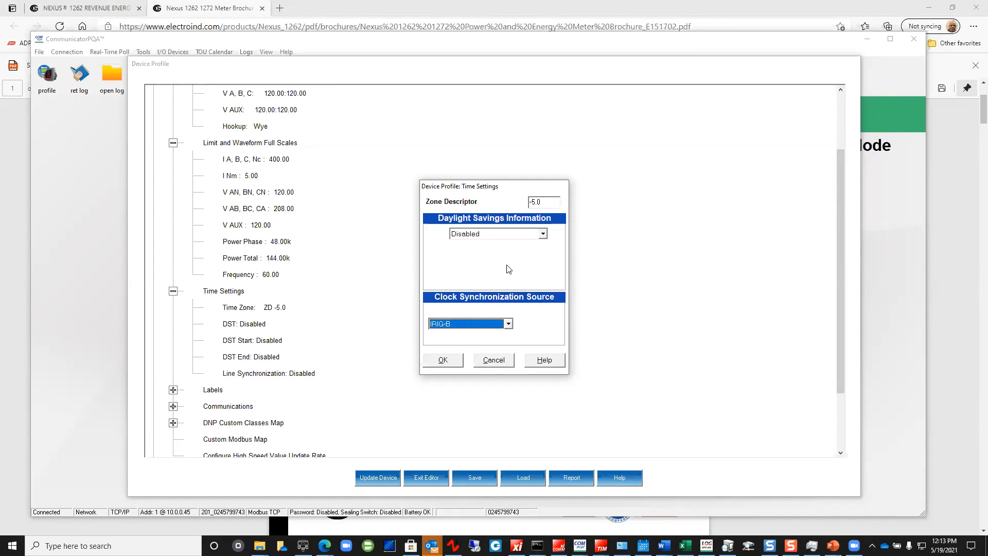
click(509, 323)
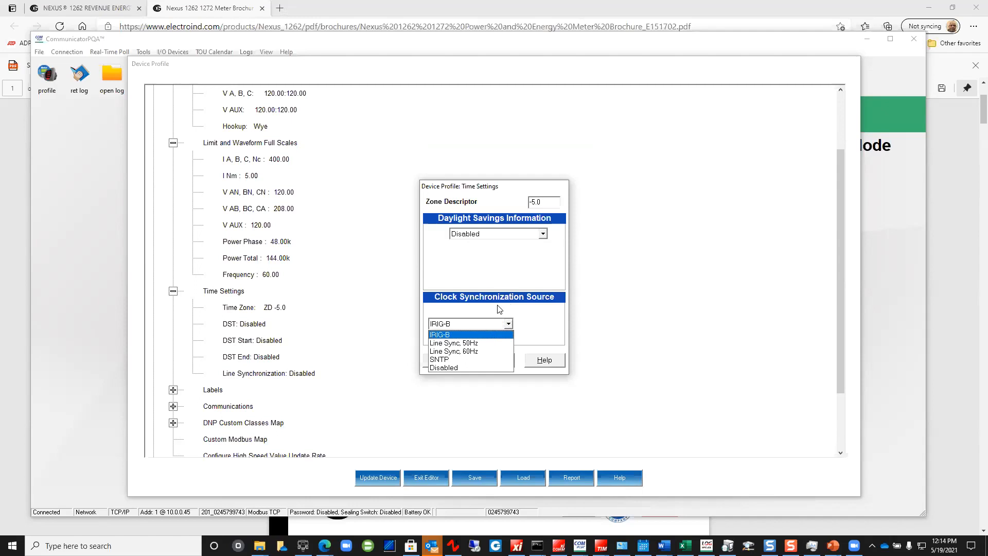
click(525, 328)
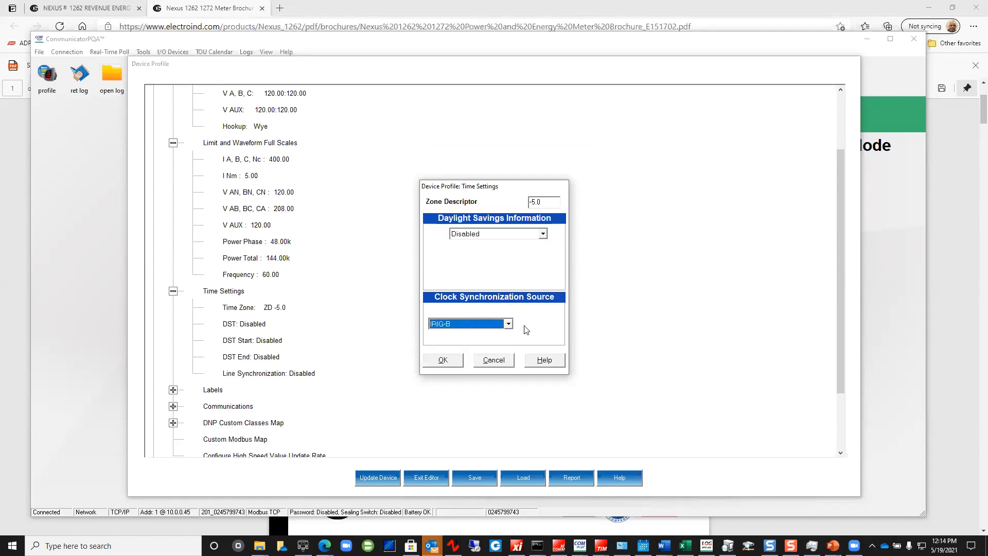
click(496, 360)
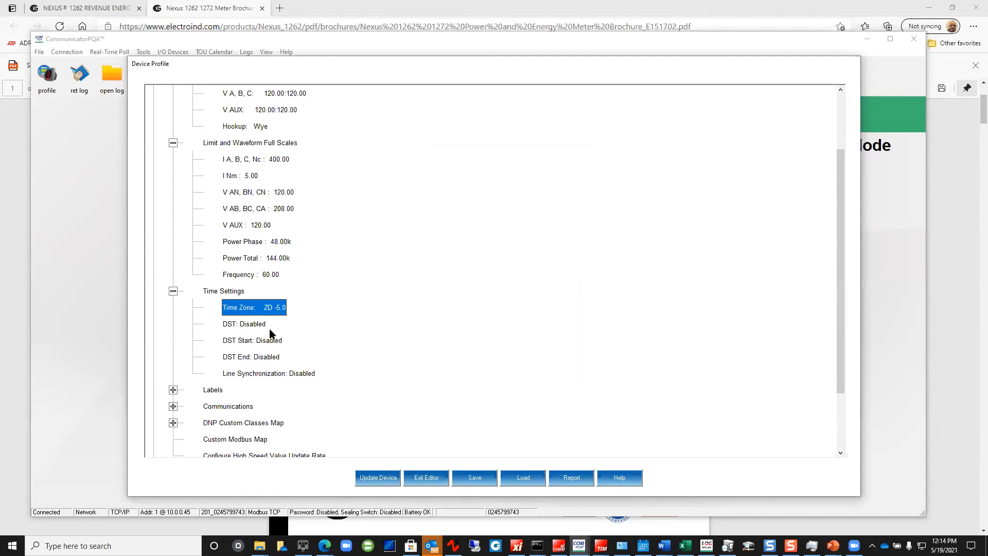
Review the Labels settings, including the power direction and power factor display, and close them without changes
scroll(257, 329, down, 2)
click(173, 307)
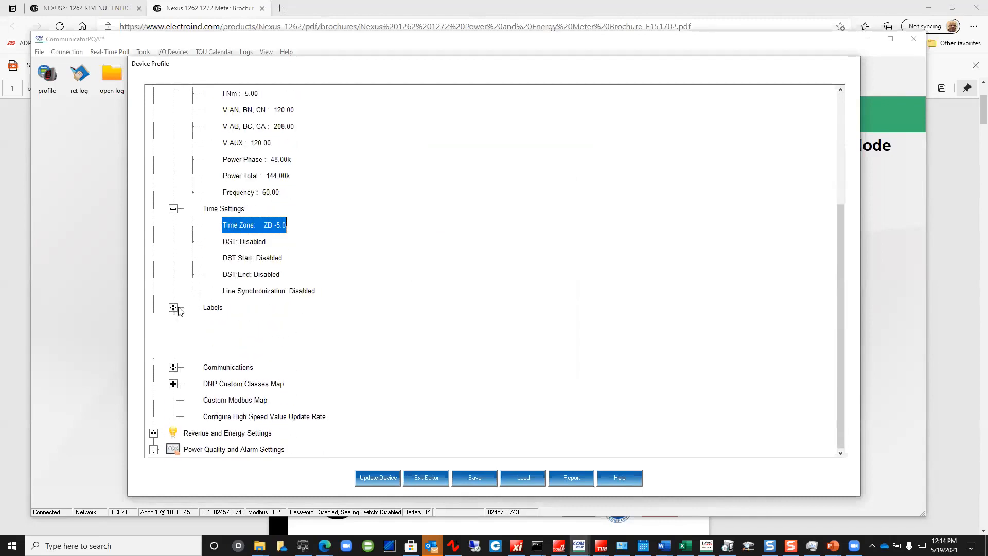
click(268, 329)
double_click(268, 329)
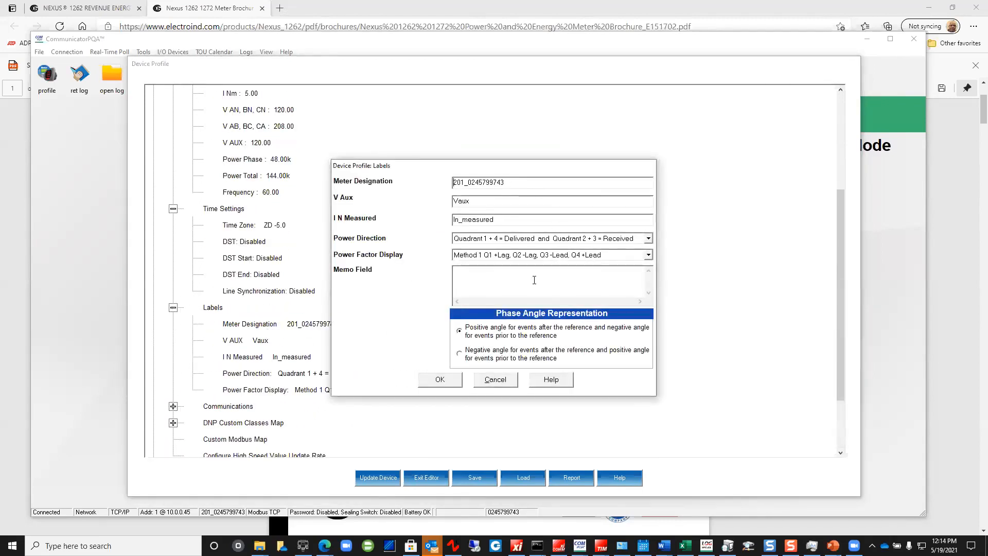
click(497, 380)
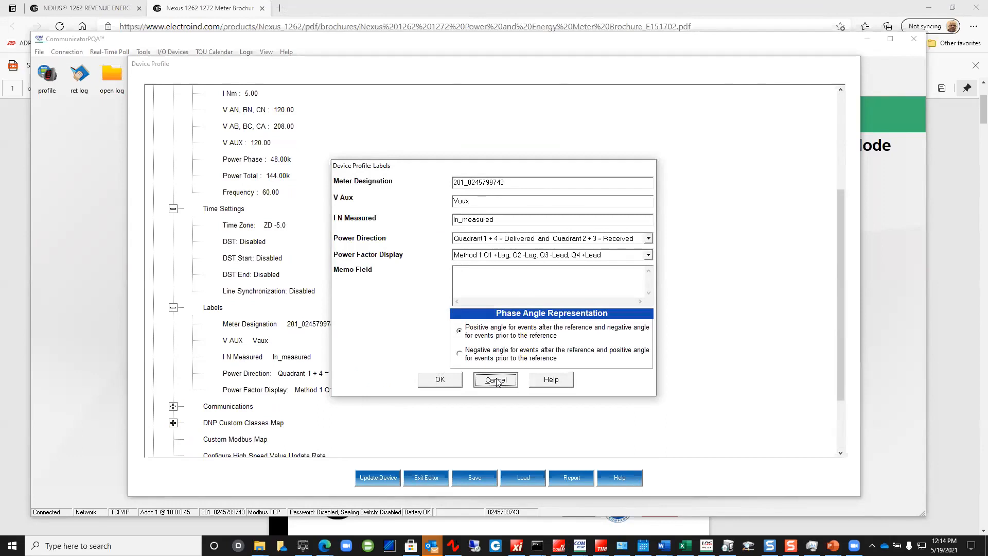
Open the Communications settings and review Serial Port 2's address and protocol options, keeping DNP 3.0
scroll(366, 350, down, 2)
click(173, 324)
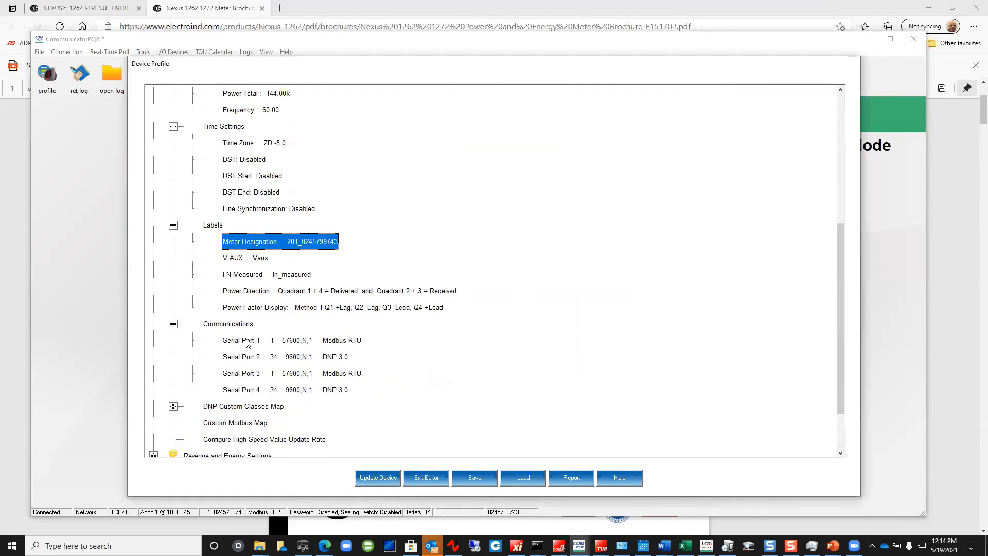
click(249, 343)
double_click(249, 343)
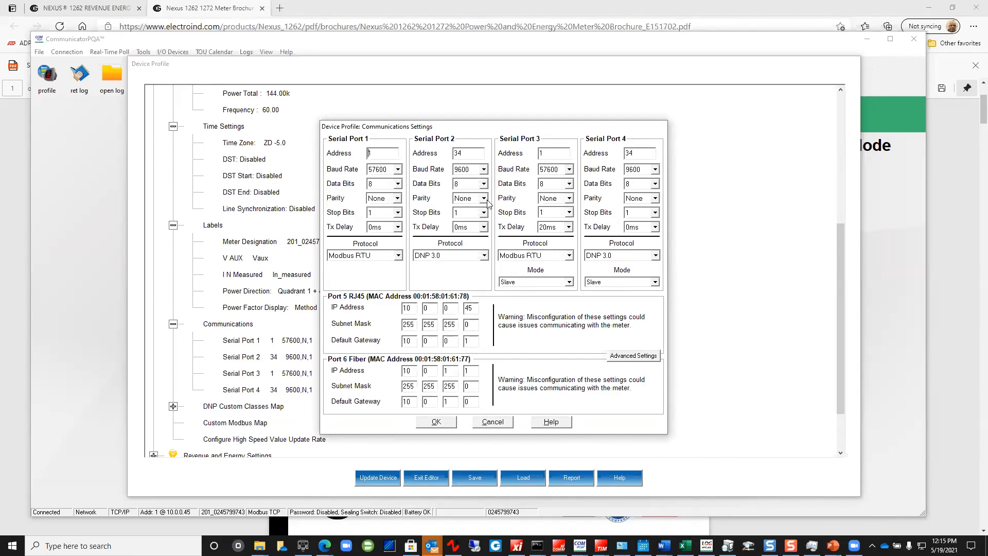
double_click(456, 153)
click(484, 256)
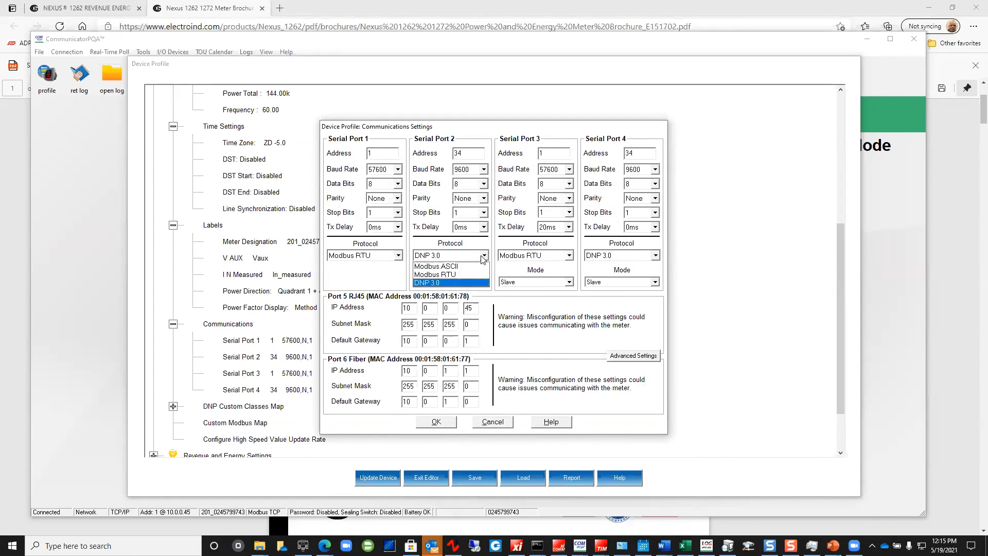
click(453, 283)
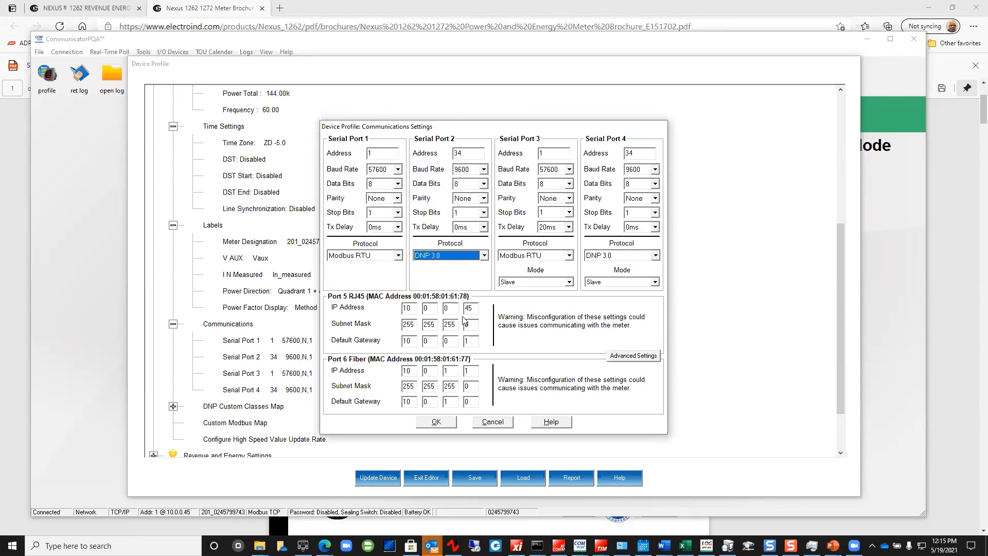
Open the advanced network settings and review the Modbus TCP Server's port options and Port 5 number, keeping Both Port 5 & 6
click(625, 356)
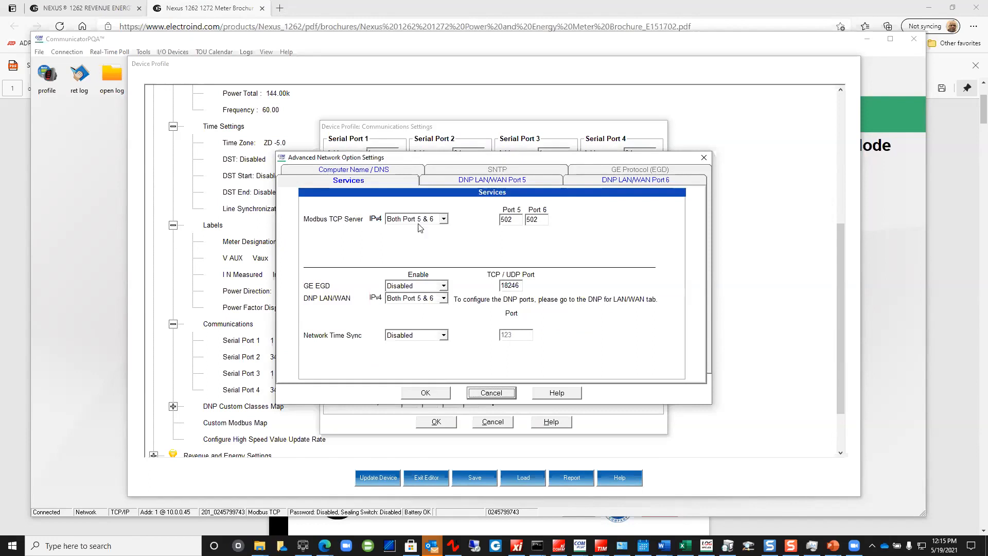
click(436, 216)
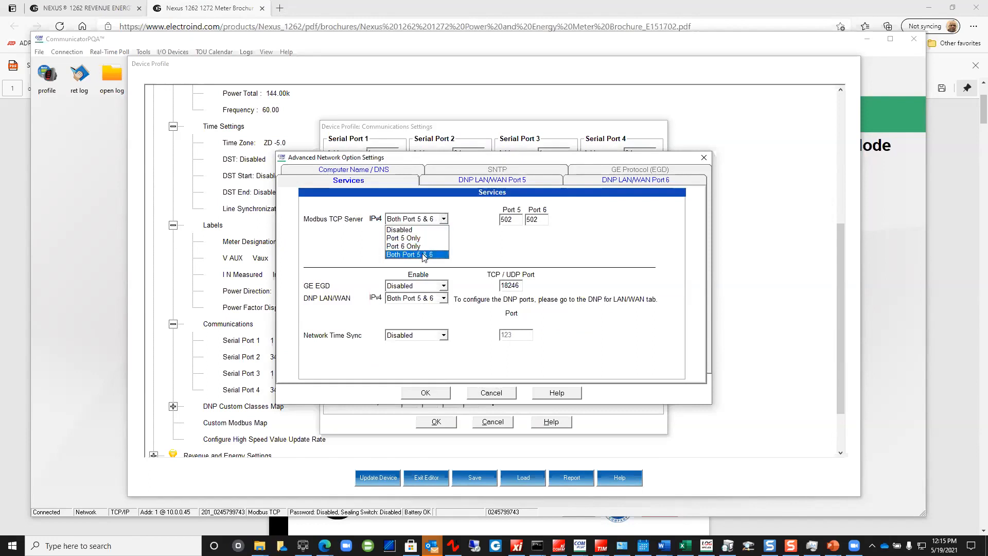
click(424, 255)
click(443, 219)
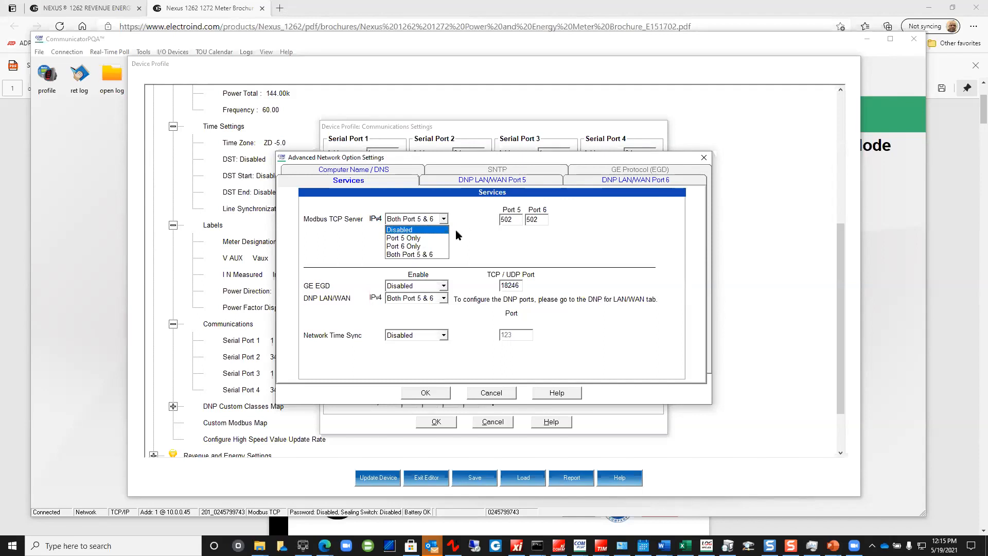
click(426, 255)
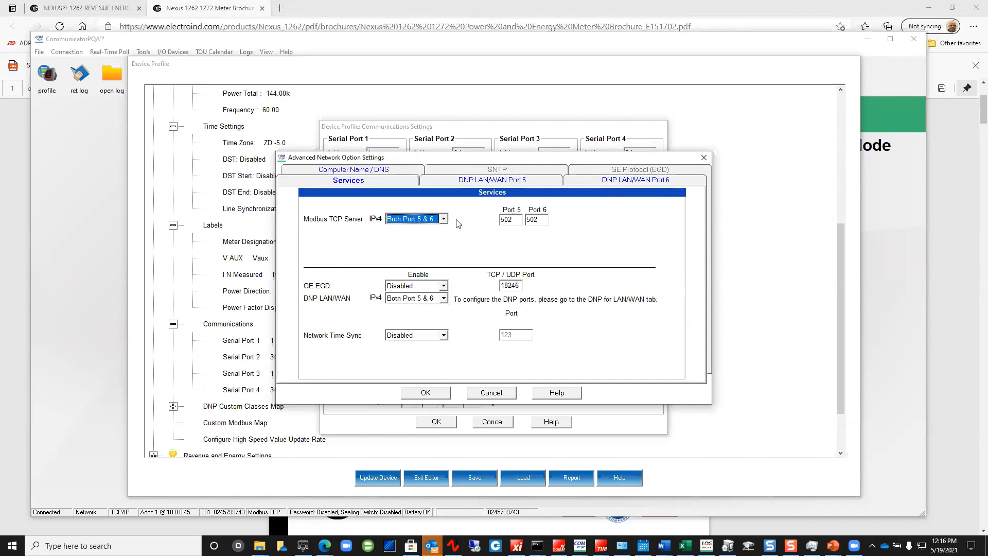
double_click(514, 219)
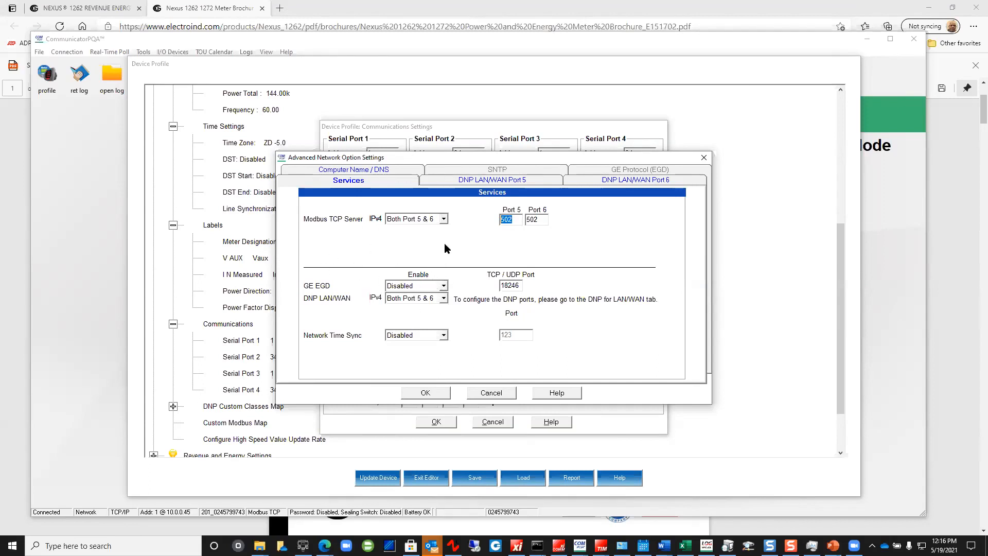
Check the GE EGD options, keeping Disabled, and try SNTP Auto for Network Time Sync
click(443, 286)
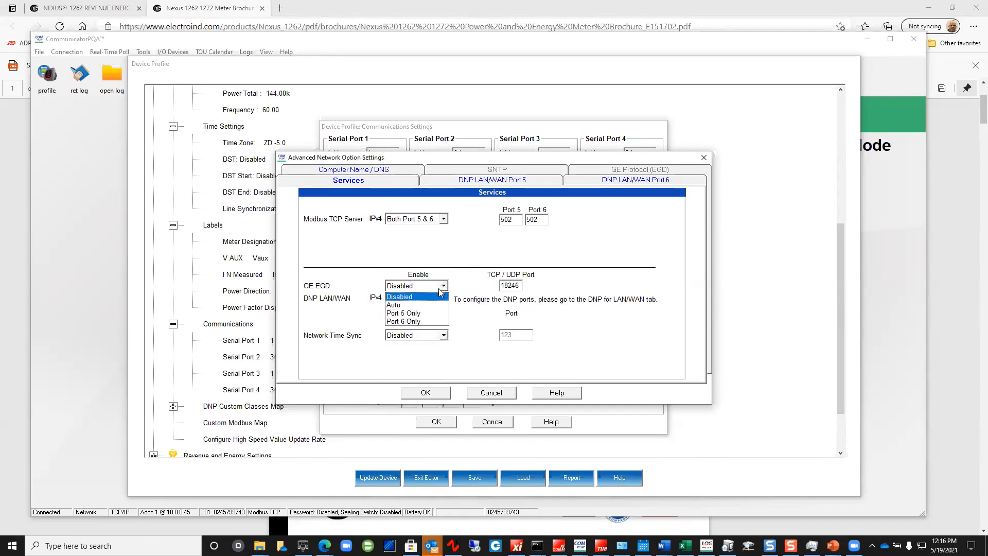
click(394, 284)
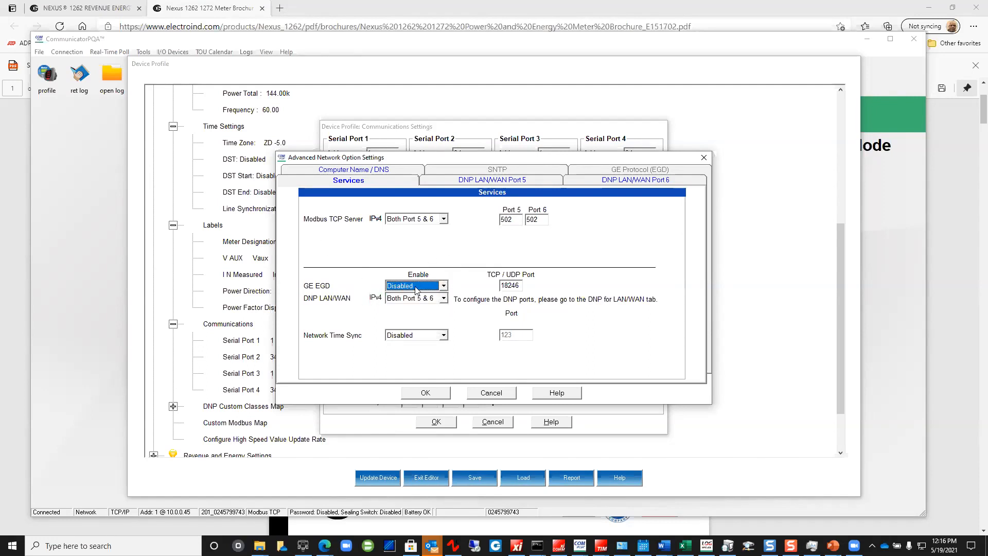
click(437, 335)
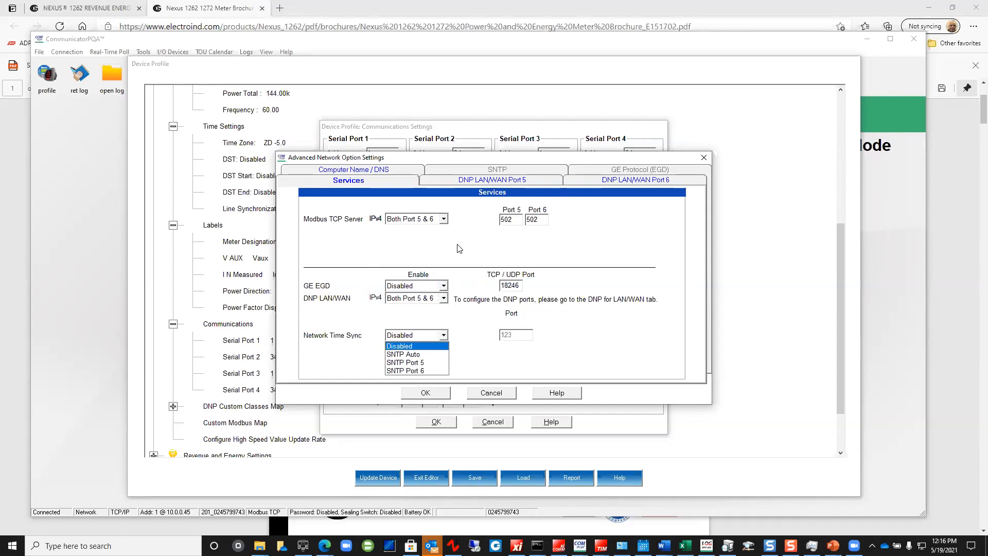
click(417, 354)
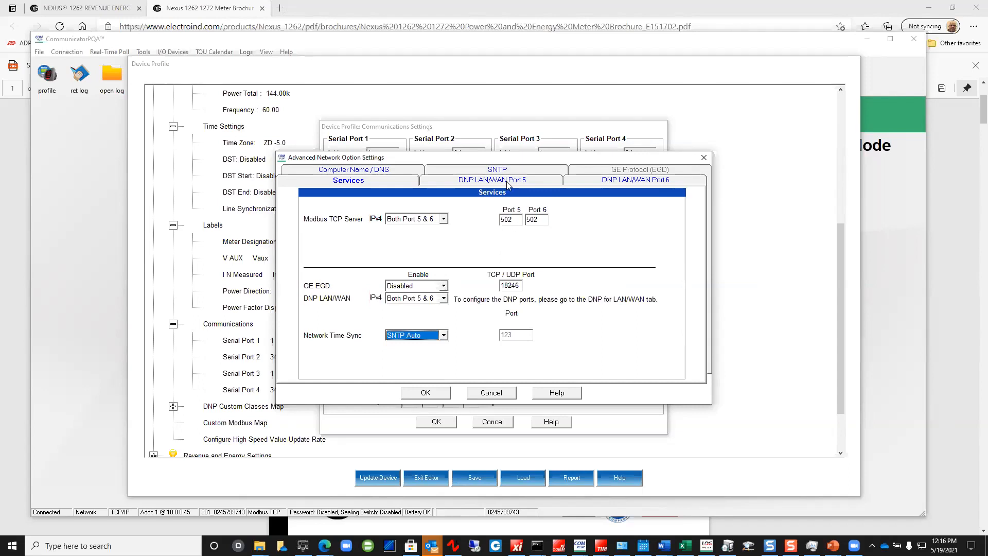
Review the mode options for DNP LAN/WAN Port 6, keeping Standard
click(623, 181)
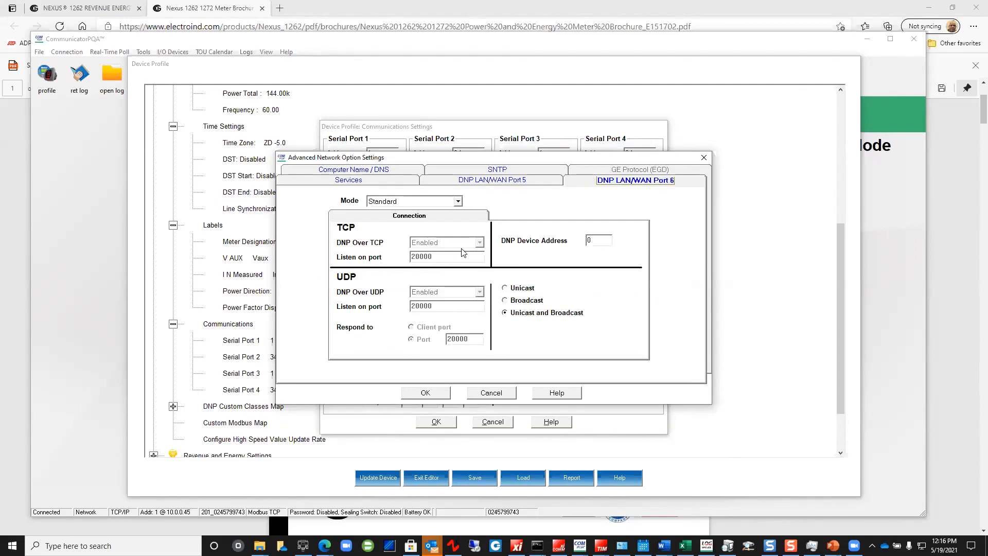
click(458, 201)
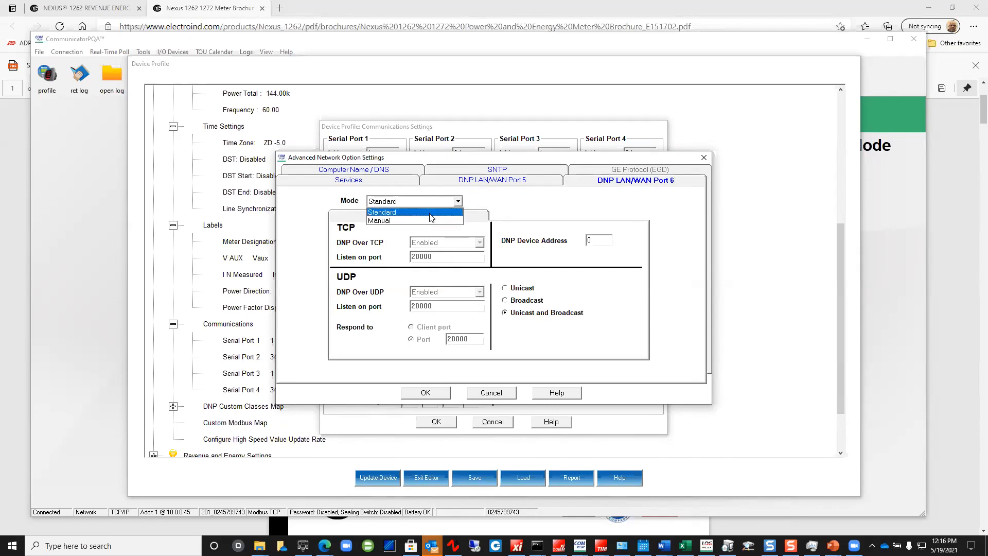
click(432, 212)
click(456, 203)
click(432, 213)
click(457, 202)
click(435, 212)
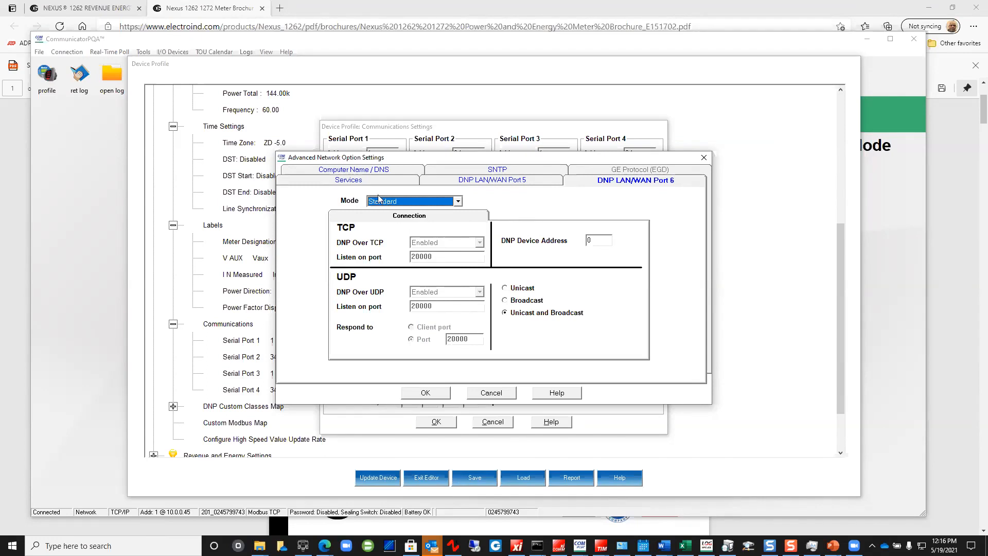
Review the Services, Computer Name / DNS and DNP LAN/WAN Port 5 settings, and close the advanced network settings without saving
click(365, 179)
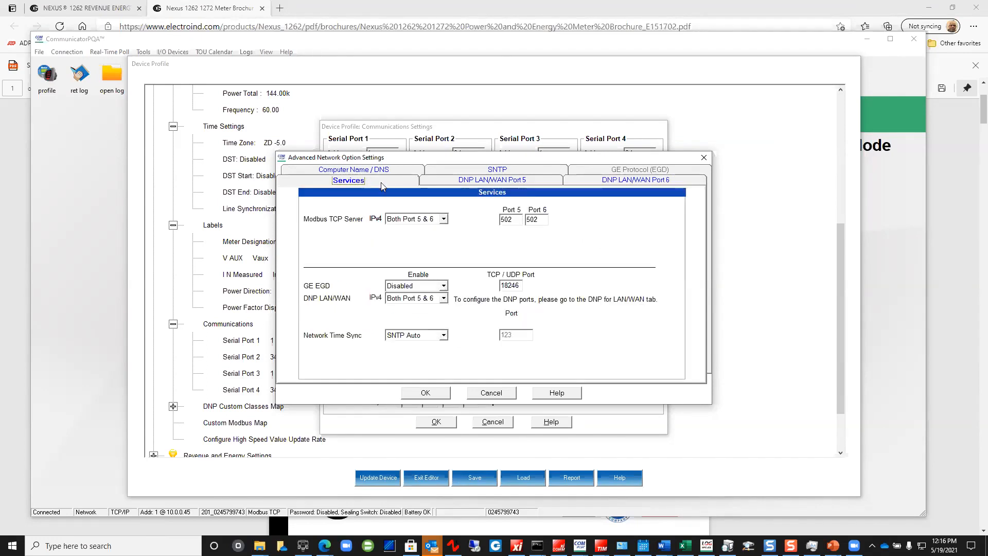
click(390, 170)
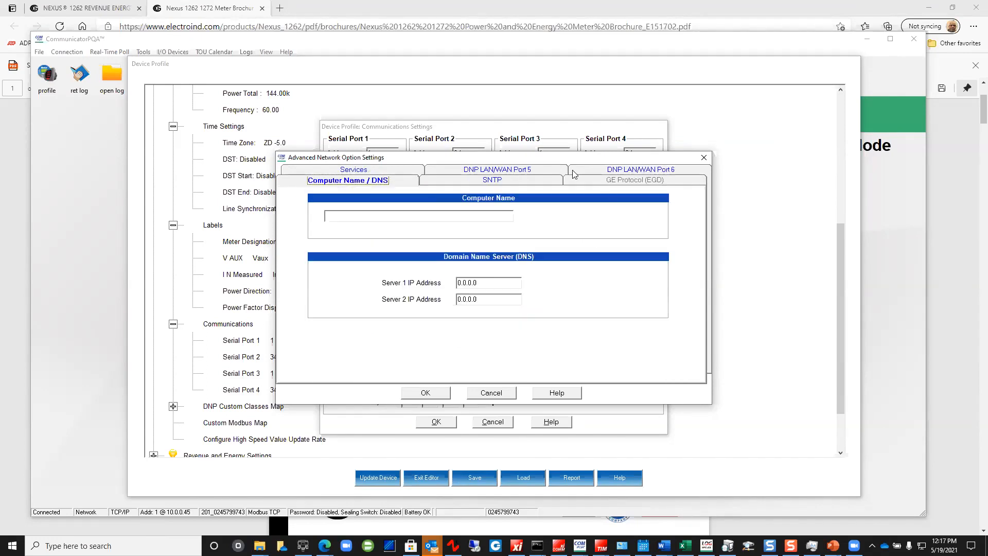
click(516, 172)
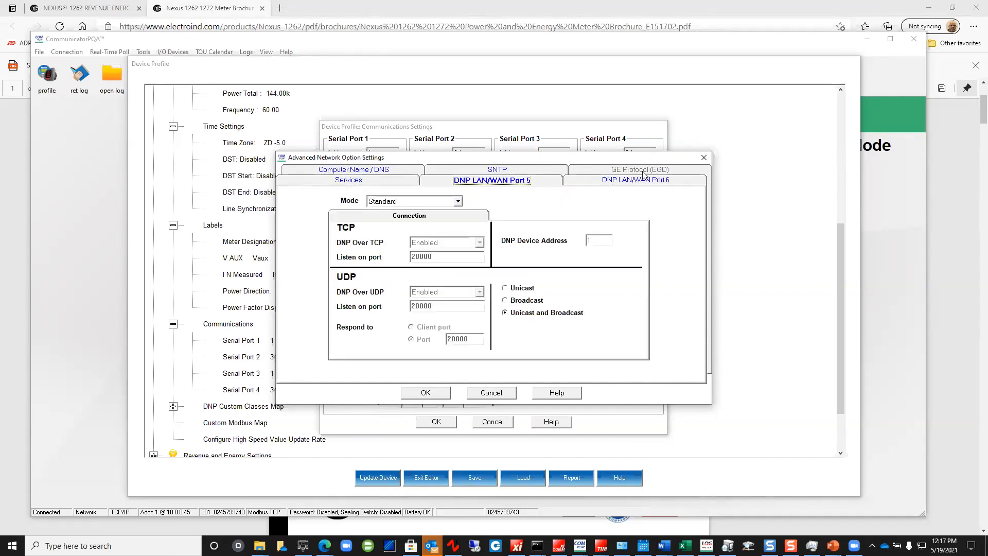
click(703, 157)
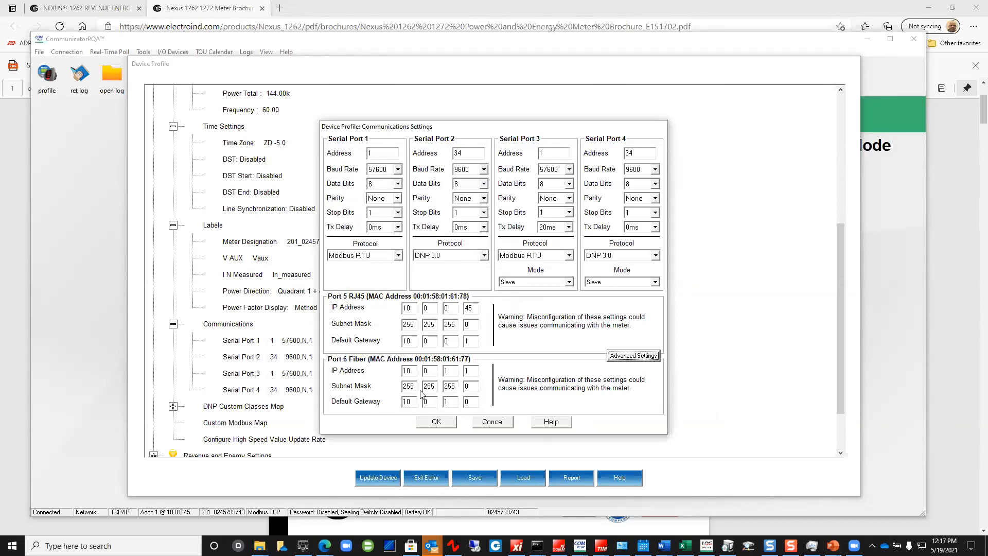
Review the Port 5 RJ45 IP address and default gateway, and cancel the Communications settings
click(403, 307)
double_click(412, 340)
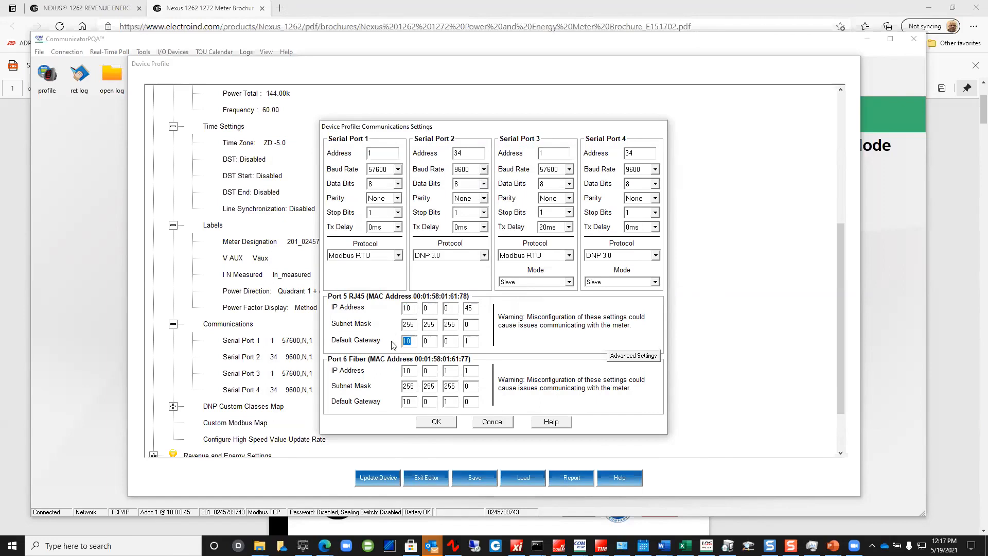
click(453, 309)
click(496, 426)
Review the High Speed Value Update Rate setting and cancel without changing it
scroll(308, 381, down, 2)
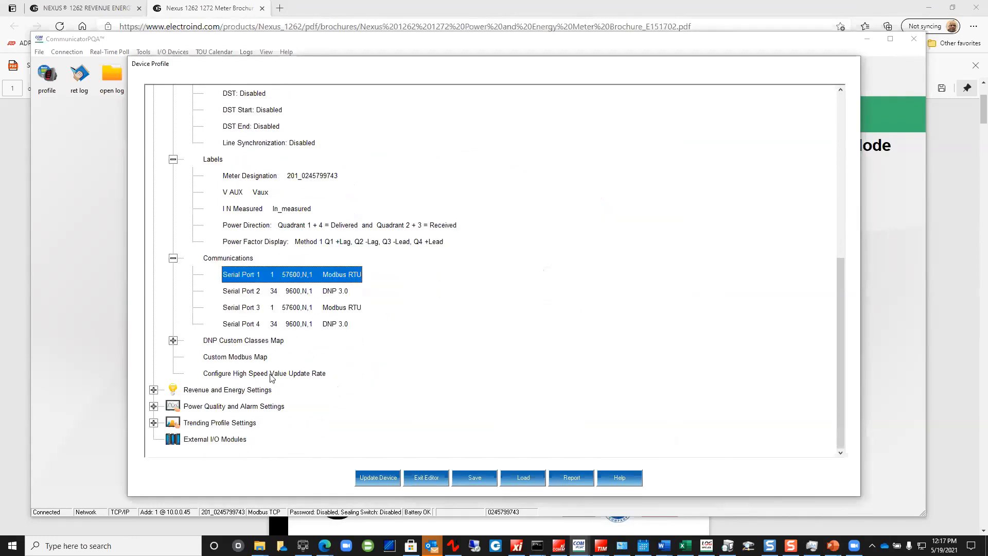
double_click(236, 374)
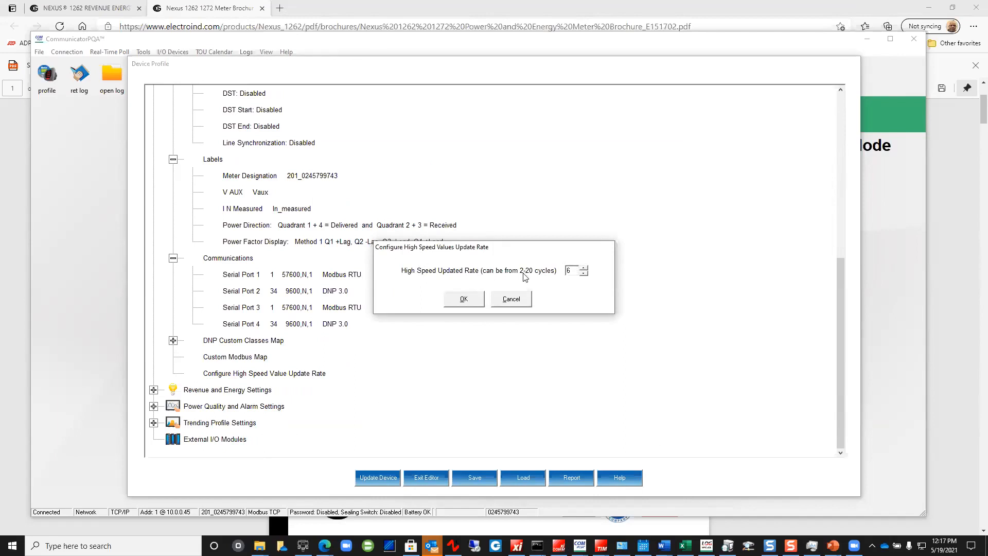
click(516, 300)
Review the Limits table under Power Quality and Alarm Settings, opened from Limit ID 01, and cancel it
click(153, 406)
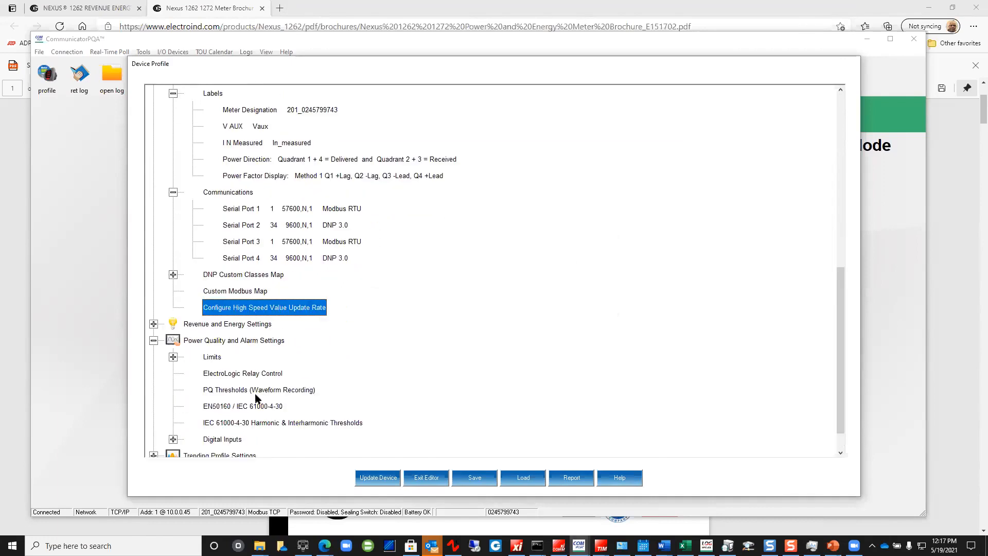
click(173, 324)
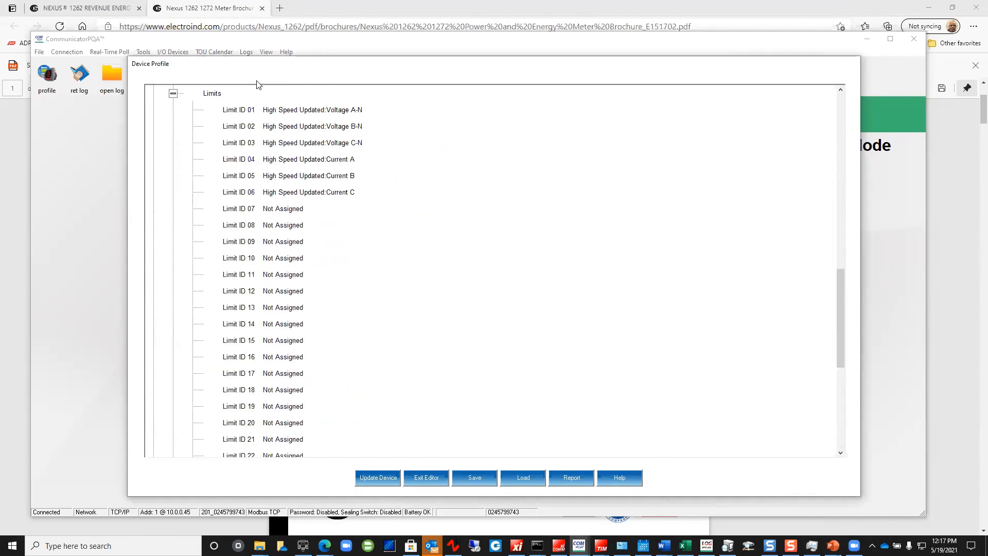
double_click(276, 111)
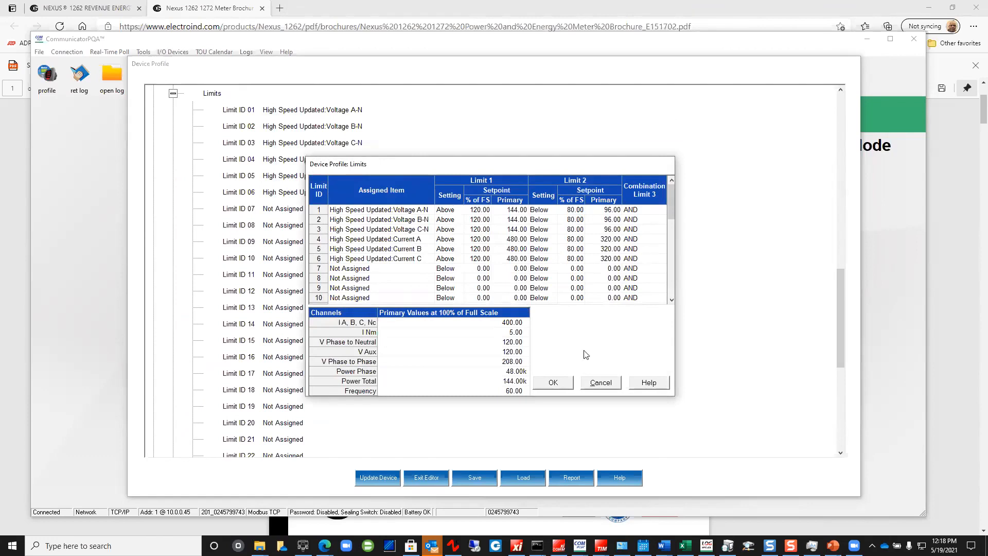
click(601, 383)
Review the ElectroLogic Relay Control diagram and its Limit ID options, keeping 01:High Speed Volts AN, and close it
scroll(342, 291, down, 6)
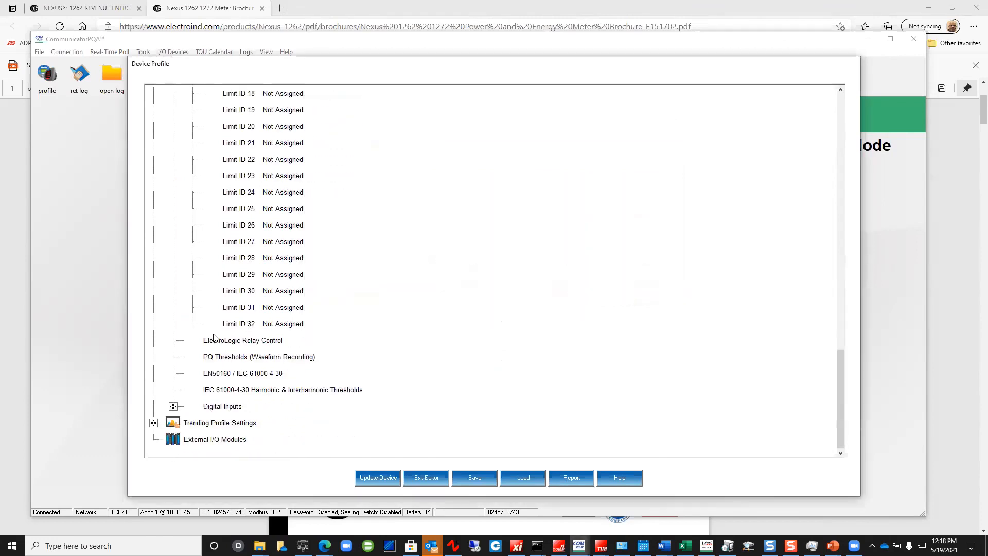
click(207, 344)
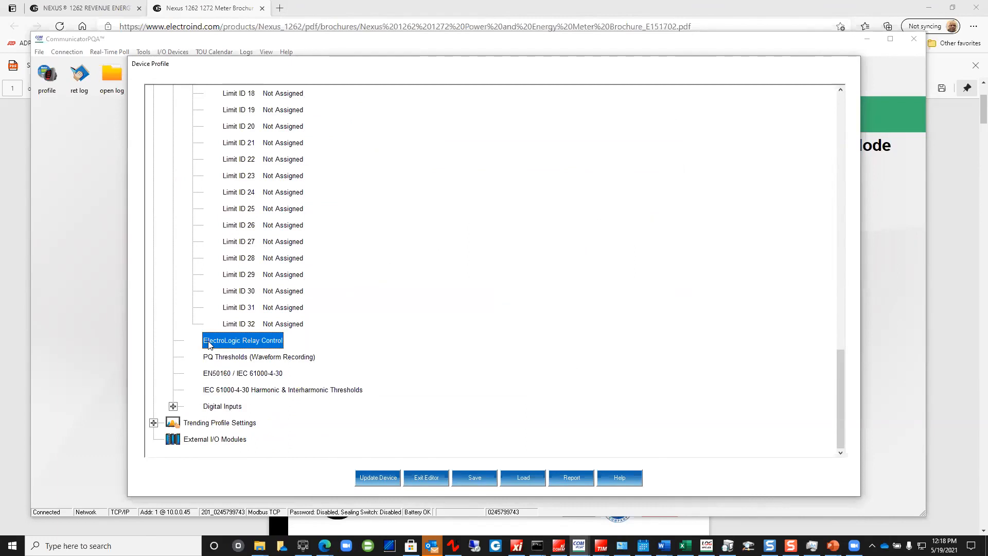
double_click(224, 340)
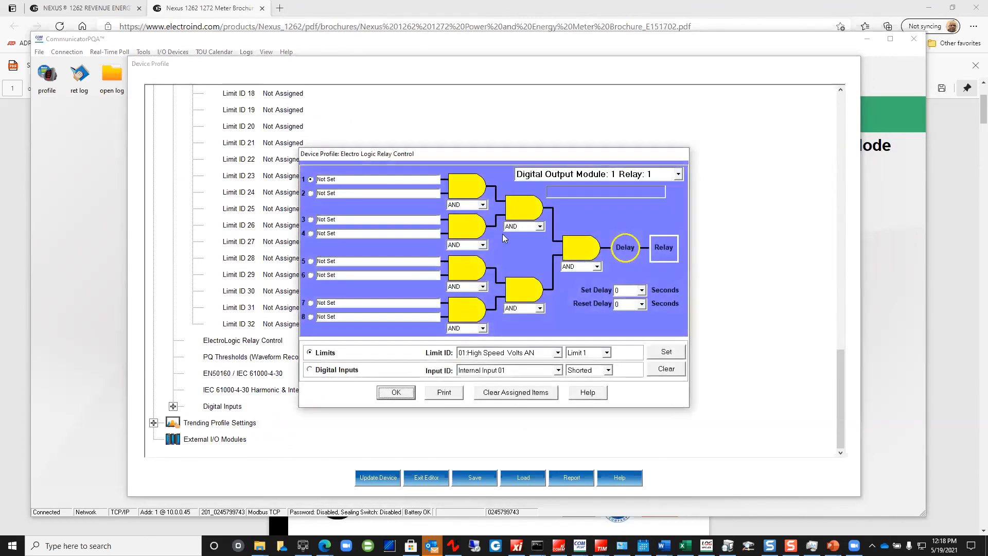
click(558, 352)
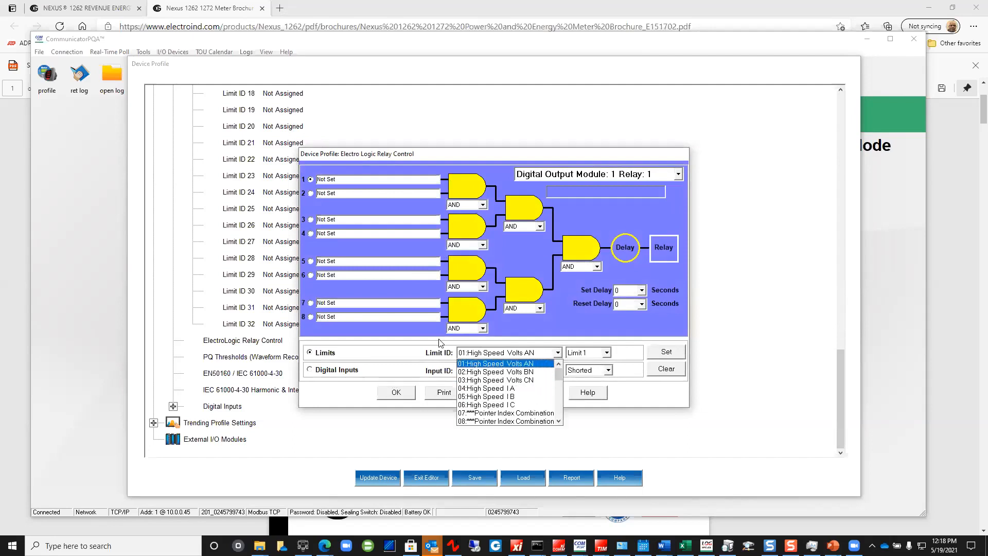
click(422, 331)
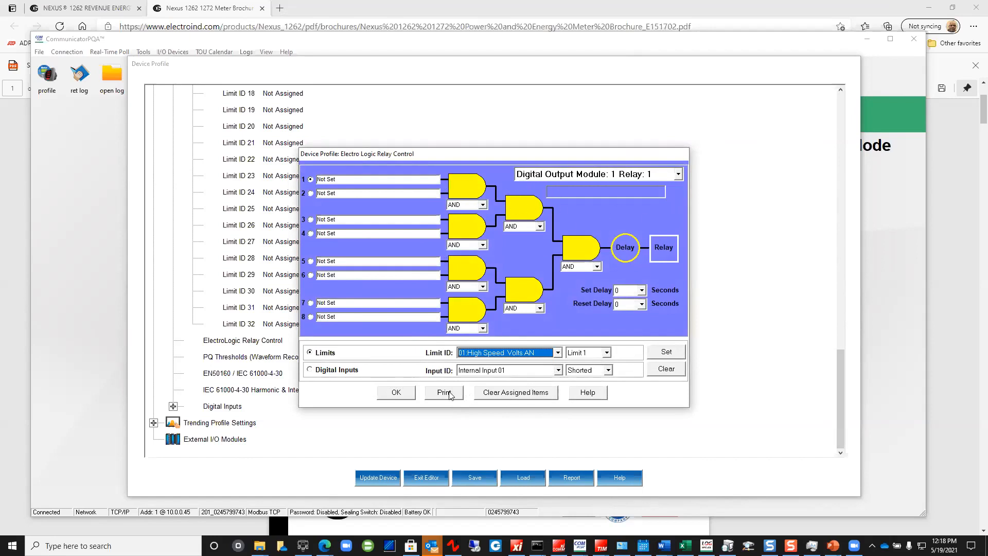
click(400, 395)
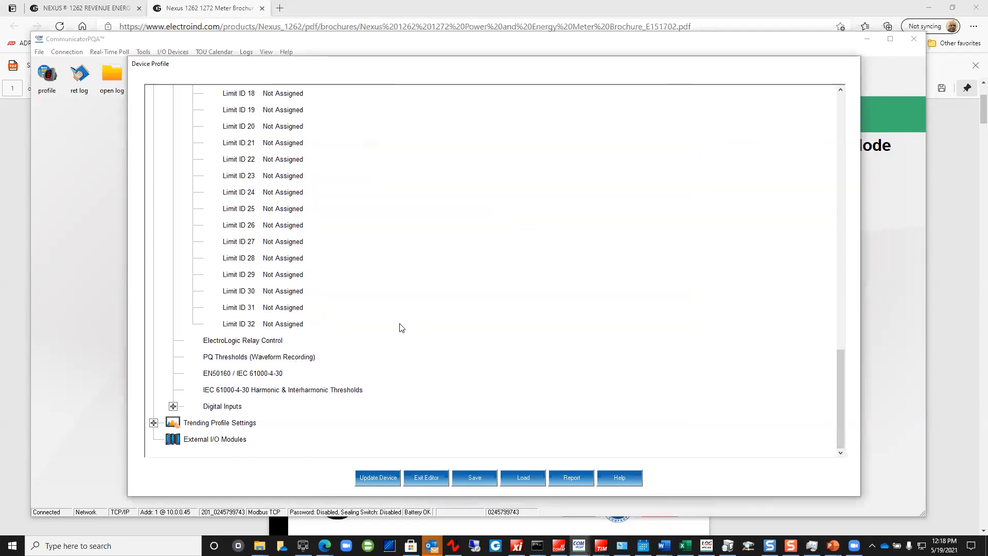
Review the input type options for digital input HS_Input_1 and cancel the Digital Input Assignments
click(173, 405)
click(275, 323)
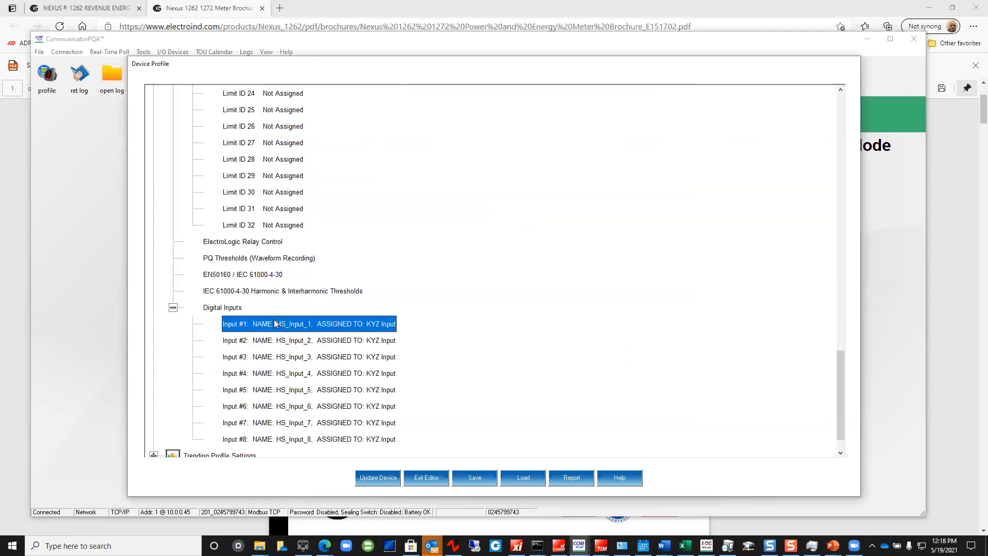
double_click(273, 323)
click(620, 127)
click(692, 124)
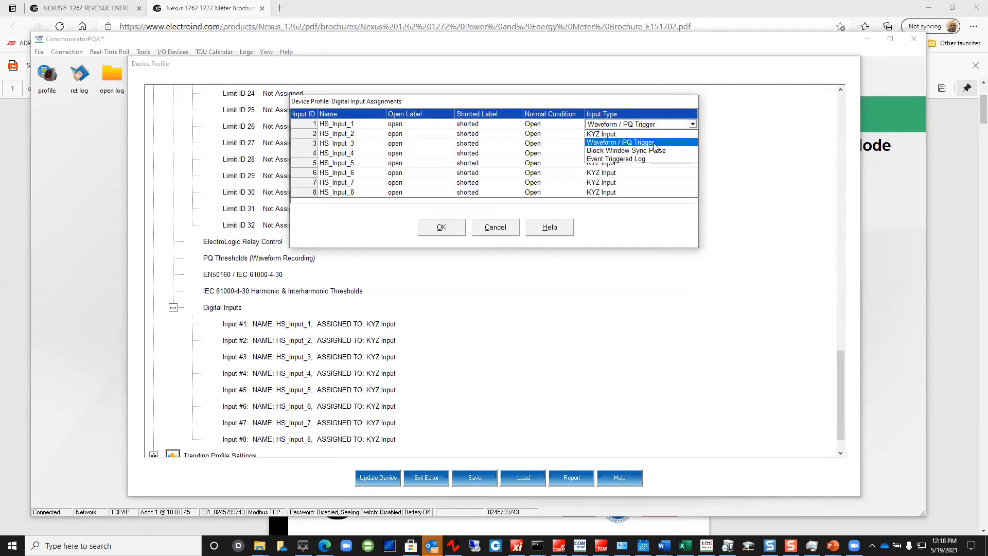
click(497, 229)
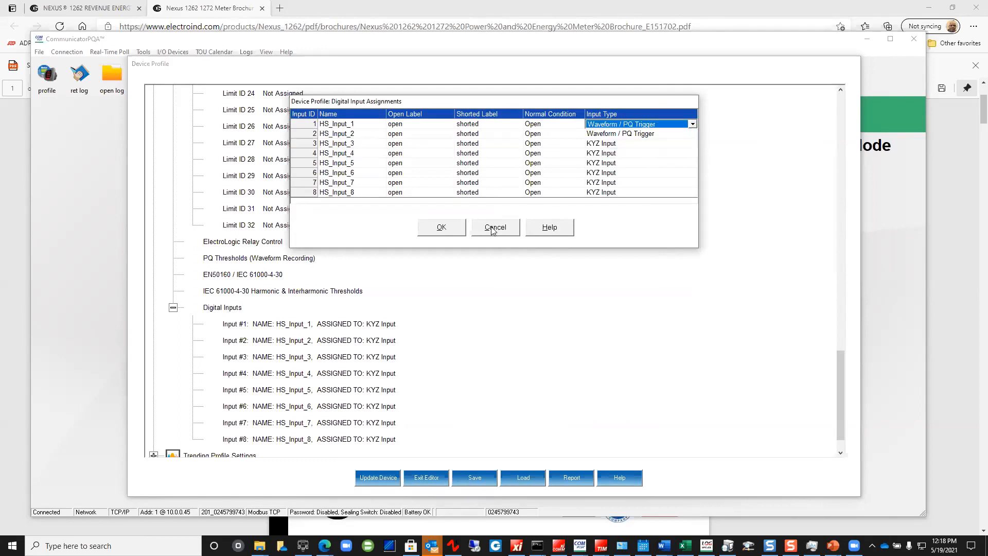
click(499, 229)
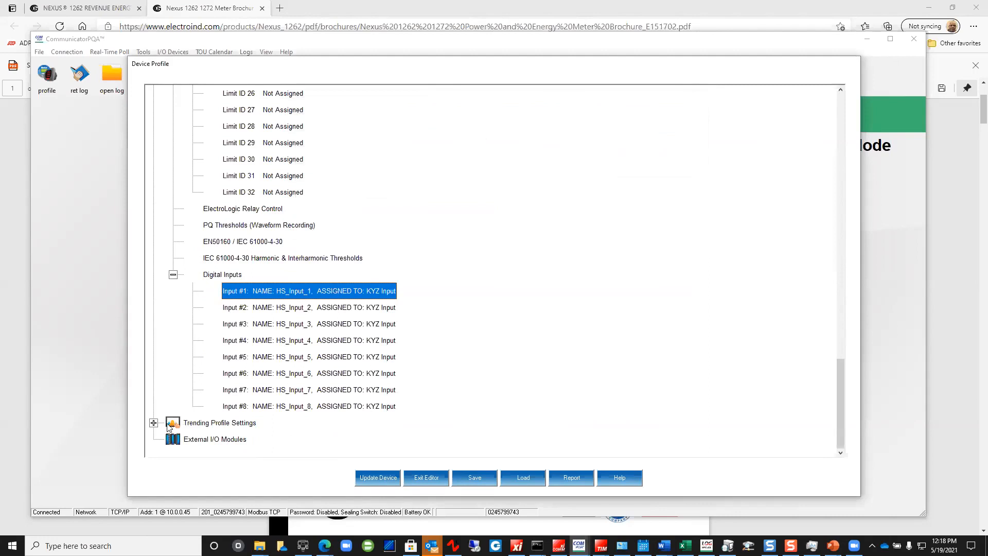
Expand Trending Setup and Trending Log Time Intervals in Trending Profile Settings, review the Log 1 interval, and cancel it
click(154, 422)
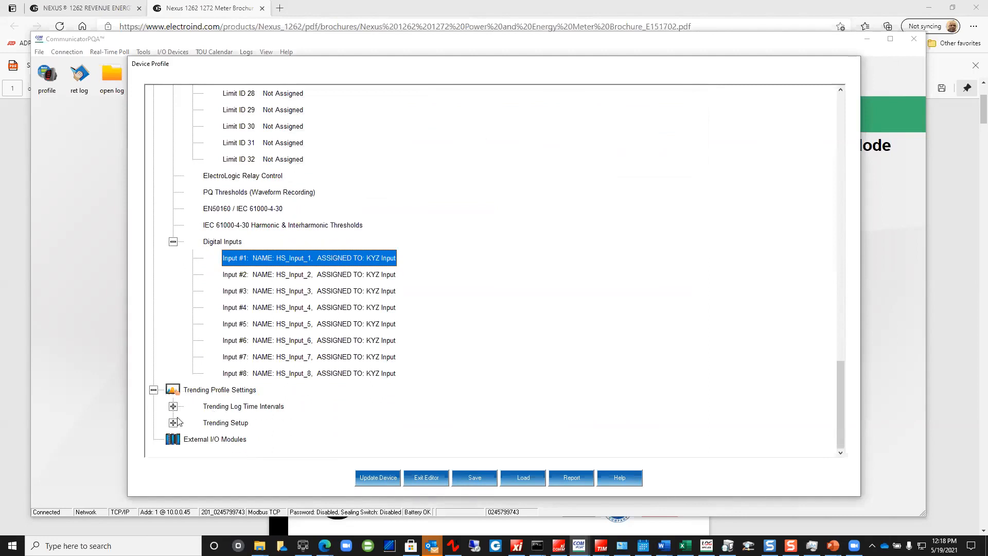
click(174, 423)
click(233, 308)
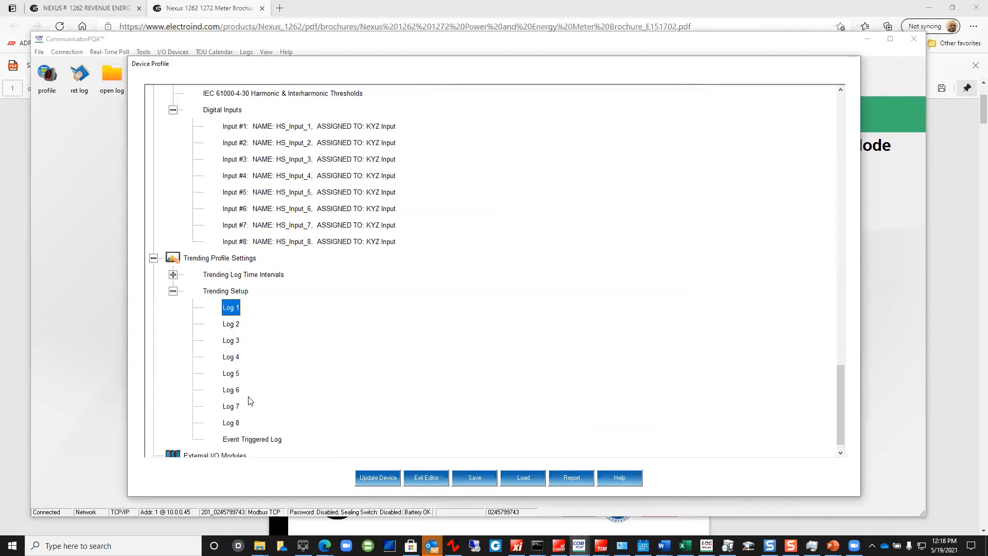
click(172, 274)
double_click(251, 292)
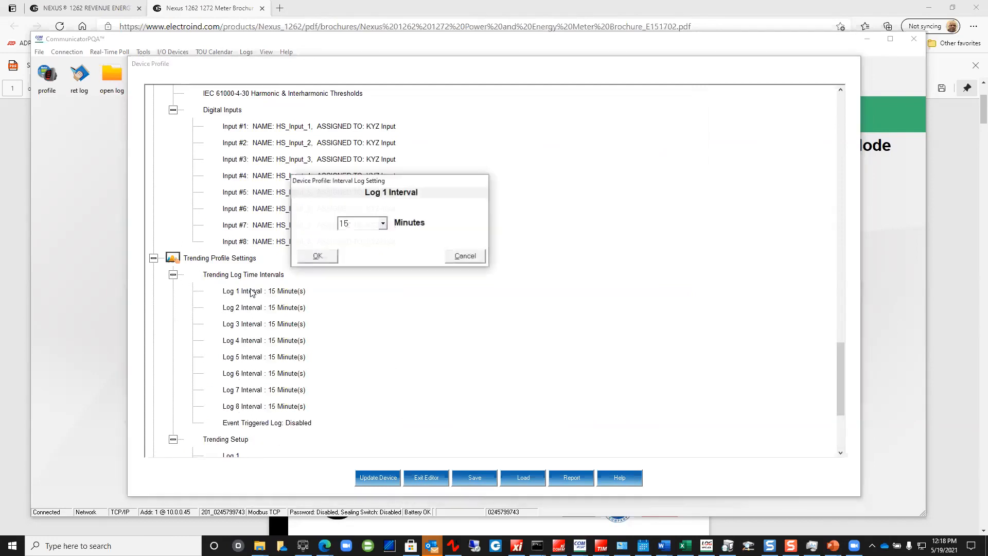
click(465, 256)
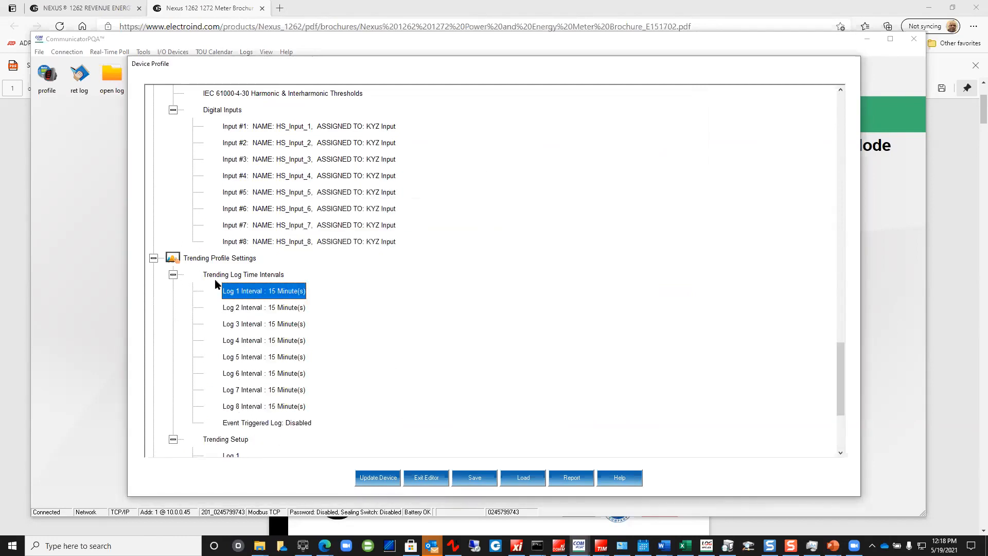
Collapse the log time intervals, open the Log 1 trending profile, and review the Energy items in the Accumulators group
click(173, 275)
double_click(233, 308)
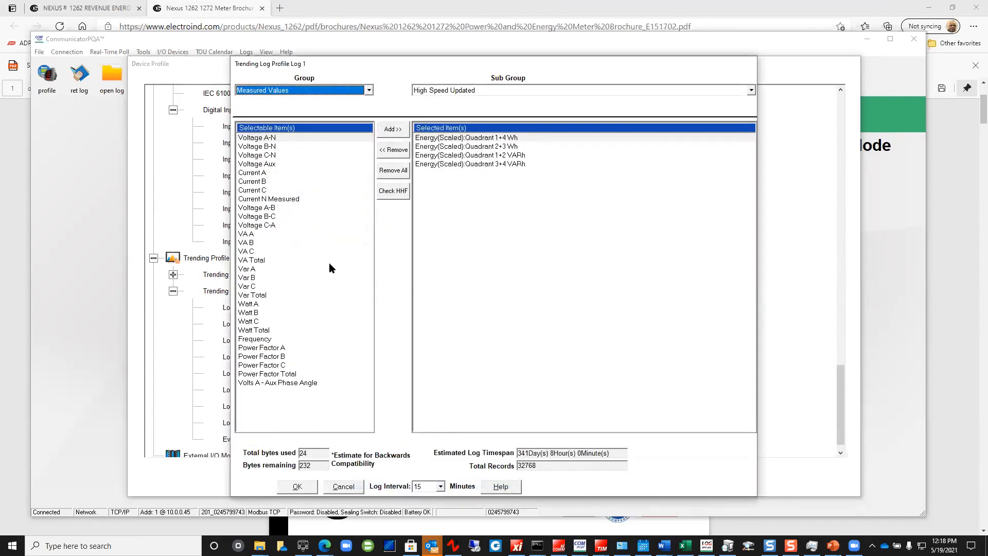
click(297, 485)
drag(654, 68, 665, 44)
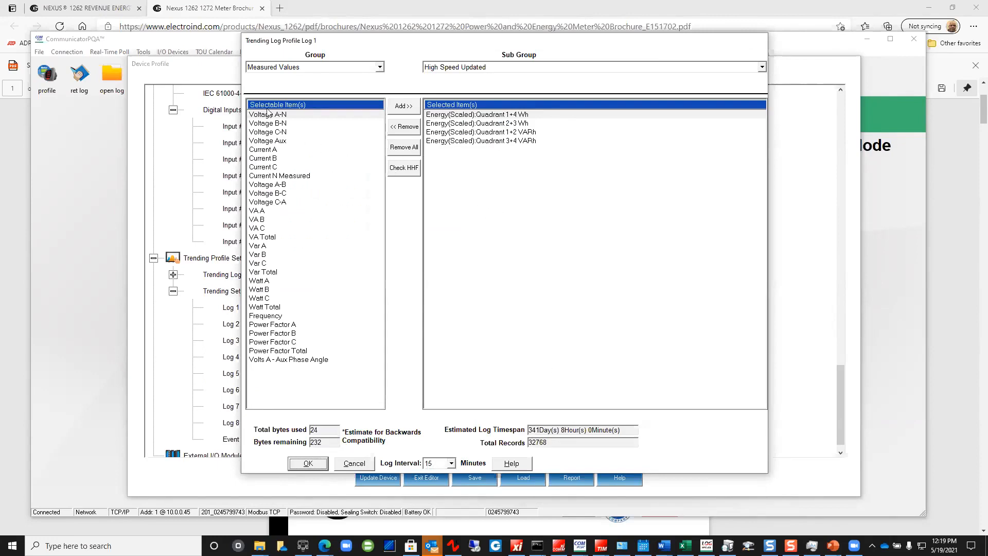
click(379, 68)
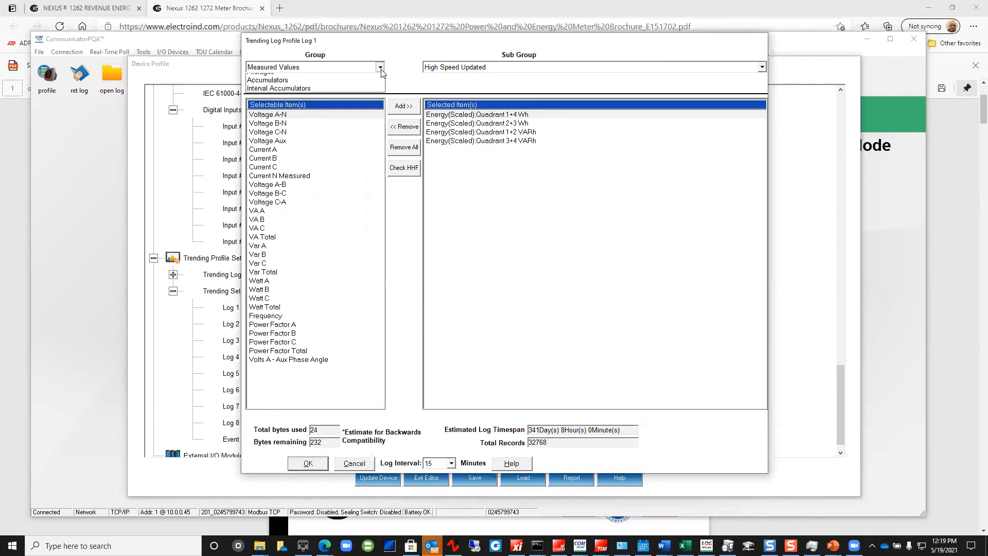
click(329, 93)
click(284, 184)
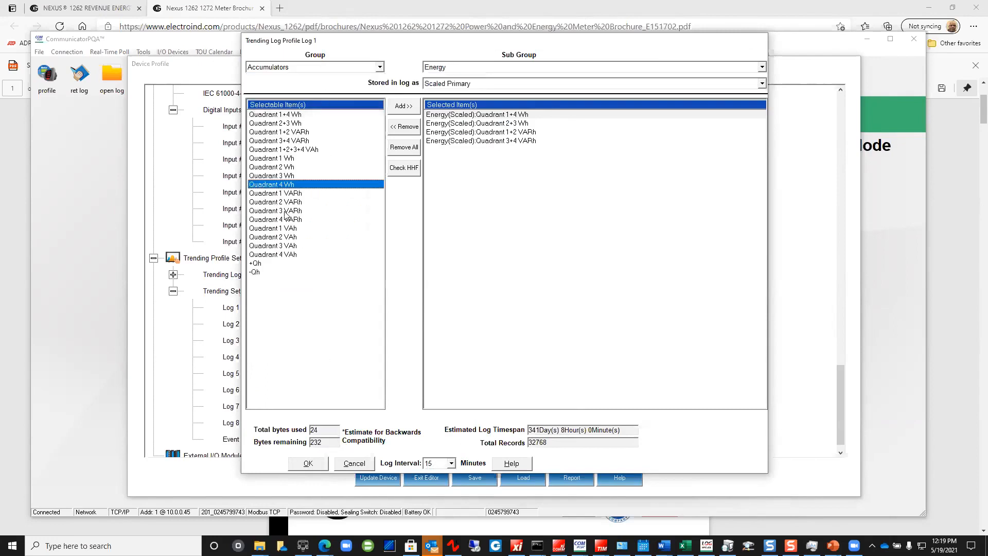
Add Current A, B, C and Voltage A-B, B-C, C-A from Measured Values, High Speed Updated, to Log 1
click(379, 66)
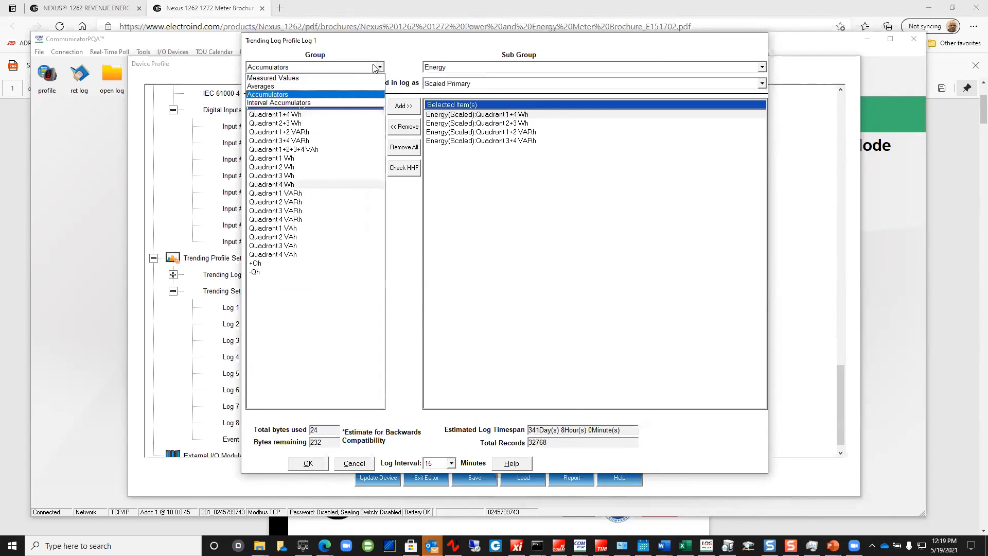
click(341, 79)
click(274, 151)
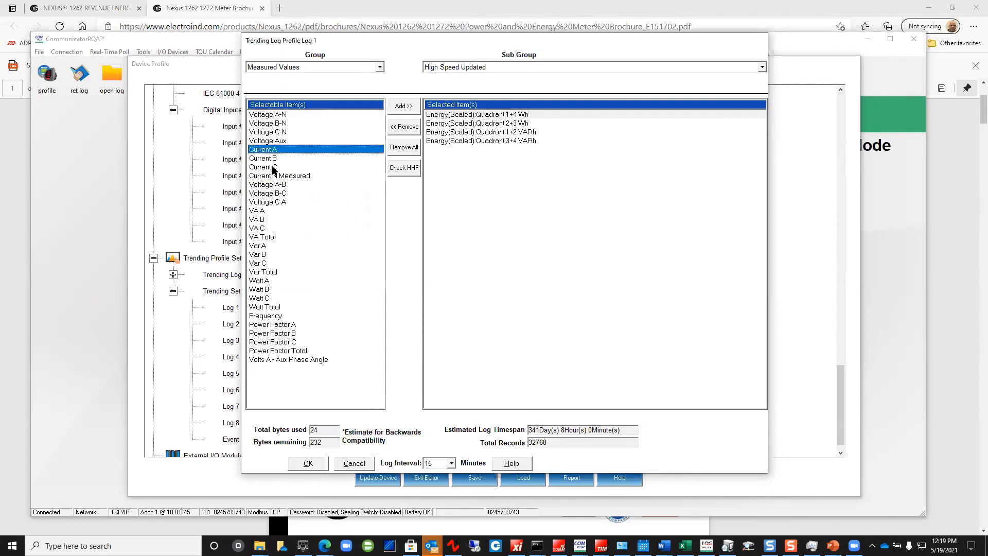
ctrl+click(273, 167)
ctrl+click(274, 159)
ctrl+click(274, 184)
ctrl+click(275, 193)
ctrl+click(274, 202)
click(404, 106)
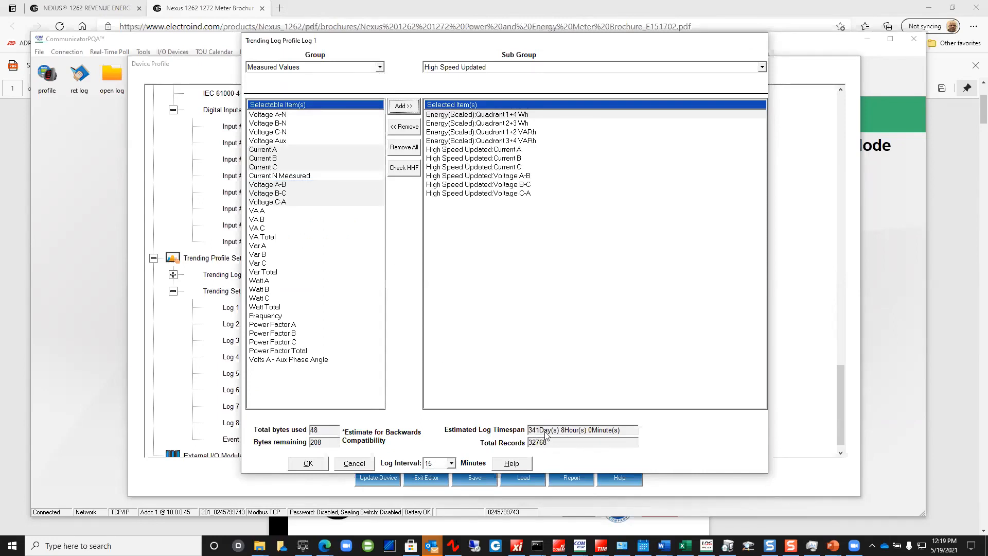
Select all items logged in Log 1, check them for HHF compatibility, and decline changing the offending items
click(467, 353)
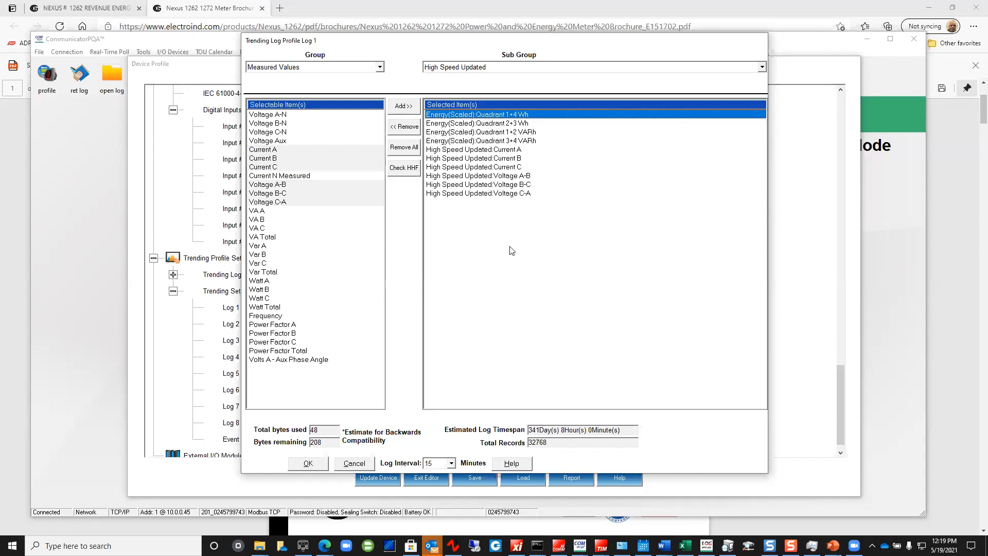
drag(541, 200, 561, 114)
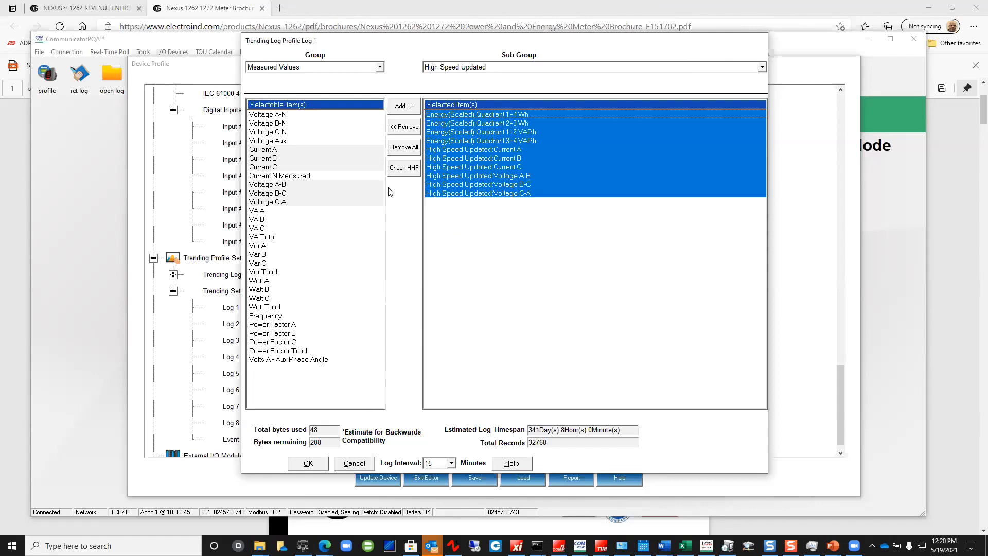
click(406, 168)
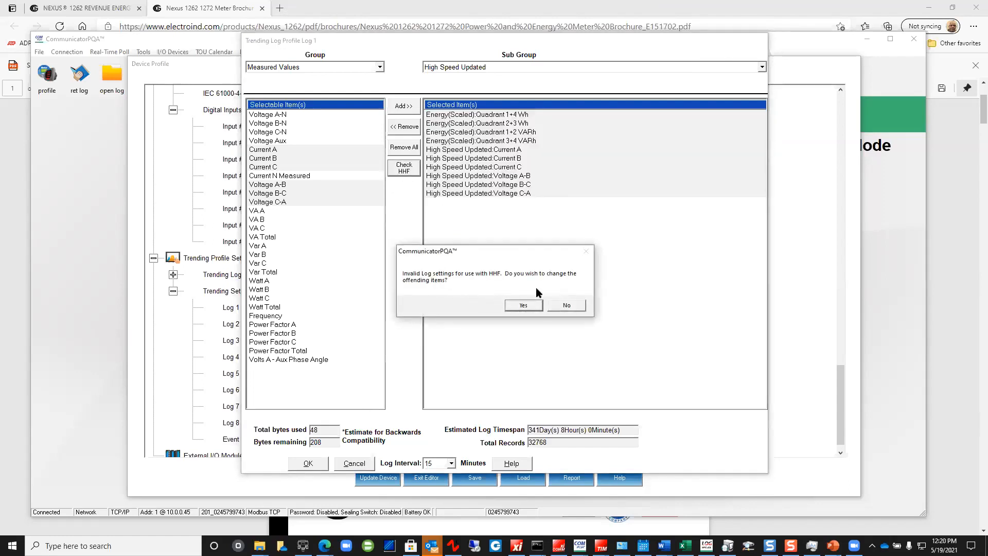
click(561, 305)
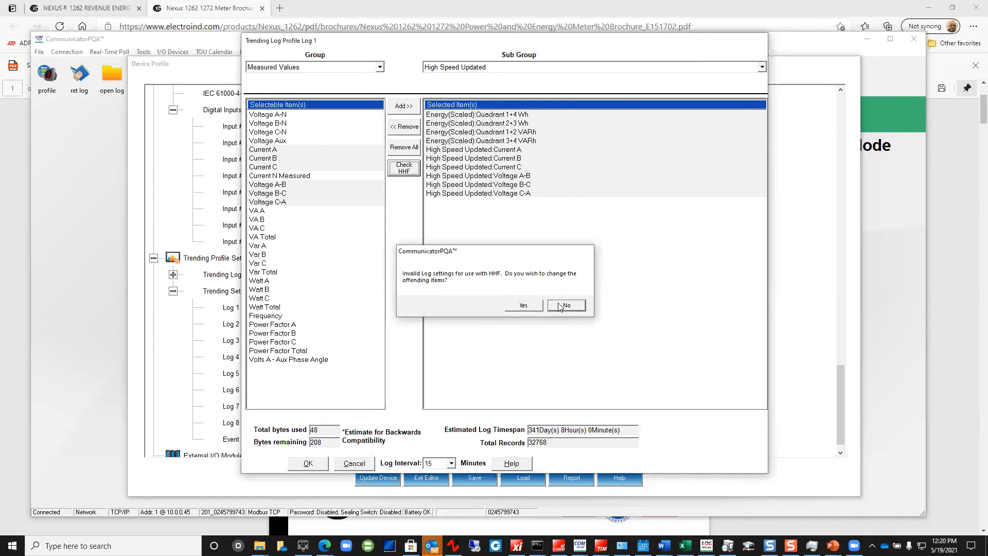
Remove the six High Speed Updated current and voltage items from Log 1 and recheck its HHF compatibility
click(466, 158)
click(466, 149)
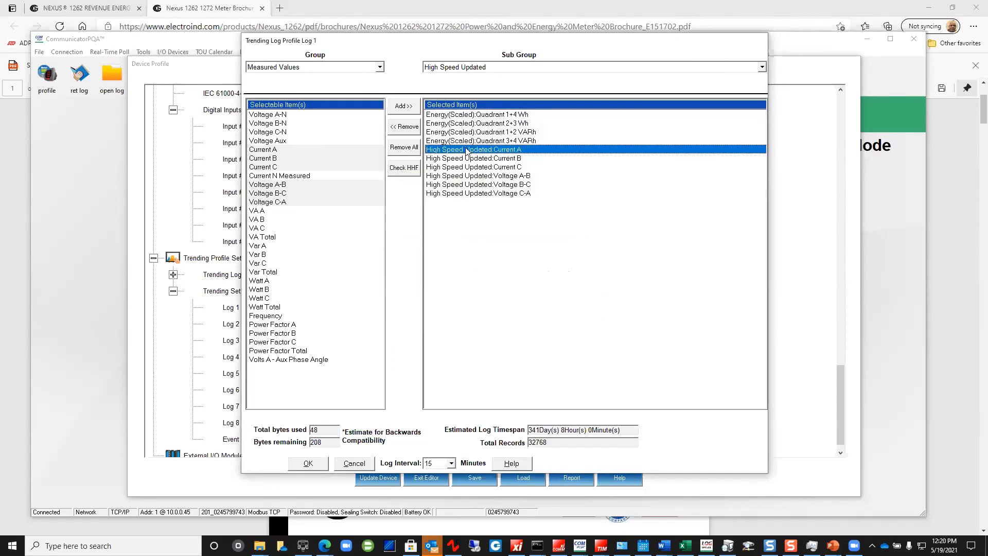
shift+click(469, 194)
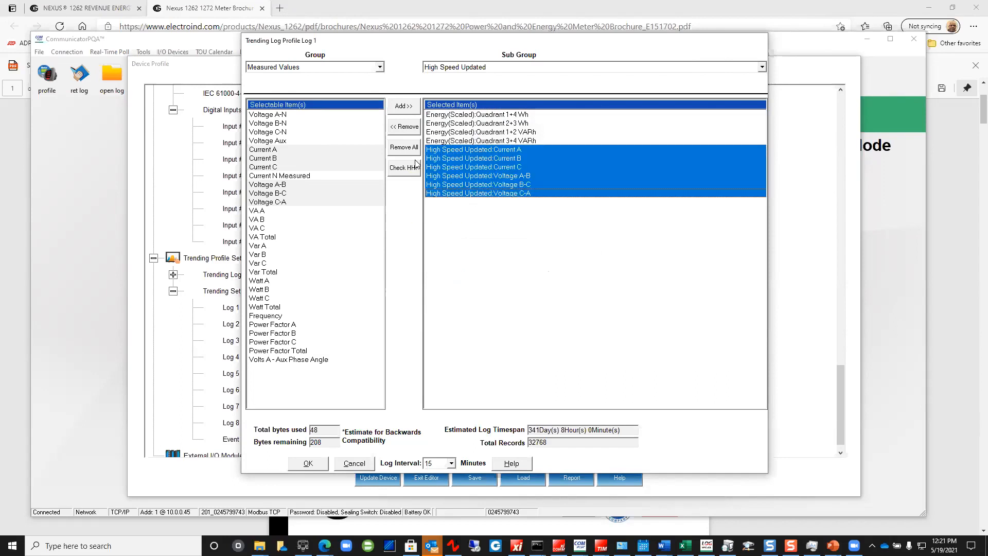
click(395, 126)
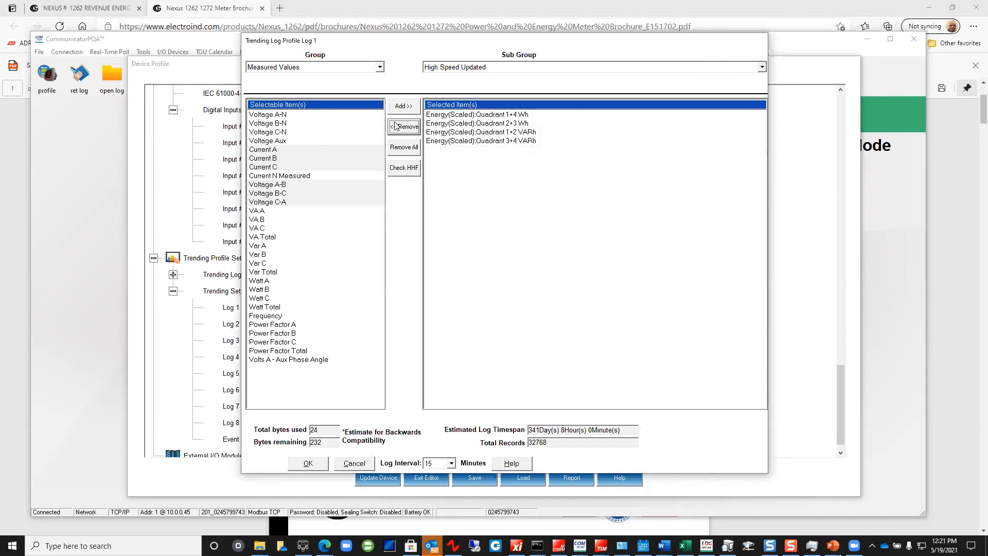
click(404, 167)
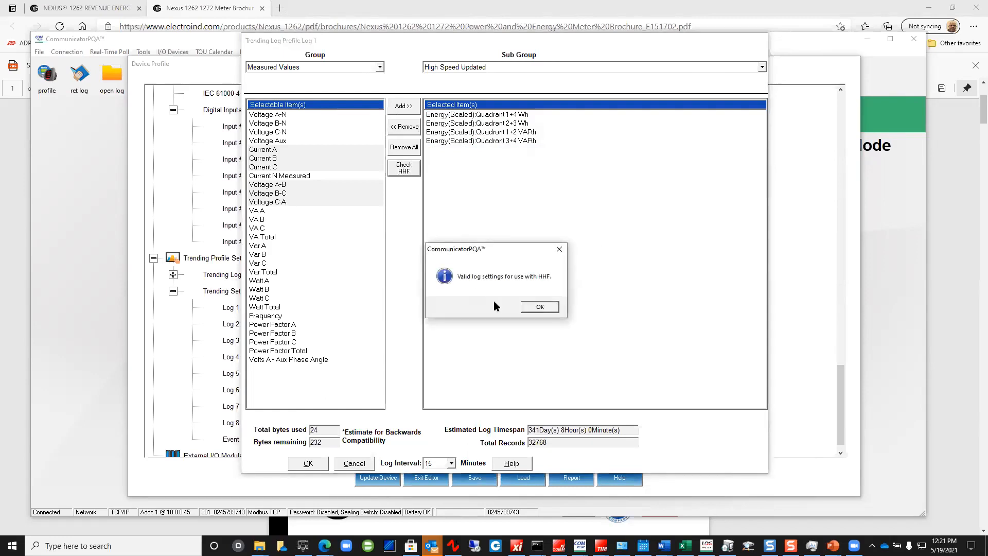
click(538, 308)
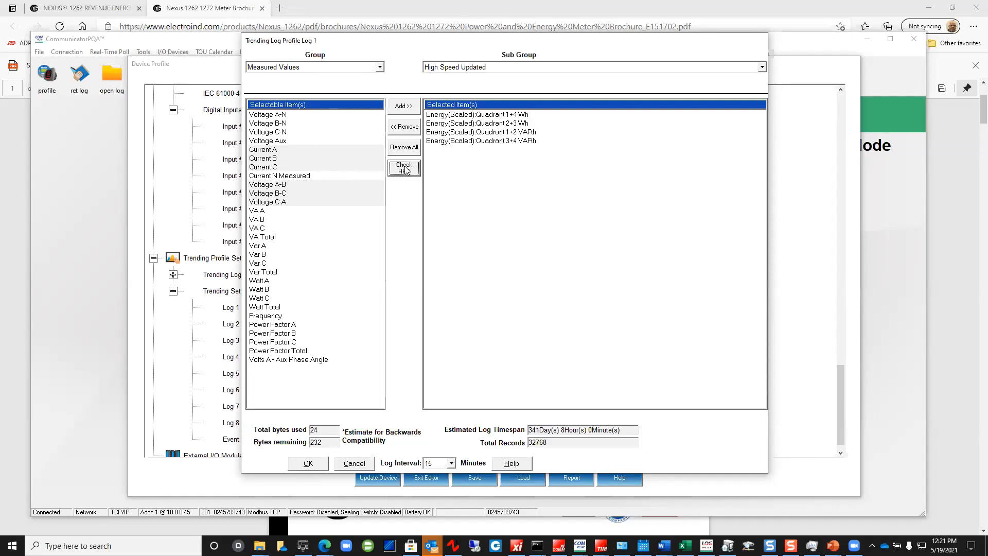
Close the Log 1 trending profile without saving and review the External I/O Modules assignments, leaving them unchanged
click(369, 465)
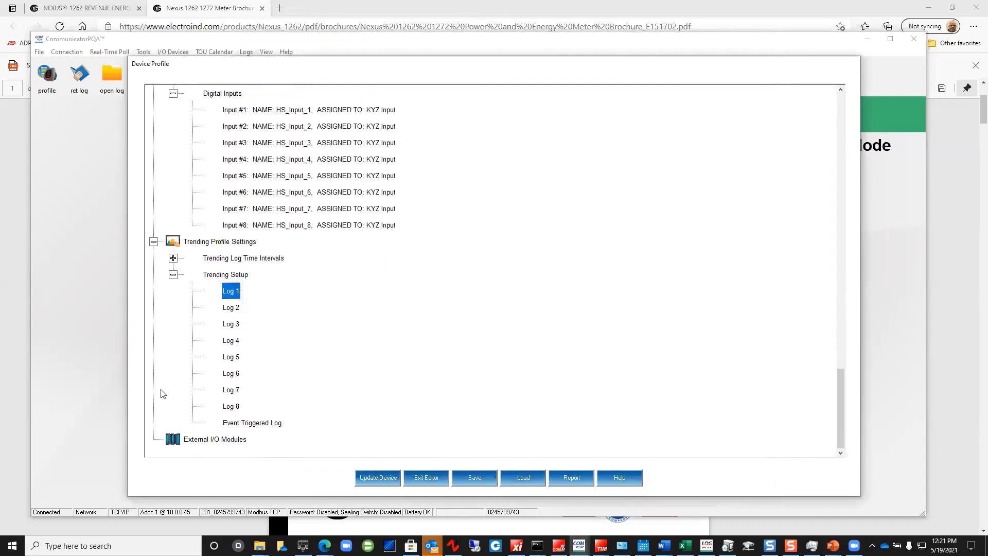
click(199, 440)
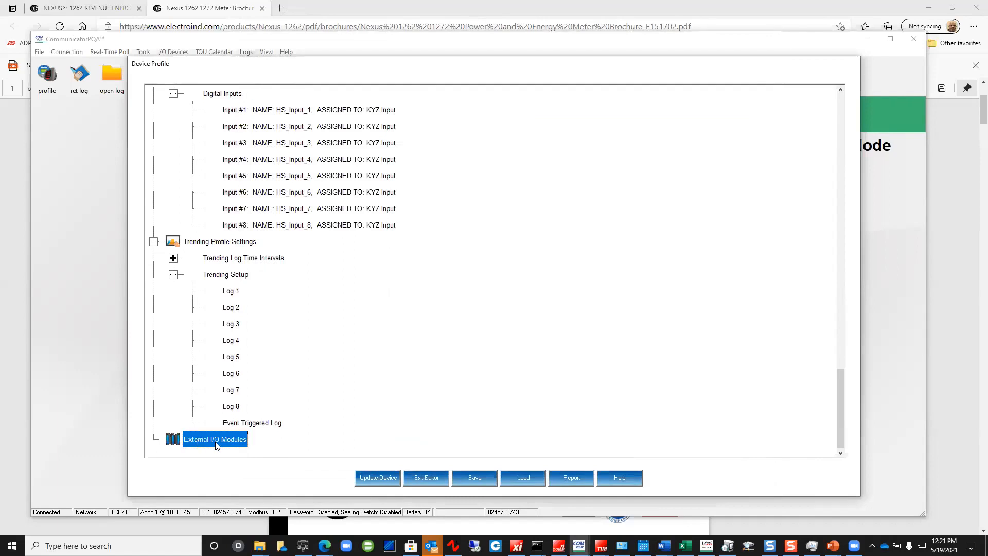
double_click(215, 442)
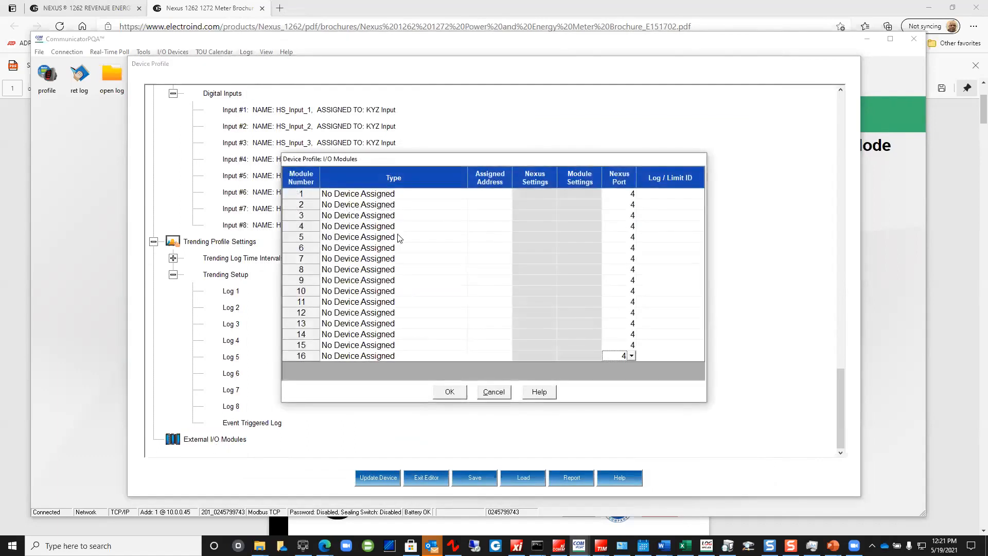
click(495, 393)
click(502, 397)
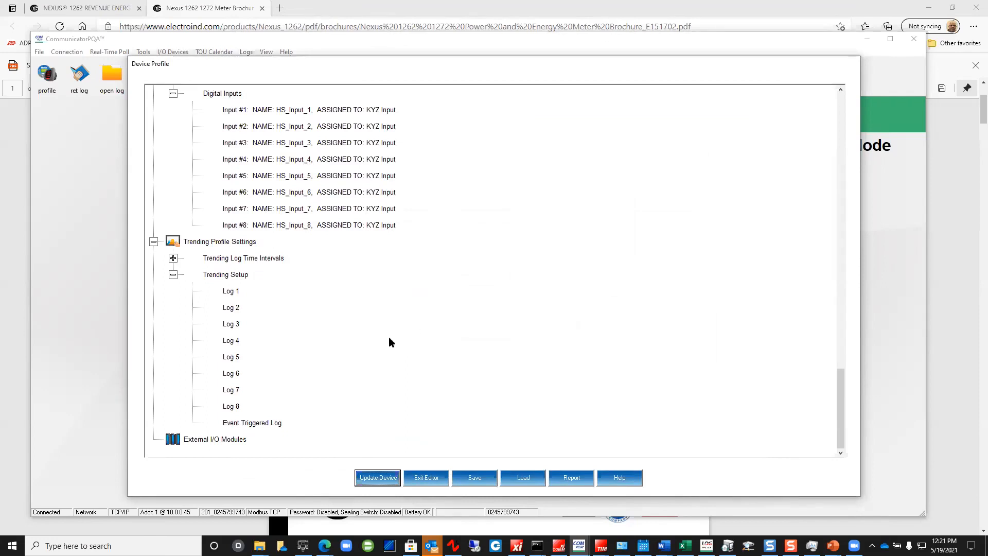
Collapse the Trending Setup logs and exit the Device Profile editor without updating the meter
click(173, 275)
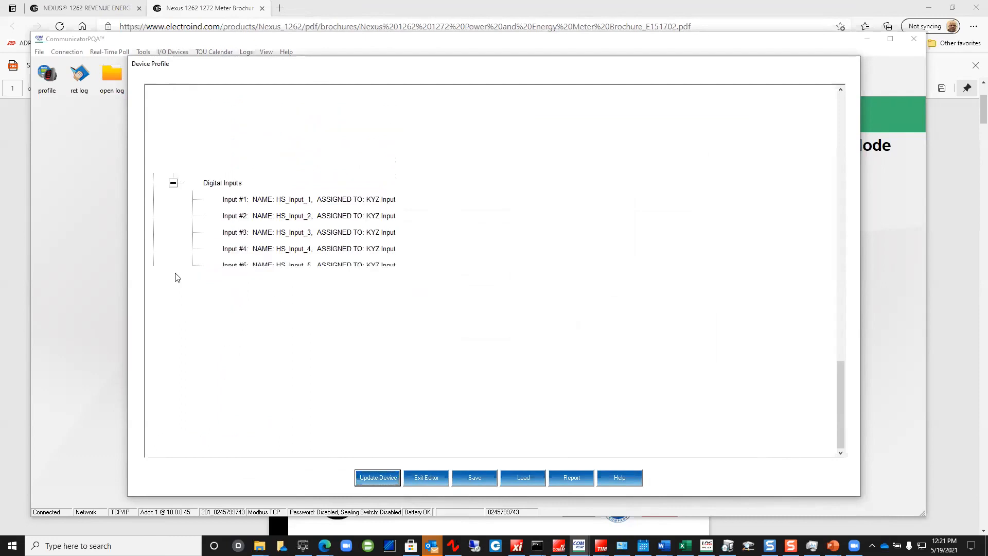
scroll(331, 353, up, 5)
scroll(340, 343, down, 3)
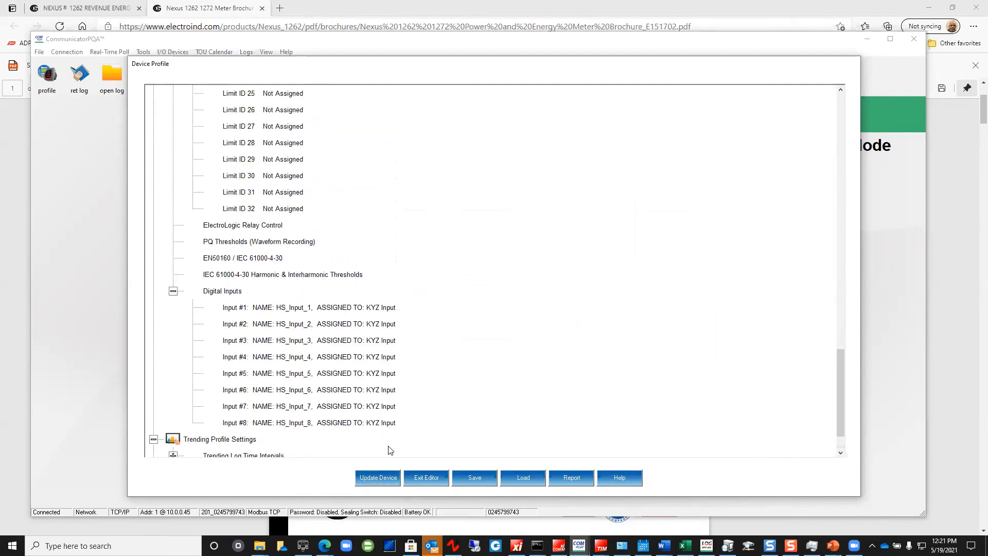
click(425, 477)
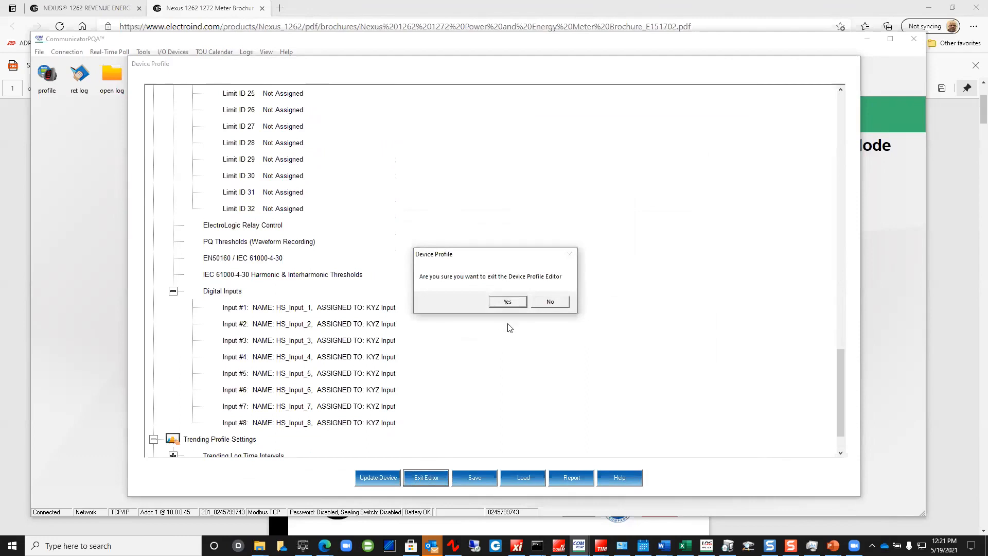
click(515, 304)
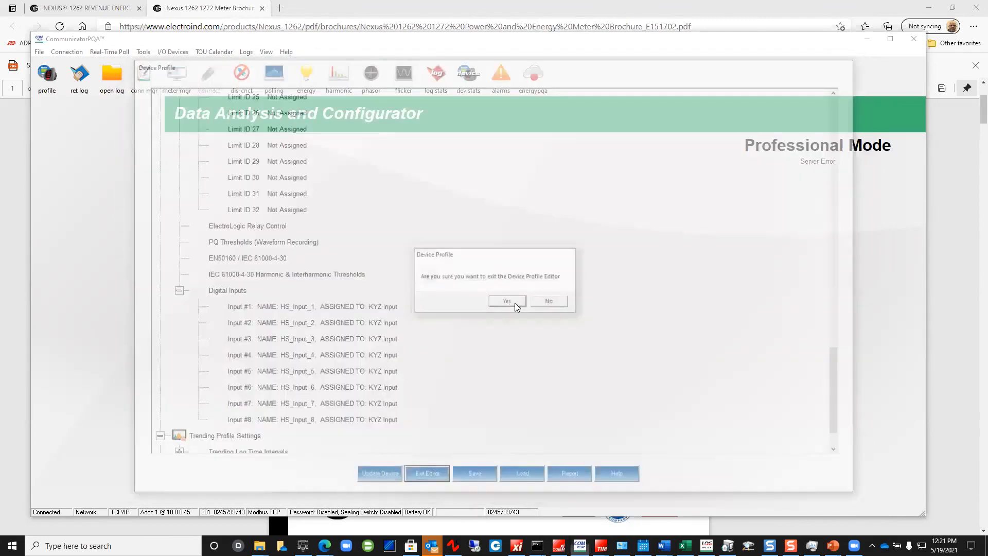
click(546, 308)
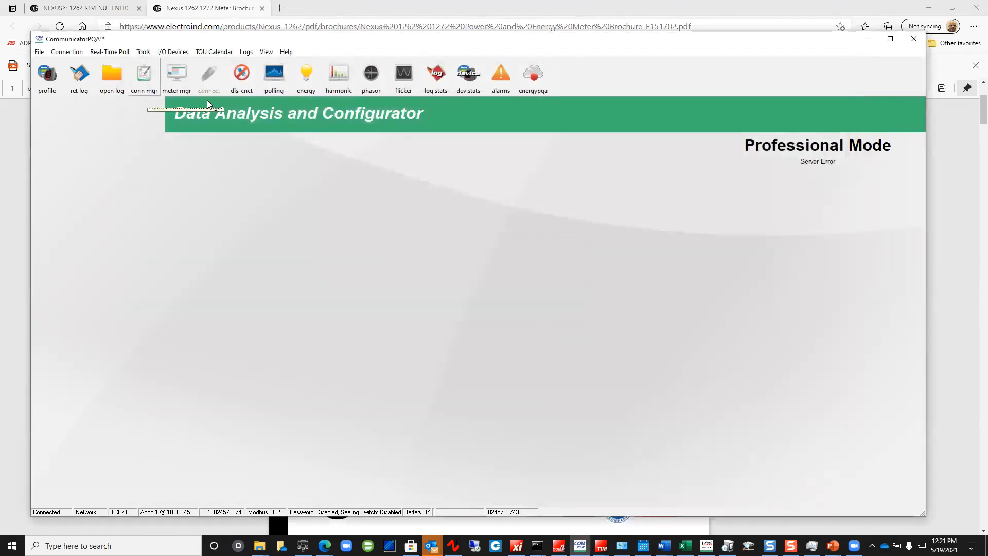
Switch the meter connection to the Training Nexus 1500+ location and dismiss its device status
click(144, 85)
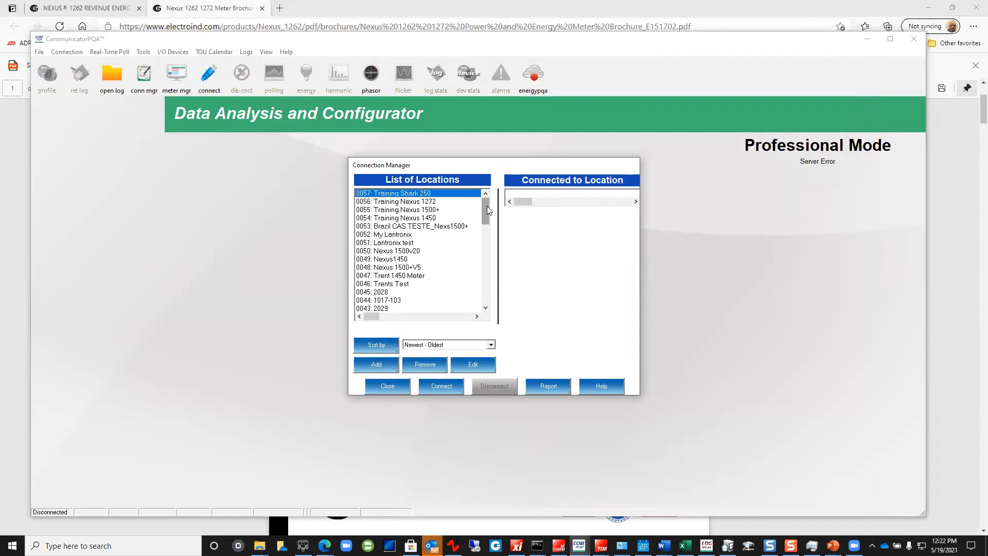
click(406, 218)
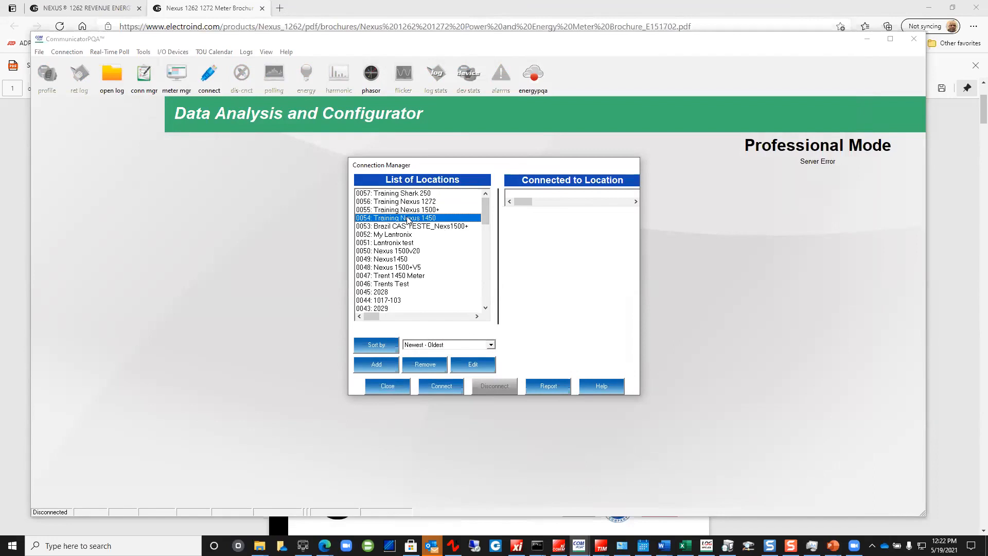
click(410, 210)
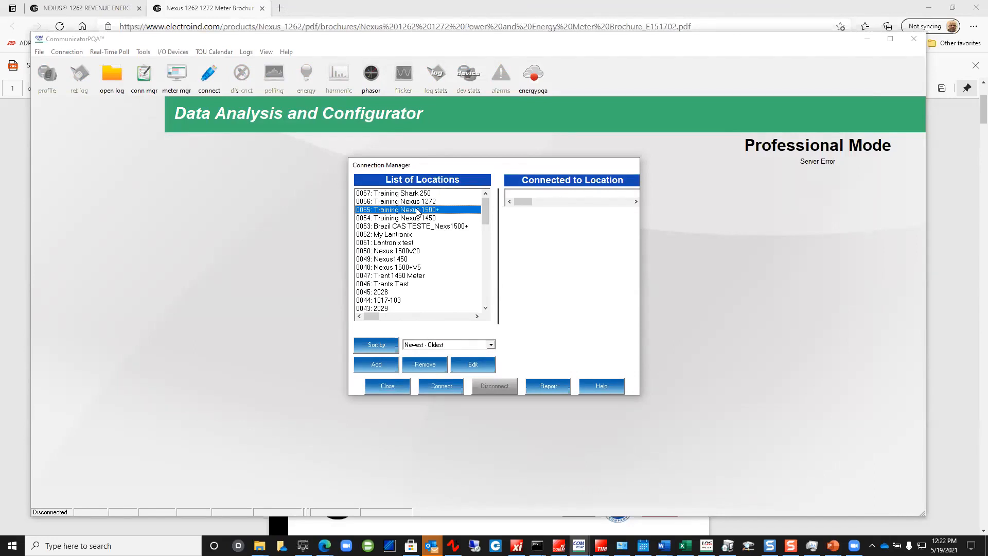
double_click(417, 209)
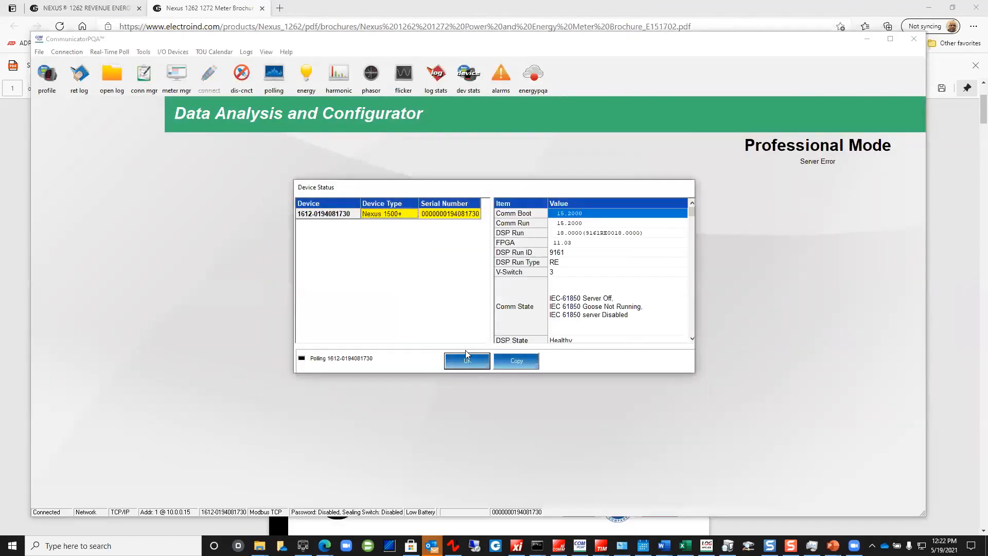
click(466, 359)
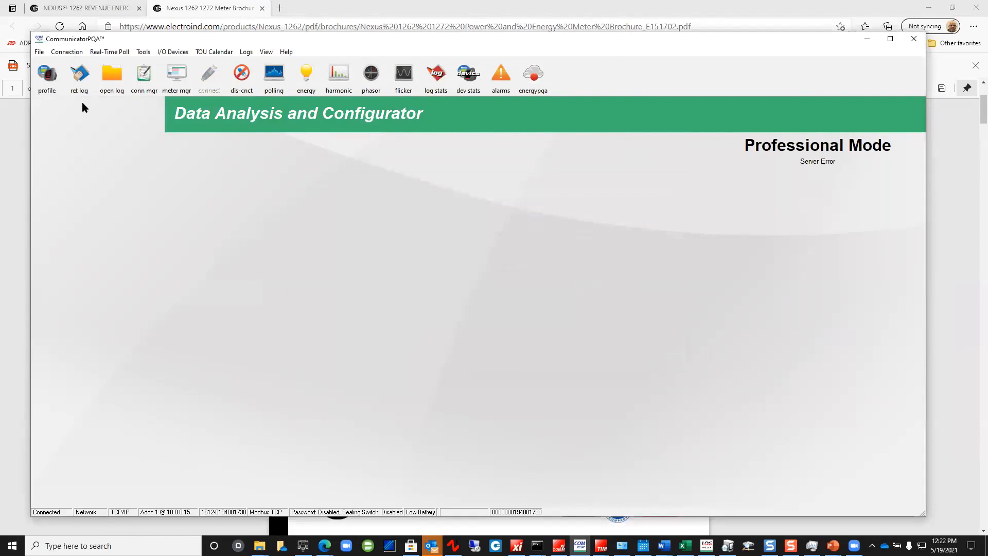
Look over the Nexus 1500+ device profile's General Settings and External I/O Modules groups, and exit the editor
click(46, 82)
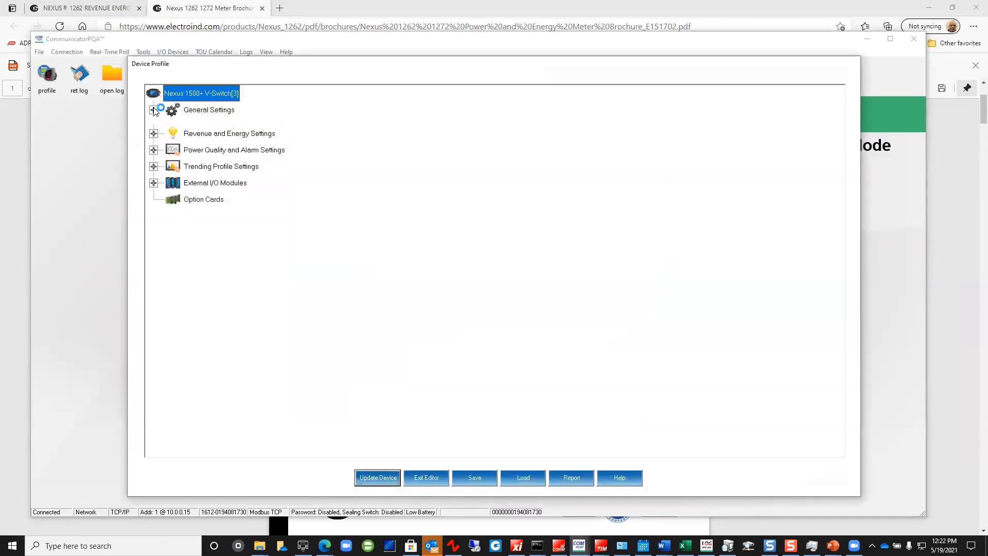
click(153, 110)
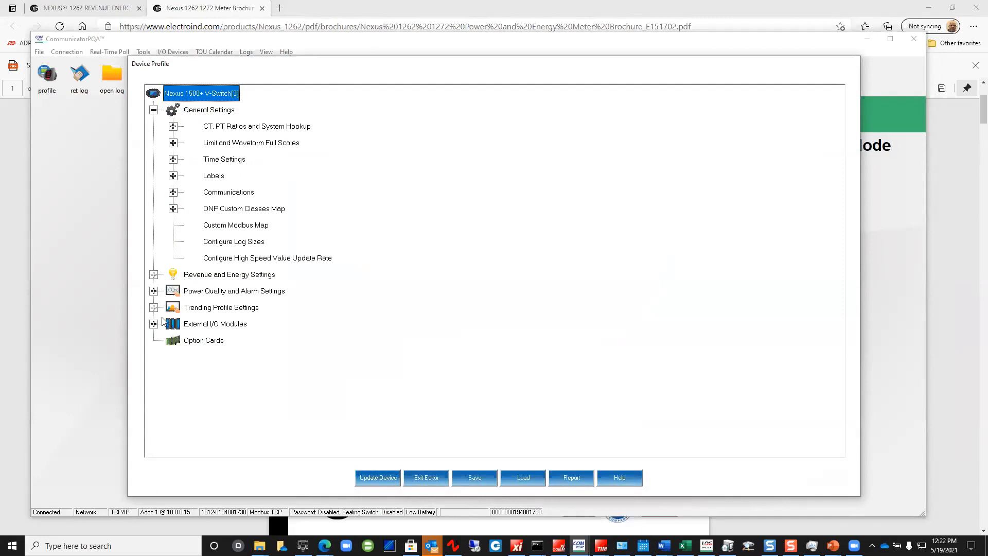
click(154, 324)
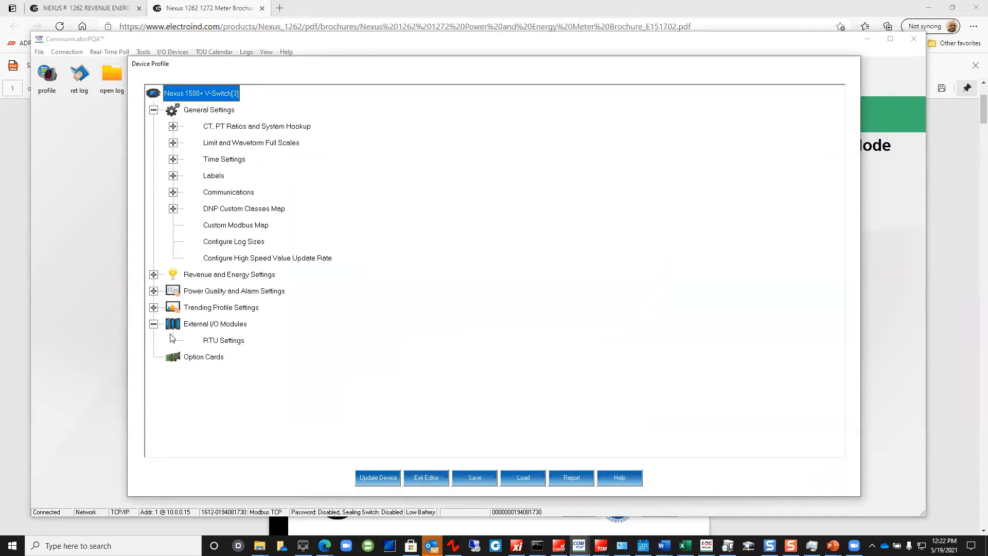
click(153, 110)
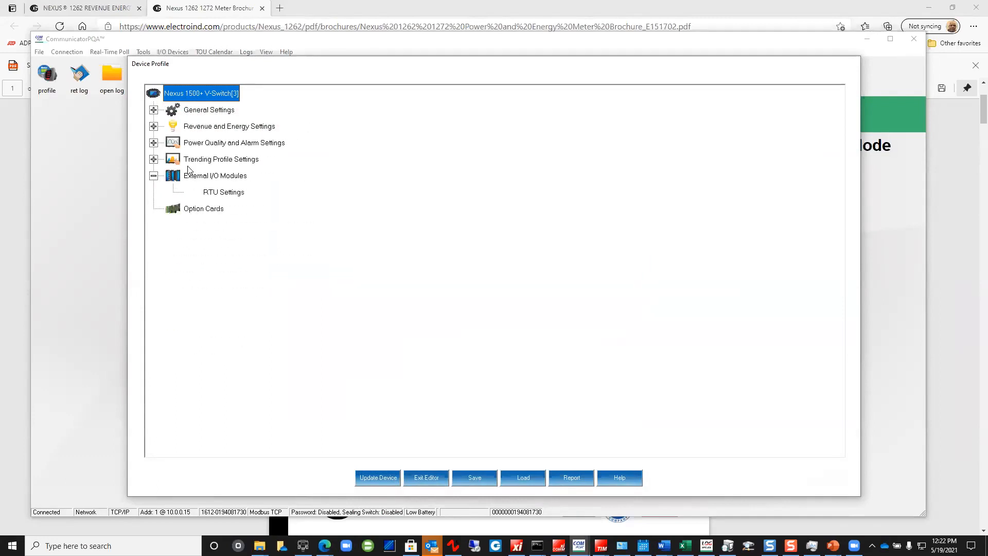
click(422, 478)
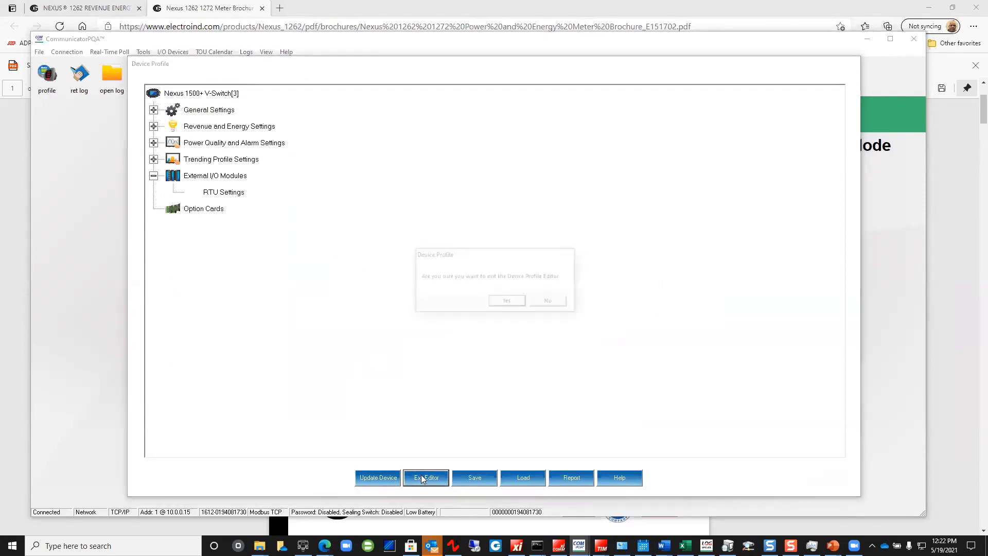
click(506, 302)
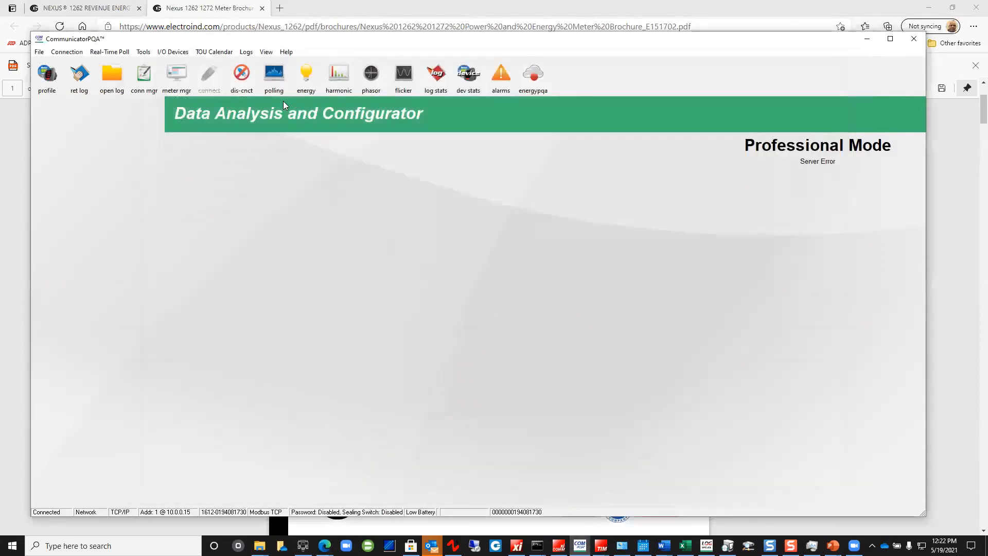
Review the meter's real-time polling readings and examine the Volts A harmonics as values up to order 127 and as a spectrum
click(275, 77)
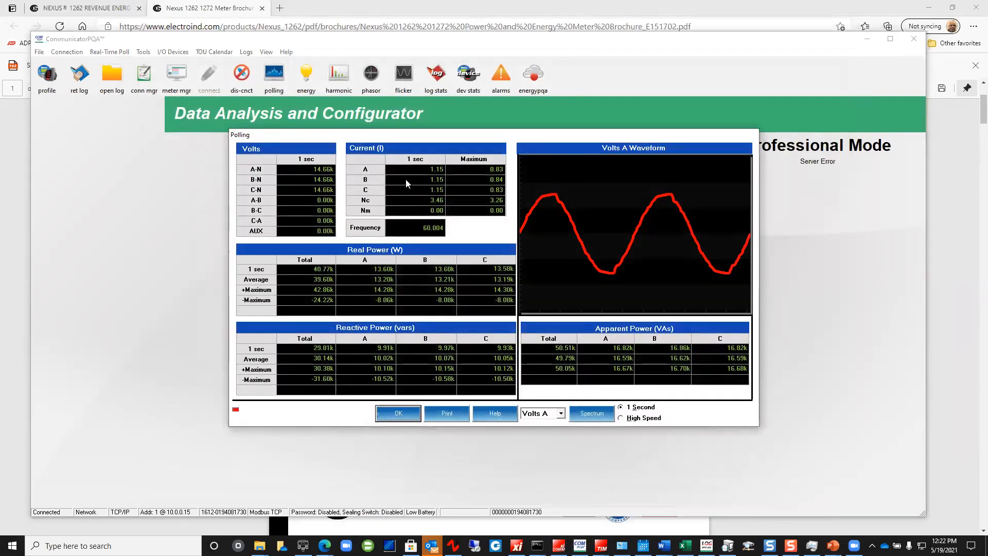
click(398, 413)
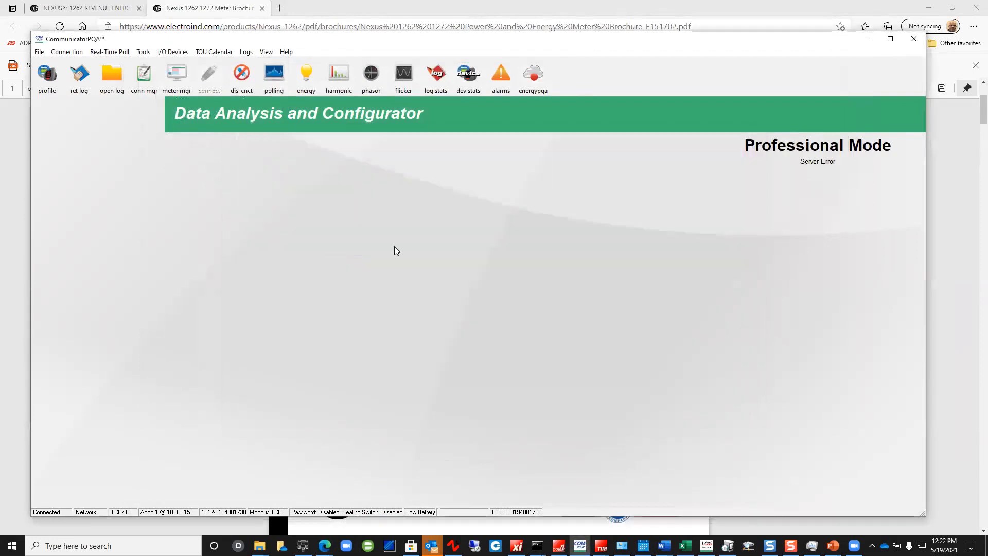
click(349, 86)
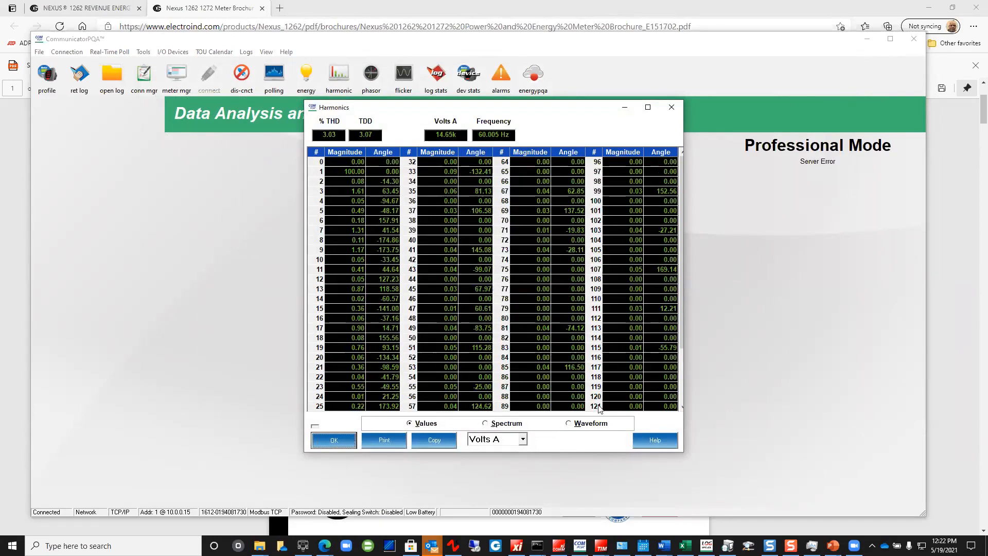
click(681, 399)
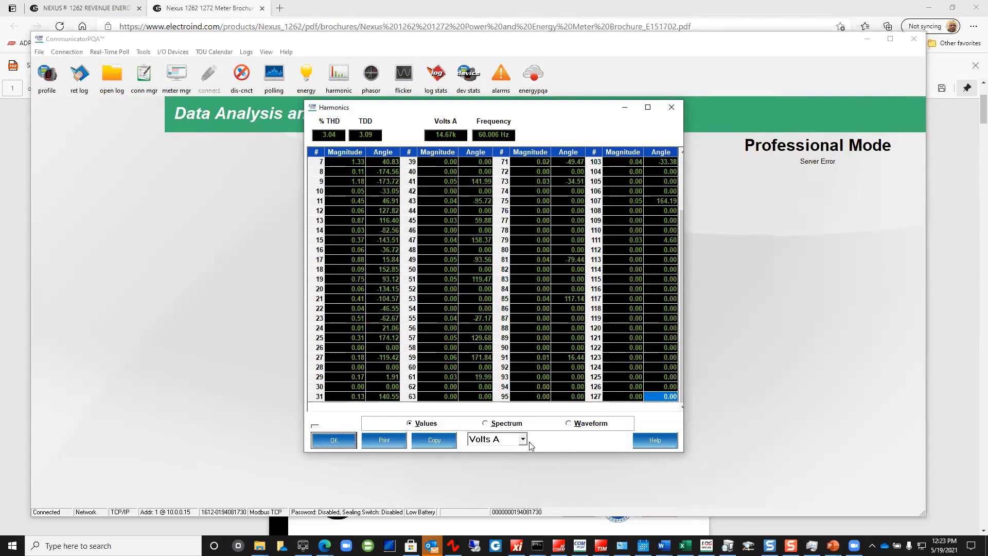
click(495, 424)
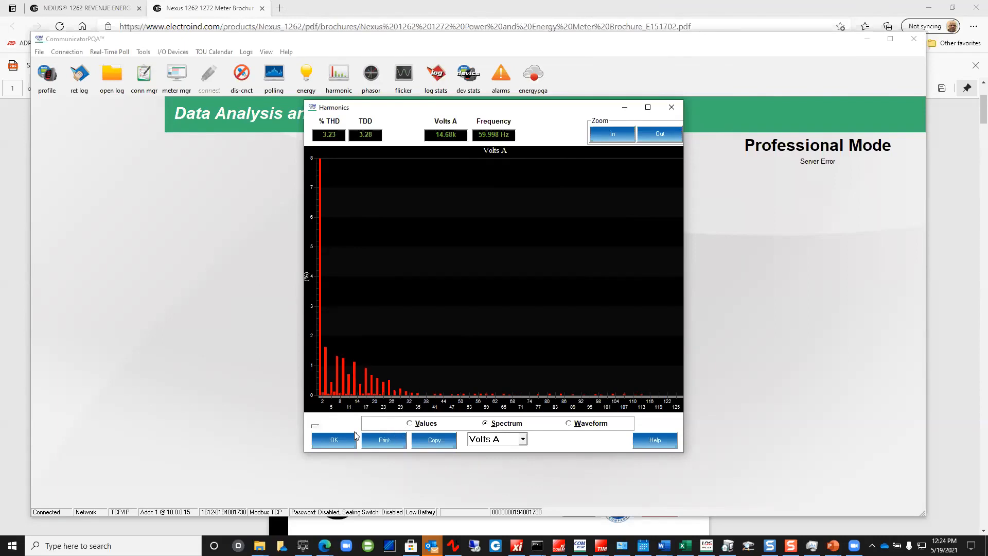
click(337, 436)
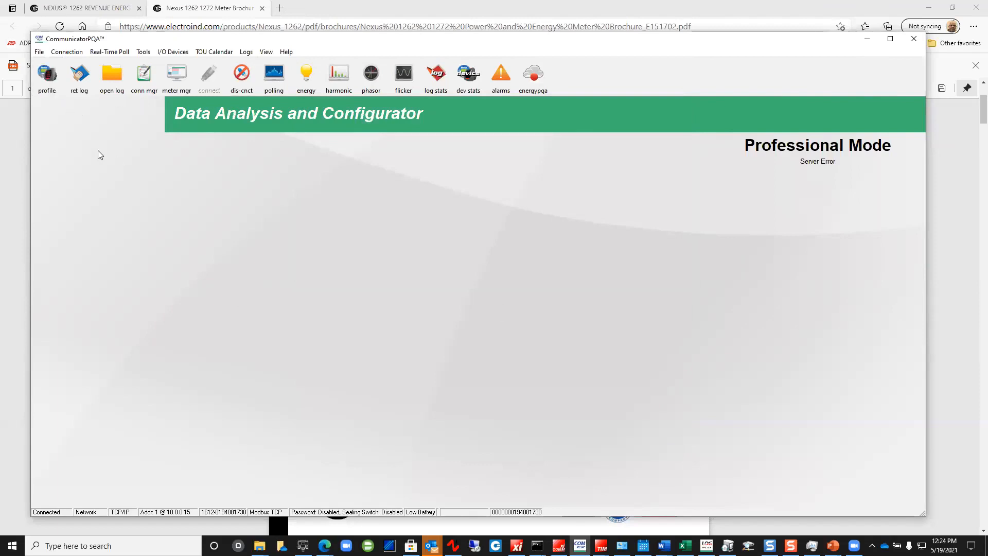
Reopen the device profile, review the CT and PT Ratios with the available Hookup options, and cancel without changes
click(50, 84)
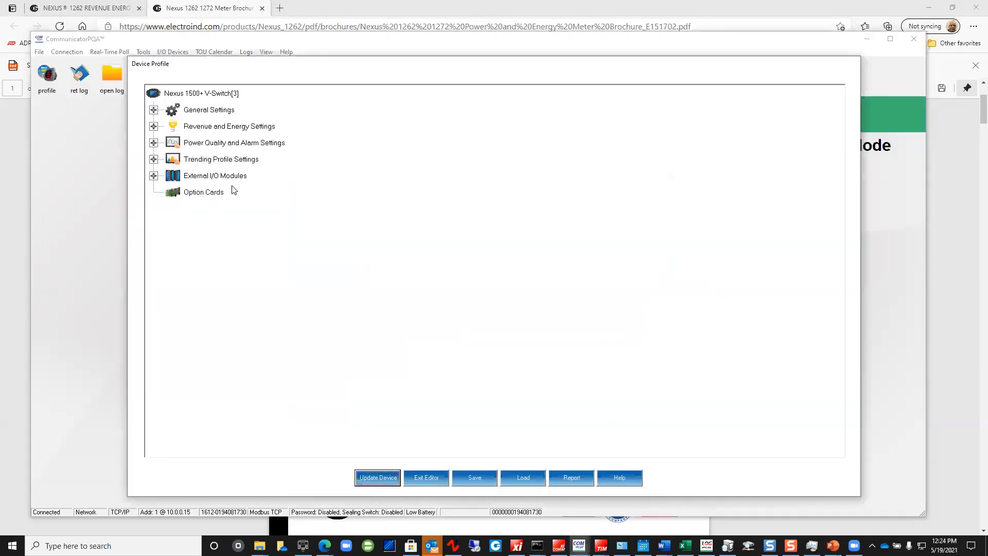
click(153, 110)
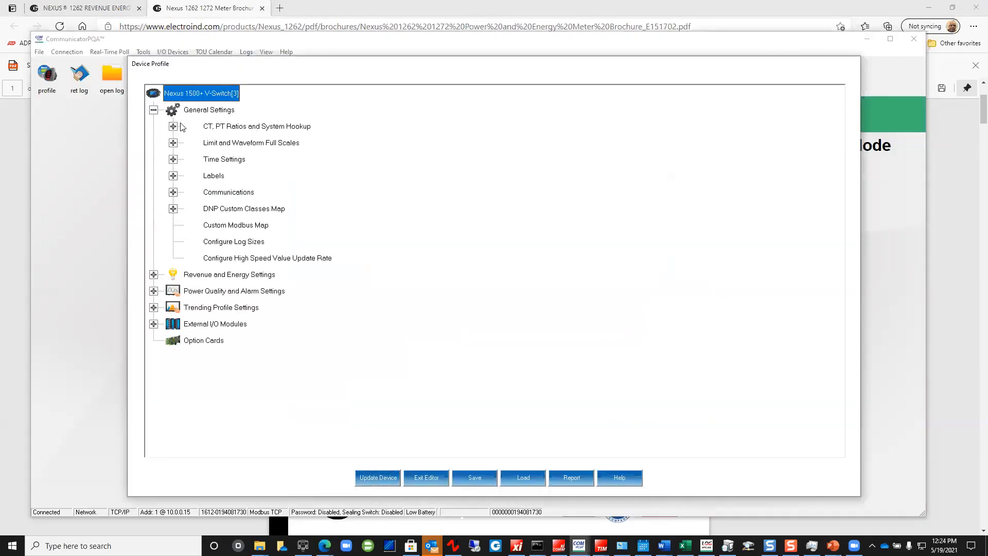
click(173, 126)
click(234, 142)
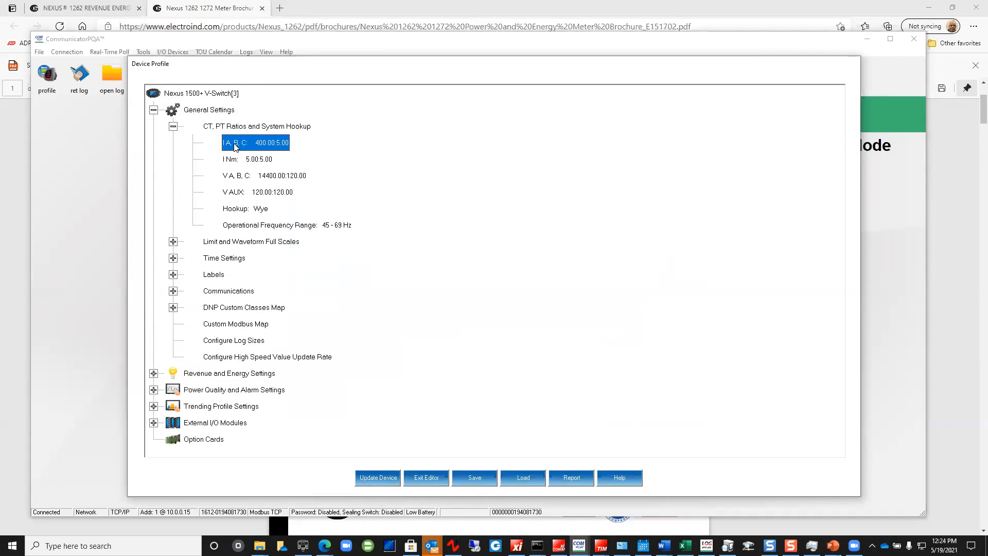
click(243, 158)
double_click(243, 157)
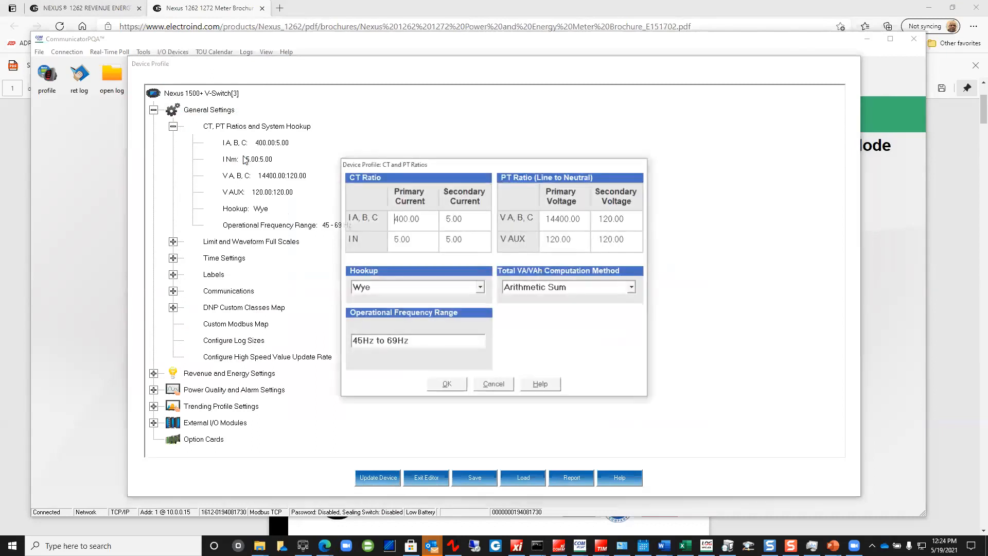
click(479, 287)
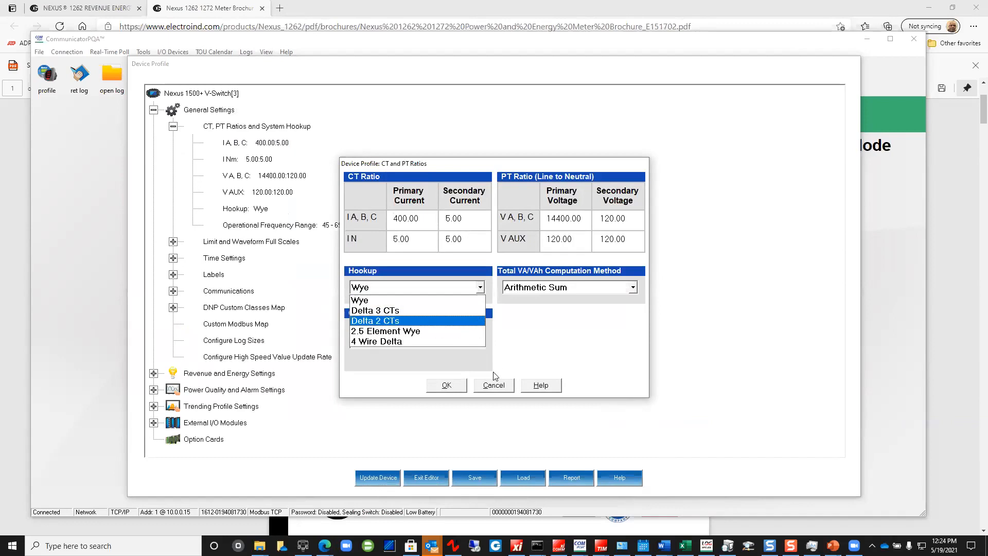
click(500, 391)
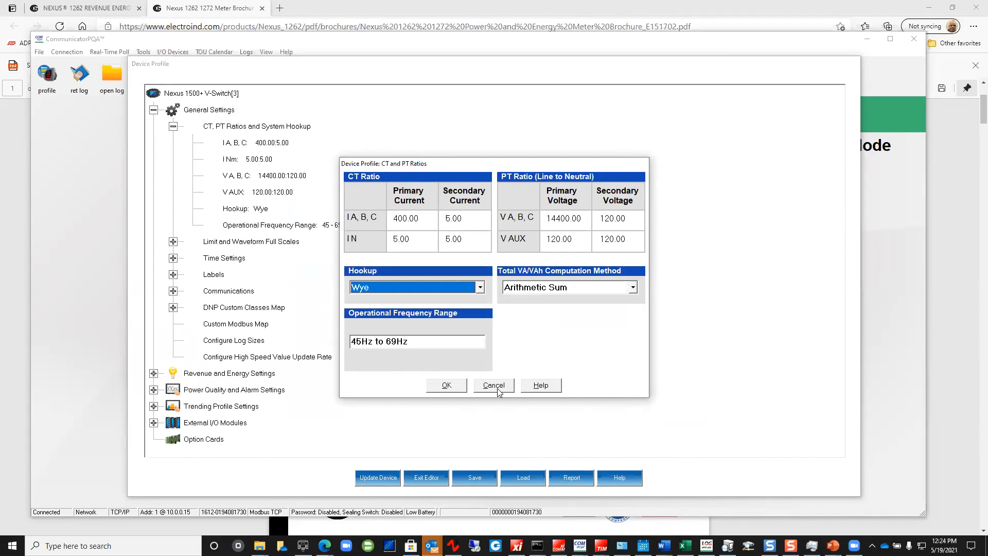
click(497, 388)
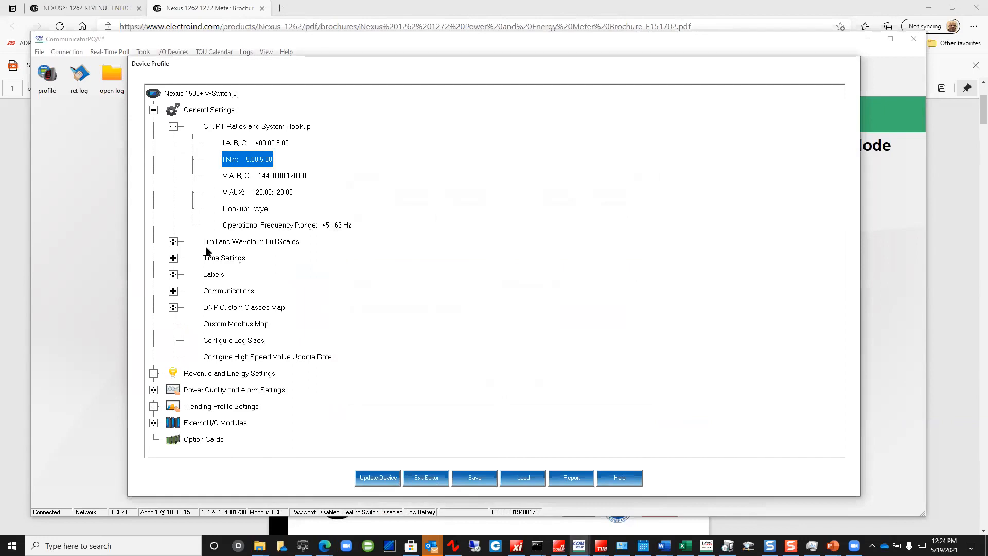
Review the Limit and Waveform Full Scales values for current, voltage, power and frequency, and close the dialog
click(173, 241)
click(260, 263)
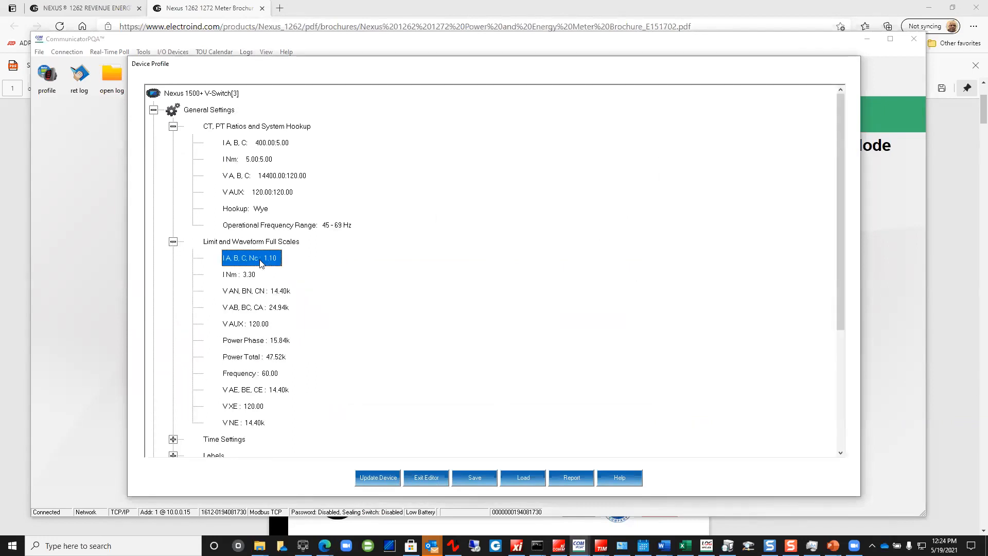
double_click(260, 262)
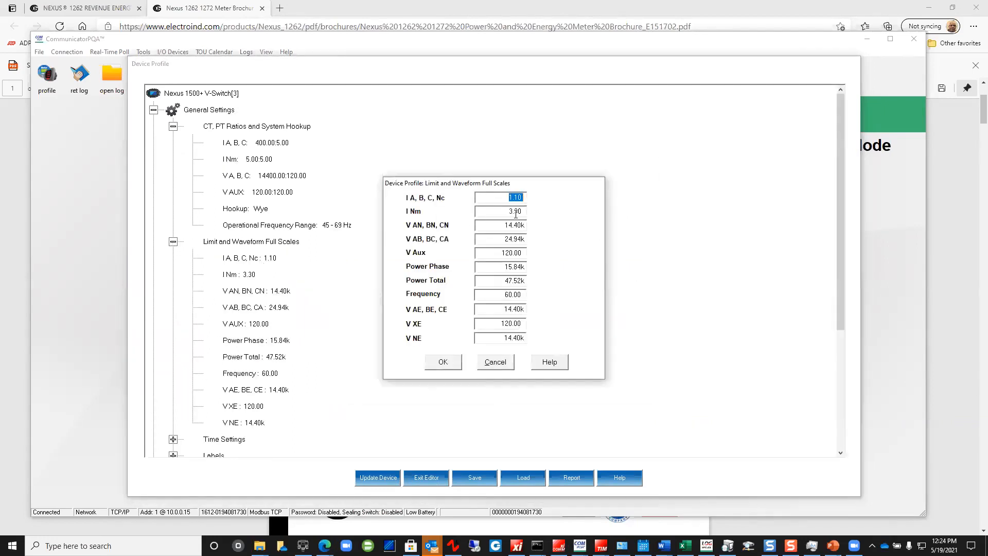
drag(508, 211, 525, 211)
click(443, 362)
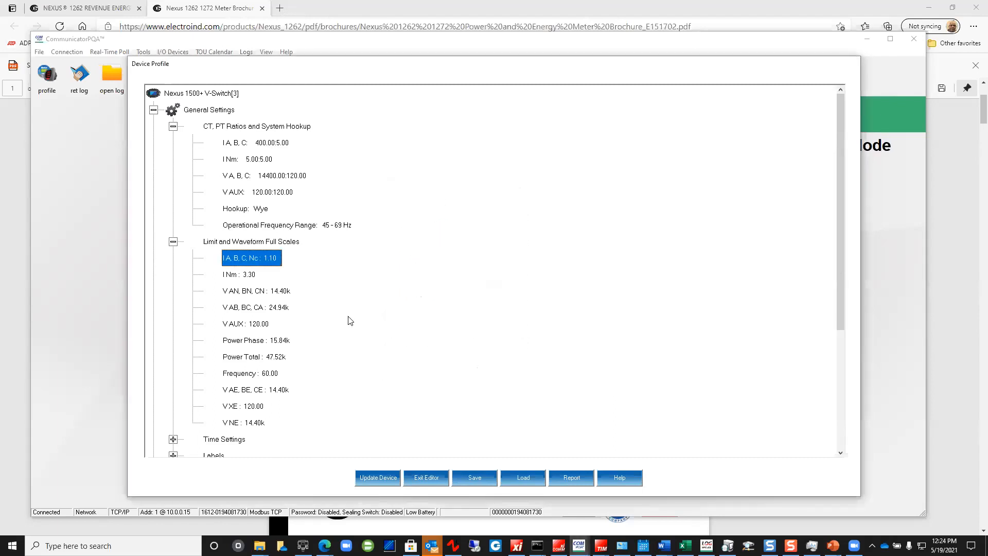
Review the Time Settings and the available Clock Synchronization Source options, keep SNTP selected, and cancel the dialog
scroll(345, 322, down, 4)
click(174, 258)
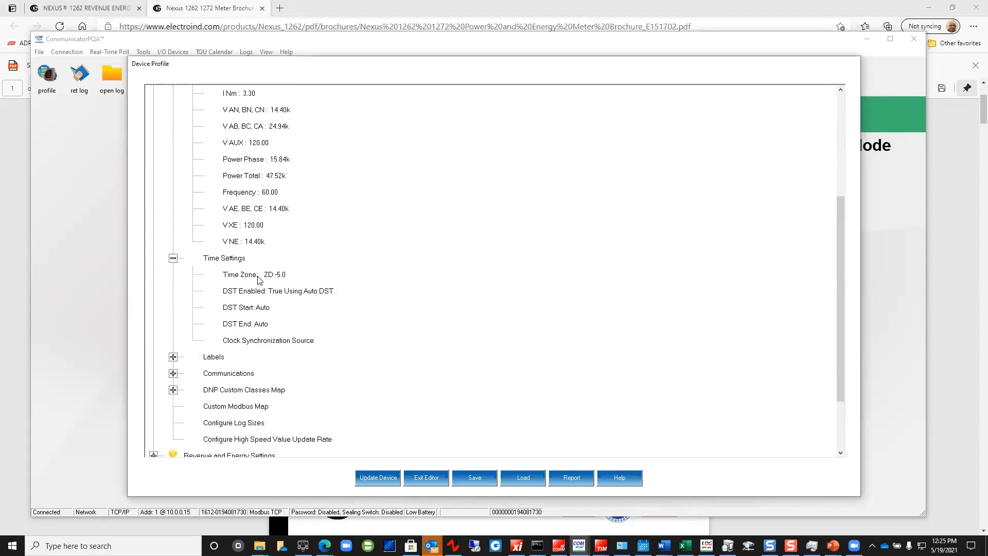
double_click(259, 276)
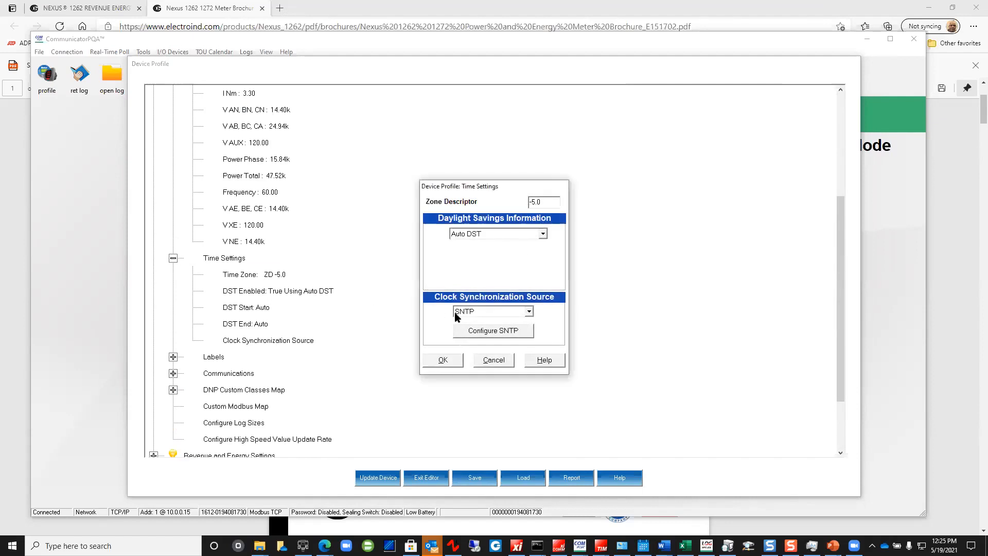
click(528, 312)
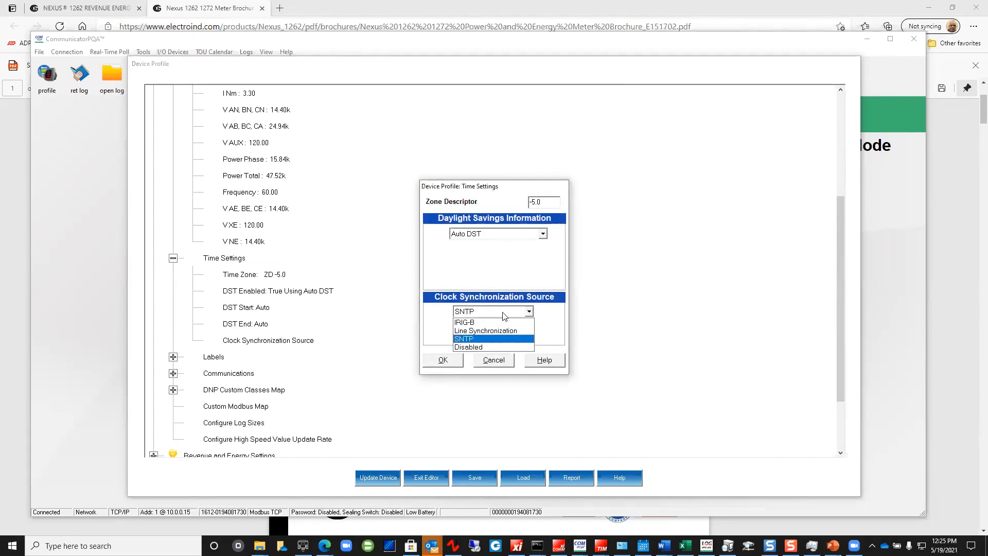
click(488, 339)
click(493, 359)
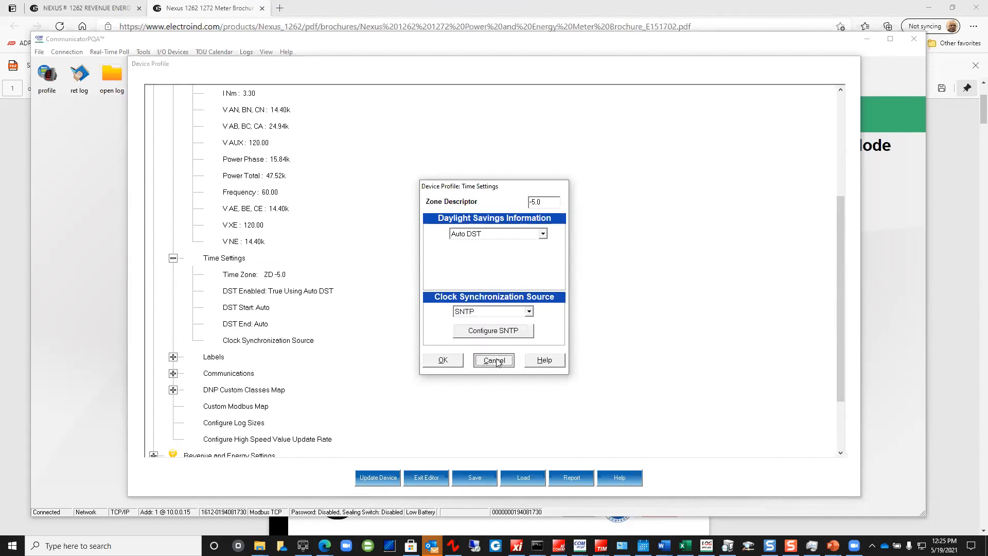
Review the Labels settings, including power direction, power factor display and phase angle representation, and cancel
scroll(265, 298, down, 2)
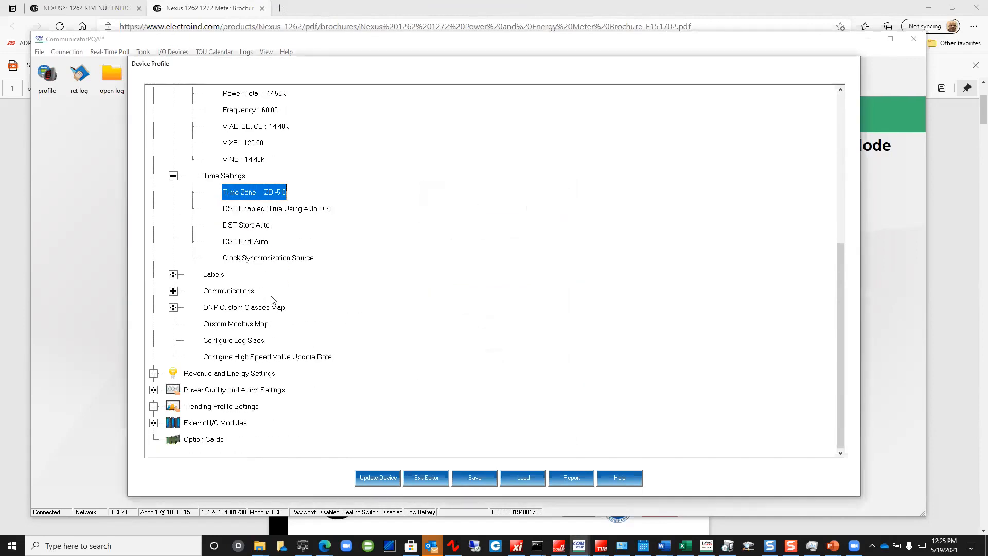
click(176, 273)
double_click(278, 290)
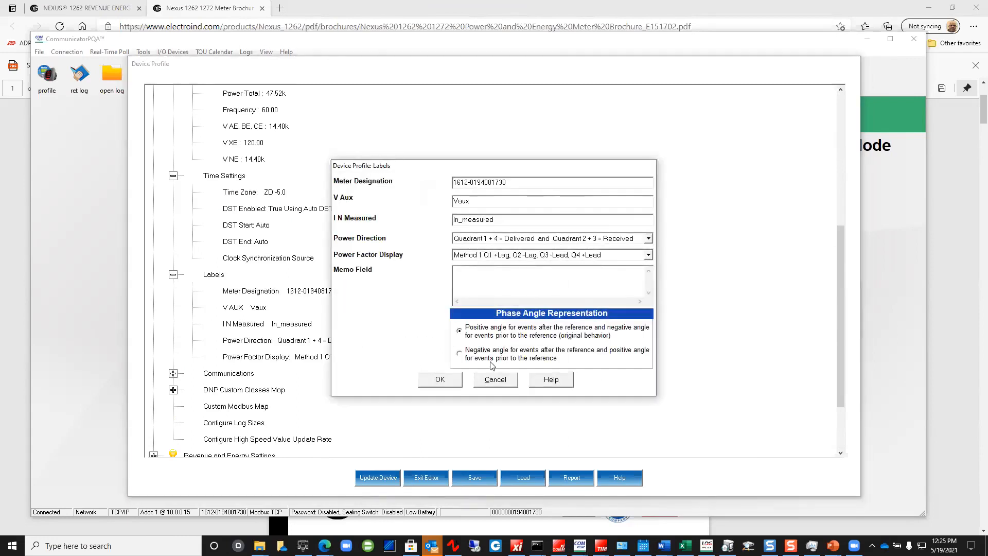
click(495, 379)
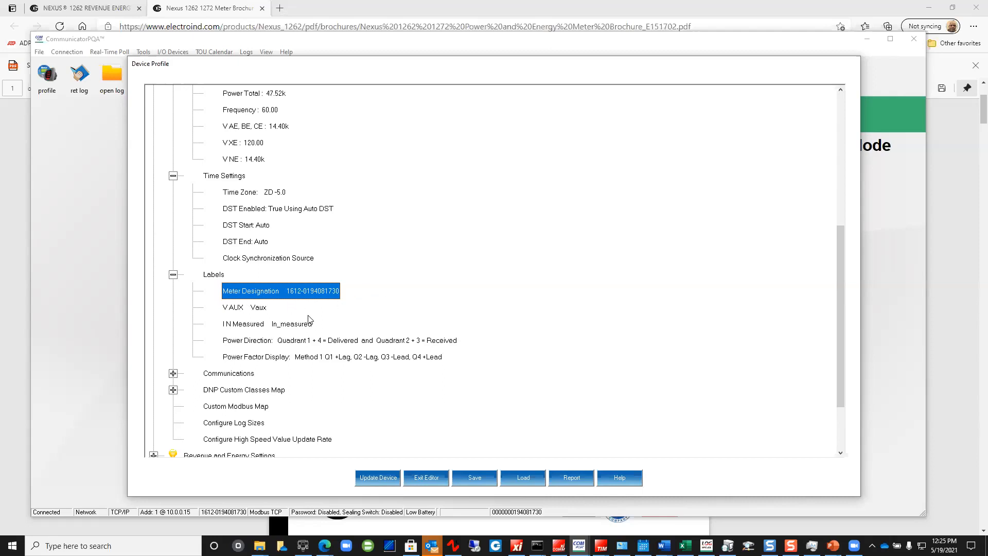
Open the Communications settings and examine the optical, USB serial and RS-485 port settings and the main network card settings
scroll(309, 316, down, 2)
click(173, 291)
click(249, 308)
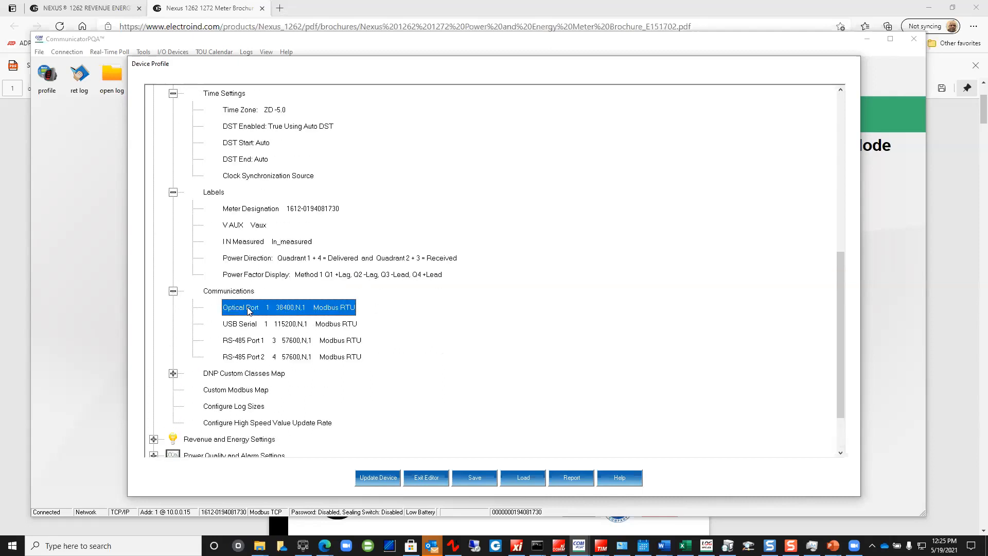
double_click(248, 309)
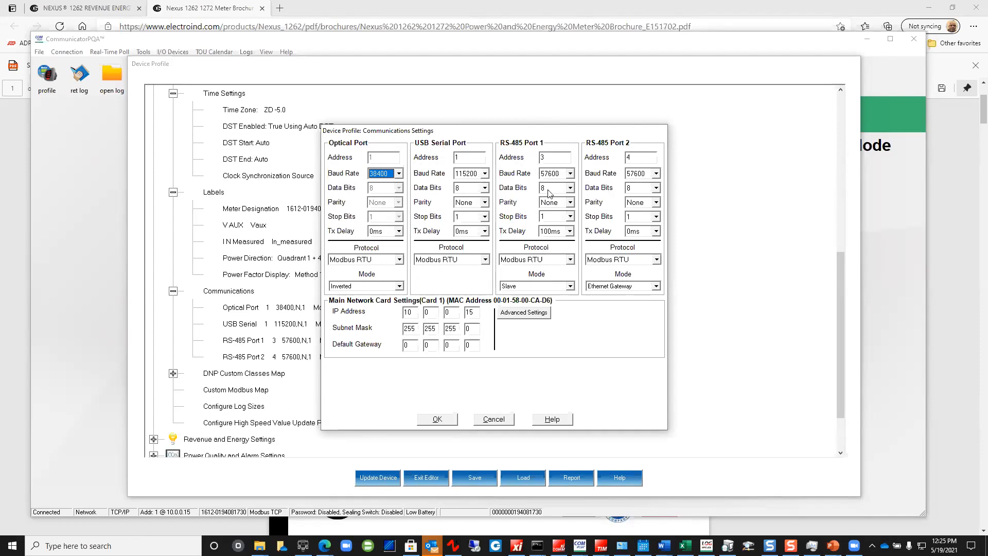
In the advanced network services, set Web Server to Both Card 1 & 2, Network Time Sync to SNTP Card 1 and IEC 61850 to Disabled
click(520, 317)
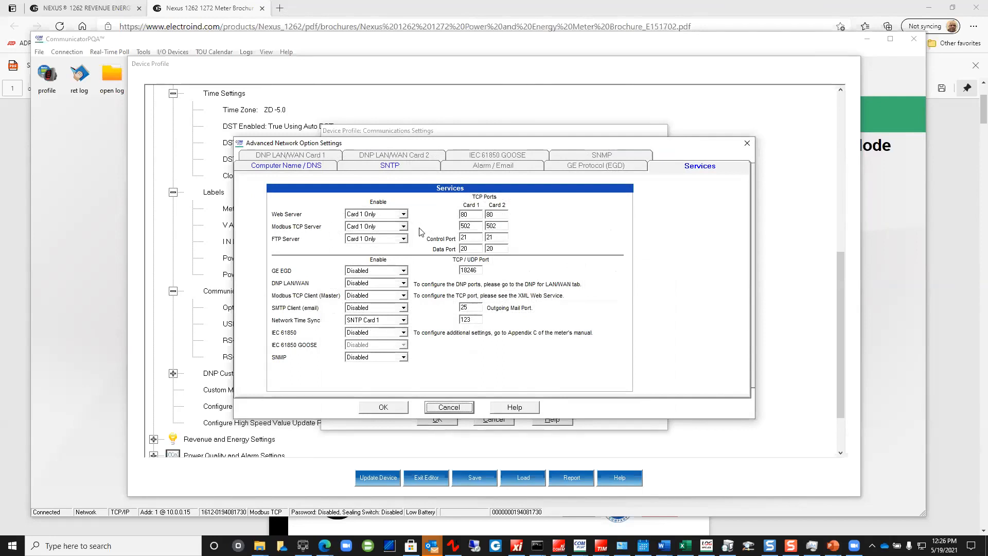
click(404, 215)
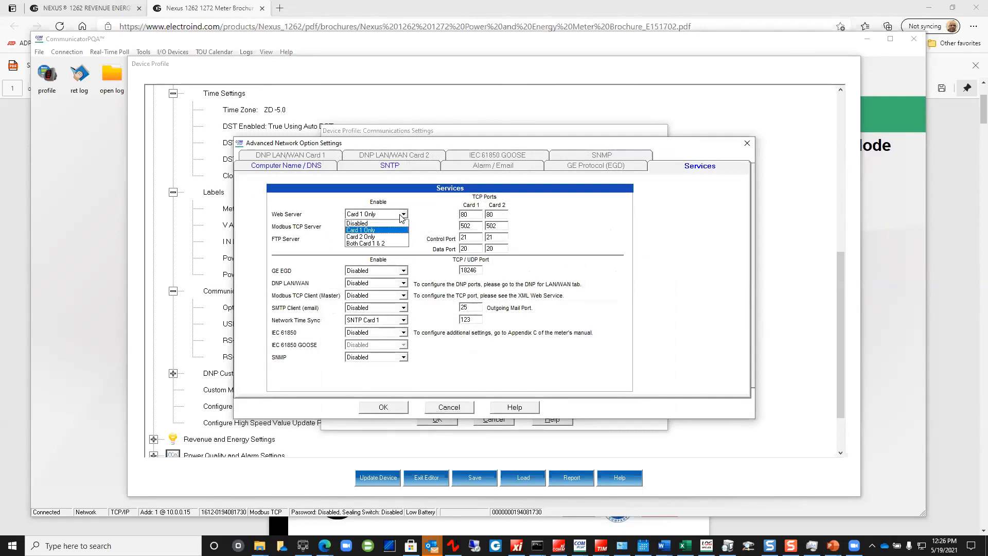
click(381, 243)
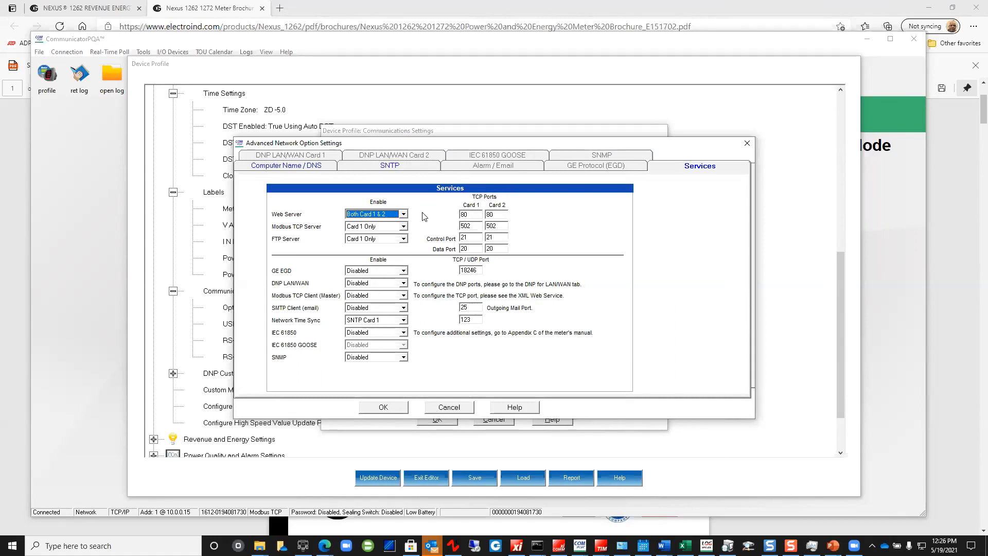
click(403, 320)
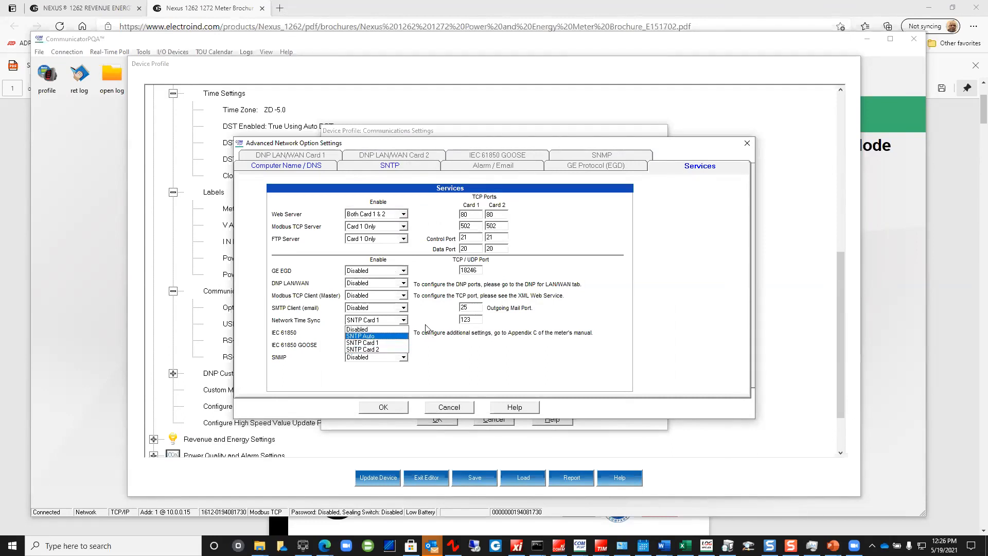
click(406, 343)
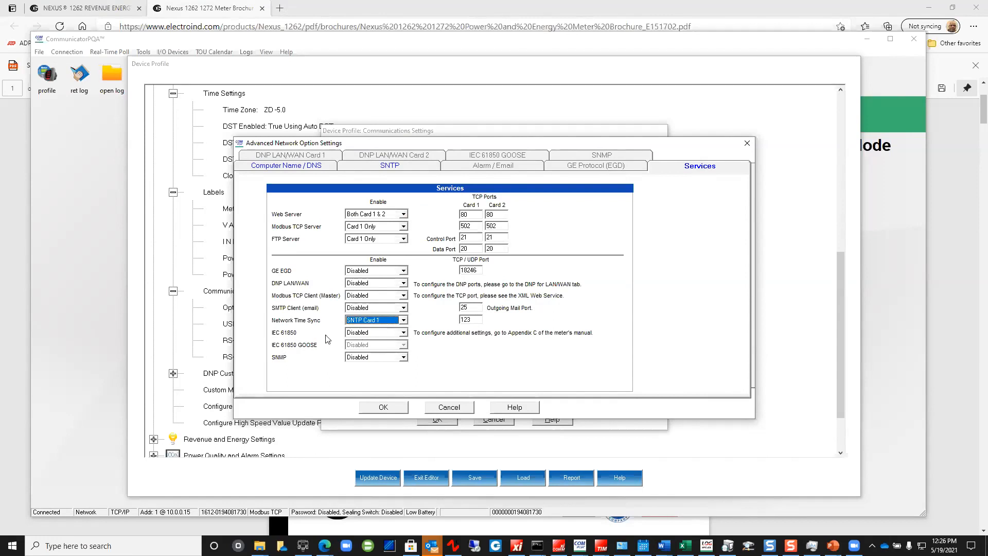
click(403, 333)
click(400, 341)
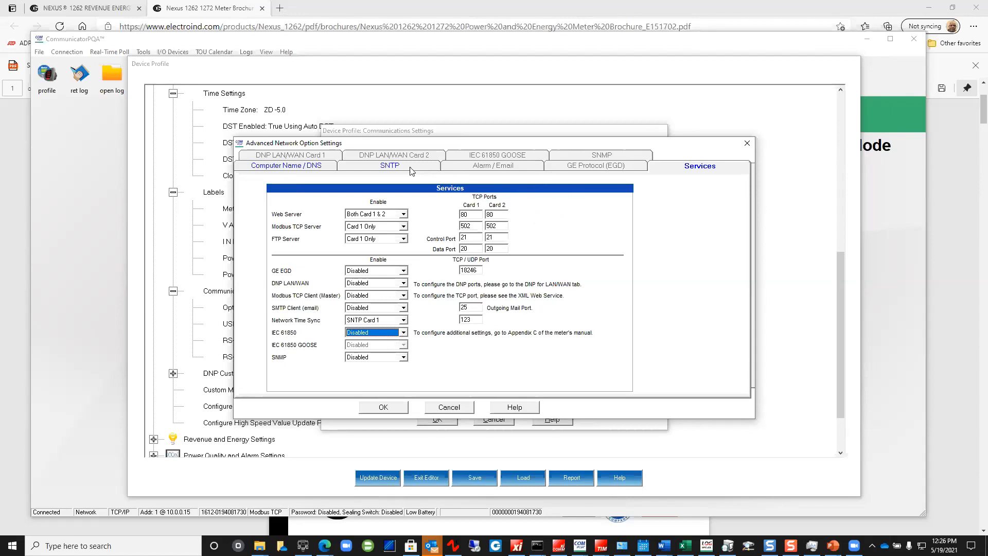
Review the SNTP and Computer Name / DNS network options, and cancel both the advanced network and communications settings
click(394, 155)
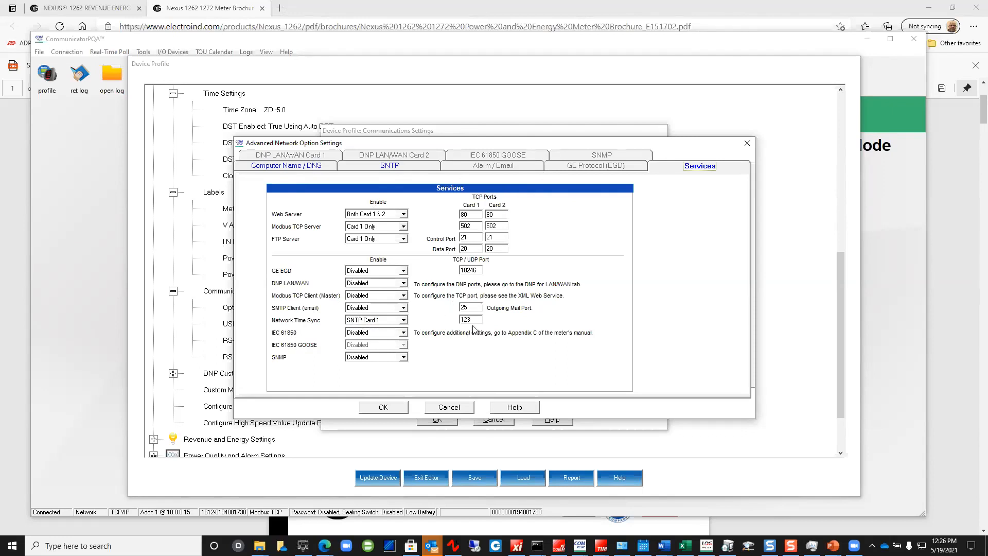
click(399, 170)
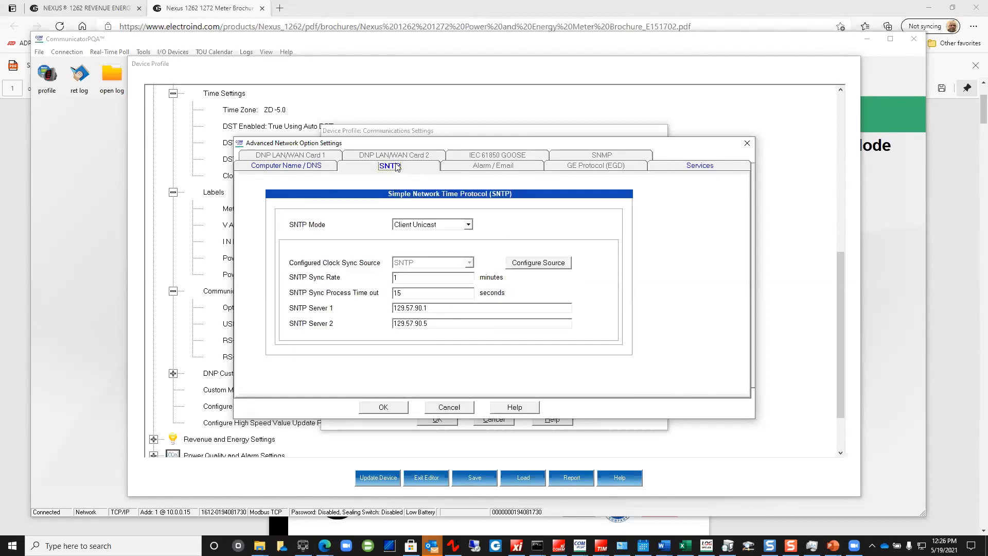
click(300, 168)
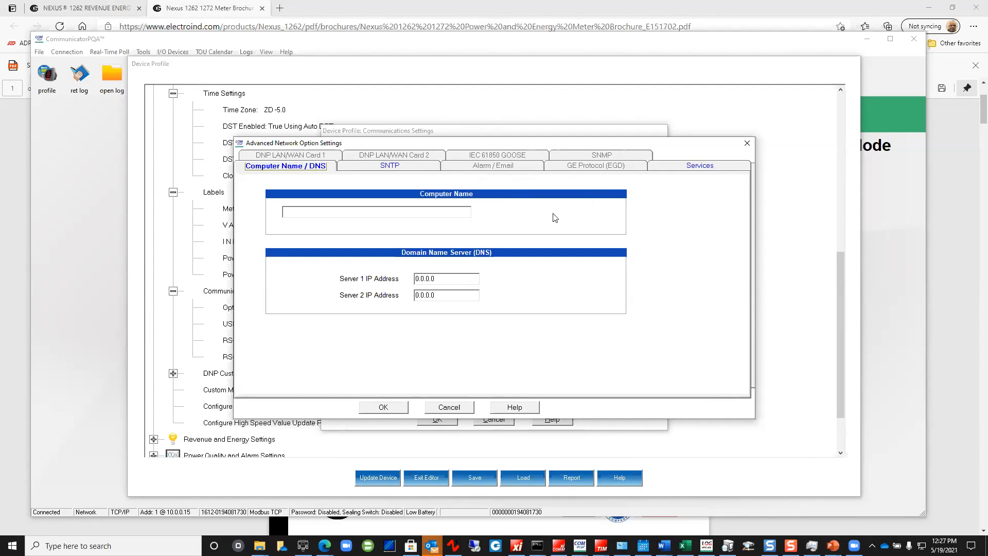
click(455, 407)
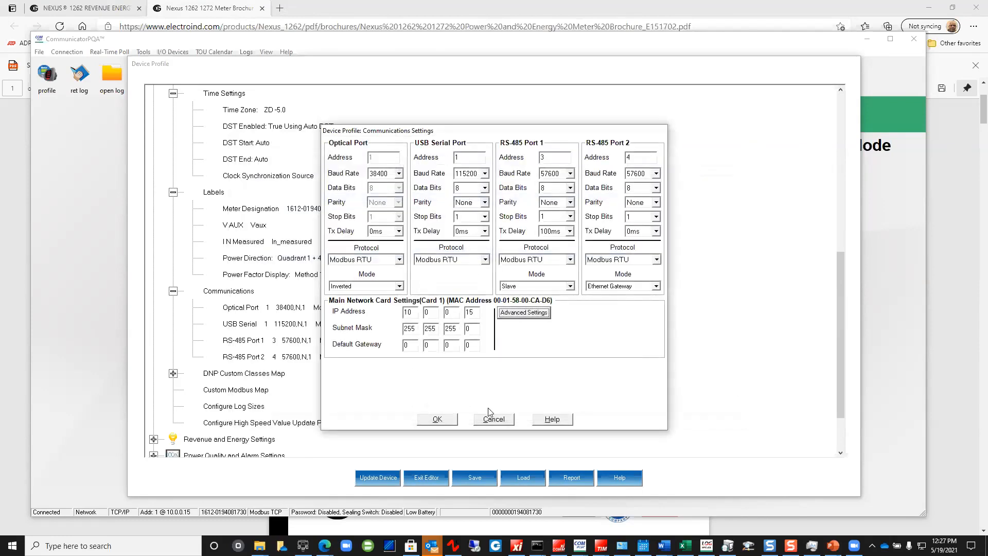
click(494, 419)
Review the DNP Level 2 custom mapping of Object 30 analog inputs under DNP Custom Classes Map, and cancel
scroll(376, 369, down, 1)
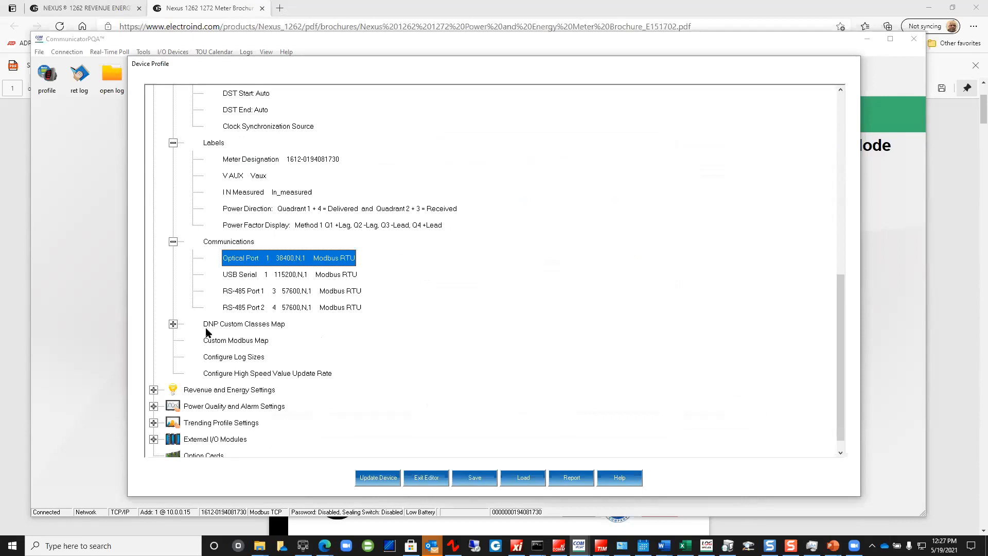
click(173, 324)
click(230, 344)
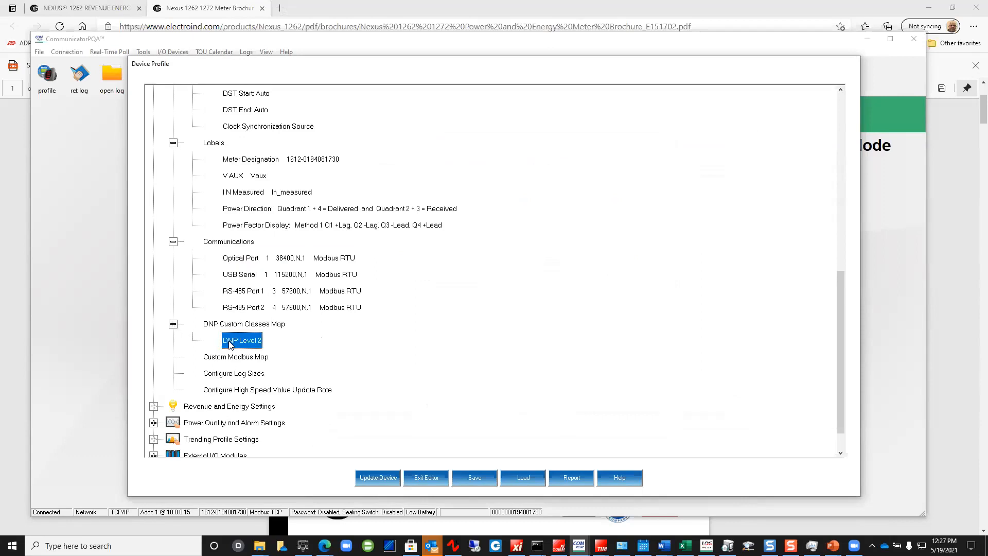
double_click(230, 341)
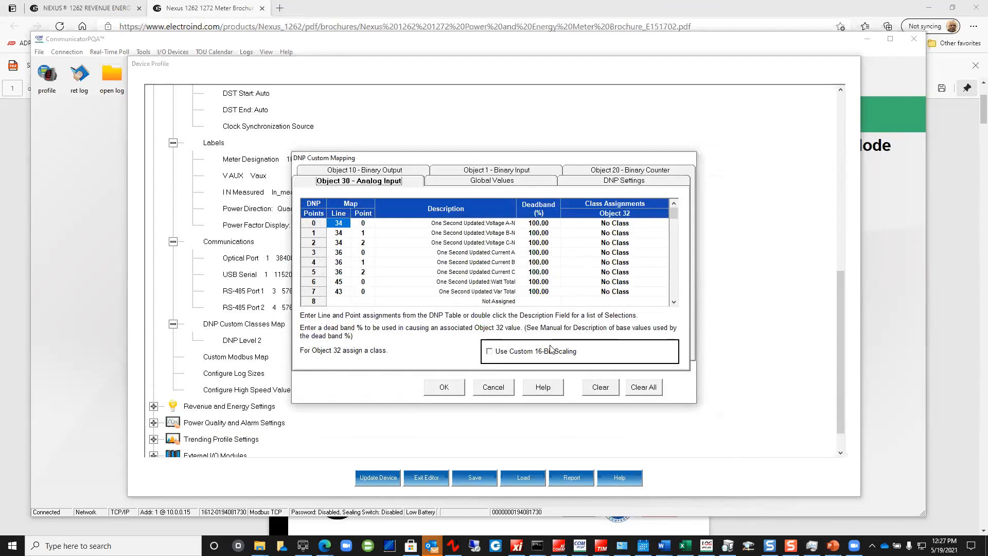
click(506, 393)
Review the memory blocks assigned to each log in Configure Log Sizes, and cancel
scroll(239, 378, down, 1)
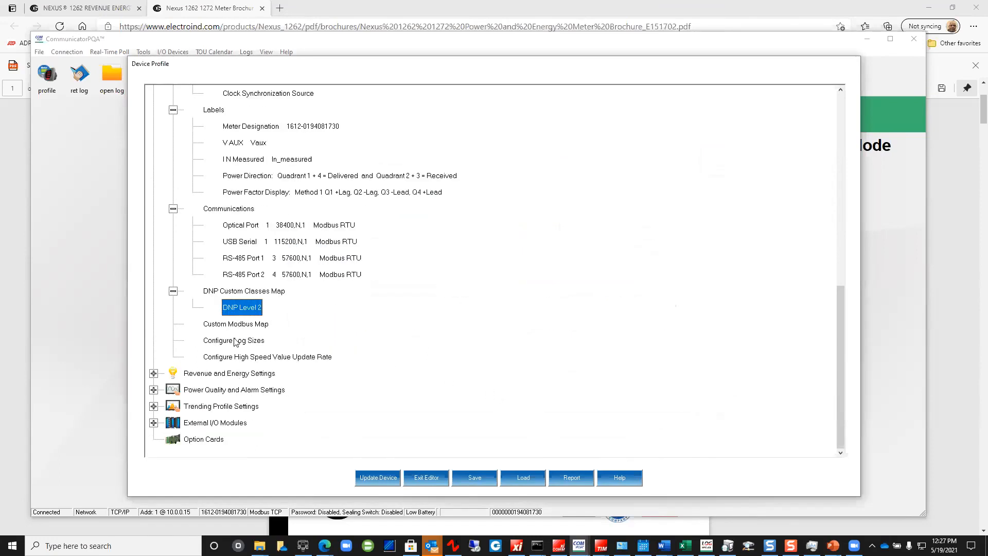
double_click(234, 340)
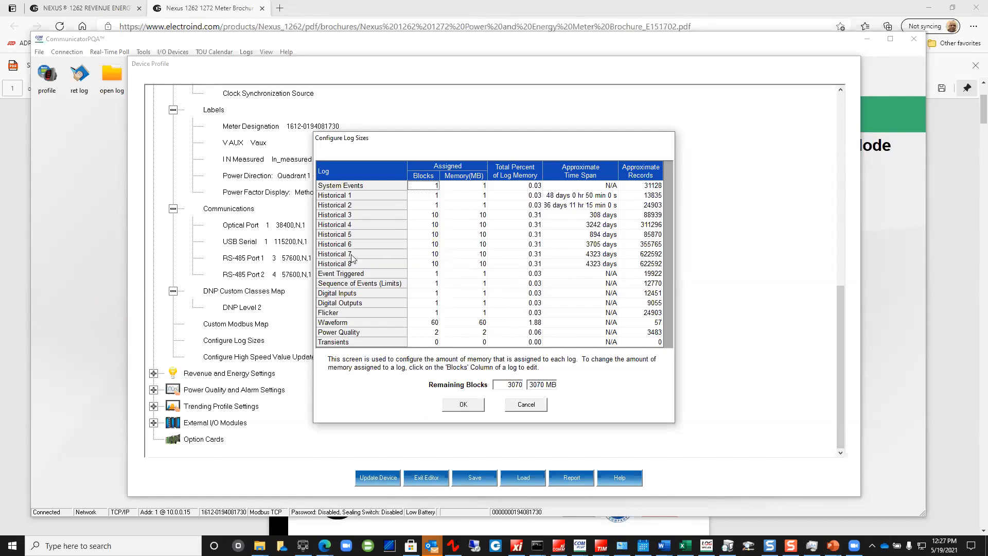
click(526, 404)
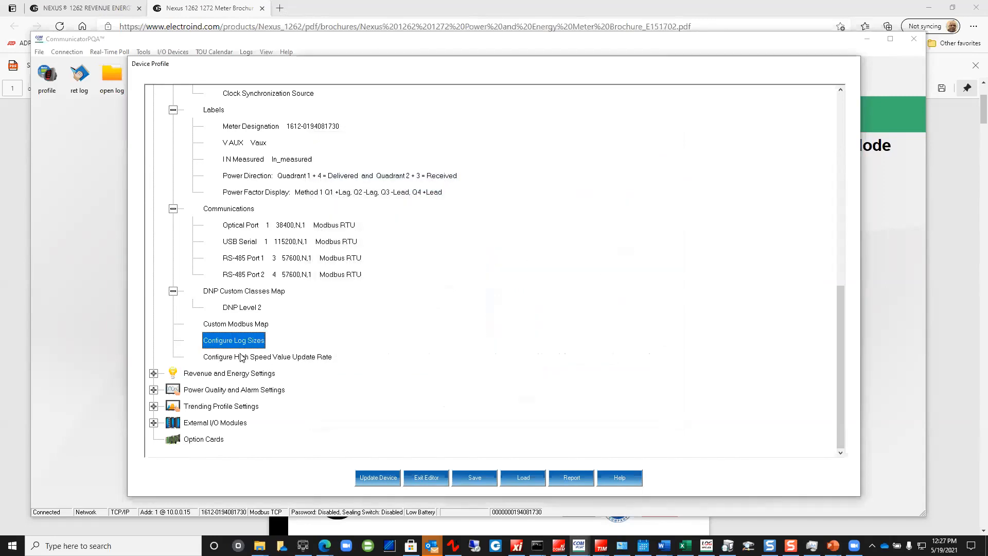
Expand Revenue and Energy Settings, review the watt-hour Energy Scaling digits, decimal places and units, and cancel
click(153, 373)
click(215, 275)
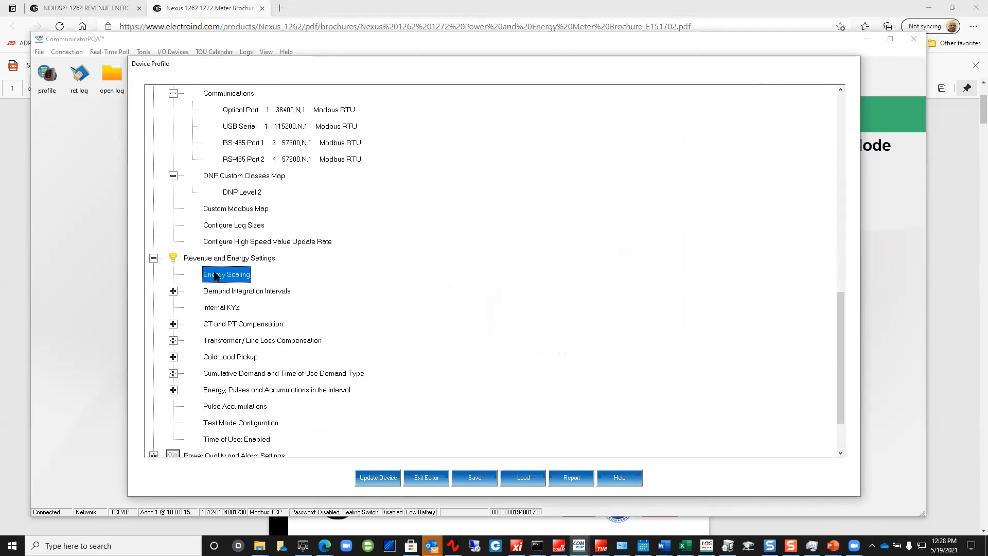
double_click(215, 275)
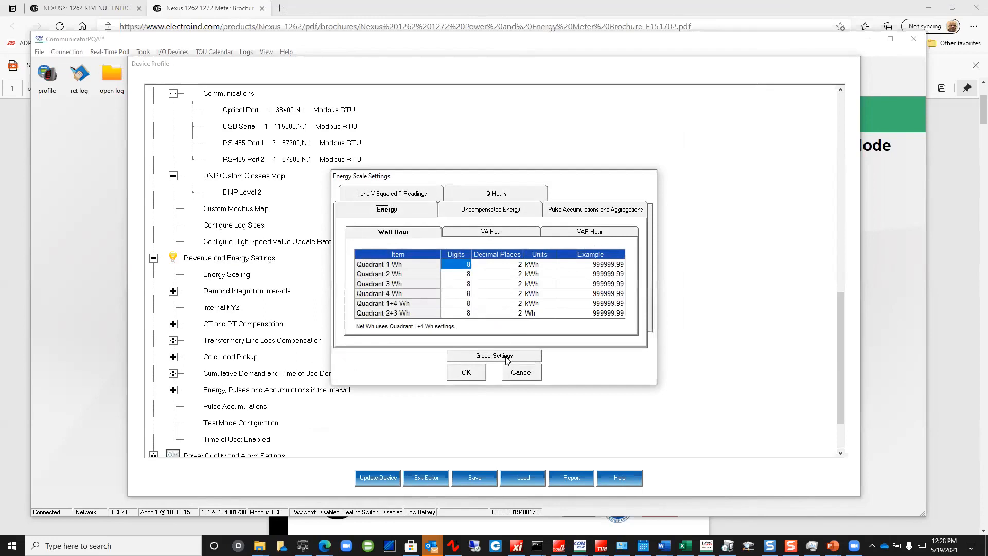
click(522, 372)
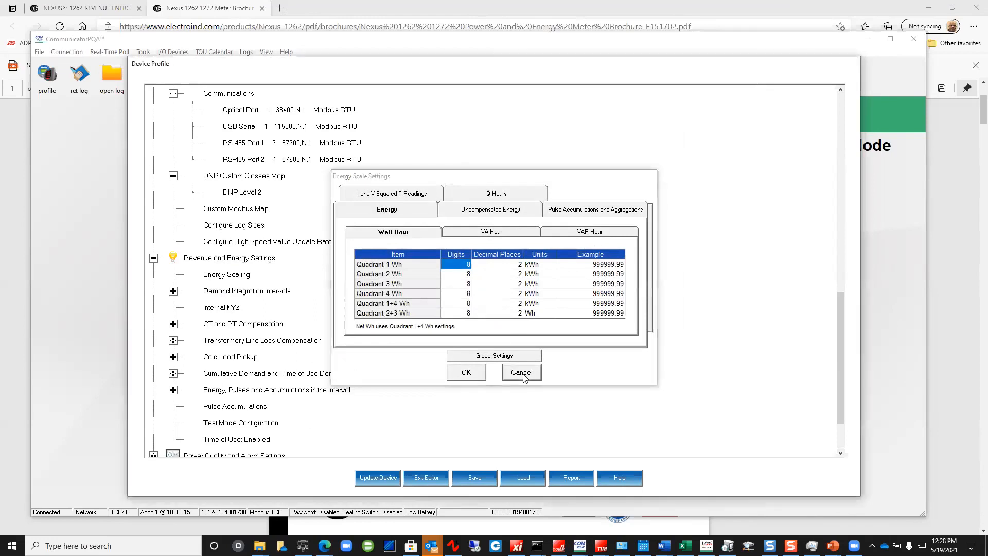
Review the Internal KYZ outputs' assigned channels, pulse values, modes and forms, and cancel the dialog
double_click(222, 308)
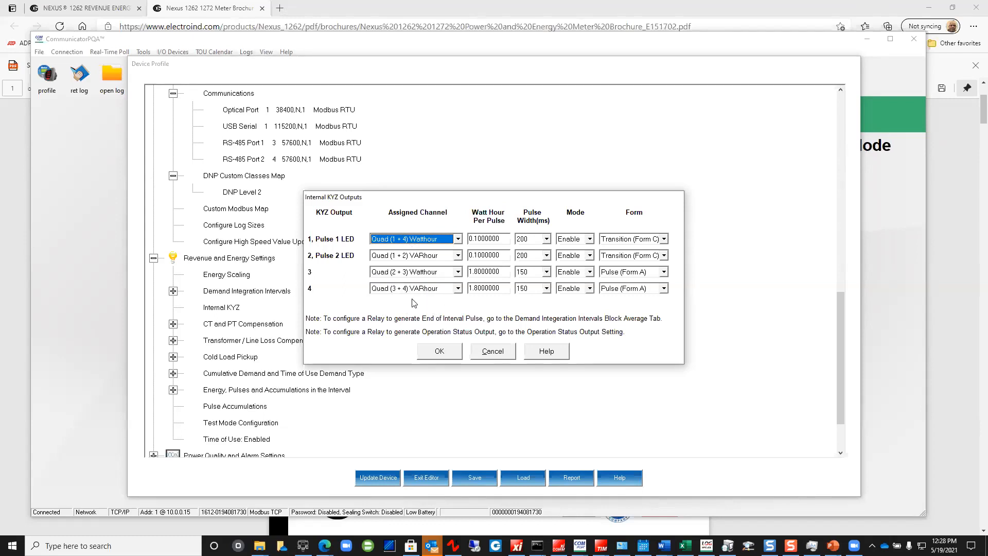
click(495, 351)
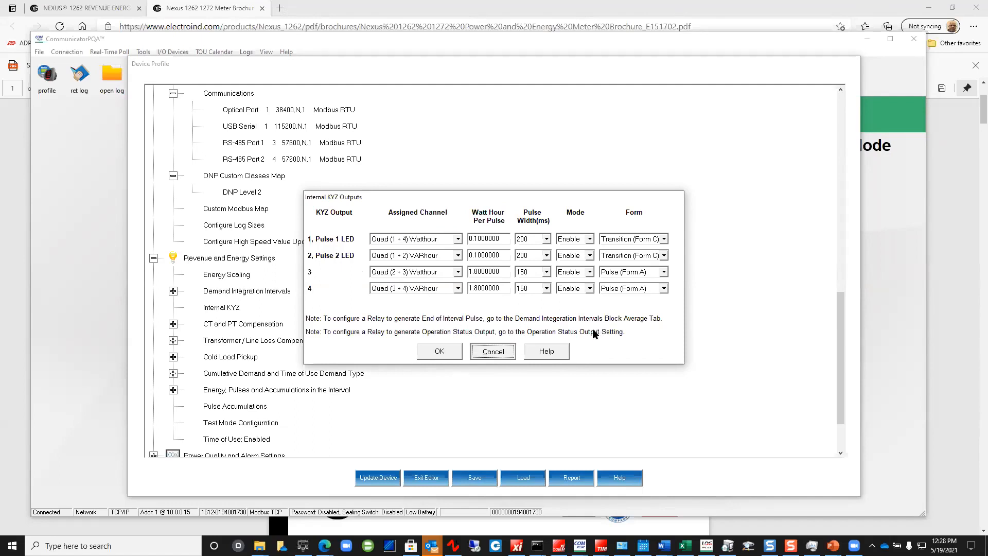
click(494, 351)
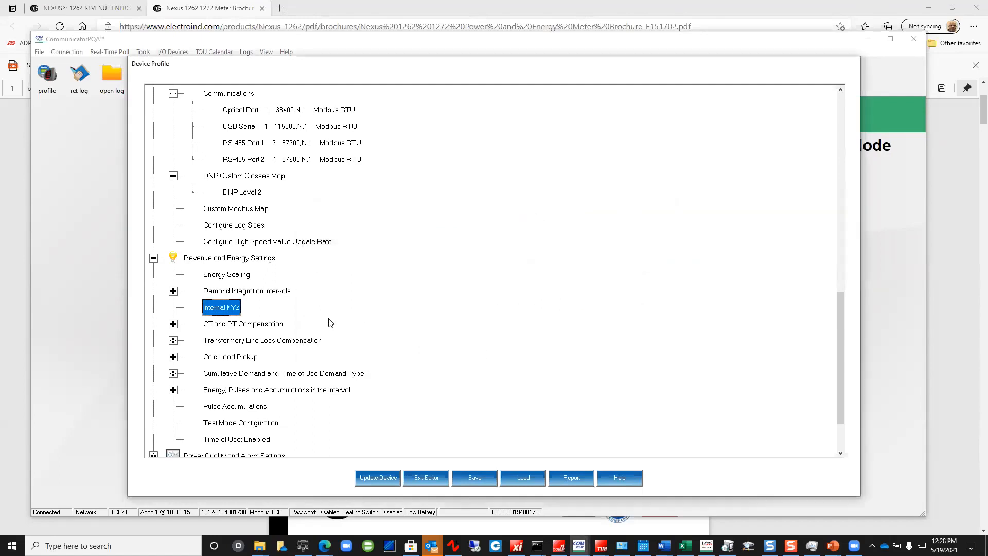
scroll(284, 311, down, 1)
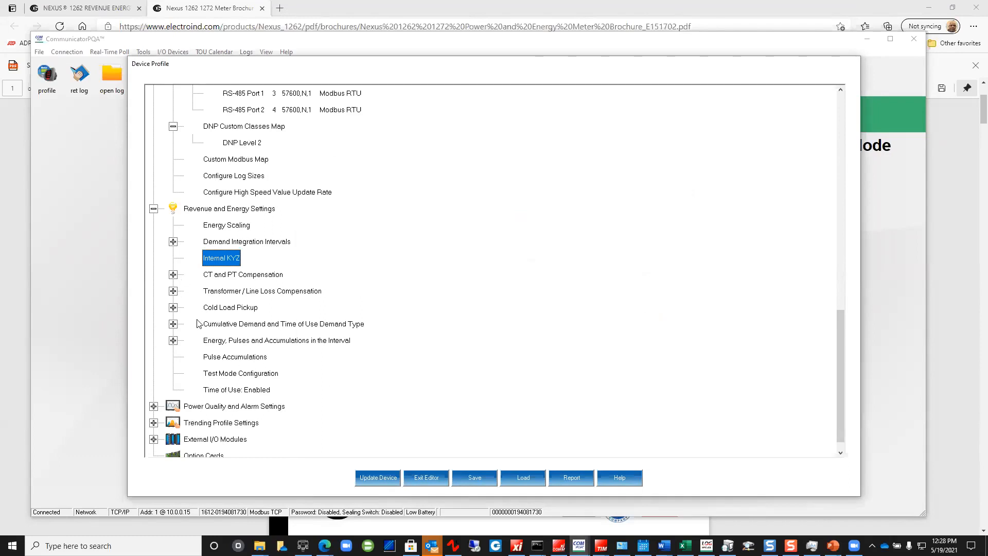
Expand Energy, Pulses and Accumulations in the Interval to view its interval, and highlight the Time of Use setting
scroll(205, 311, down, 1)
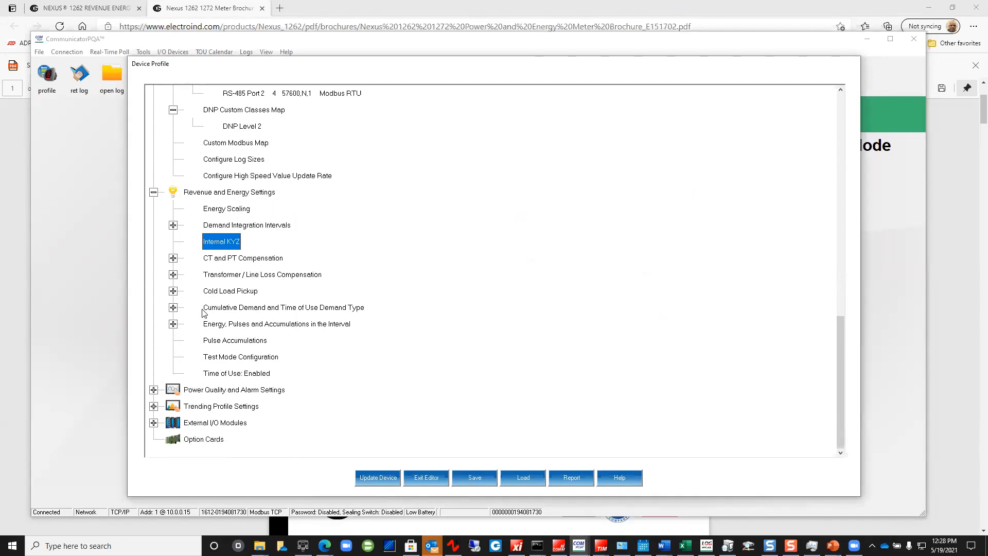
click(173, 324)
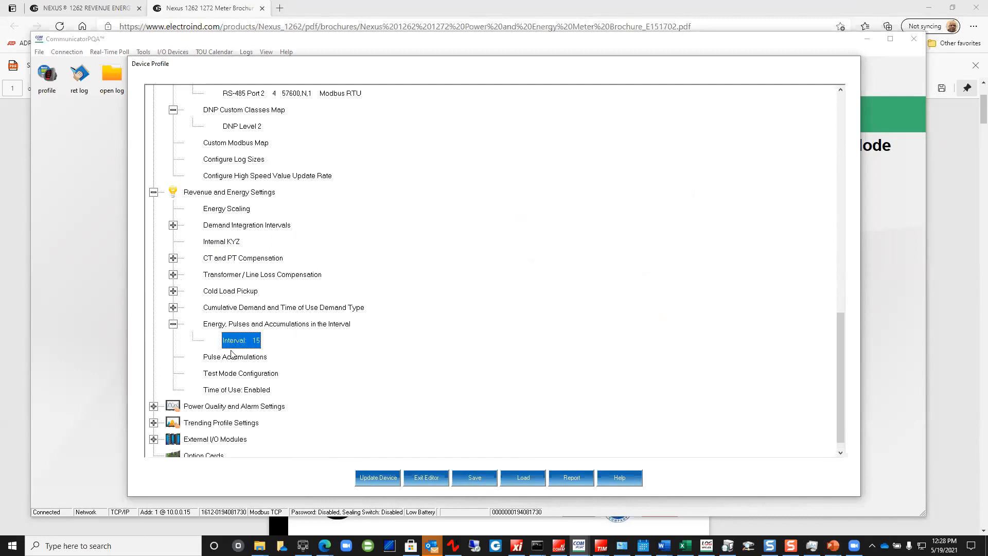
scroll(298, 335, down, 1)
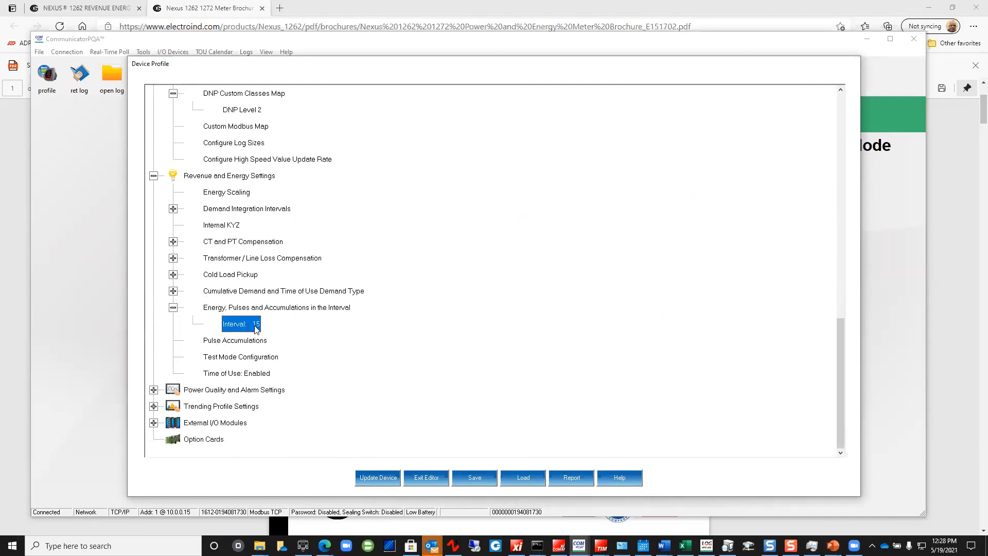
click(227, 375)
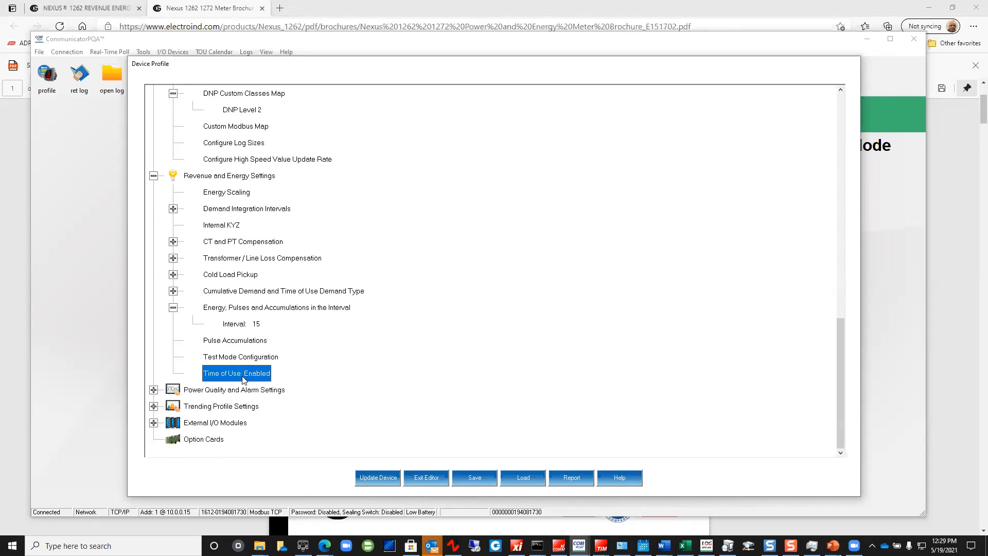
Expand Power Quality and Alarm Settings and open the PQ Thresholds (Waveform Recording) settings
click(154, 390)
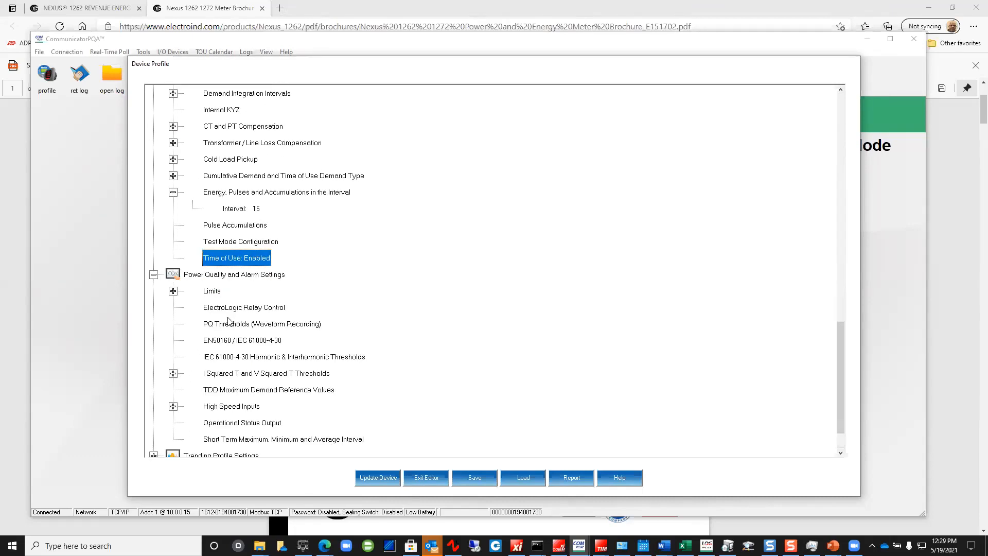
click(222, 308)
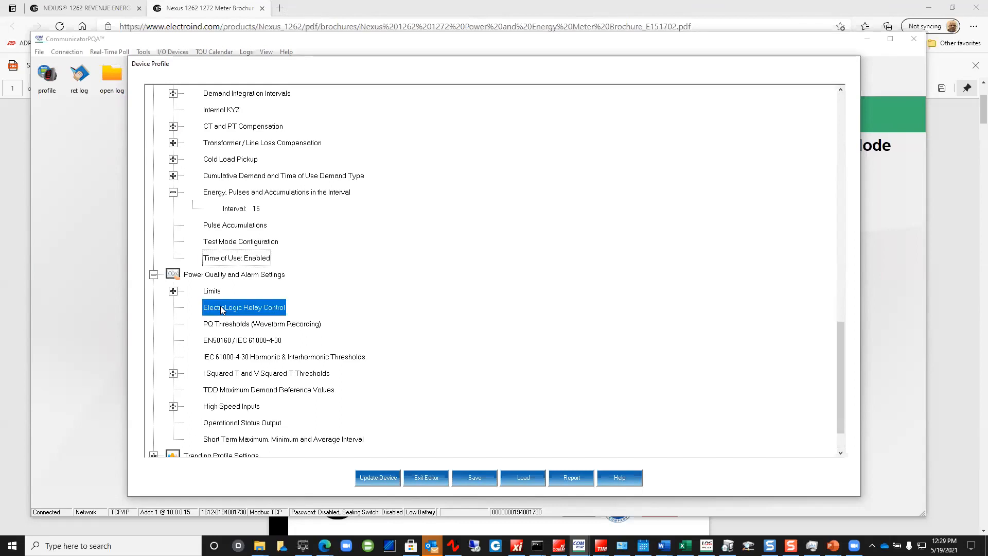
click(225, 326)
click(232, 339)
double_click(241, 326)
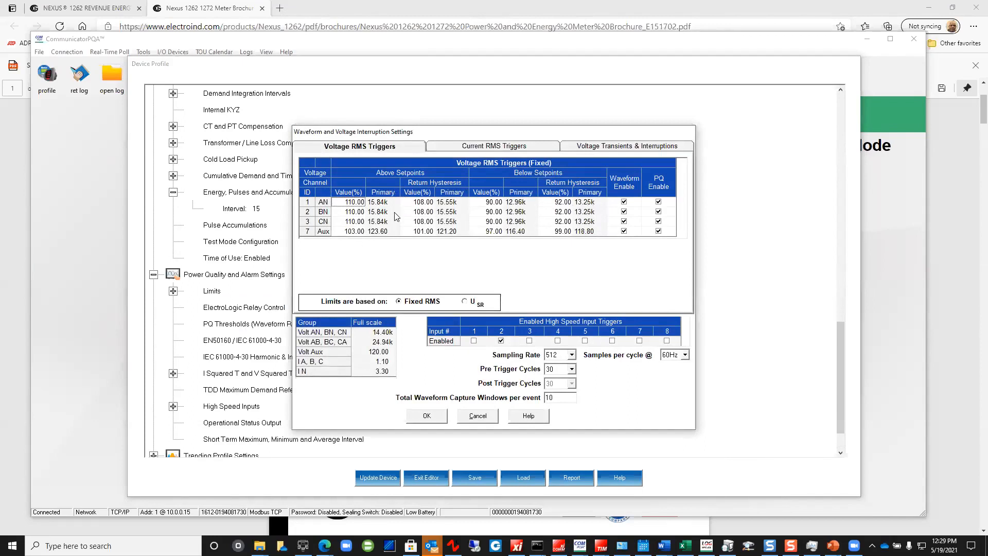
Review the voltage RMS, current RMS, and voltage transient and interruption triggers, and accept the waveform settings
click(379, 149)
click(475, 150)
click(590, 149)
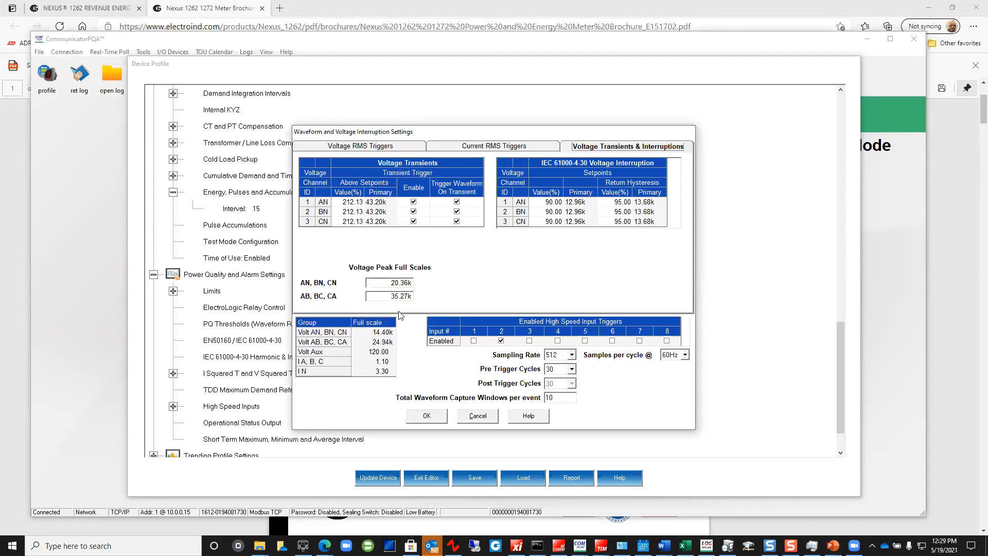
click(349, 204)
click(494, 146)
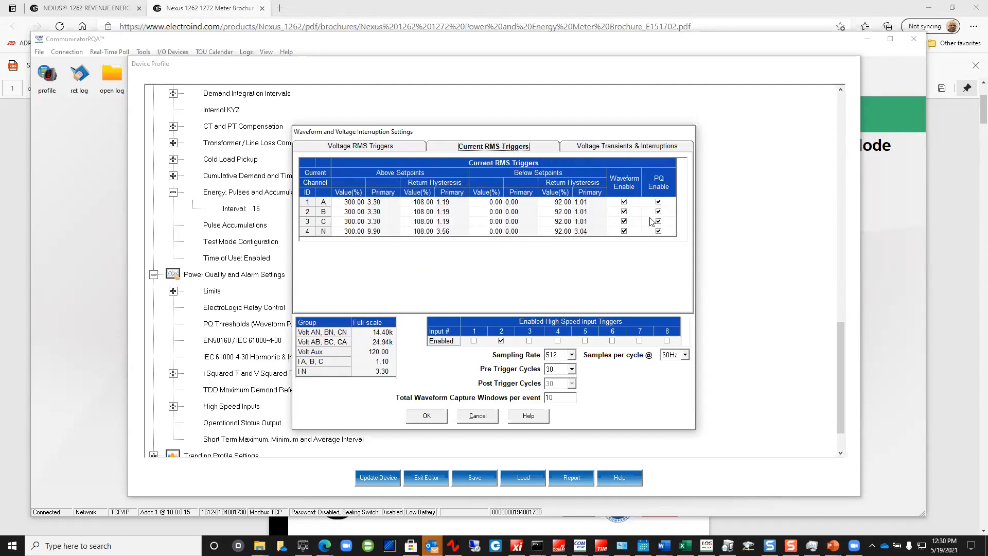
click(630, 149)
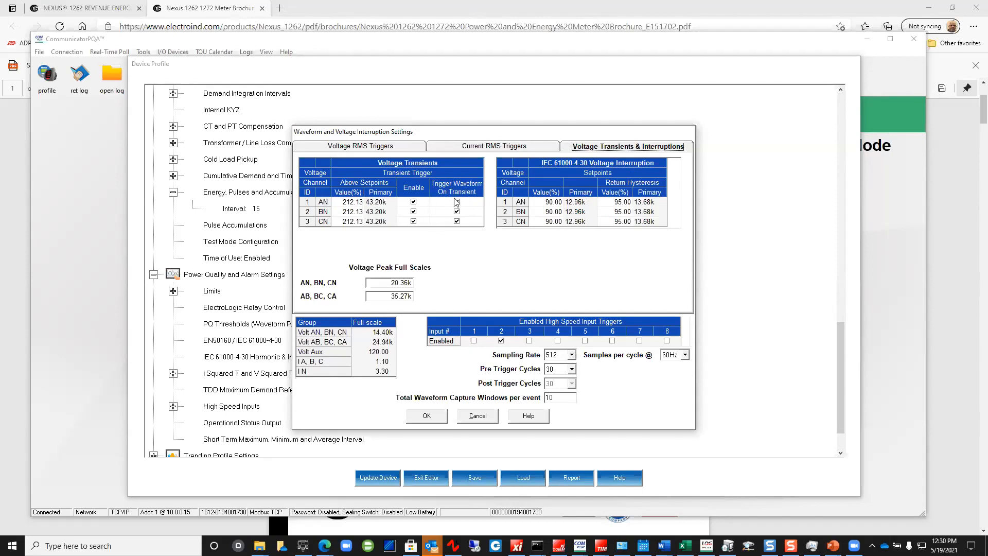
click(390, 147)
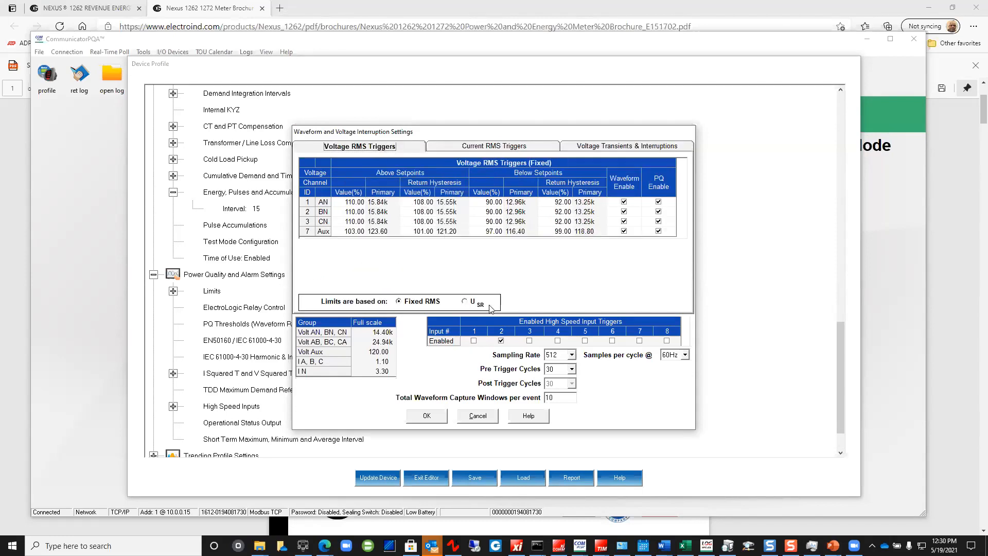
click(434, 419)
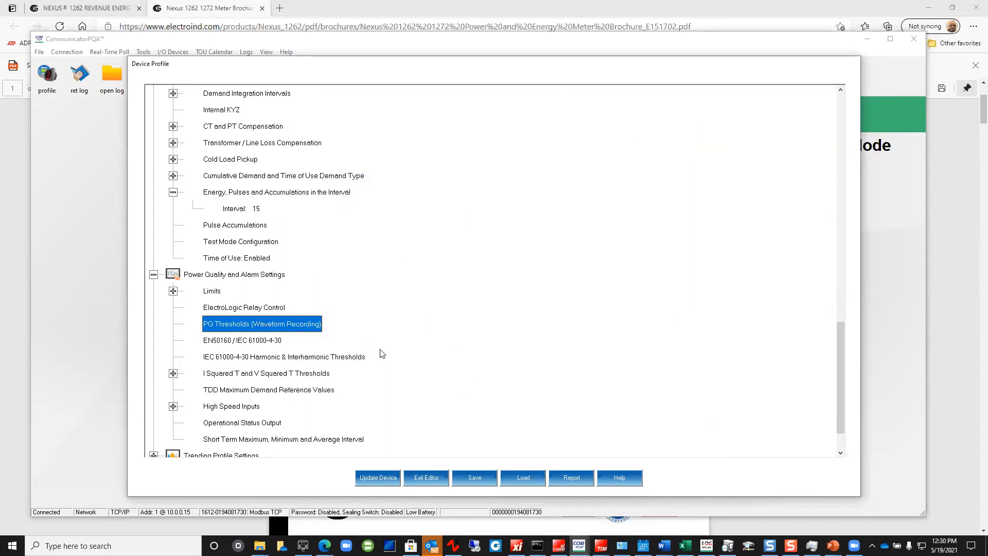
Highlight the EN50160 and IEC 61000-4-30 entries, review the I Squared T and V Squared T Thresholds, and cancel
click(263, 340)
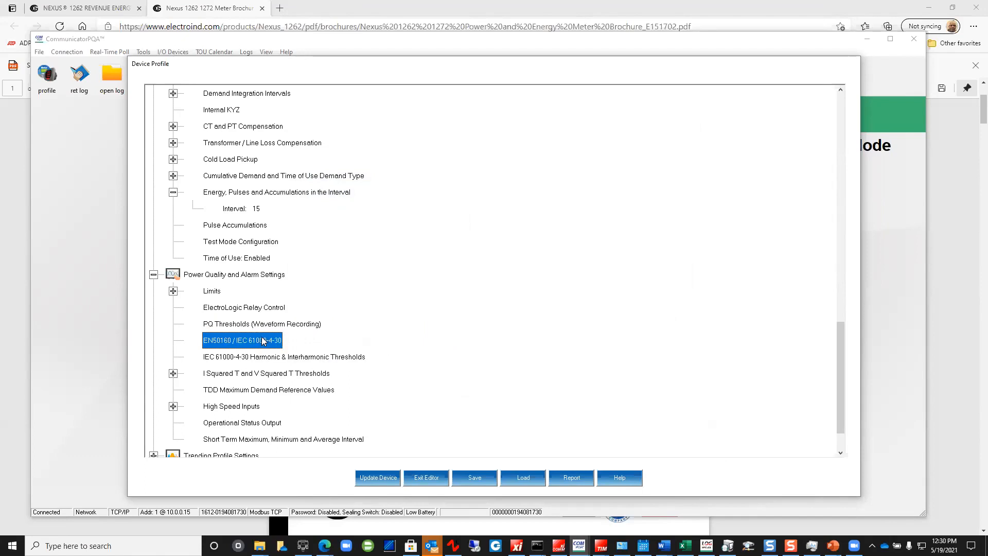
click(244, 360)
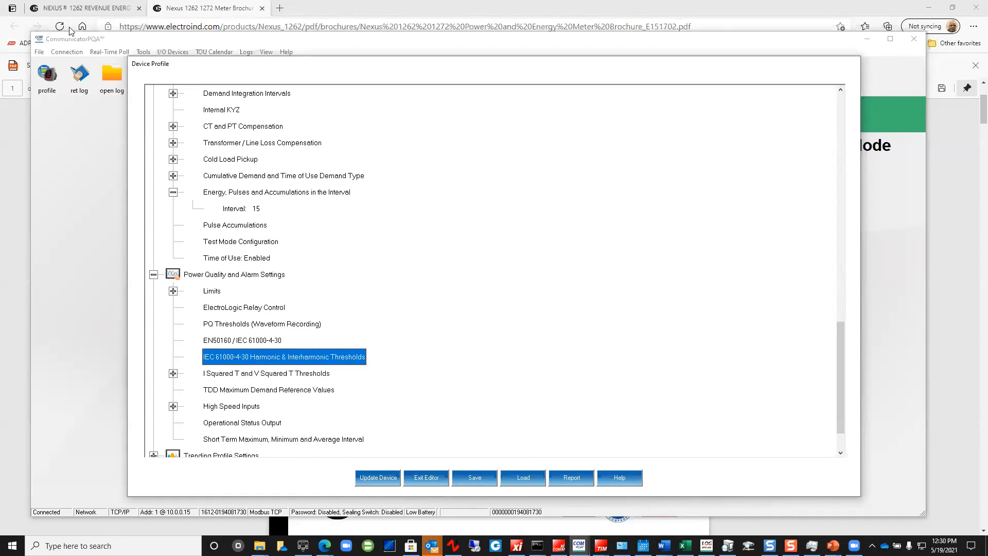
click(212, 374)
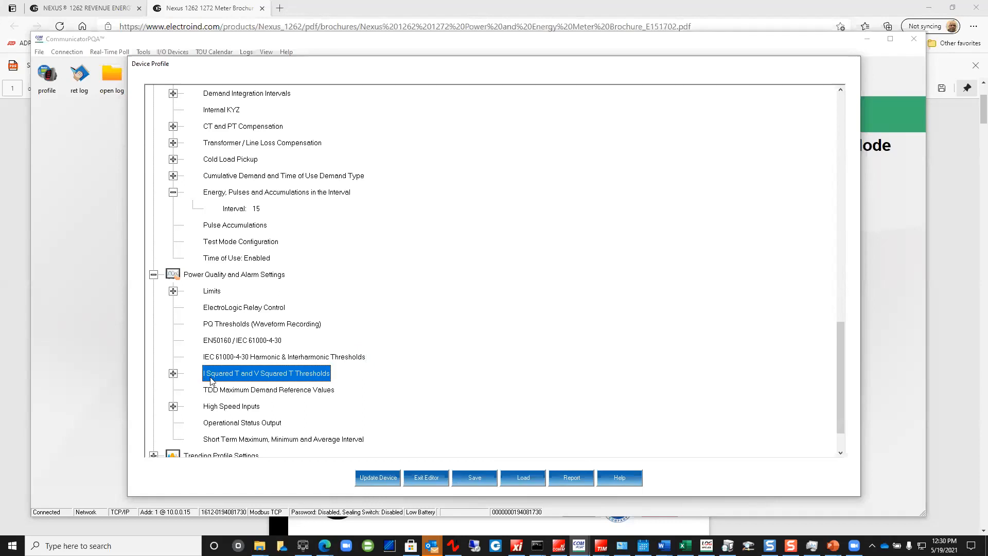
click(174, 373)
double_click(248, 391)
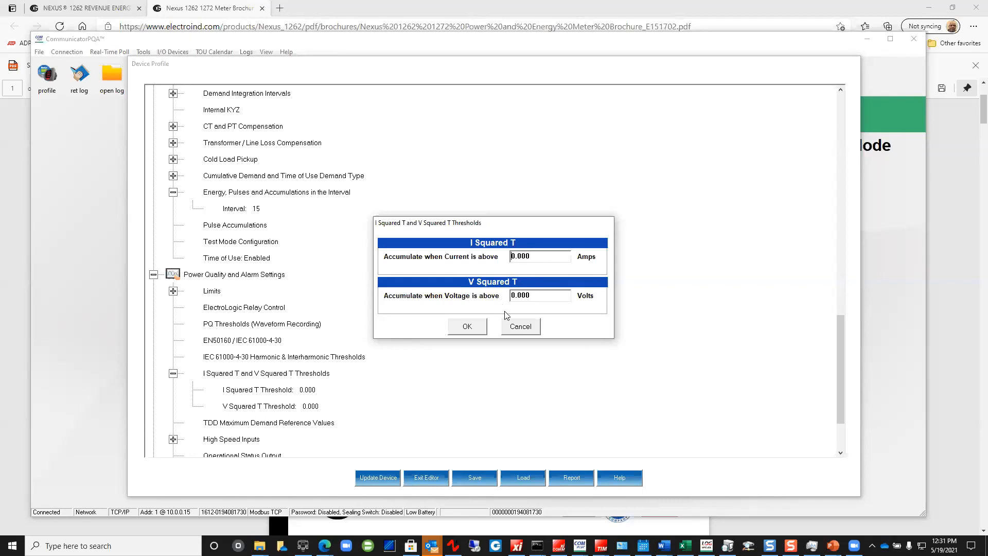
click(518, 327)
click(519, 327)
Expand High Speed Inputs, review the names, labels, normal conditions and input types assigned to the digital inputs, and cancel
scroll(282, 365, down, 2)
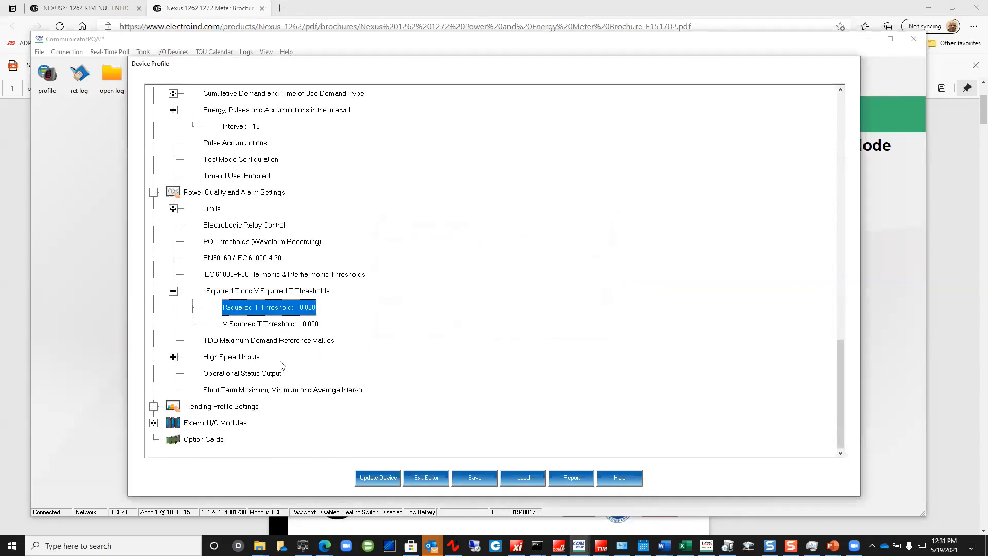
click(210, 376)
click(173, 357)
click(238, 326)
double_click(238, 326)
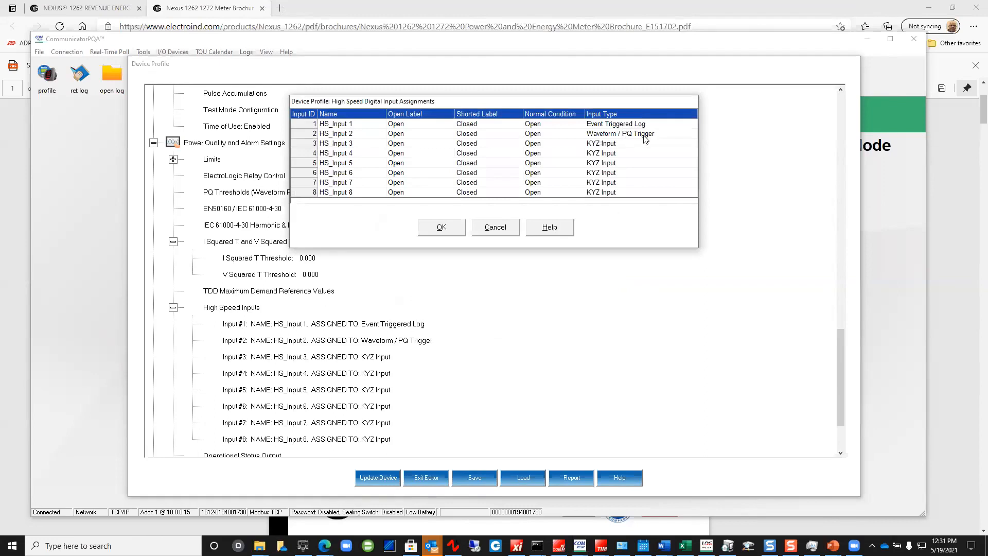
click(507, 229)
Review the Operational Status Output and the Short Term Maximum, Minimum and Average Interval settings, cancelling each dialog
scroll(374, 348, down, 1)
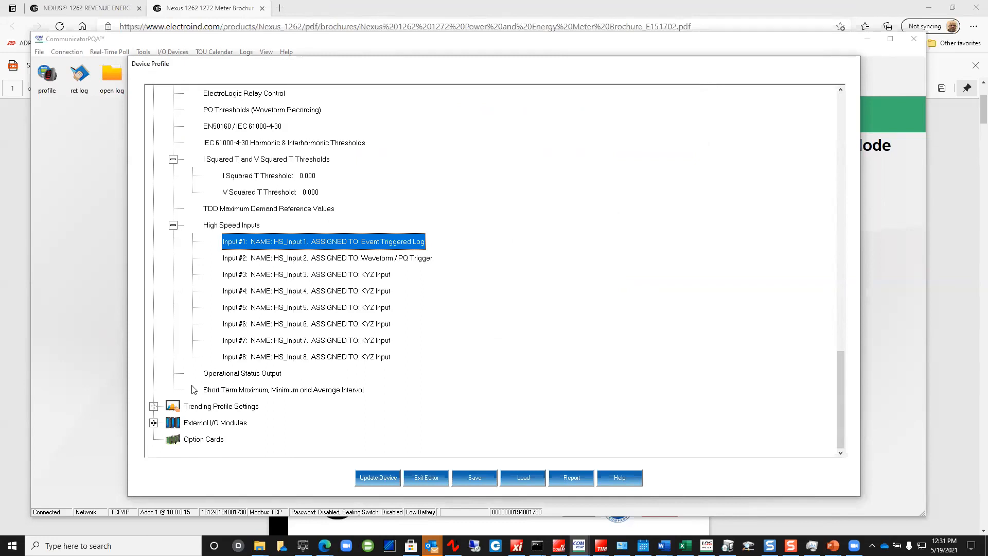
double_click(218, 375)
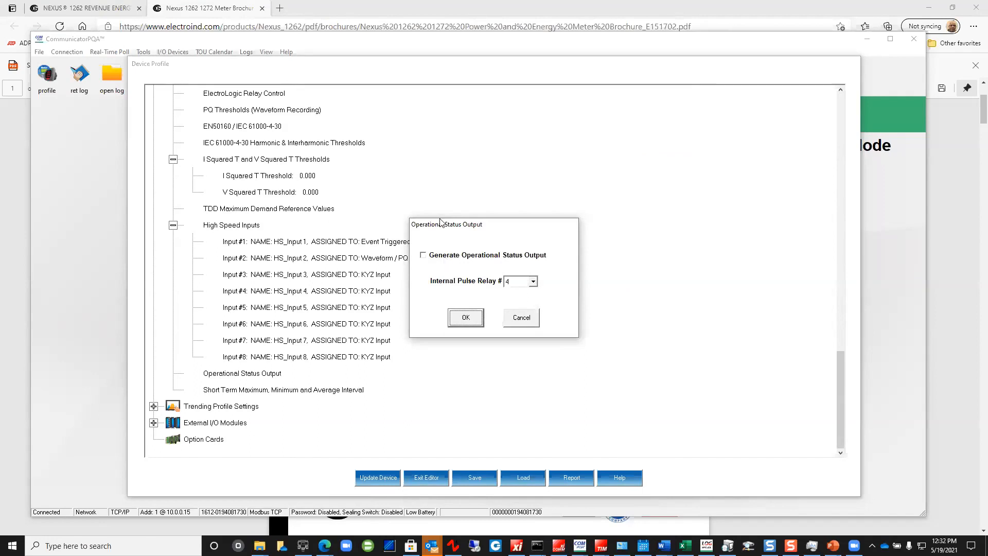
click(521, 317)
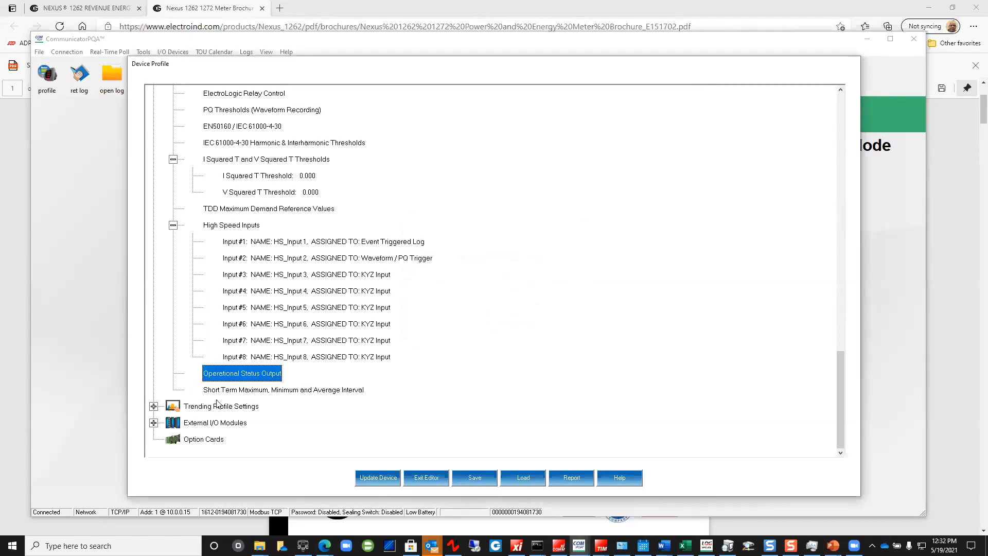
double_click(269, 391)
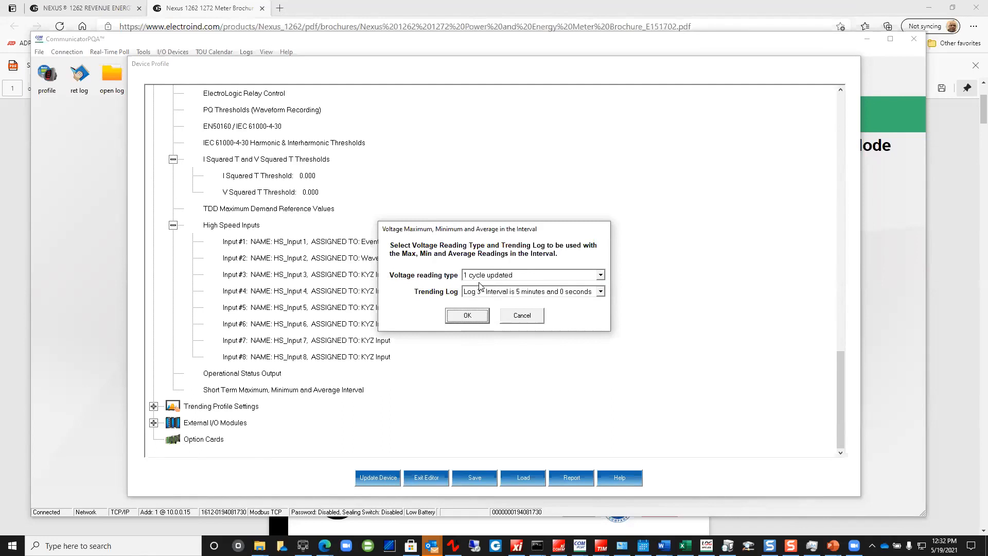
click(526, 321)
Expand Trending Profile Settings, review the Trending Log Time Intervals of the logs, and collapse that list
click(153, 406)
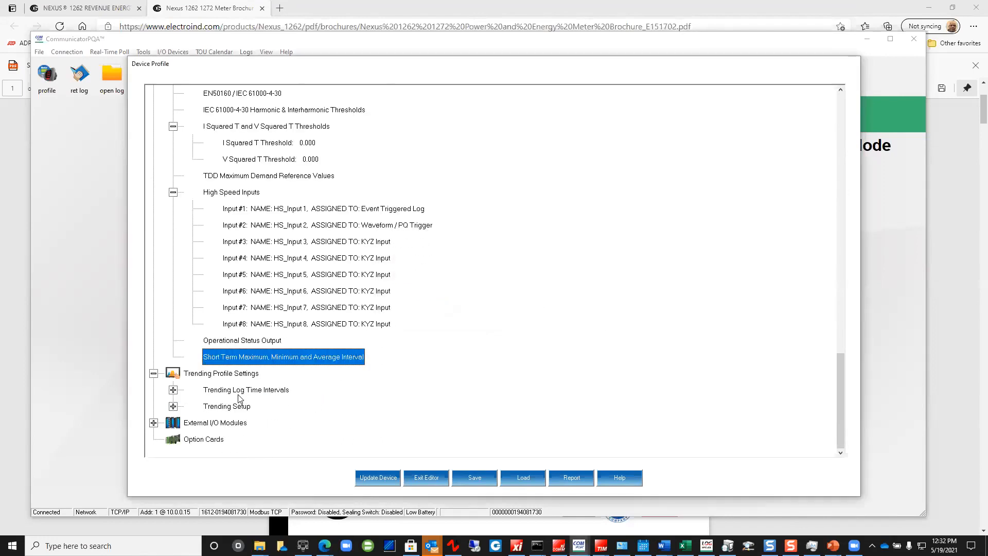
click(173, 389)
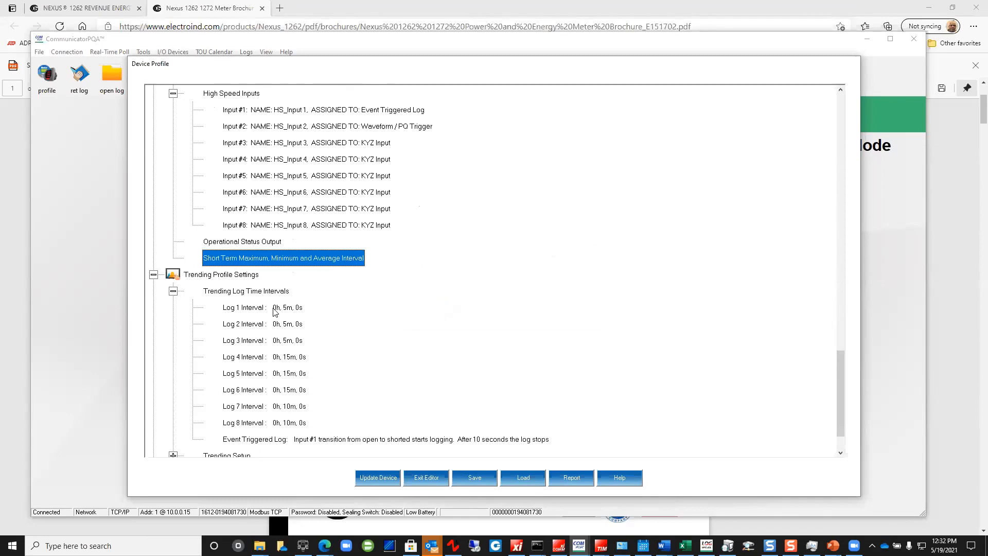
click(173, 286)
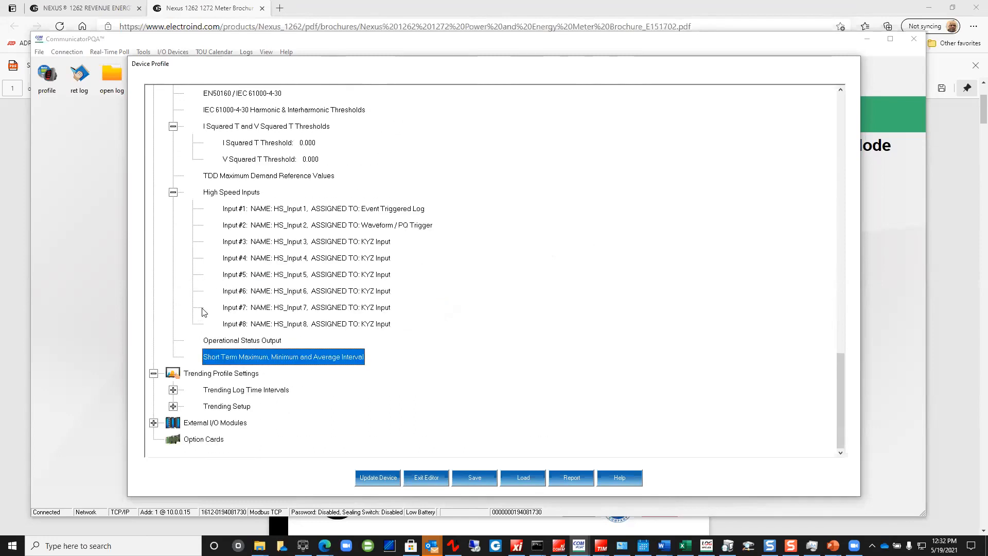
Open Log 1 under Trending Setup and add Quadrant 1+4 Wh from the Accumulators group to its selected items
click(173, 406)
double_click(238, 308)
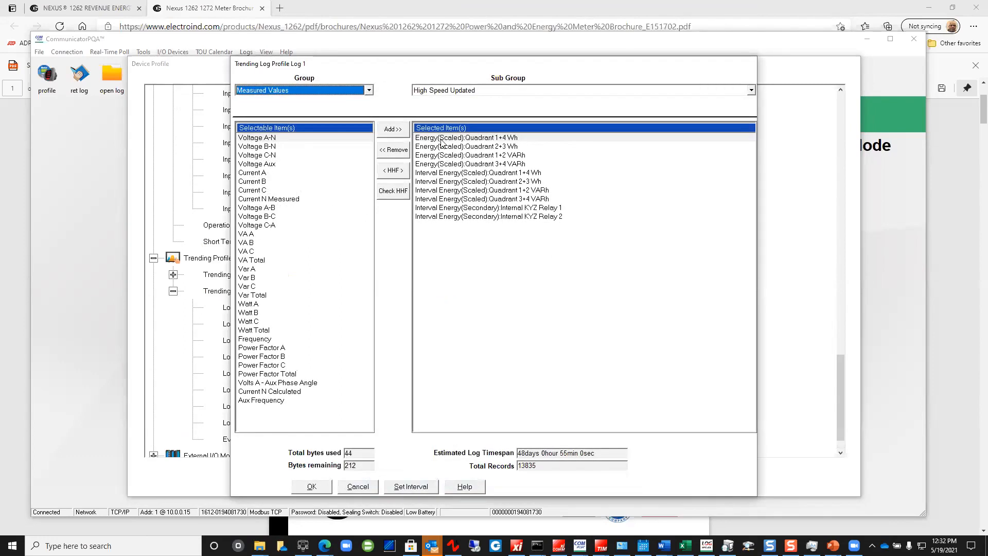
click(367, 91)
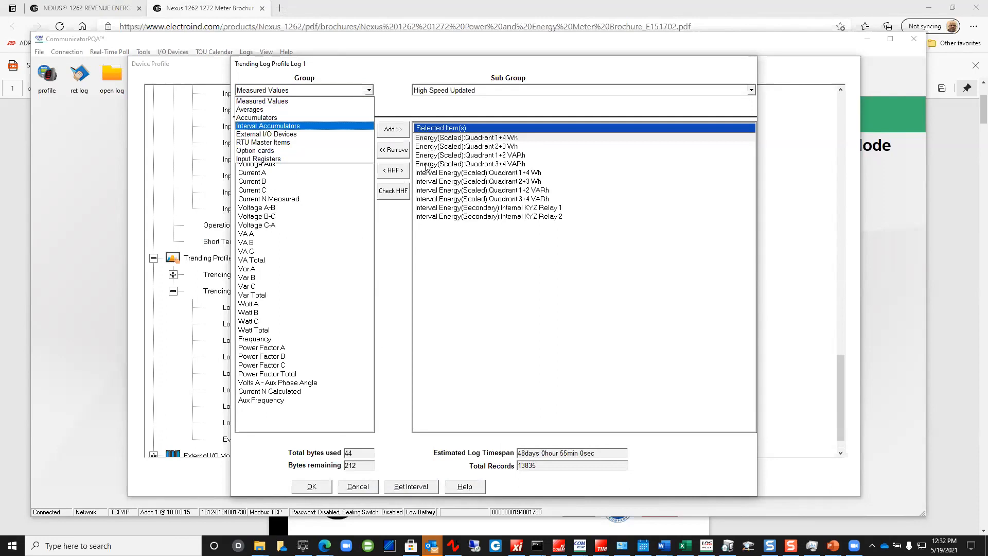
click(304, 119)
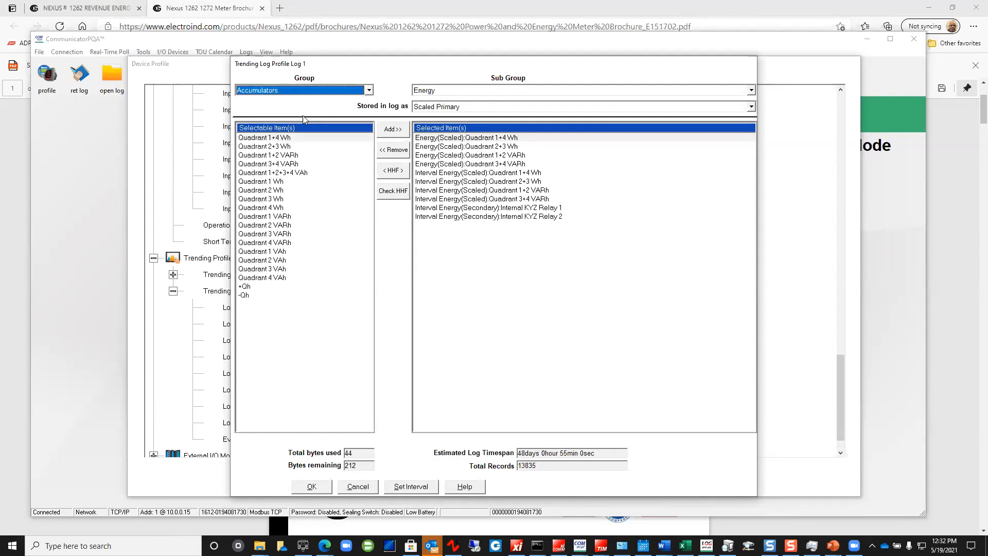
click(273, 138)
click(393, 129)
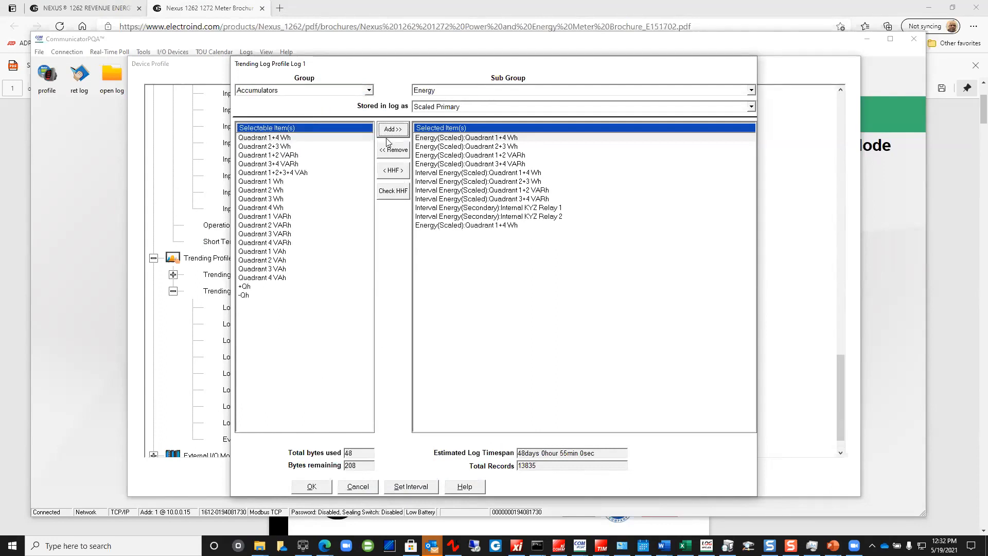
Highlight the newly added Quadrant 1+4 Wh item in Log 1 and display the Interval Accumulators group of selectable items
click(443, 226)
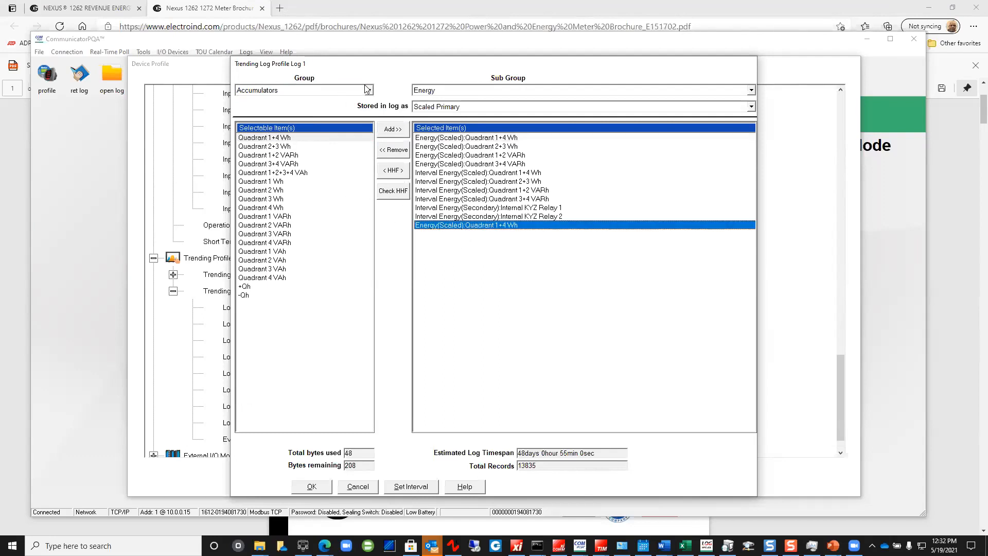
click(345, 92)
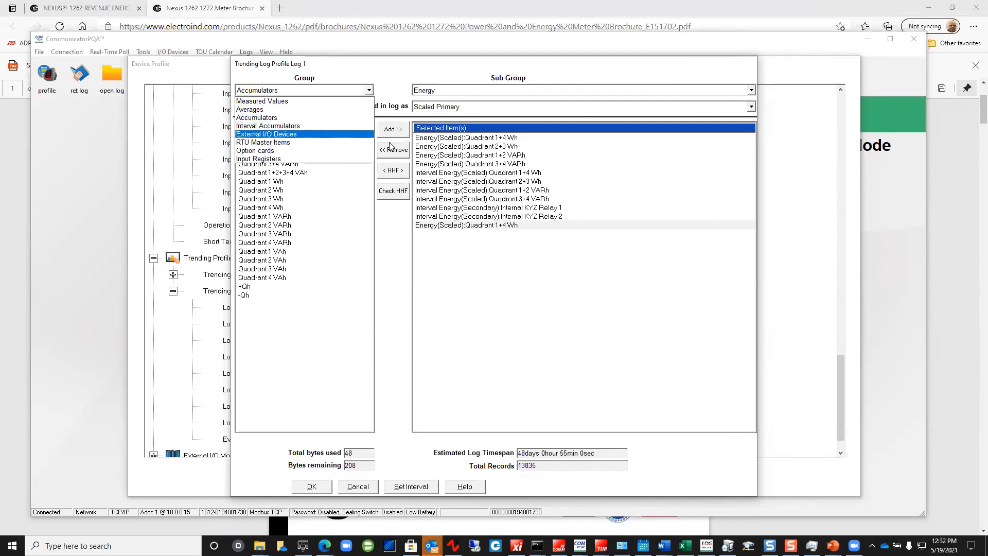
click(479, 229)
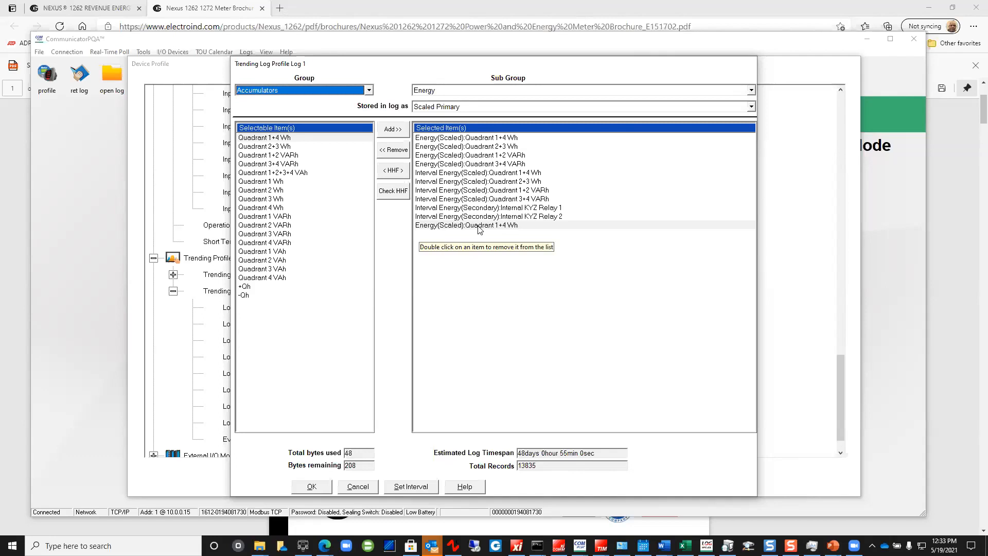
click(460, 226)
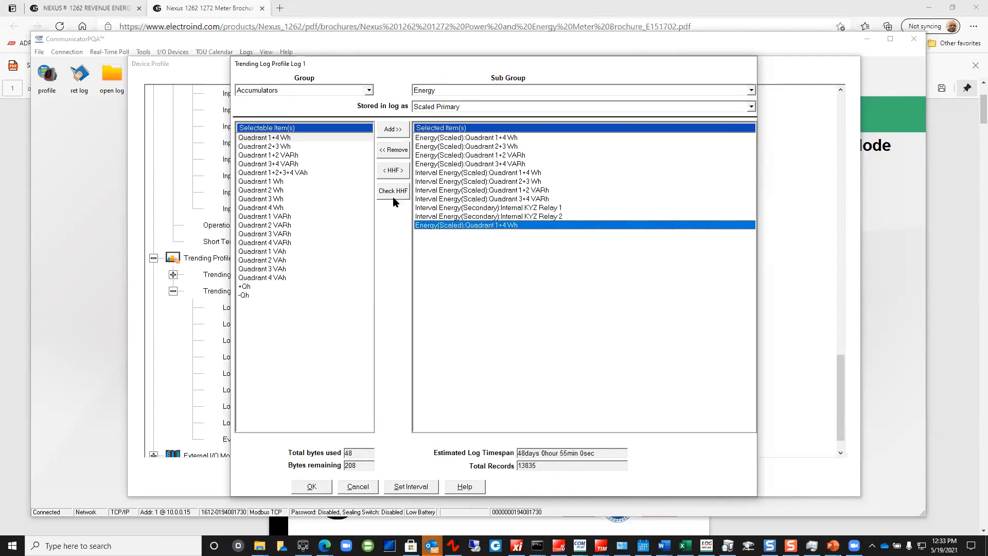
click(366, 90)
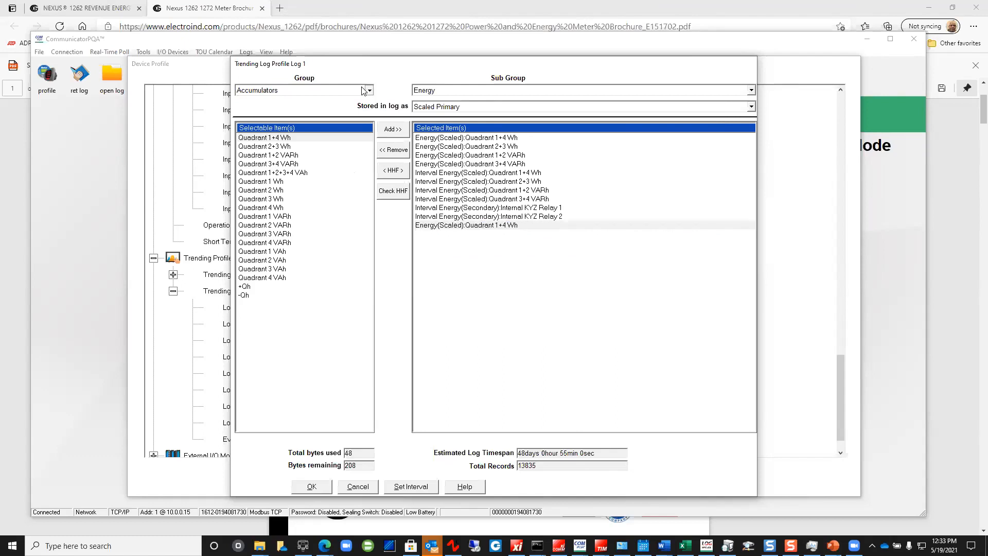
click(303, 126)
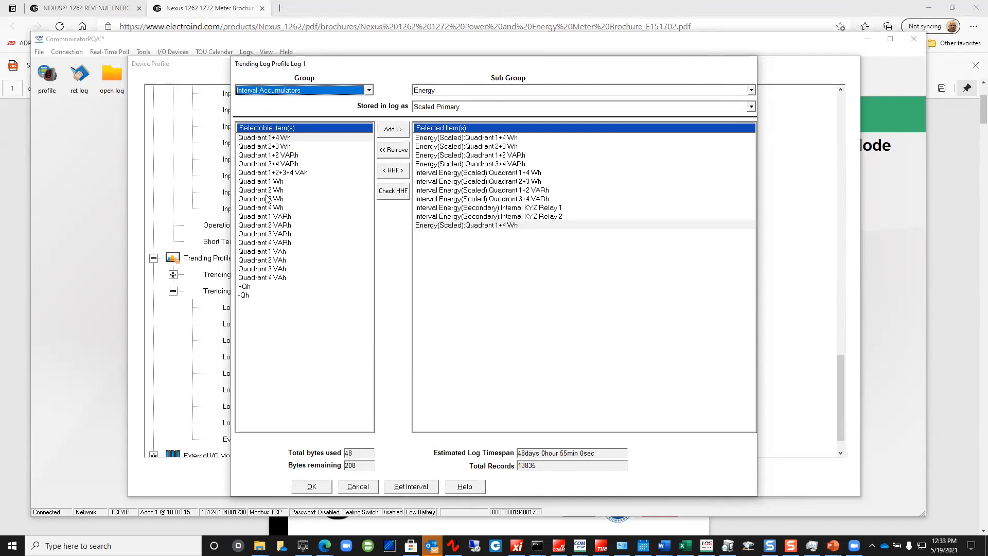
Add Quadrant 1+4 Wh from the Interval Accumulators group's Energy sub group to the selected items of Log 1
click(280, 182)
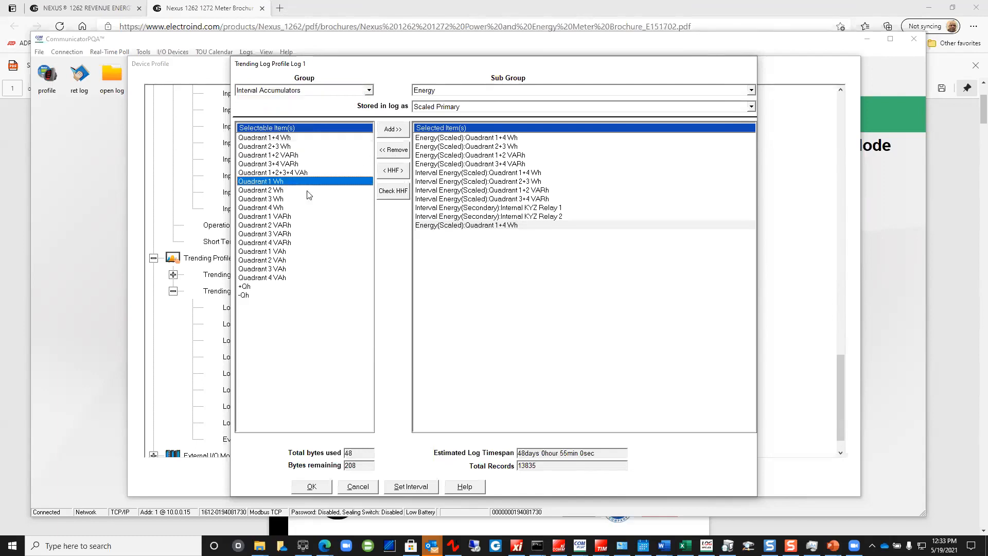
click(292, 137)
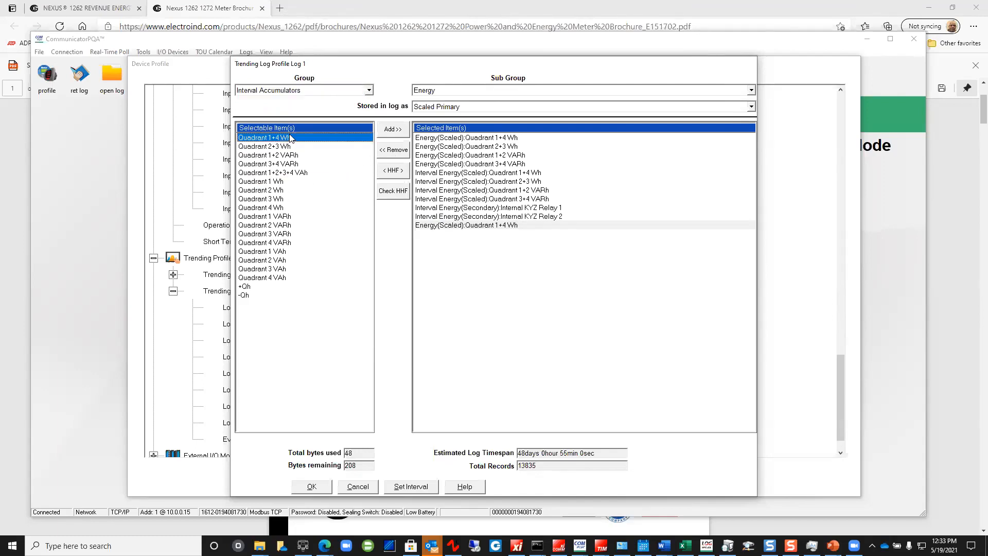
click(407, 134)
click(453, 234)
click(451, 227)
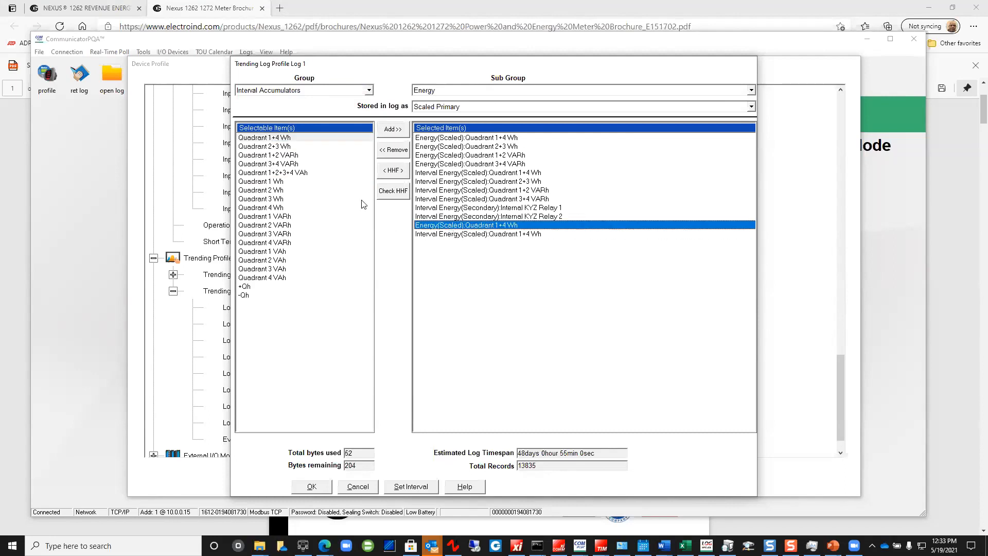
click(368, 90)
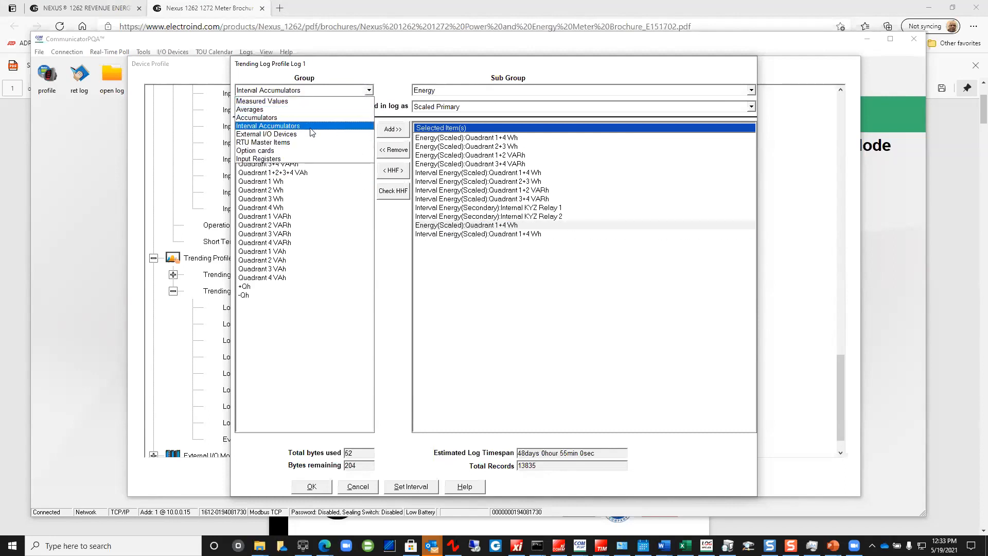
click(428, 239)
Replace all of Log 1's selected items with Quadrant 1+4 Wh from the Uncompensated Energy sub group of Interval Accumulators
click(751, 91)
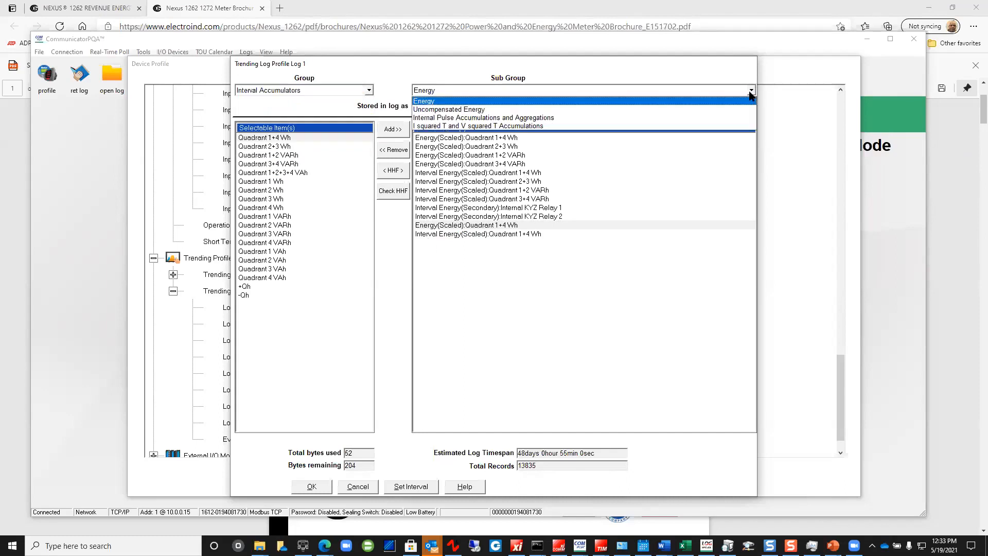
click(512, 109)
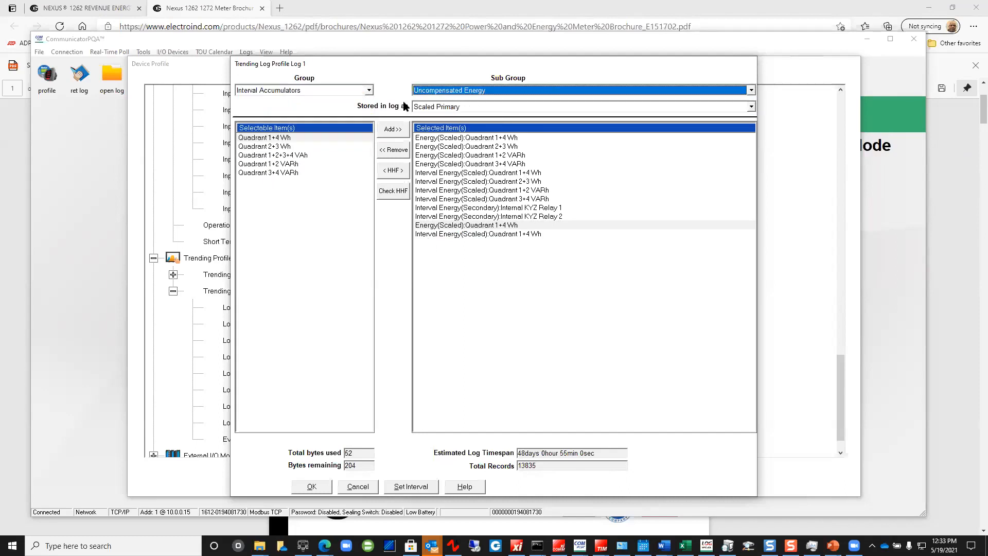
drag(484, 245, 432, 134)
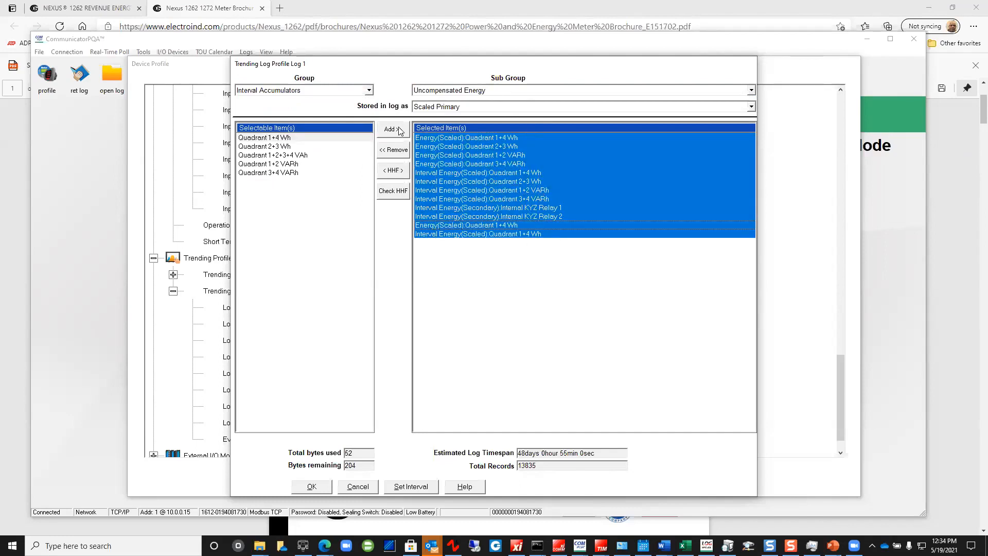
click(405, 149)
click(308, 140)
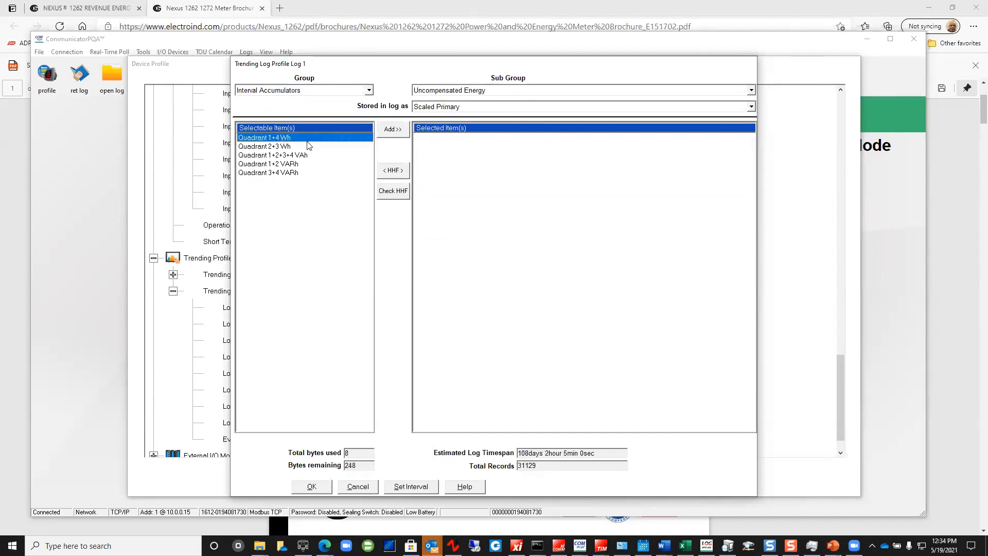
click(396, 130)
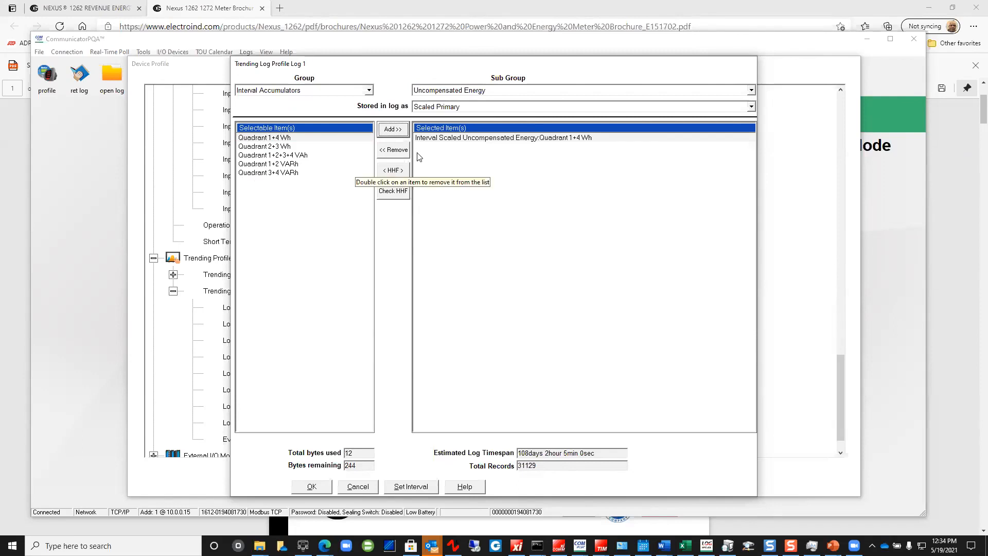
Add Quadrant 1+4 Wh from the Accumulators group's Energy sub group to Log 1 and accept the log profile
click(362, 90)
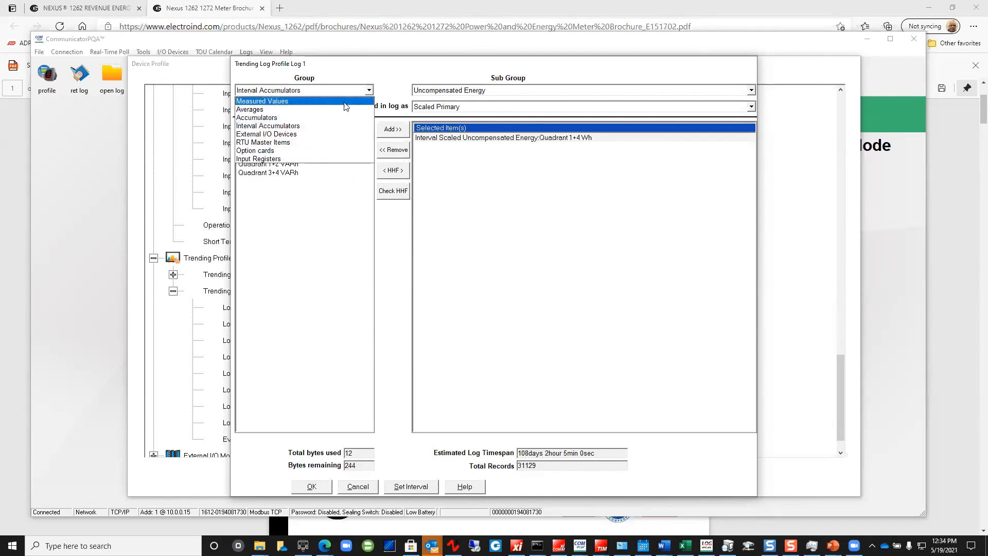
click(321, 118)
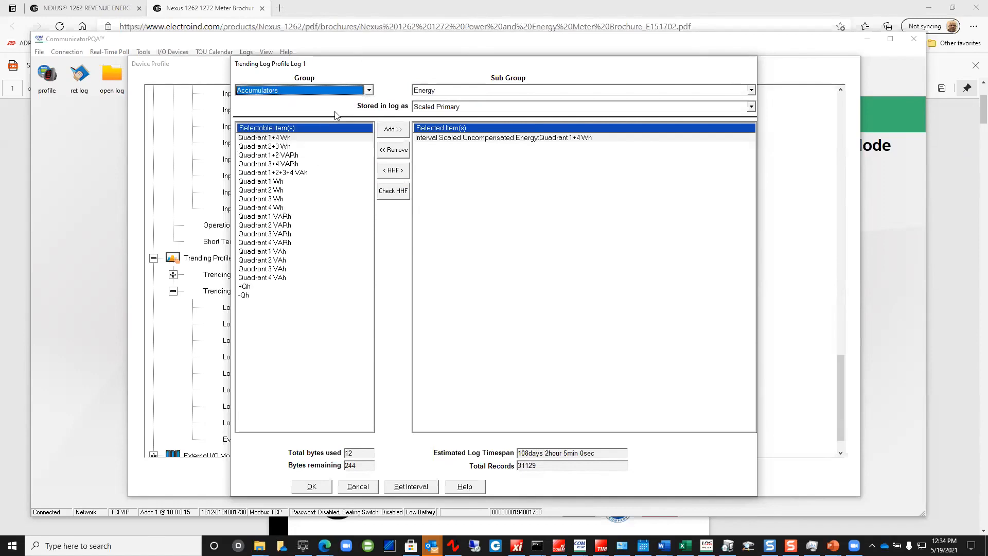
click(367, 139)
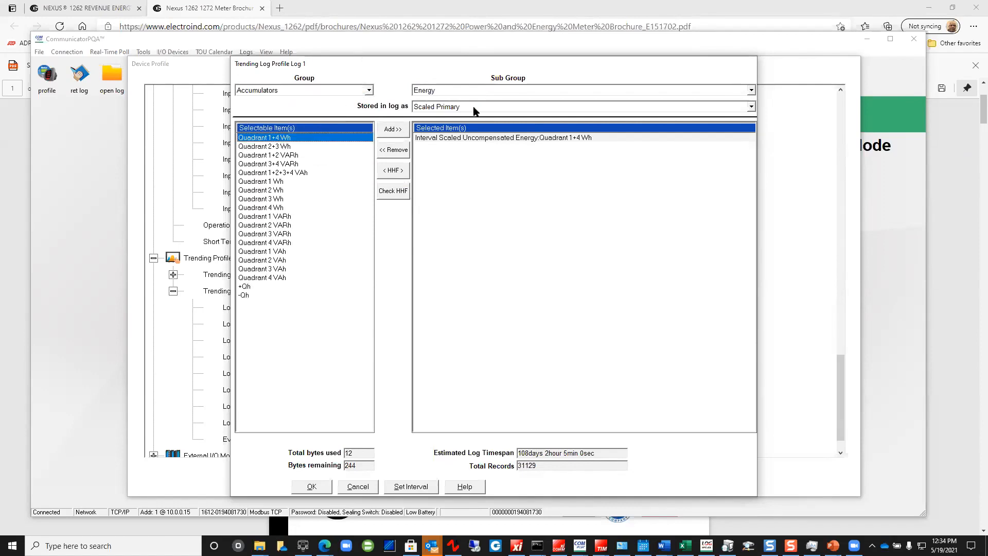
click(387, 130)
click(451, 148)
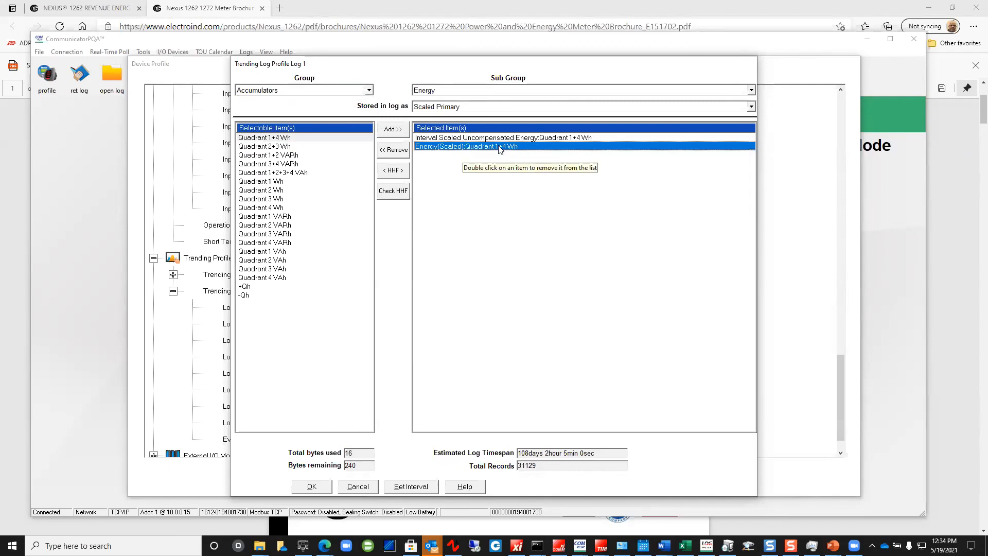
click(464, 139)
click(457, 146)
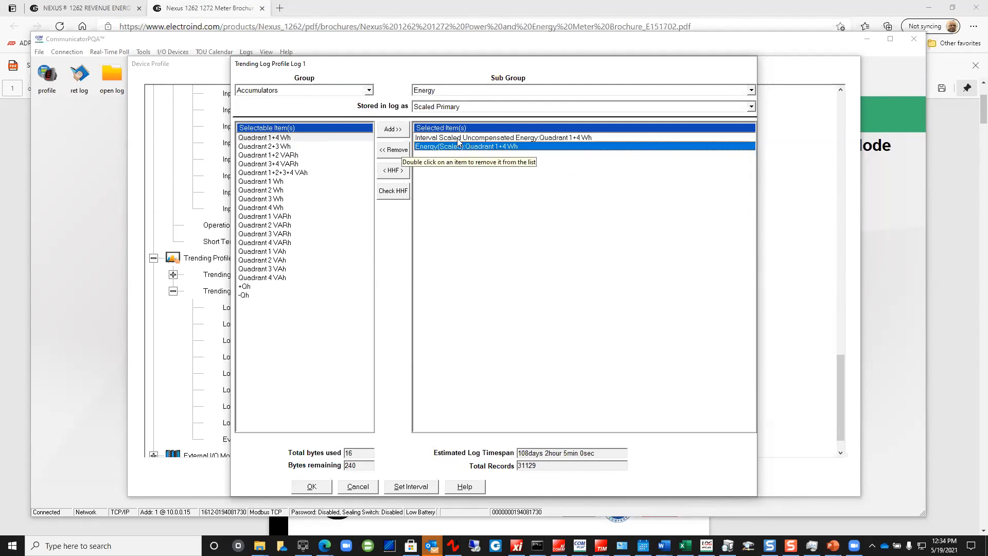
click(456, 138)
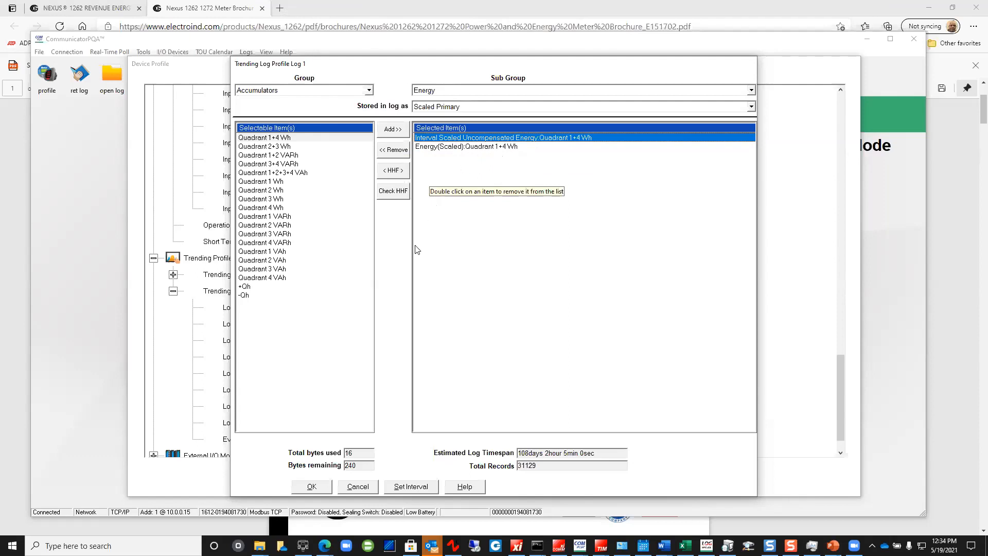
click(315, 487)
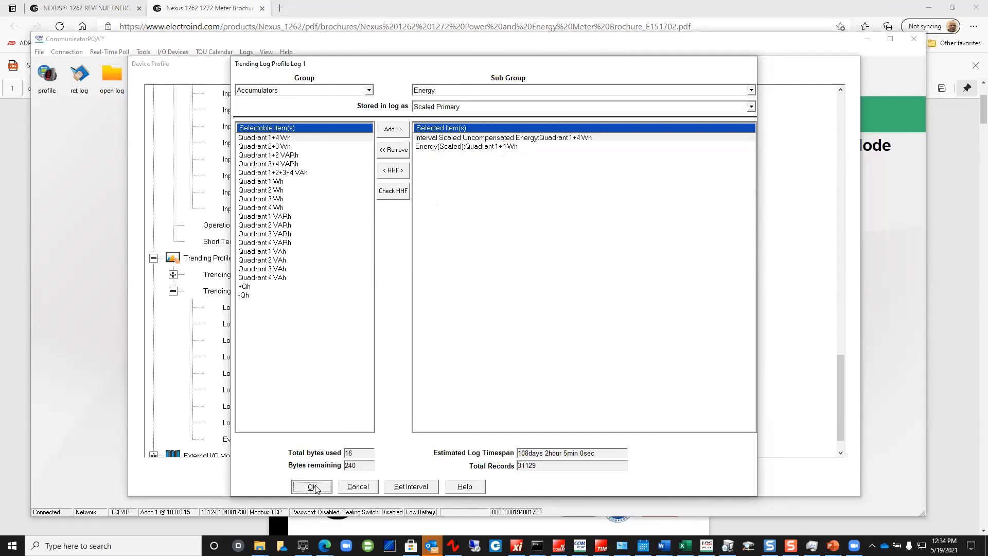
Open the External I/O Modules settings, review the device types offered for module 1, and cancel the dialog
scroll(314, 391, down, 1)
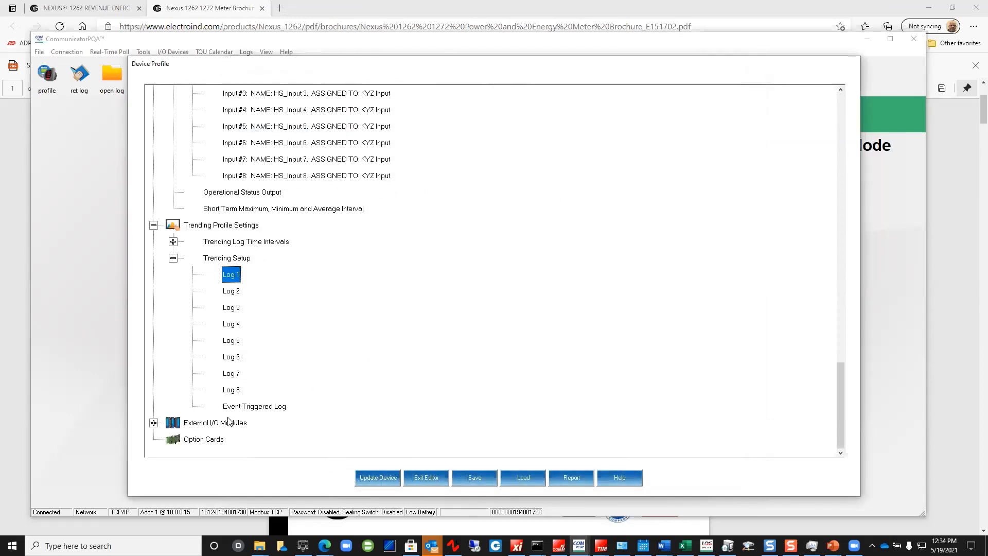
click(154, 422)
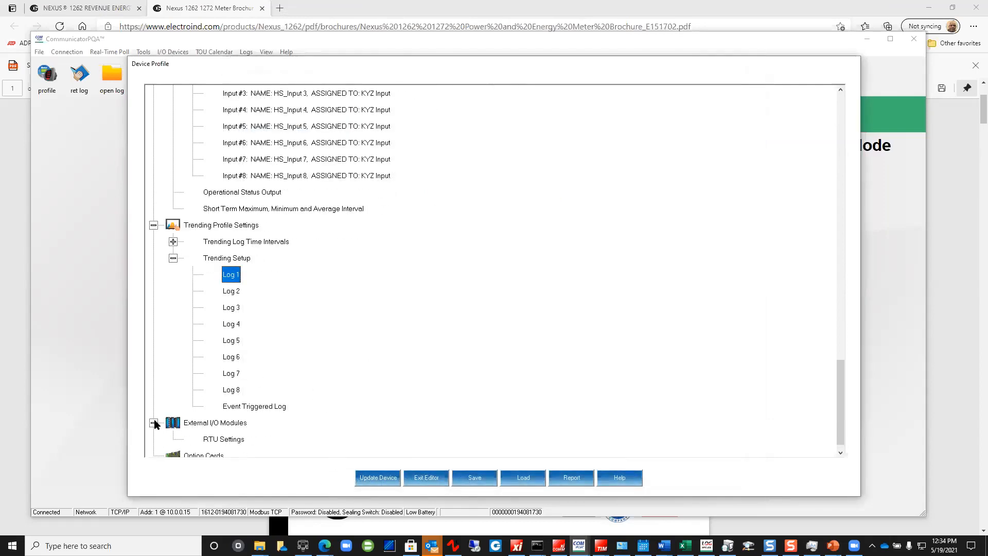
click(222, 439)
double_click(218, 424)
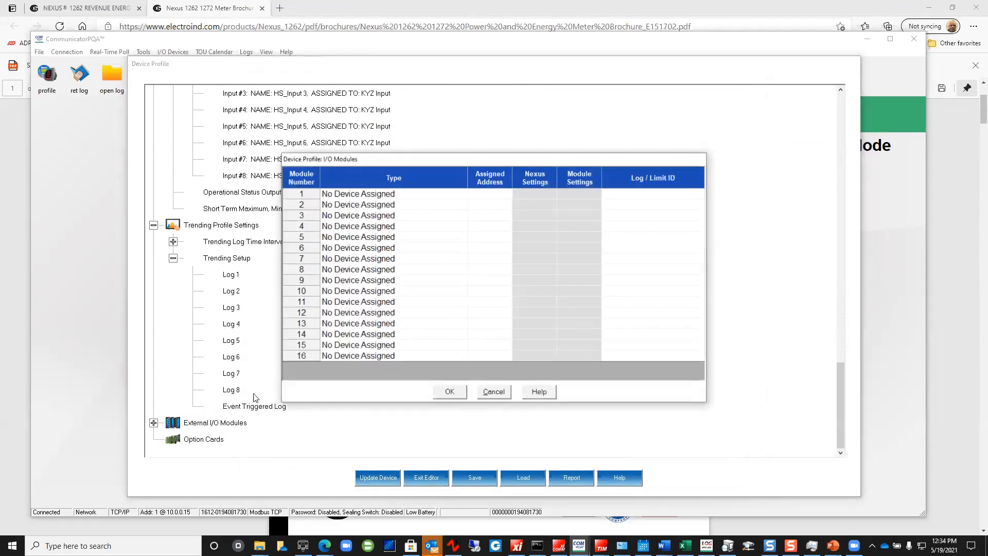
click(458, 194)
click(462, 194)
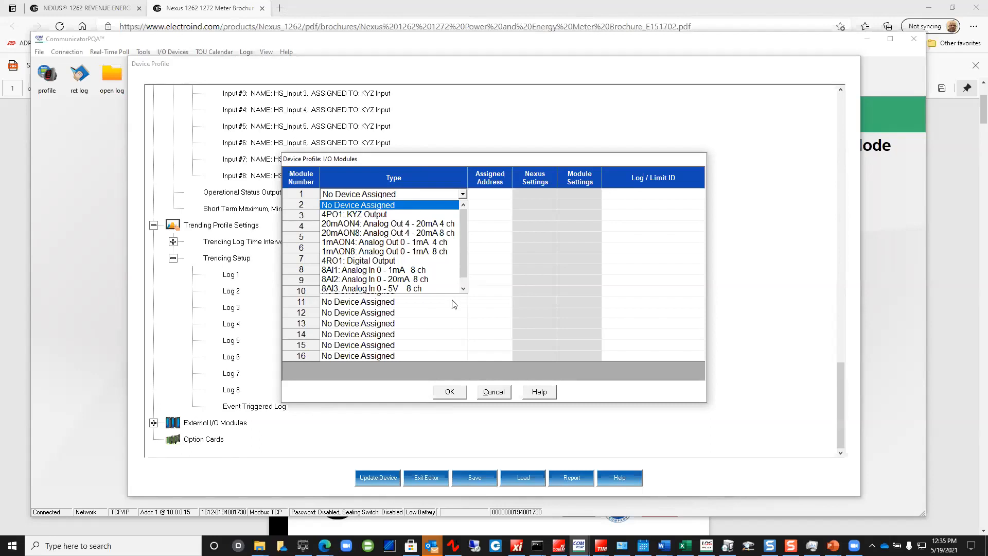
click(495, 395)
click(495, 395)
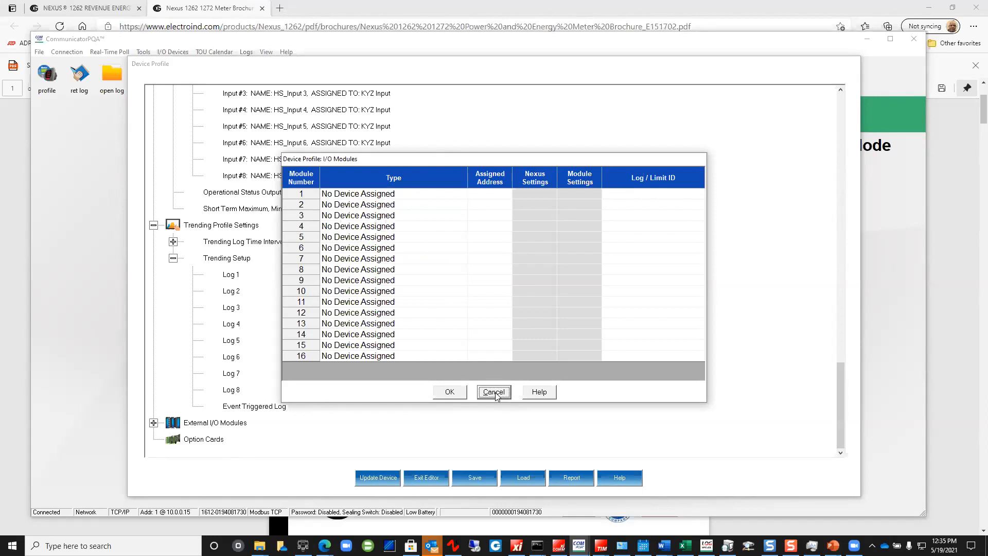
Highlight Option Cards in the device profile, then exit the Device Profile Editor without updating the device
click(178, 430)
click(190, 439)
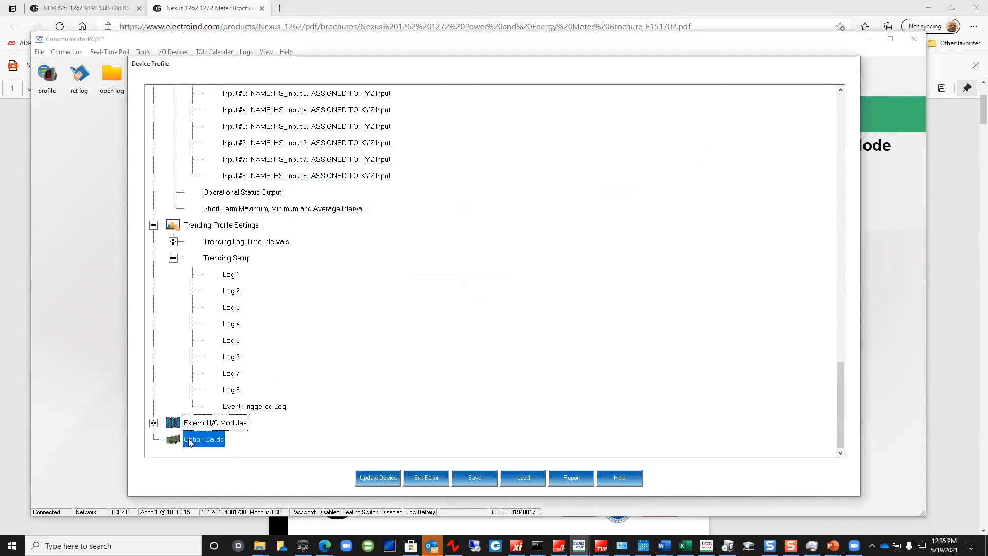
click(422, 478)
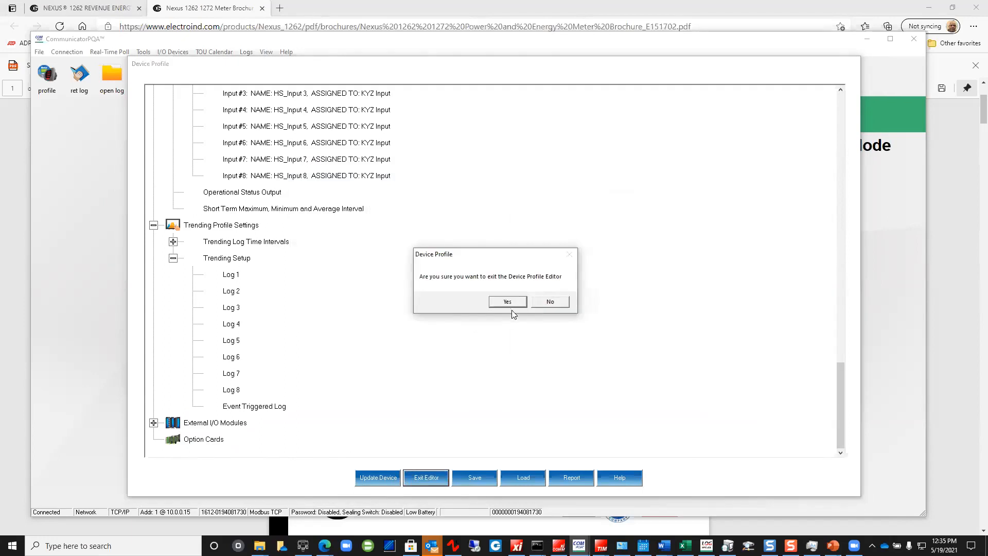
click(513, 307)
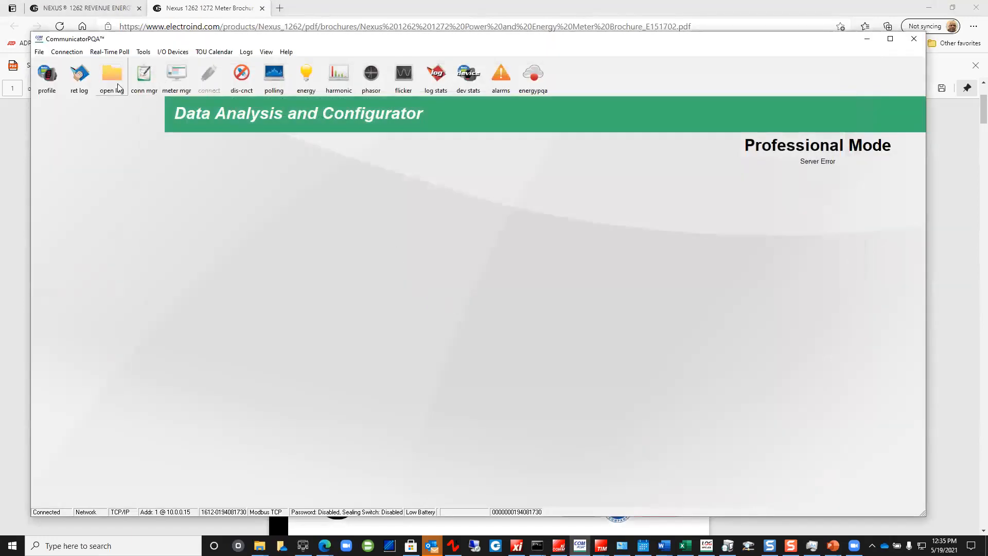
Retrieve the Historical 1 to 4, Waveform and Power Quality logs along with the already selected System Events log using Modbus
click(79, 87)
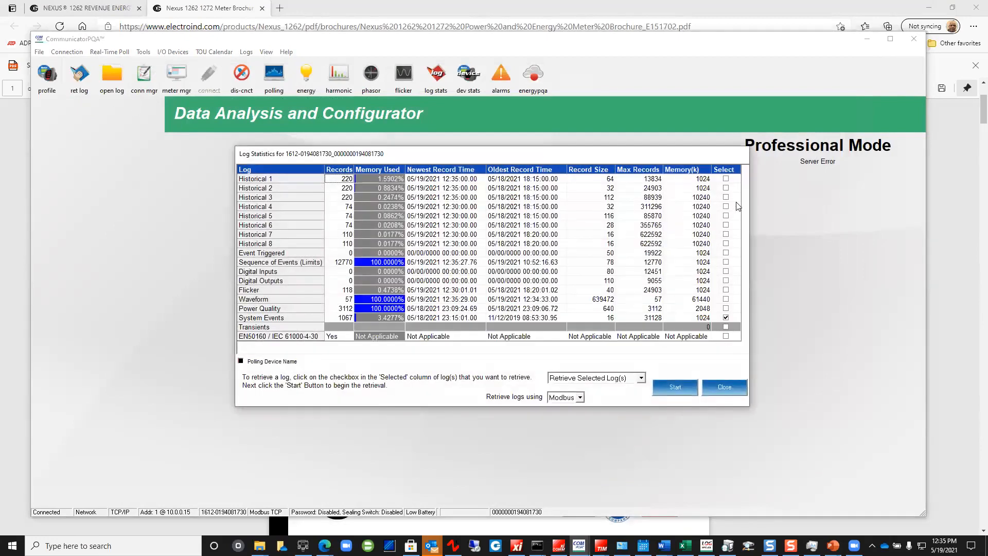
click(726, 179)
click(726, 188)
click(726, 197)
click(726, 206)
click(725, 308)
click(726, 299)
click(675, 386)
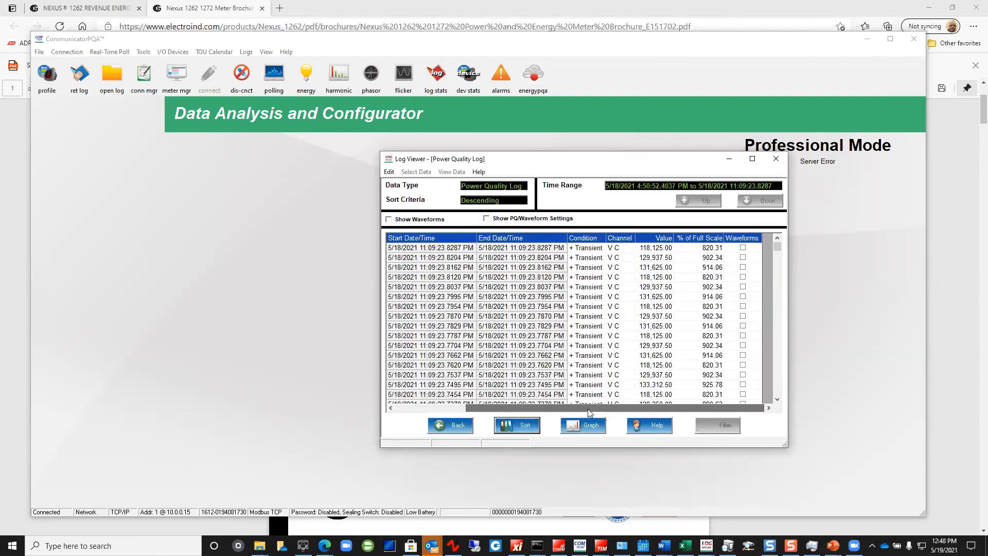
Look through the Power Quality Log's columns and records down to the oldest events, and select the 4:50:52.4912 PM record
drag(588, 408, 381, 449)
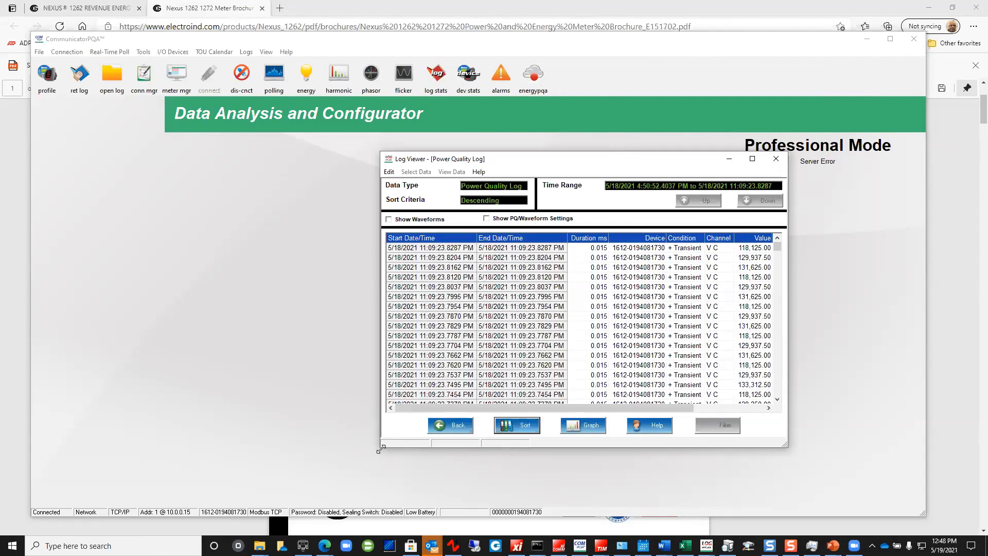
drag(777, 245, 766, 414)
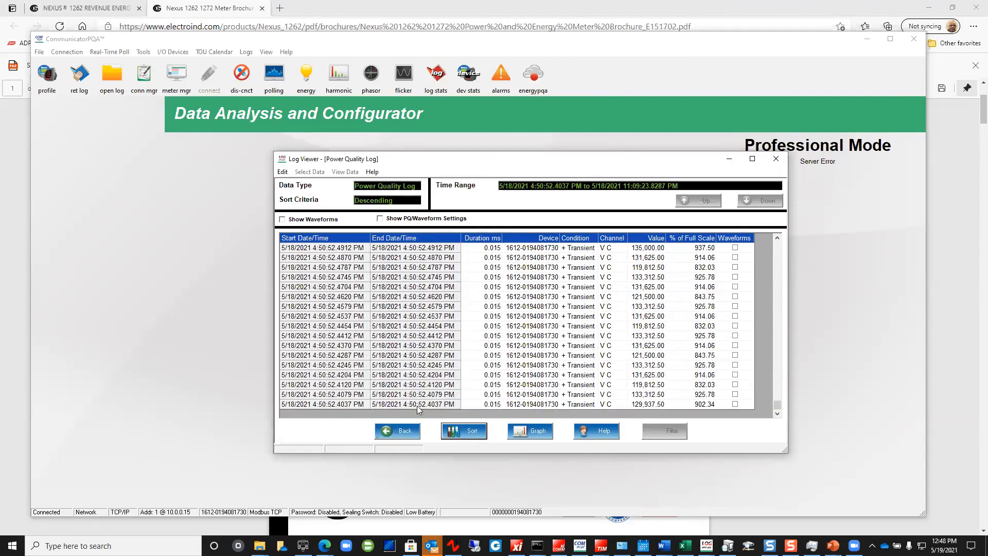
click(582, 249)
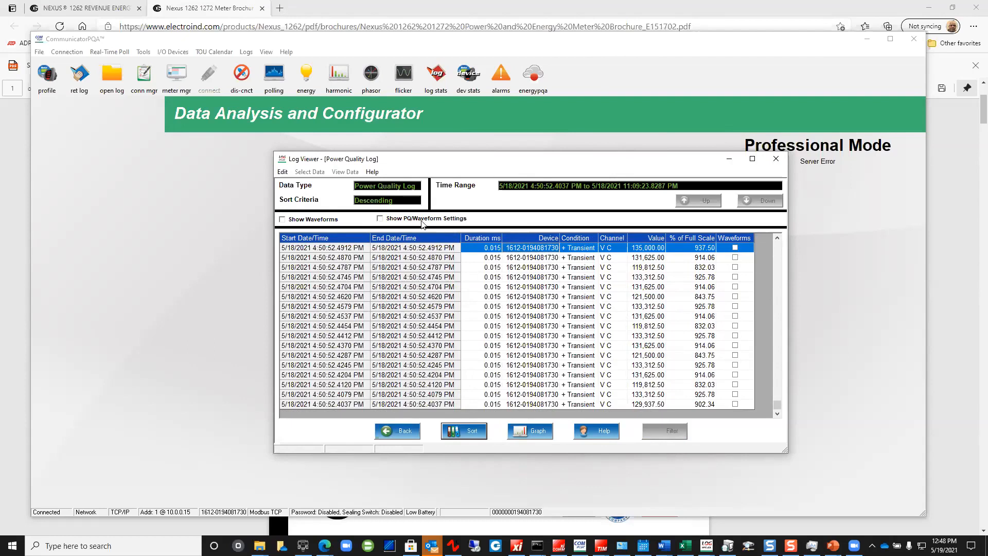
Show the waveform and PQ/waveform settings panes, inspect the 4:50:52.4870 PM record's settings, and hide the waveforms pane
click(291, 222)
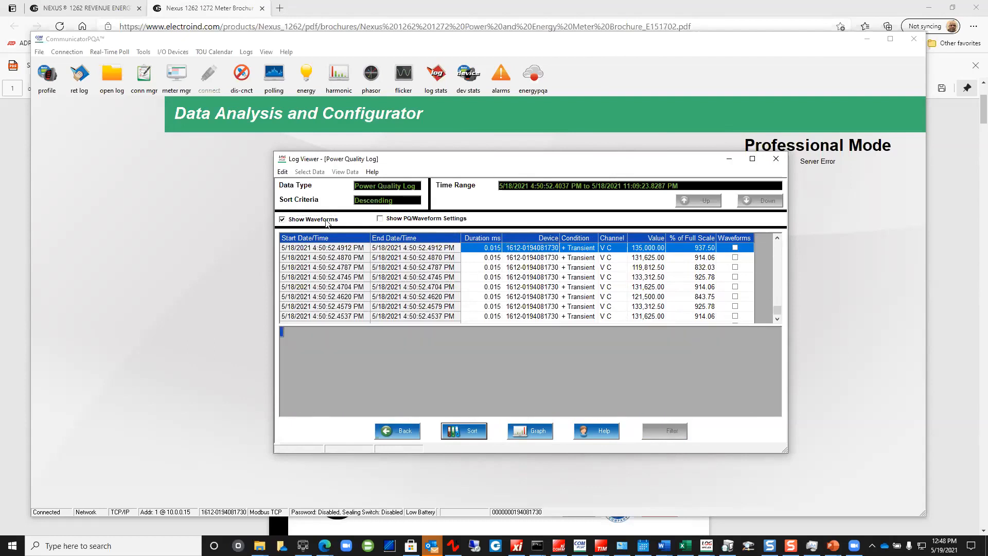
click(381, 220)
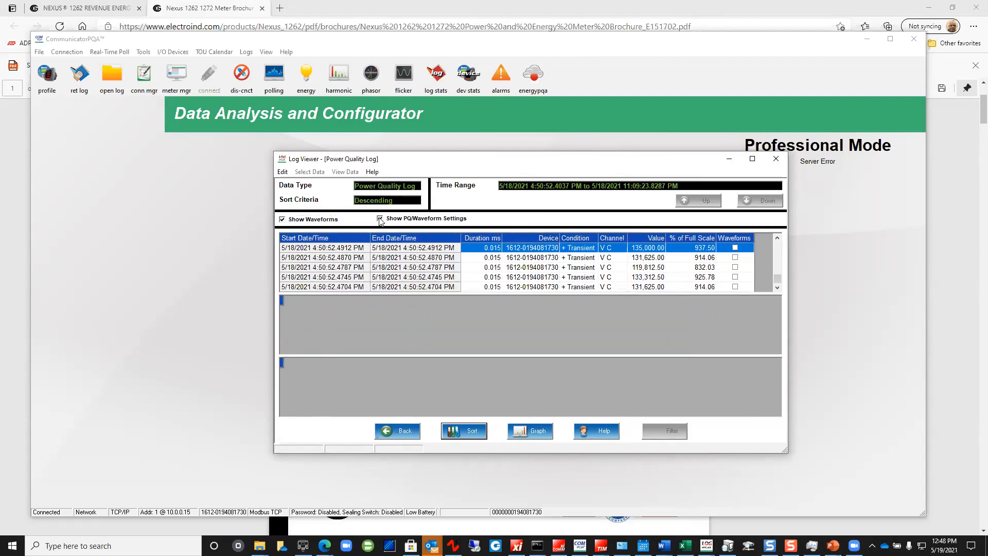
click(477, 261)
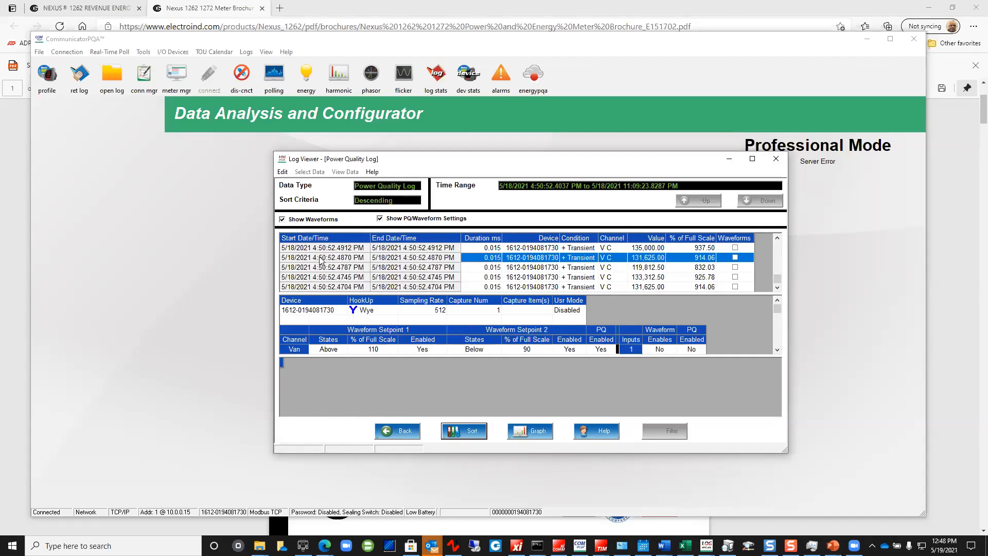
click(304, 221)
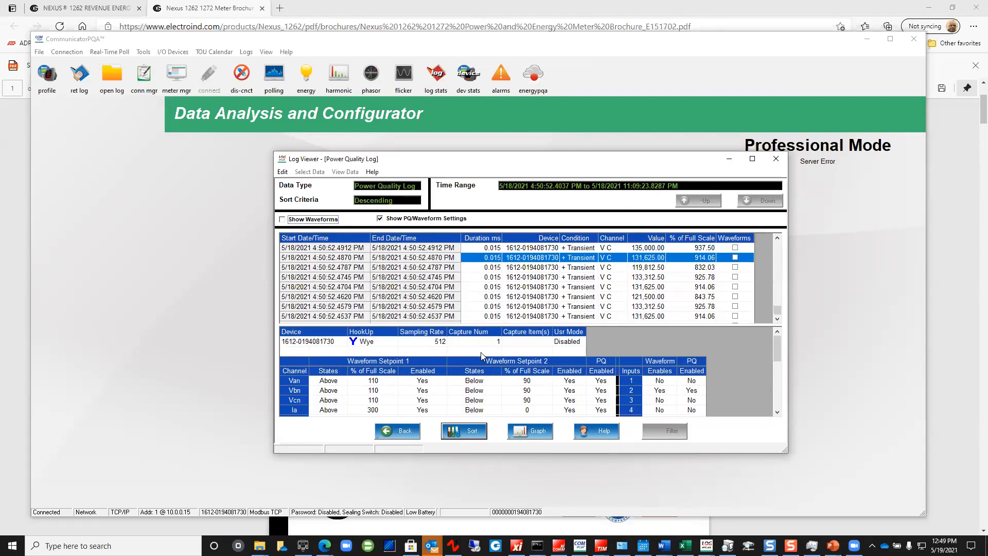
right_click(538, 259)
click(512, 261)
Return to the Log Viewer's main screen and open the list of all captured waveforms
click(407, 432)
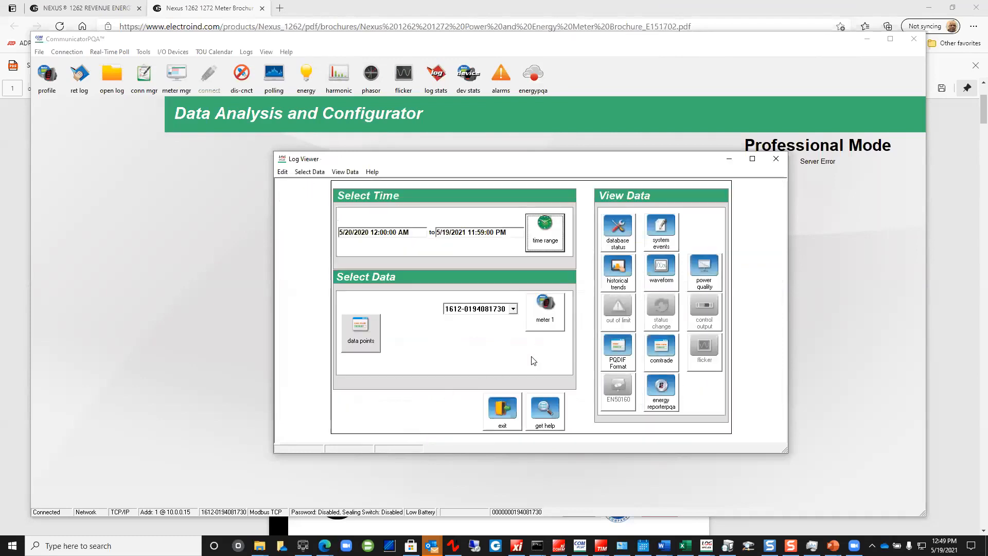
click(662, 268)
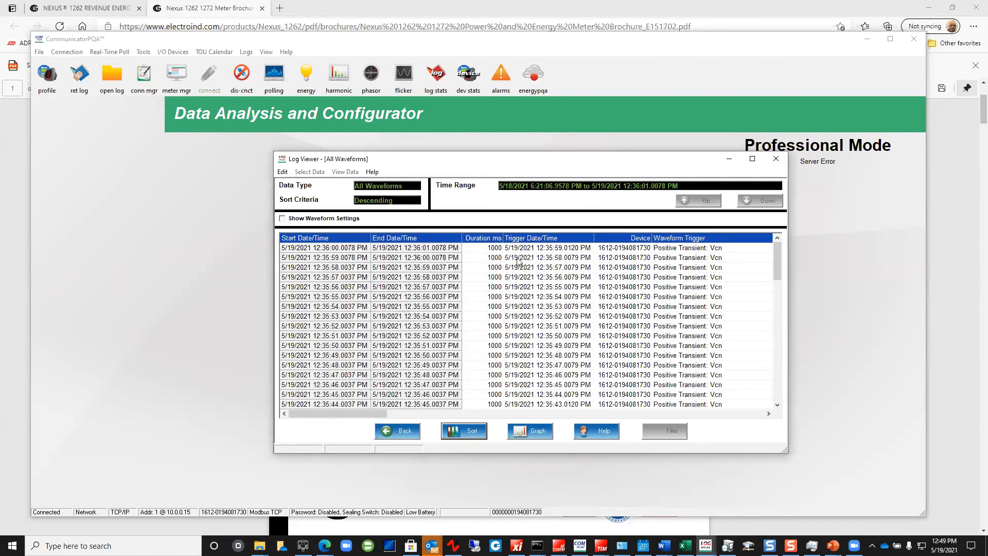
Graph the waveform captured at 5/19/2021 12:36:00.0078 PM and enlarge its V CN channel
click(427, 250)
double_click(427, 250)
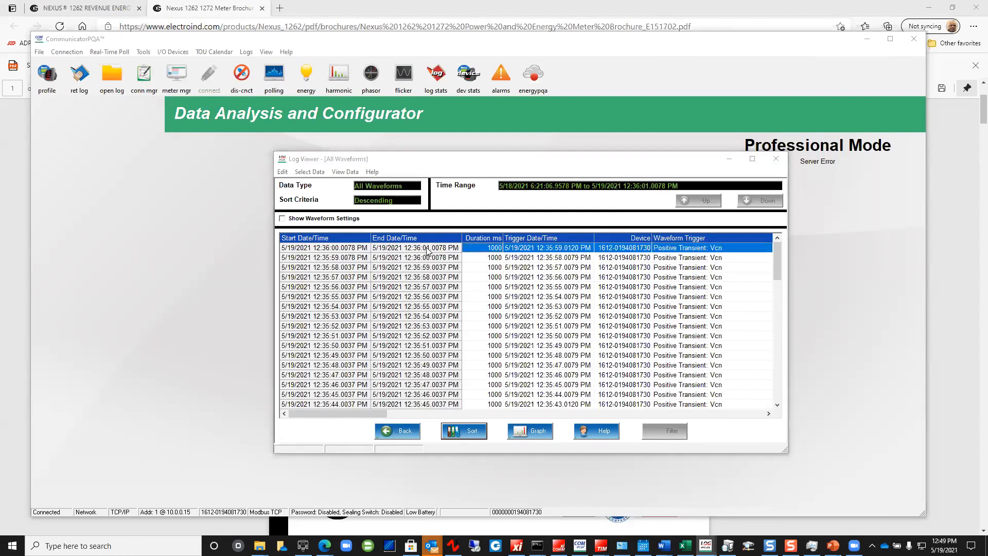
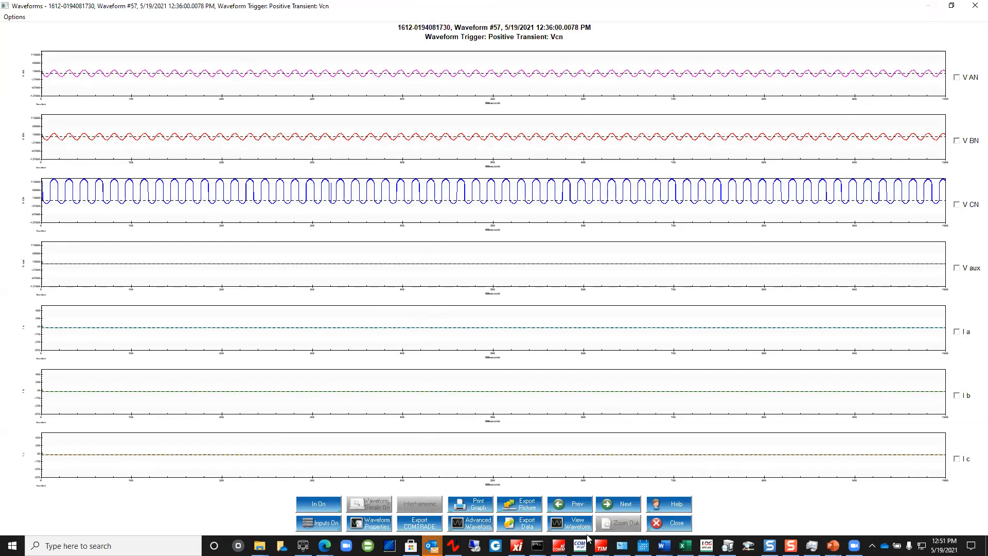
click(617, 536)
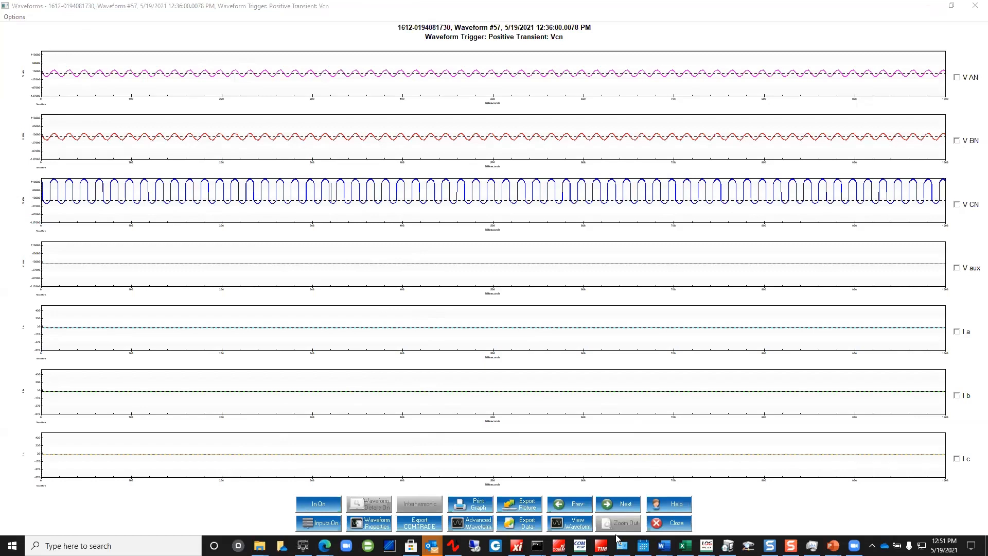
double_click(676, 197)
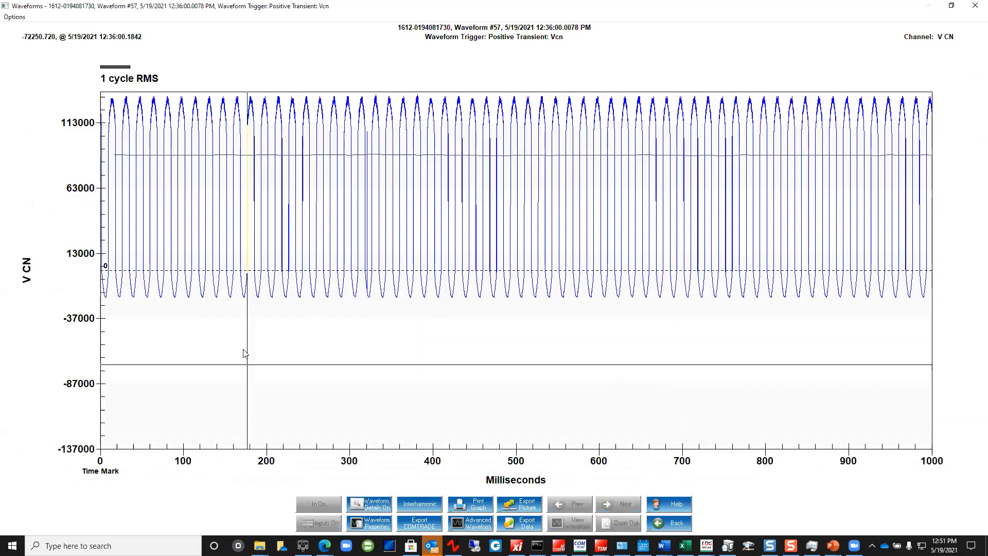
Show the waveform details for V CN and move through the capture's cycles to examine their shape and harmonic spectrum
click(374, 509)
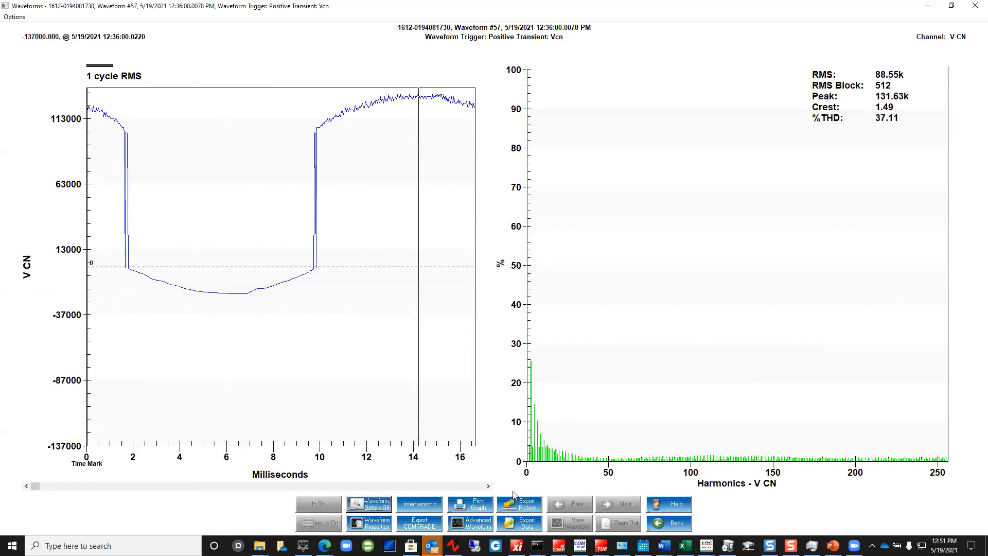
click(488, 486)
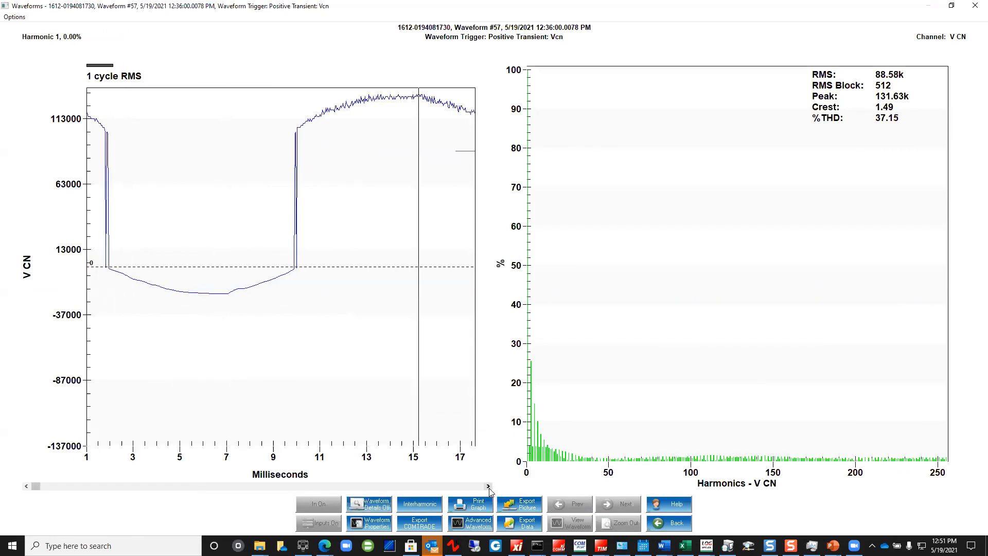
click(488, 486)
click(488, 486)
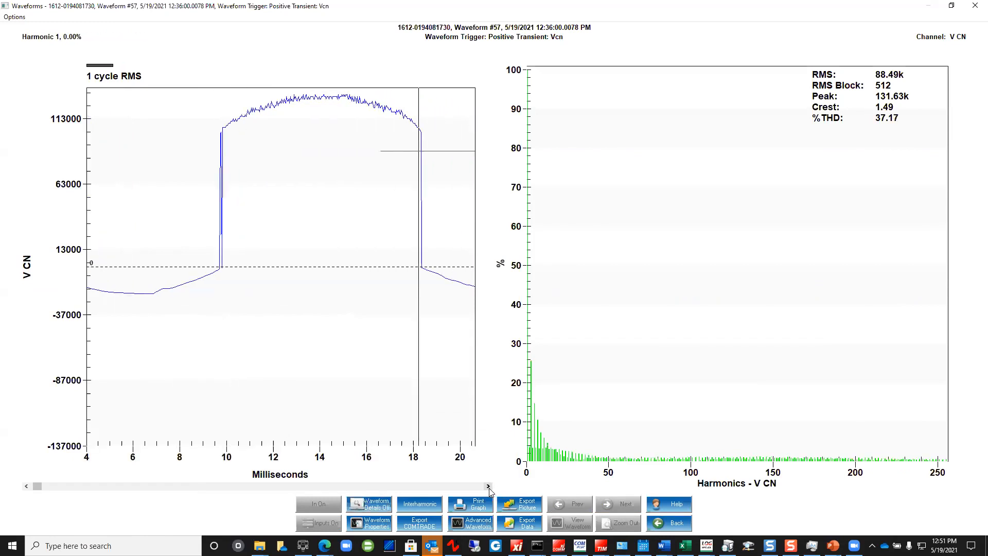
drag(488, 486, 490, 487)
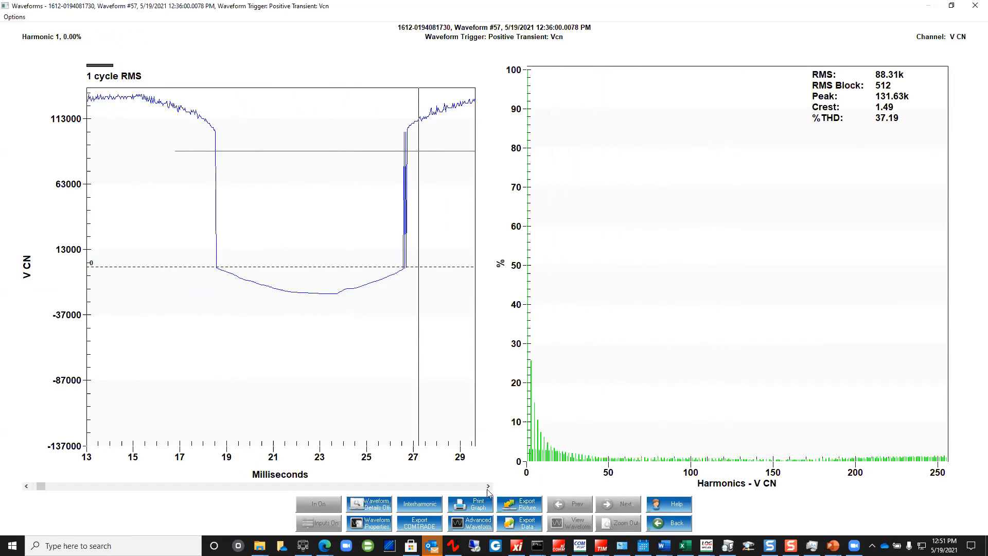
drag(479, 485, 481, 490)
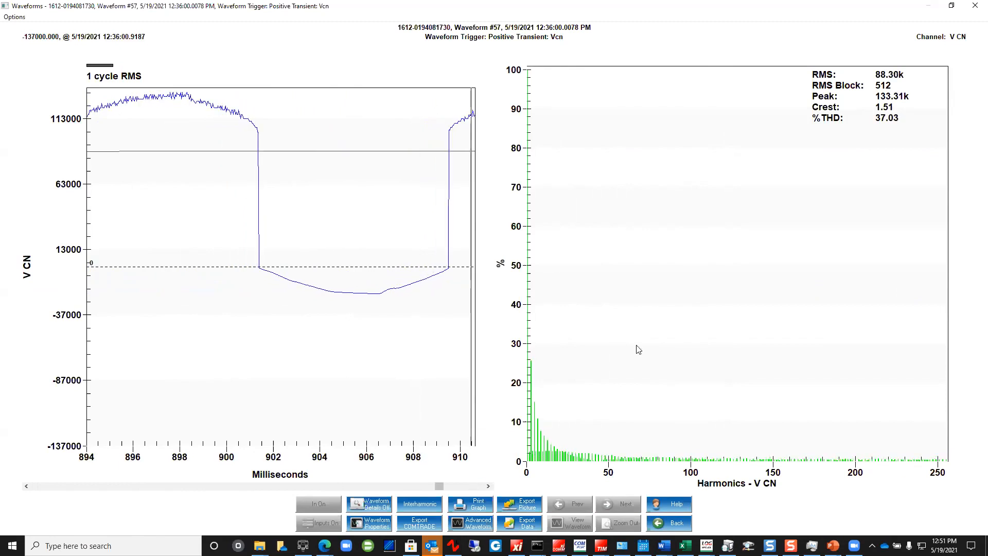
click(467, 490)
click(305, 488)
click(305, 489)
click(304, 489)
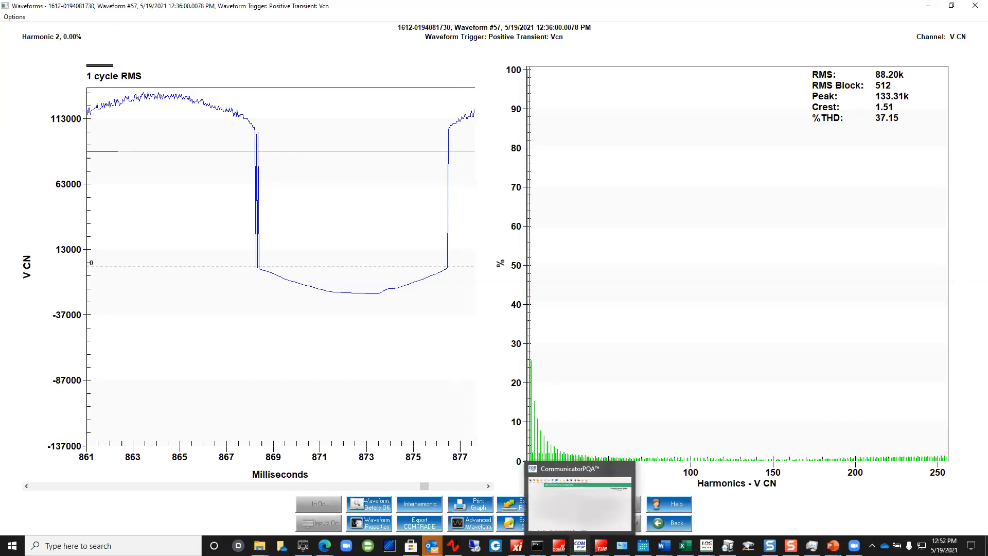
Leave the V CN detail view and close the waveform graph
click(672, 523)
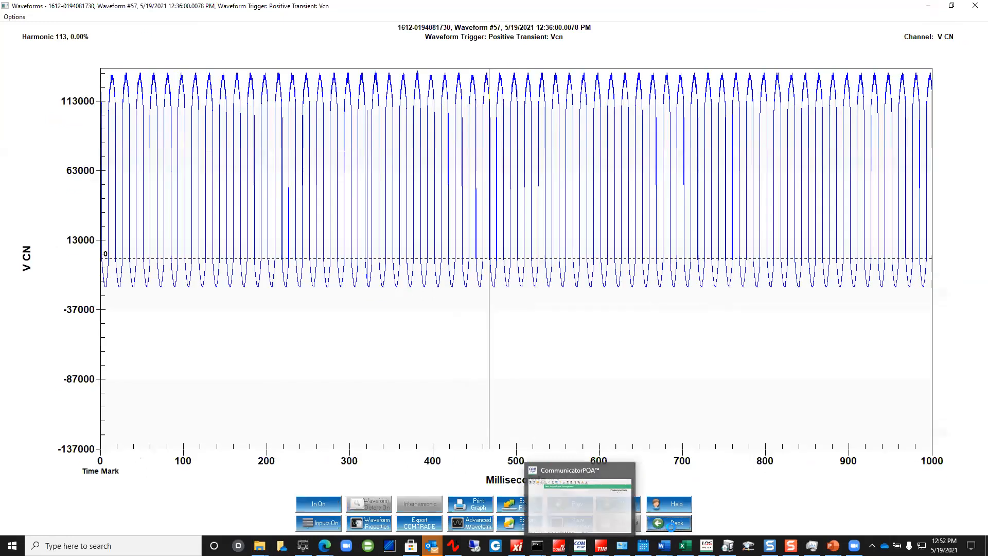
click(672, 522)
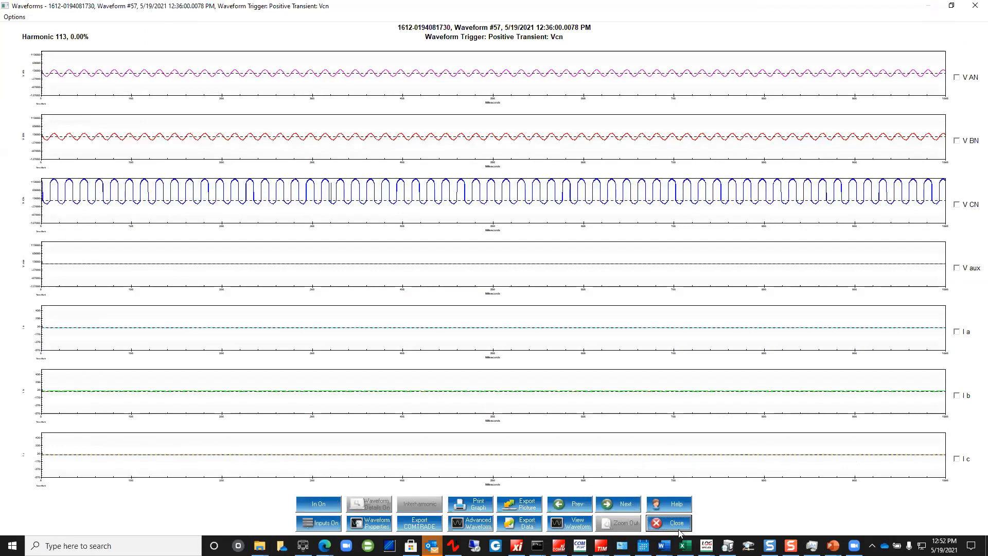
click(664, 521)
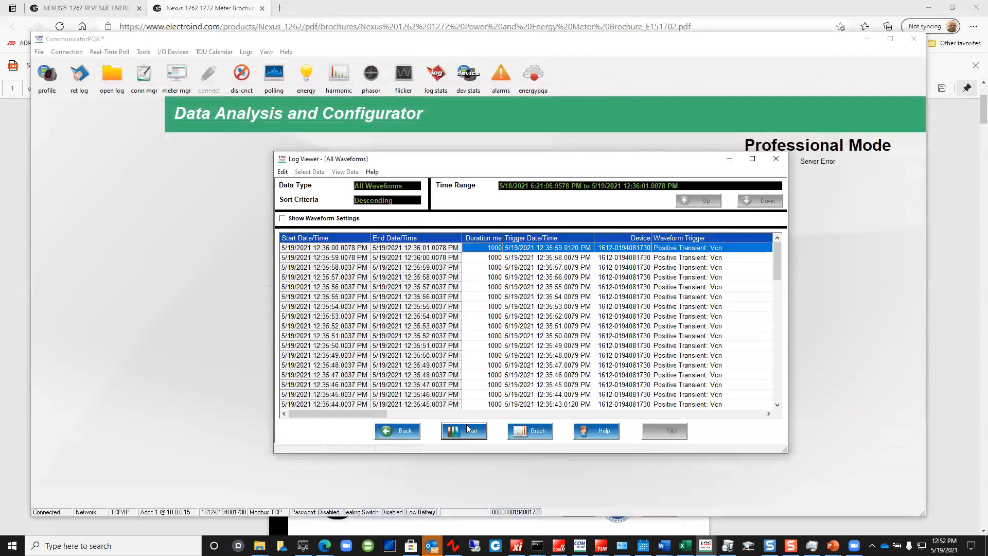
Open the historical trends for all snapshots and examine the newest Scaled Energy Q14Wh values
click(404, 430)
click(619, 273)
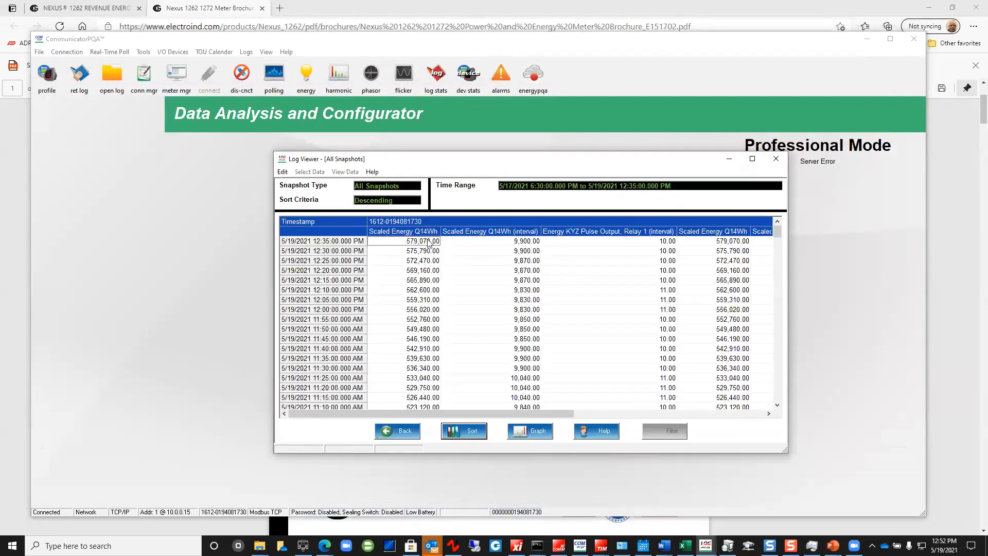
click(421, 252)
click(421, 243)
click(398, 431)
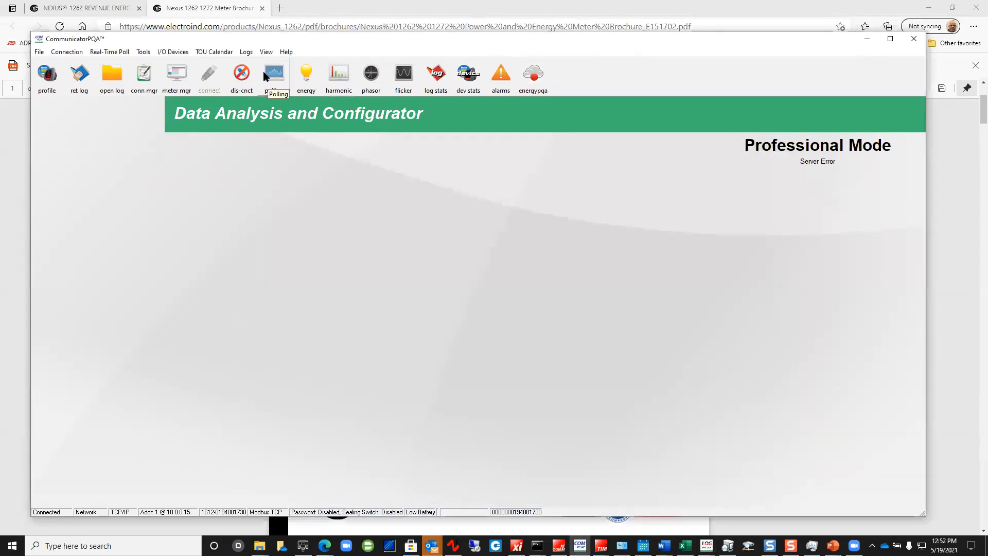
Poll the meter's Quadrant Energy (Primary) readings and place the Log Viewer's snapshots below them for comparison
click(306, 77)
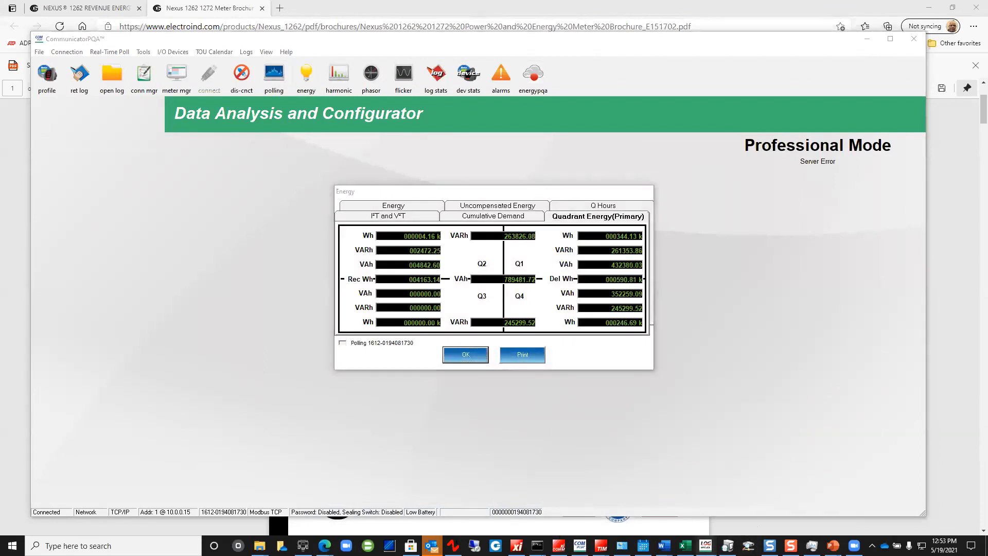
mouse_move(705, 535)
click(658, 491)
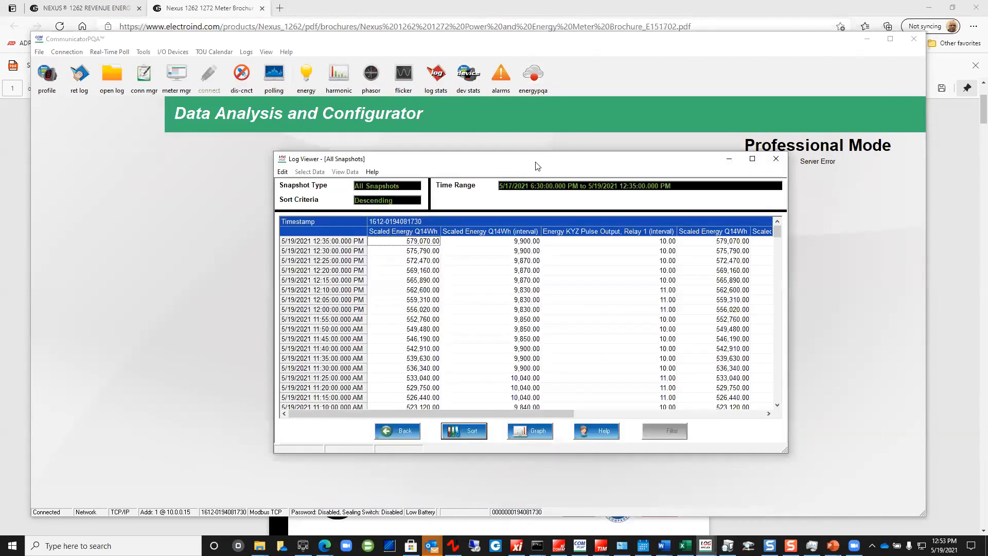
drag(535, 162, 538, 265)
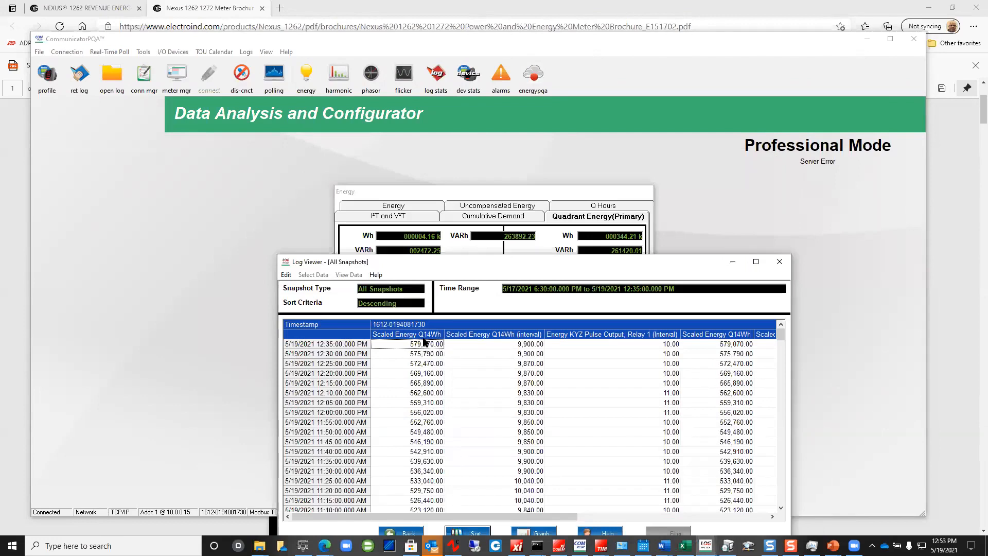
Examine the interval energy and KYZ pulse values, widening the Log Viewer window so all snapshot columns fit
click(536, 345)
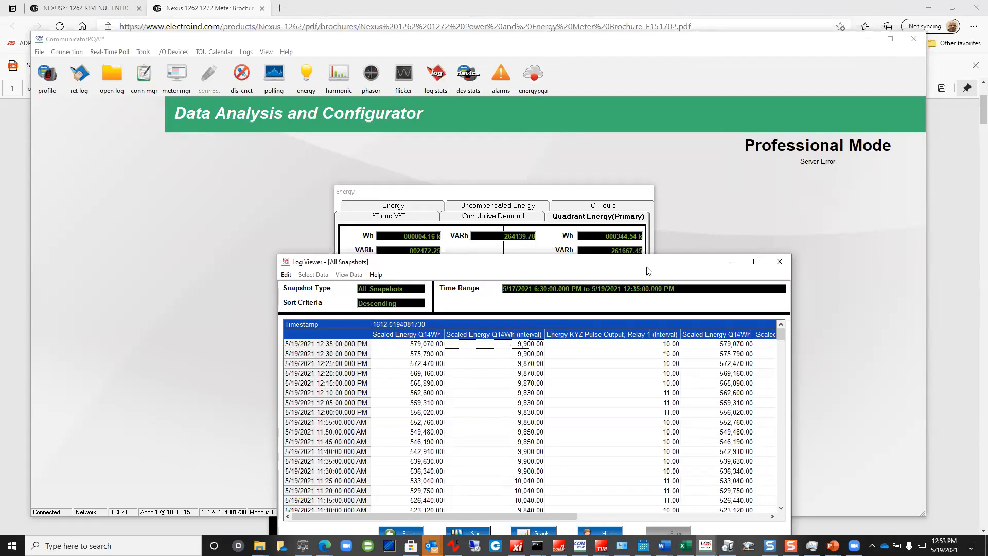
click(608, 278)
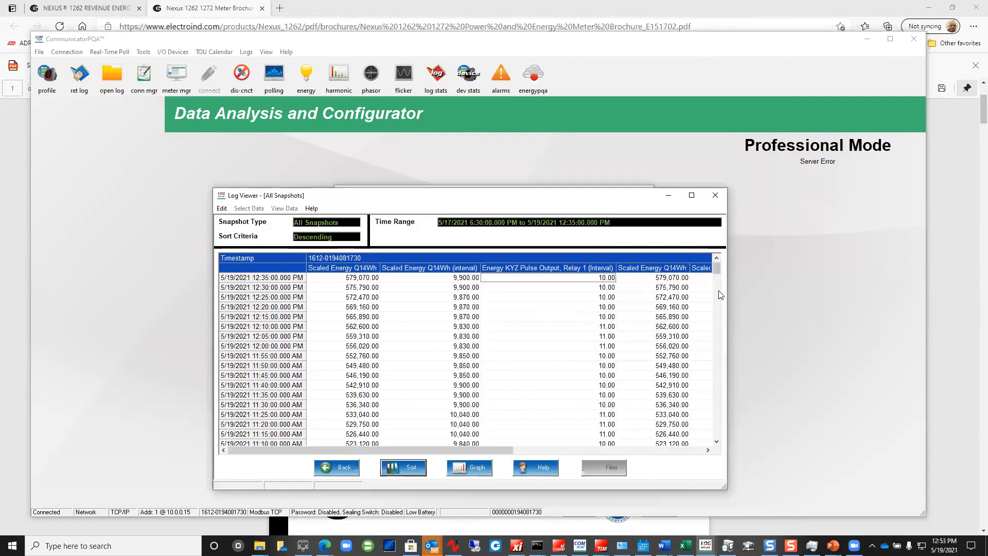
drag(726, 290, 926, 316)
click(779, 290)
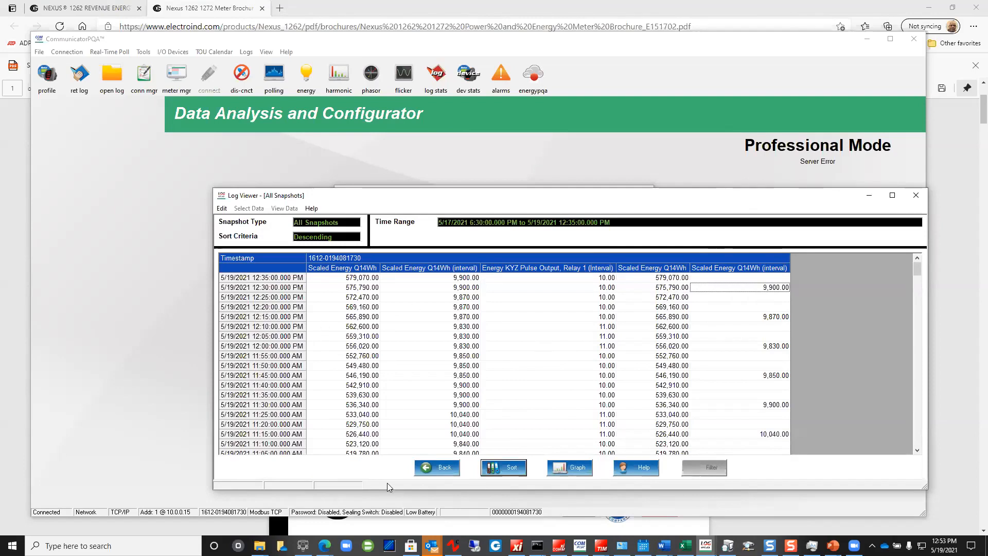
Open the System Event Log from the Log Viewer's main screen and look through its records down to the oldest events
click(442, 468)
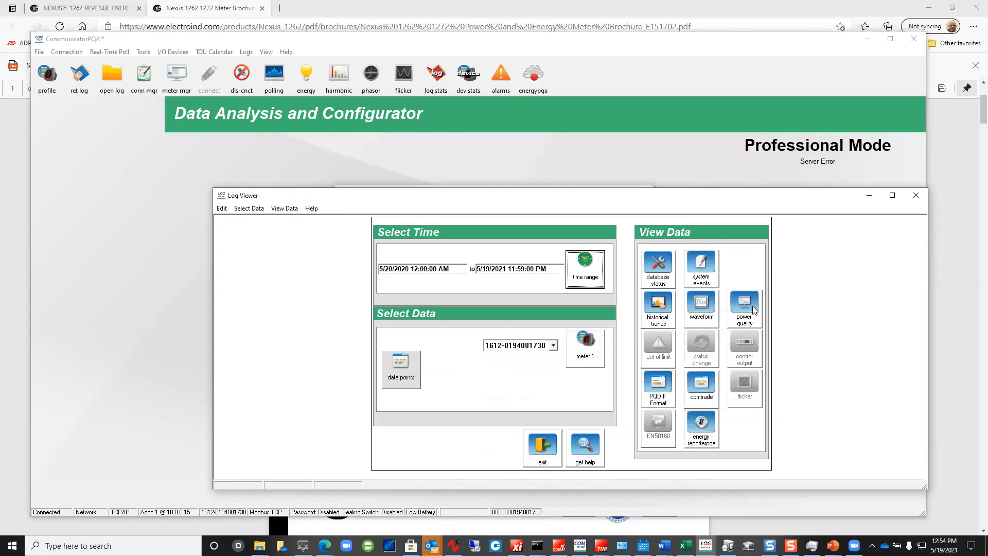
click(710, 266)
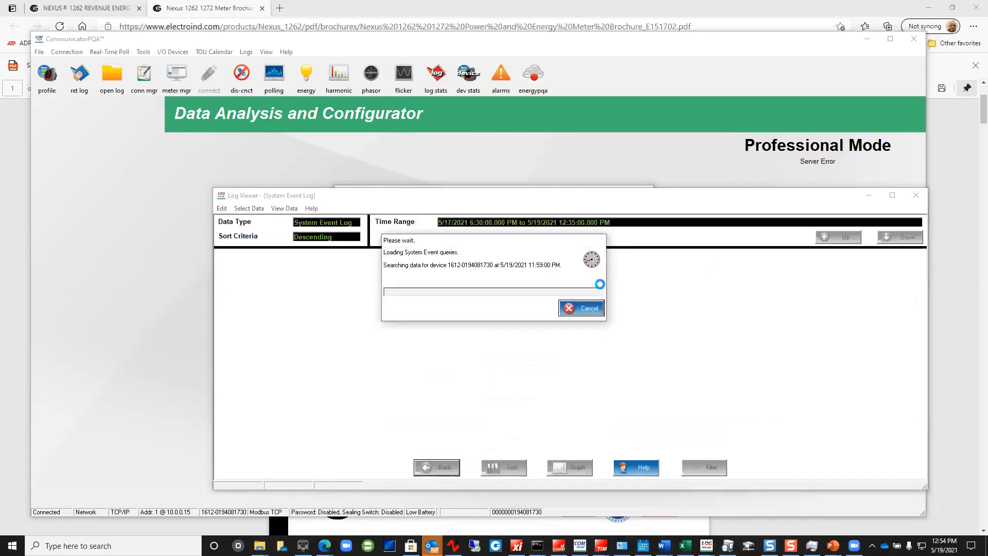
click(584, 311)
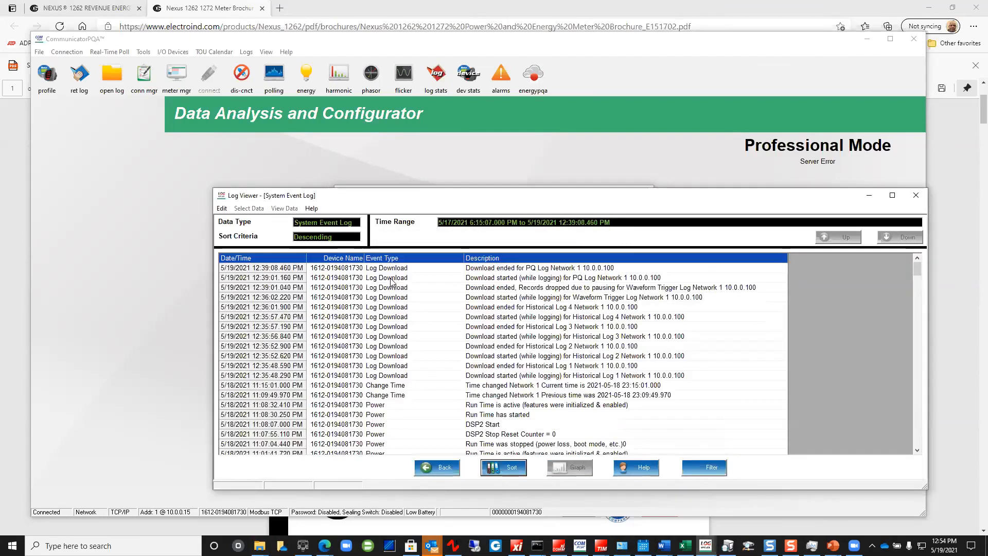
click(357, 269)
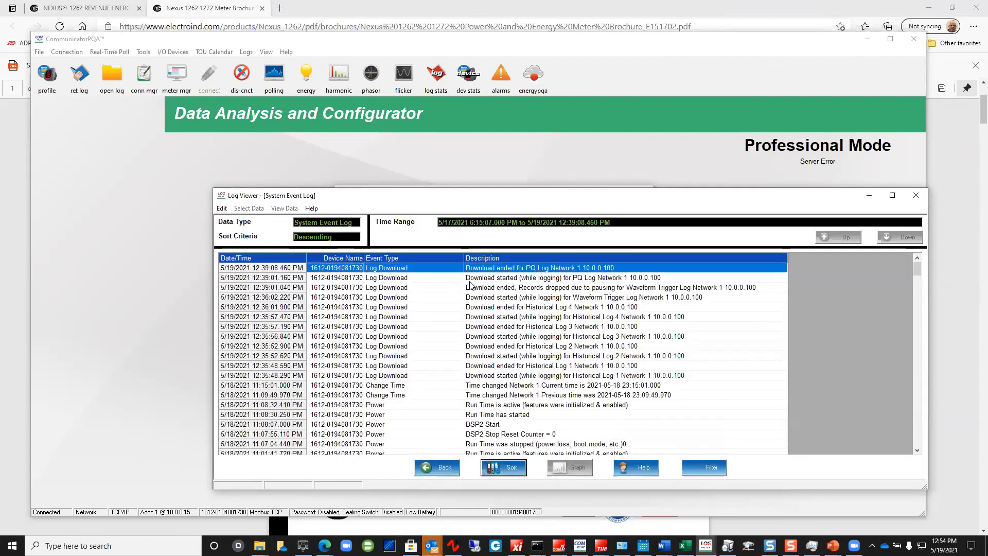
drag(919, 266, 916, 435)
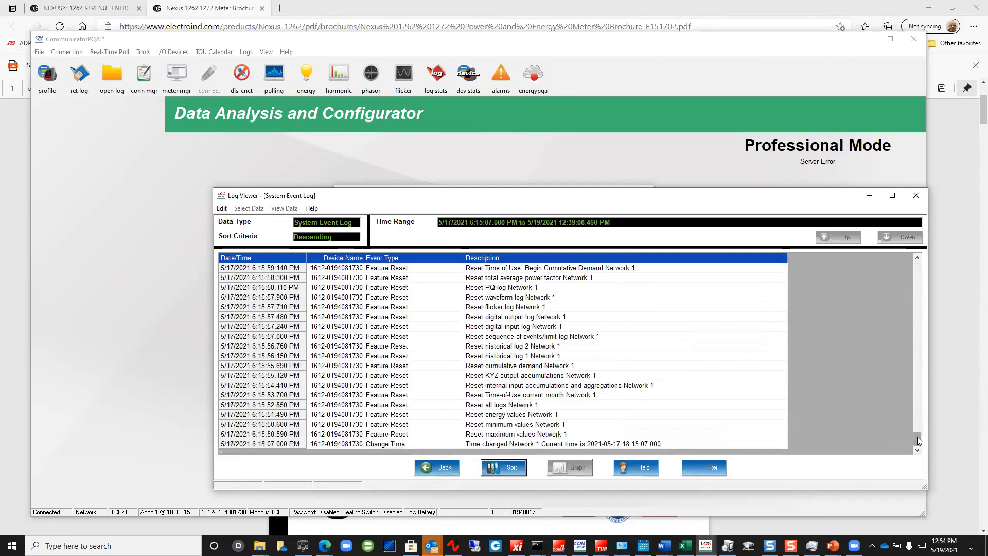
drag(826, 267, 818, 267)
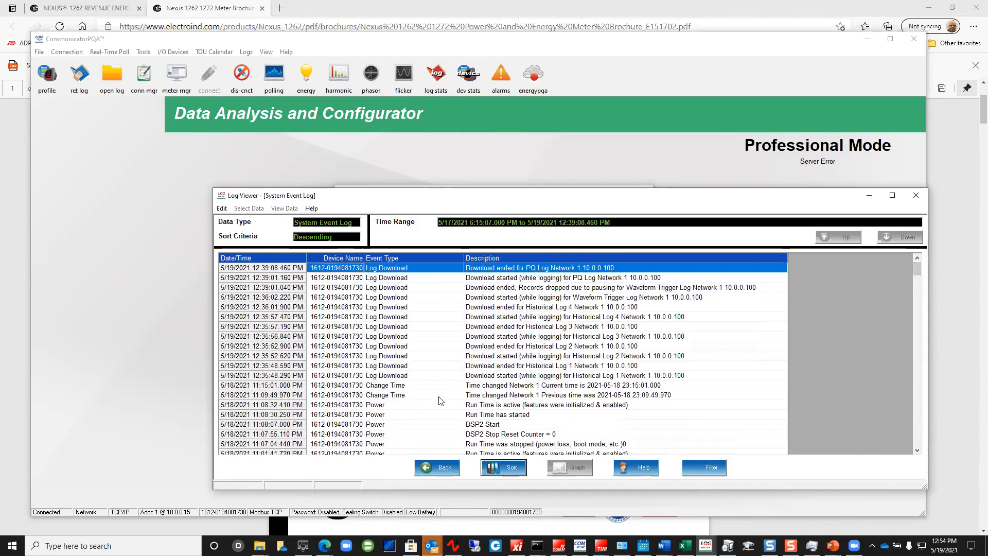
Return to the Log Viewer's main screen and exit the Log Viewer
click(438, 468)
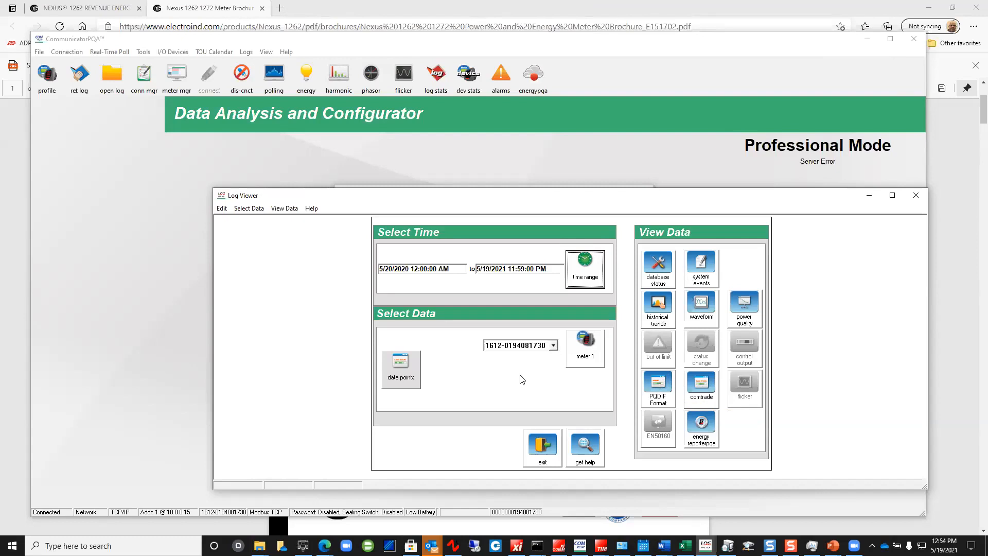
click(541, 446)
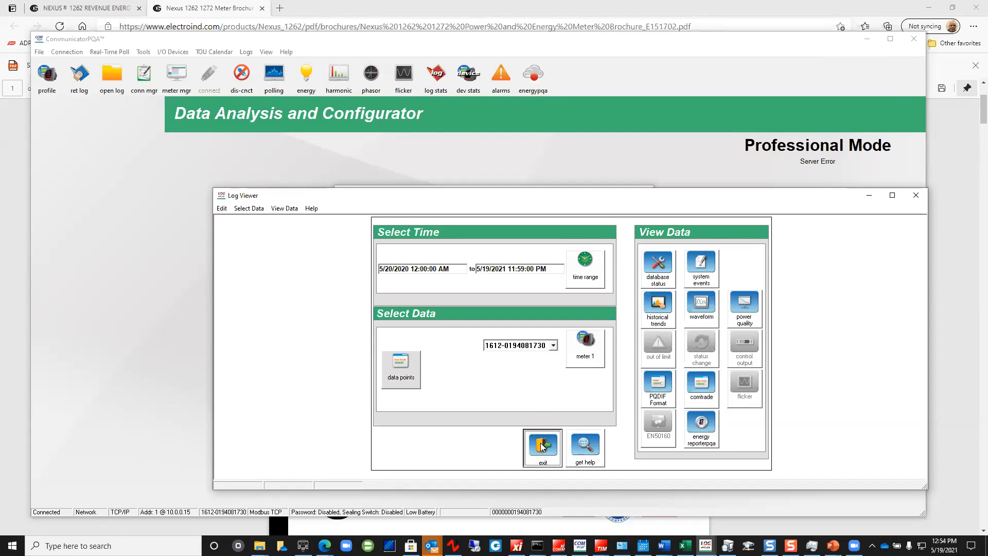